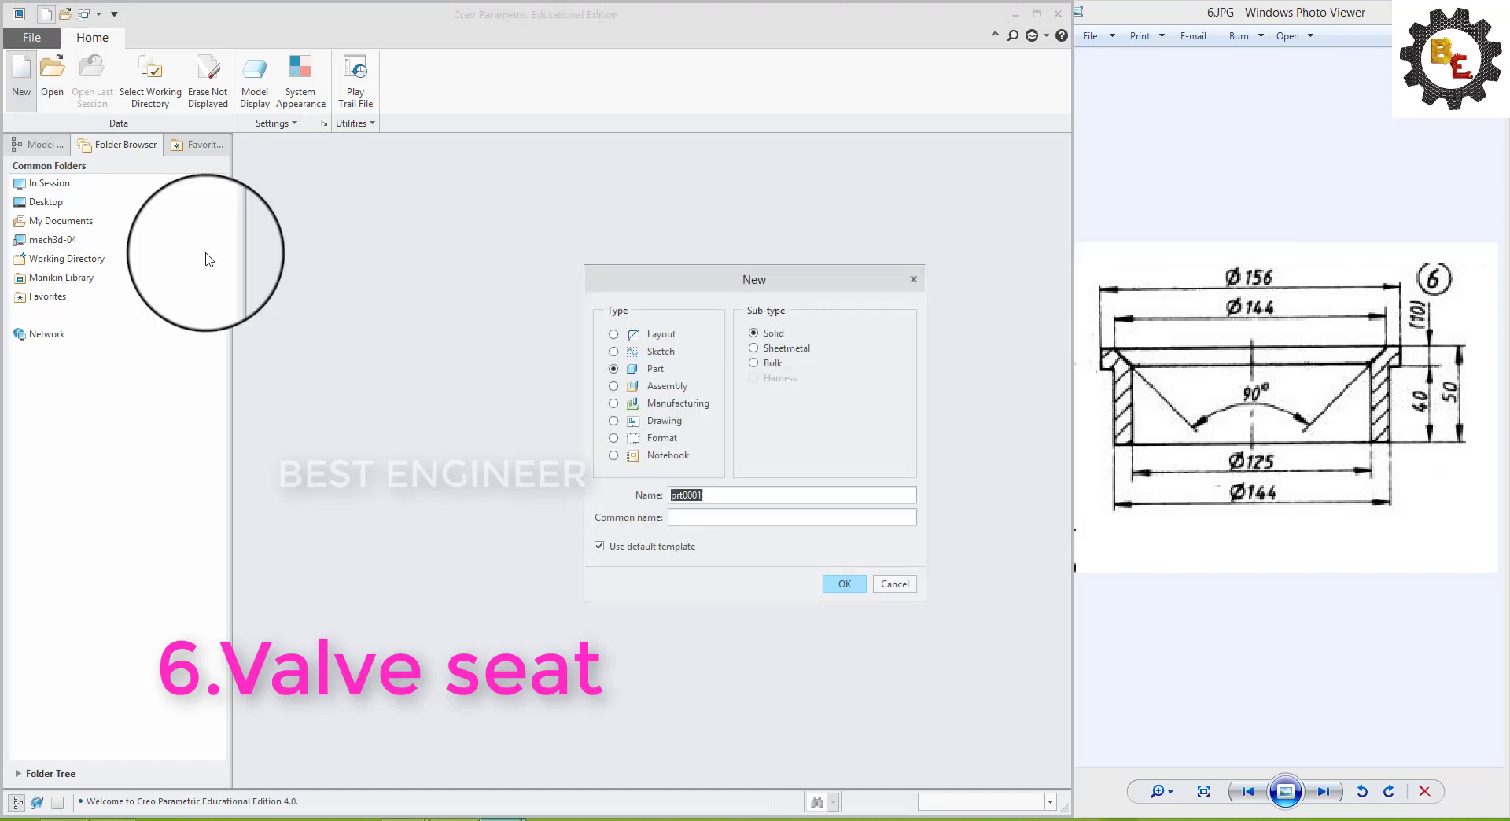
- Create a new solid part from the mmns_part_solid template instead of the default template
{"action": "left_click", "coordinate": [630, 546]}
{"action": "left_click", "coordinate": [847, 592]}
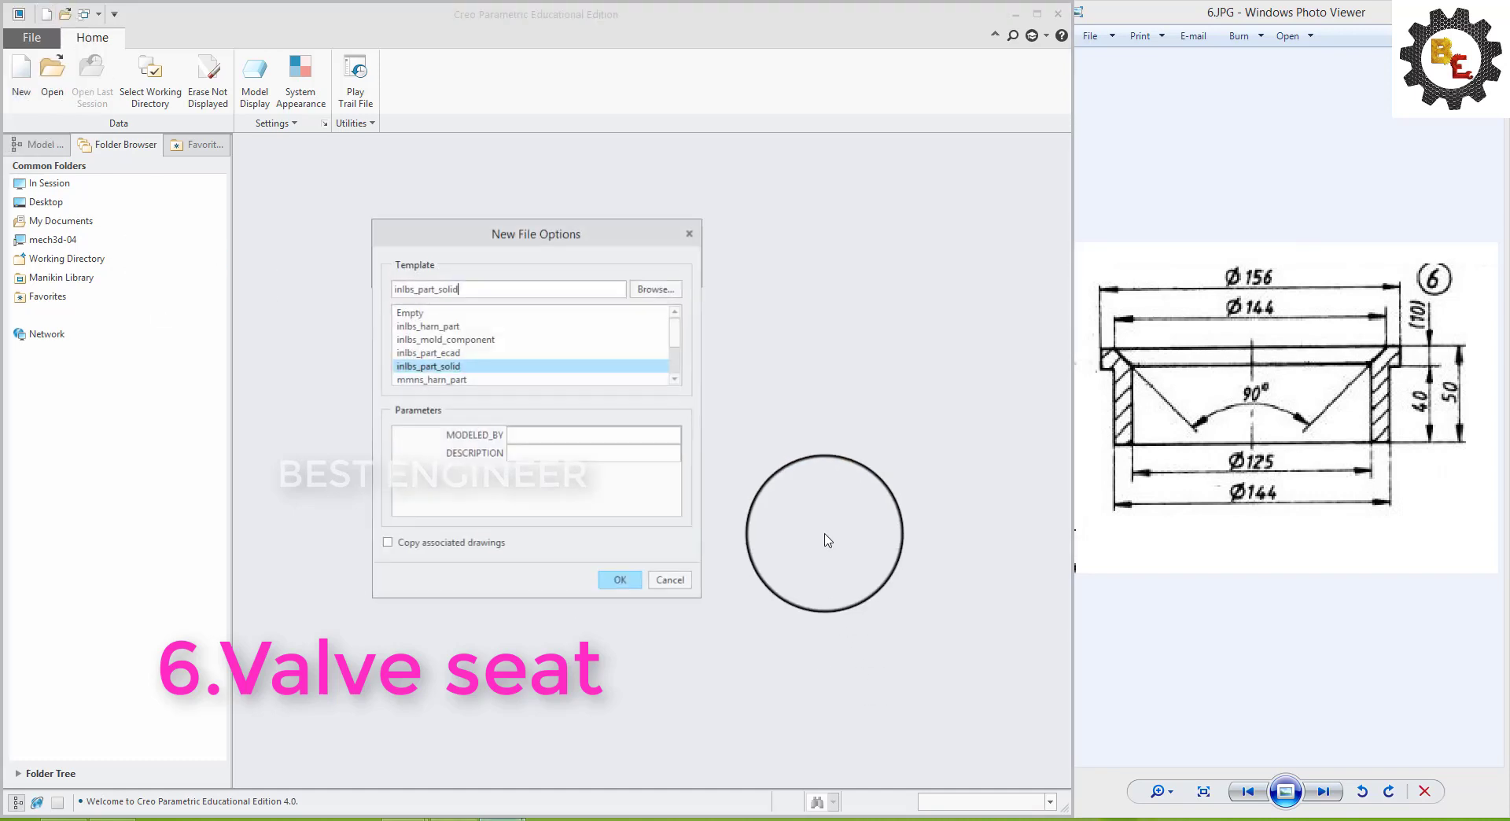
{"action": "scroll", "coordinate": [640, 338], "scroll_direction": "down", "scroll_amount": 2}
{"action": "double_click", "coordinate": [420, 359]}
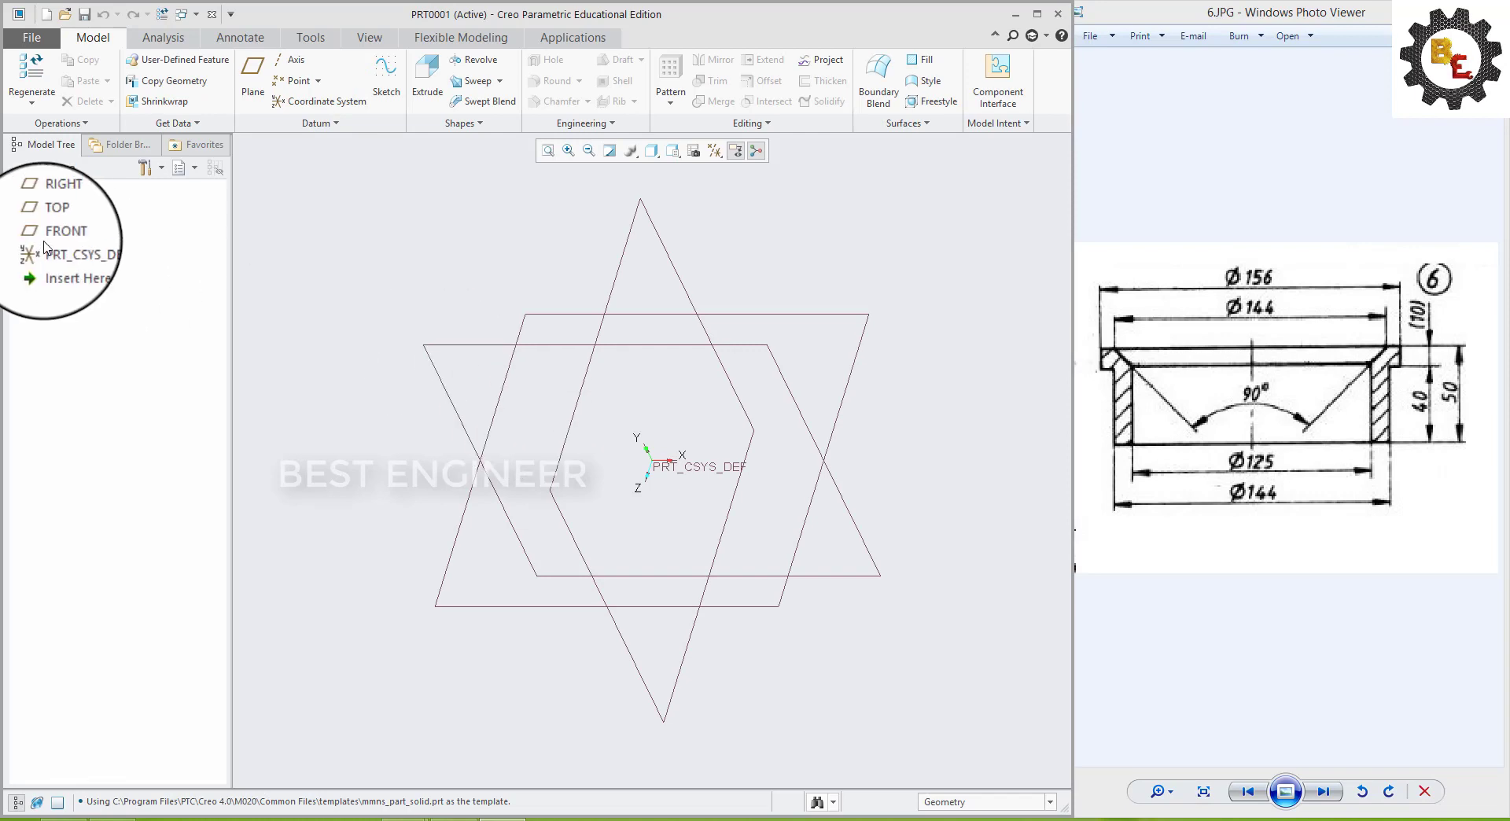
- Sketch two concentric circles at the origin on the TOP plane, Ø125 and Ø144
{"action": "left_click", "coordinate": [49, 227]}
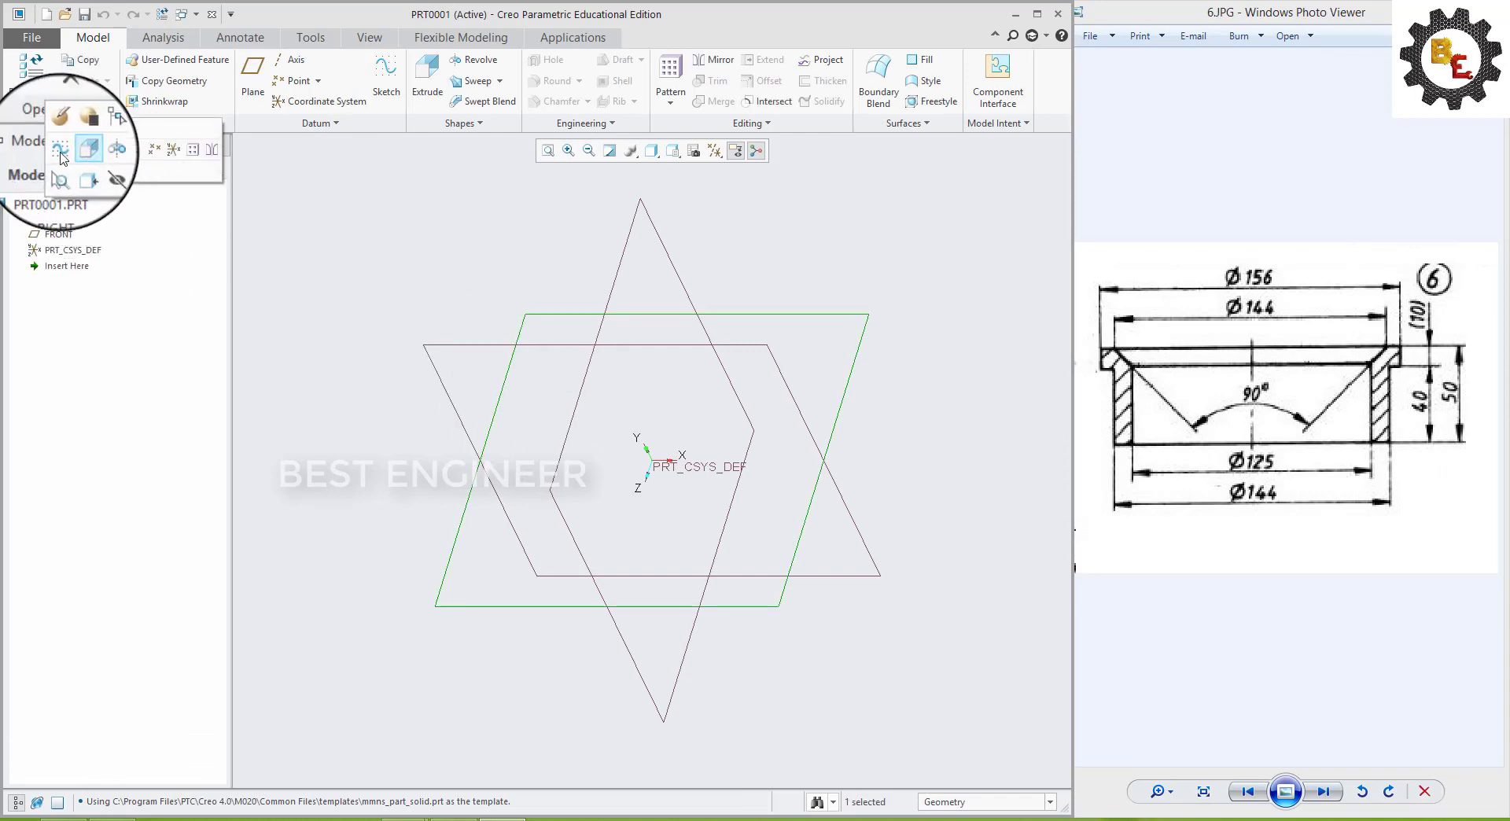
{"action": "left_click", "coordinate": [87, 196]}
{"action": "left_click", "coordinate": [398, 82]}
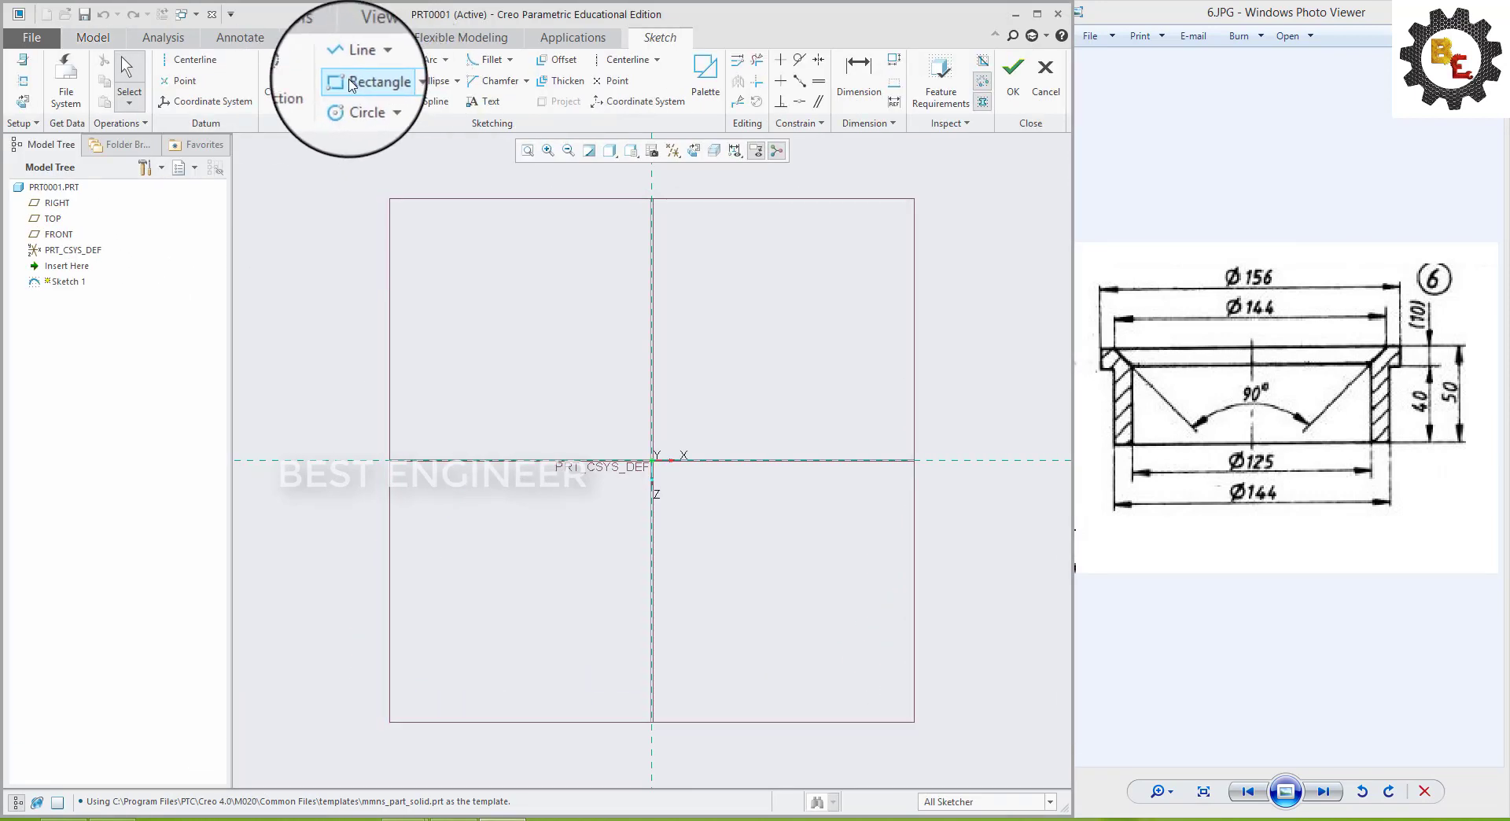
{"action": "left_click", "coordinate": [356, 100]}
{"action": "left_click", "coordinate": [652, 461]}
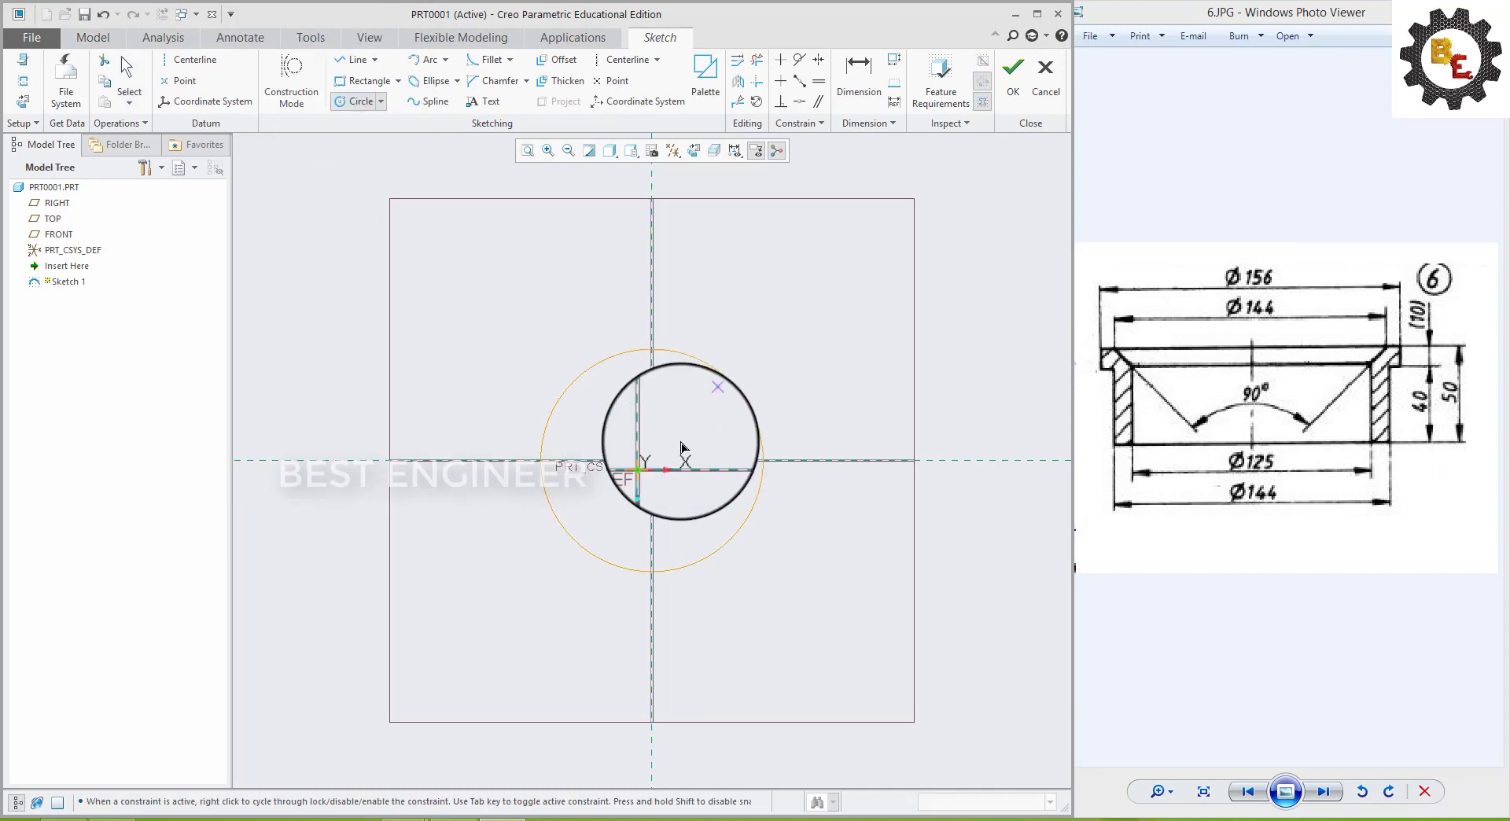
{"action": "left_click", "coordinate": [658, 469]}
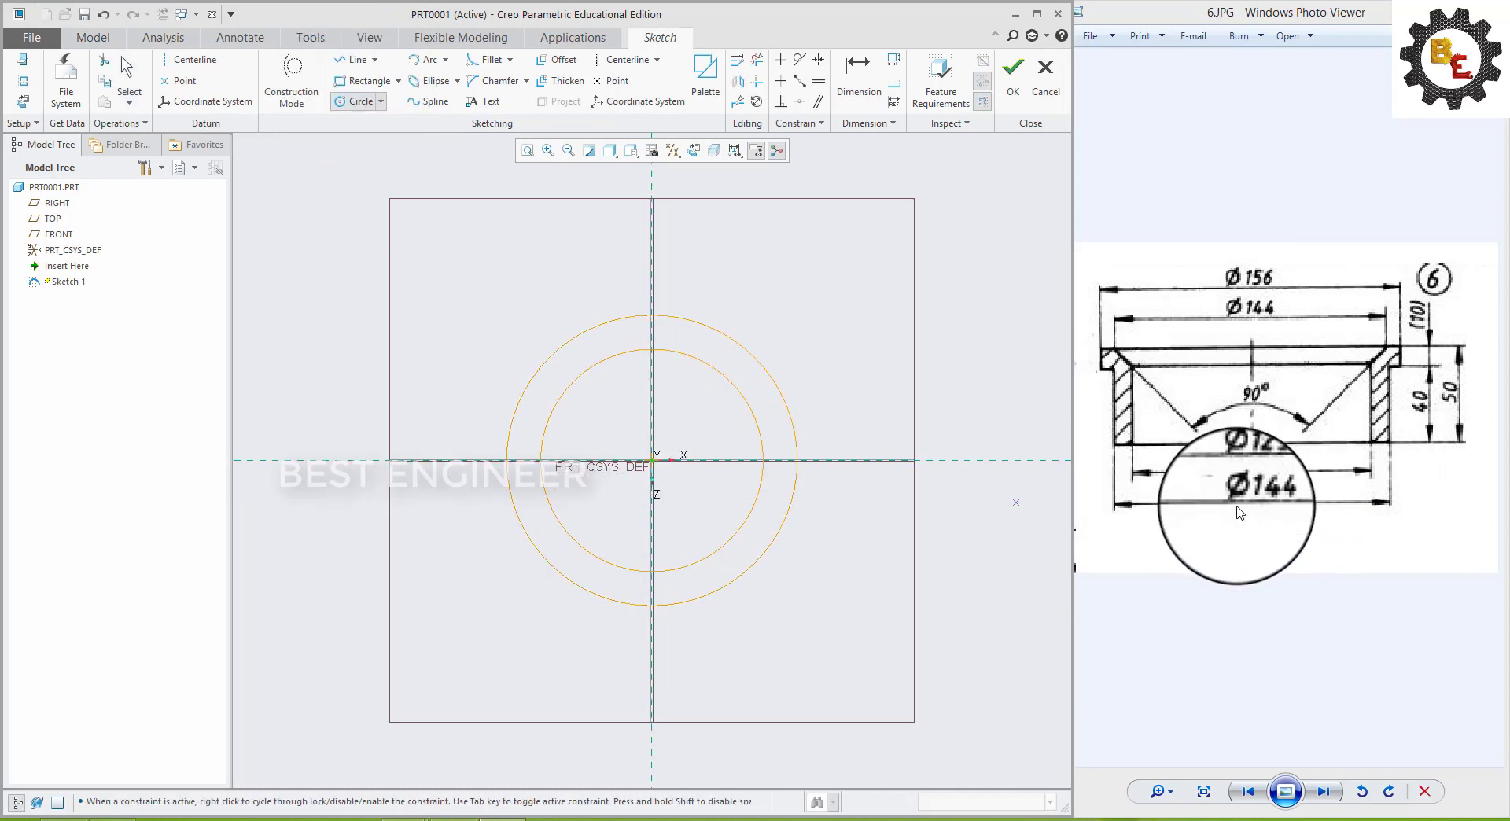
{"action": "middle_click", "coordinate": [582, 446]}
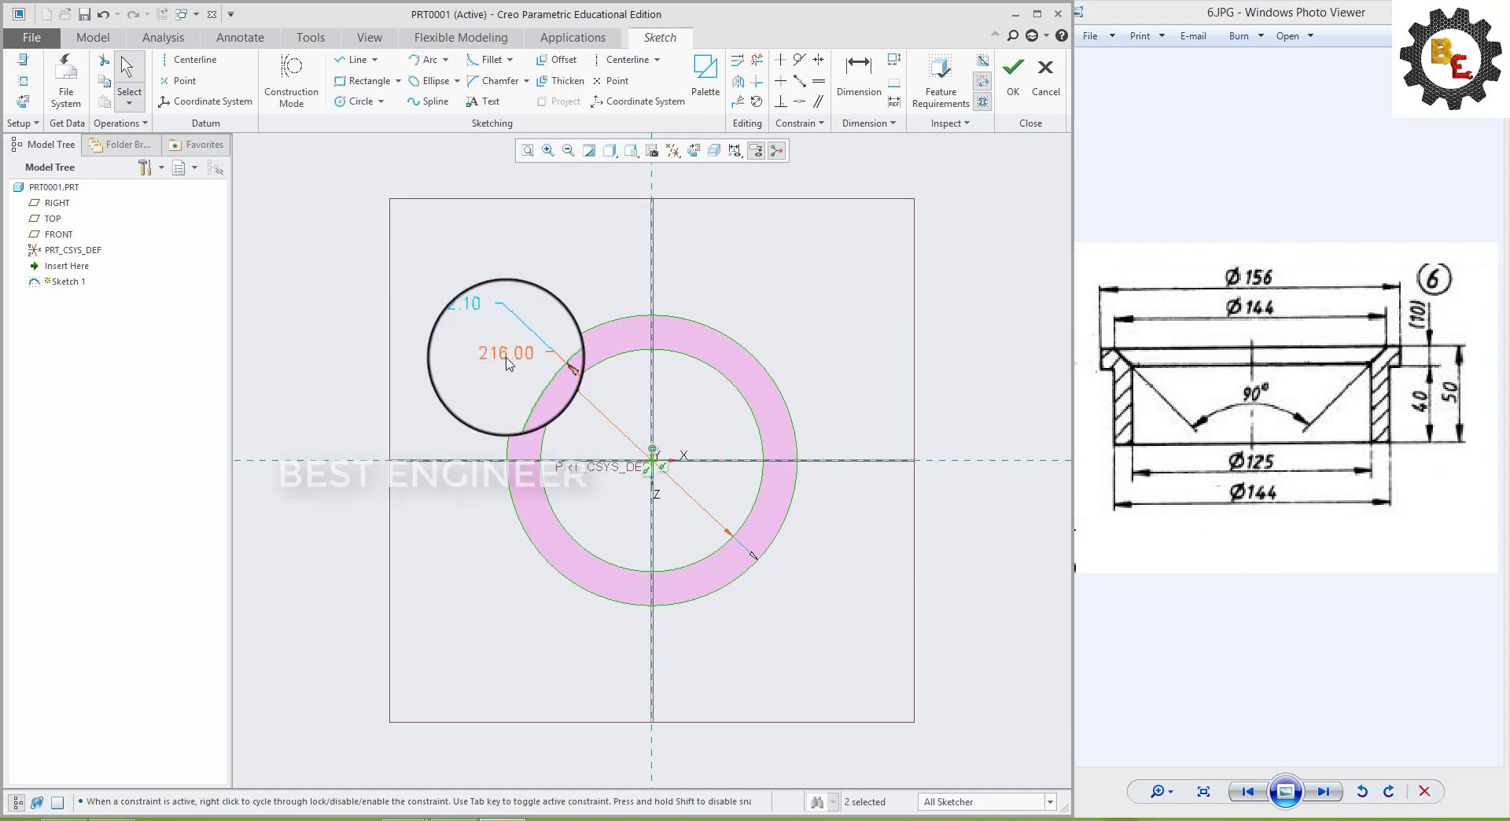
{"action": "key", "text": "Return"}
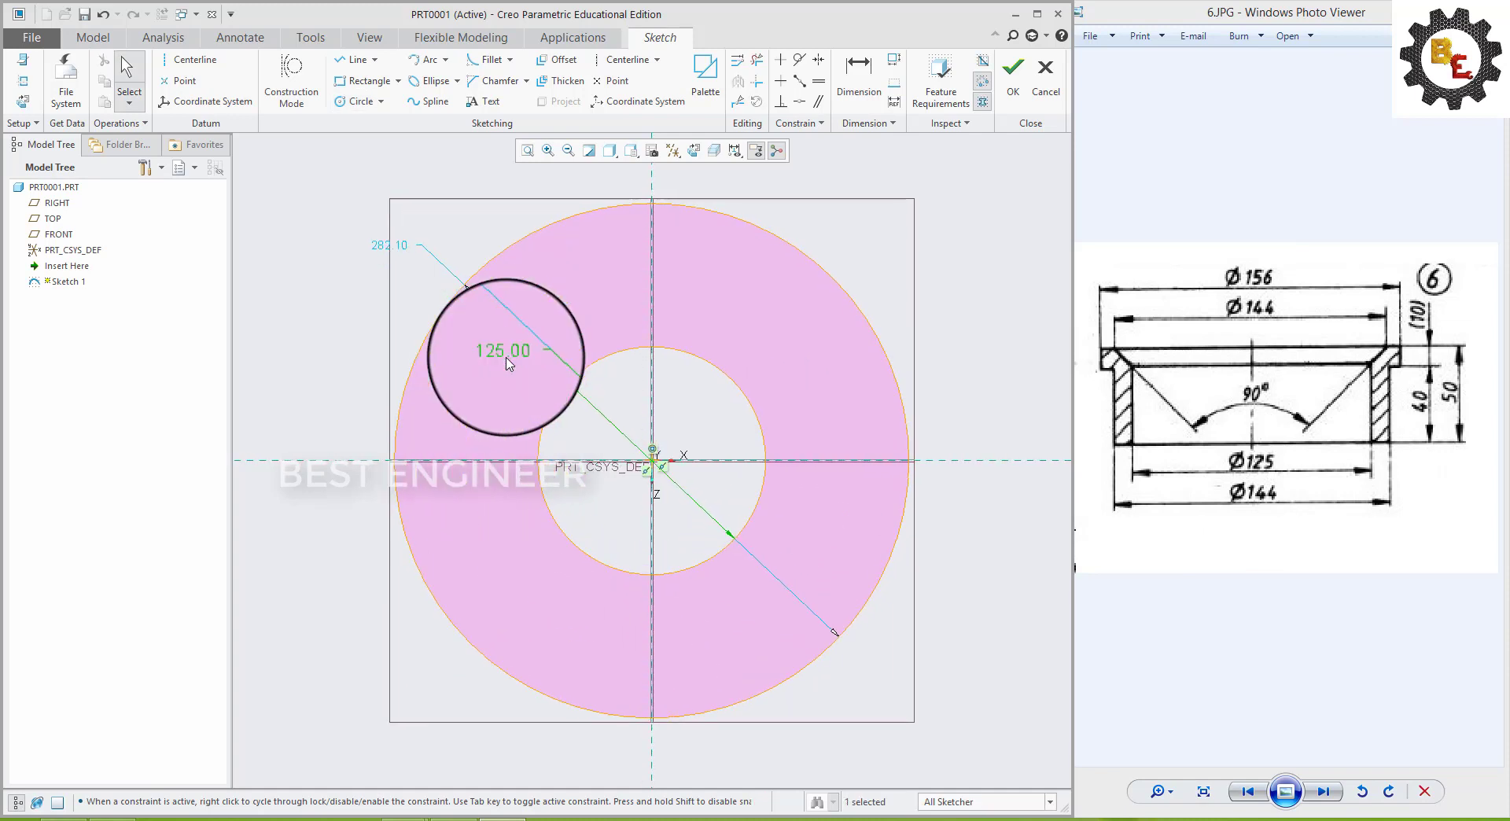
{"action": "type", "text": "144"}
{"action": "key", "text": "Return"}
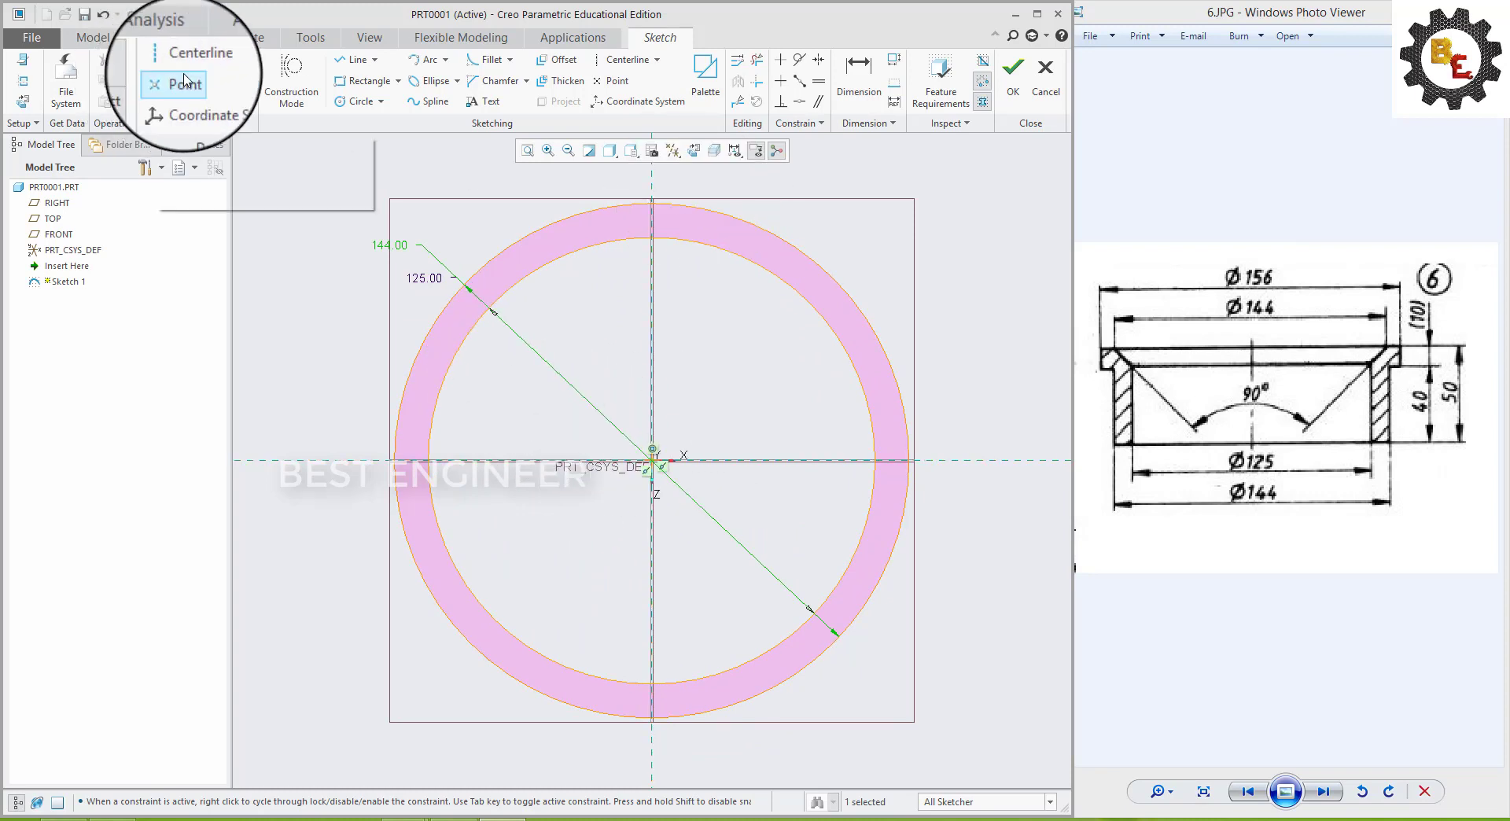
{"action": "left_click", "coordinate": [1013, 79]}
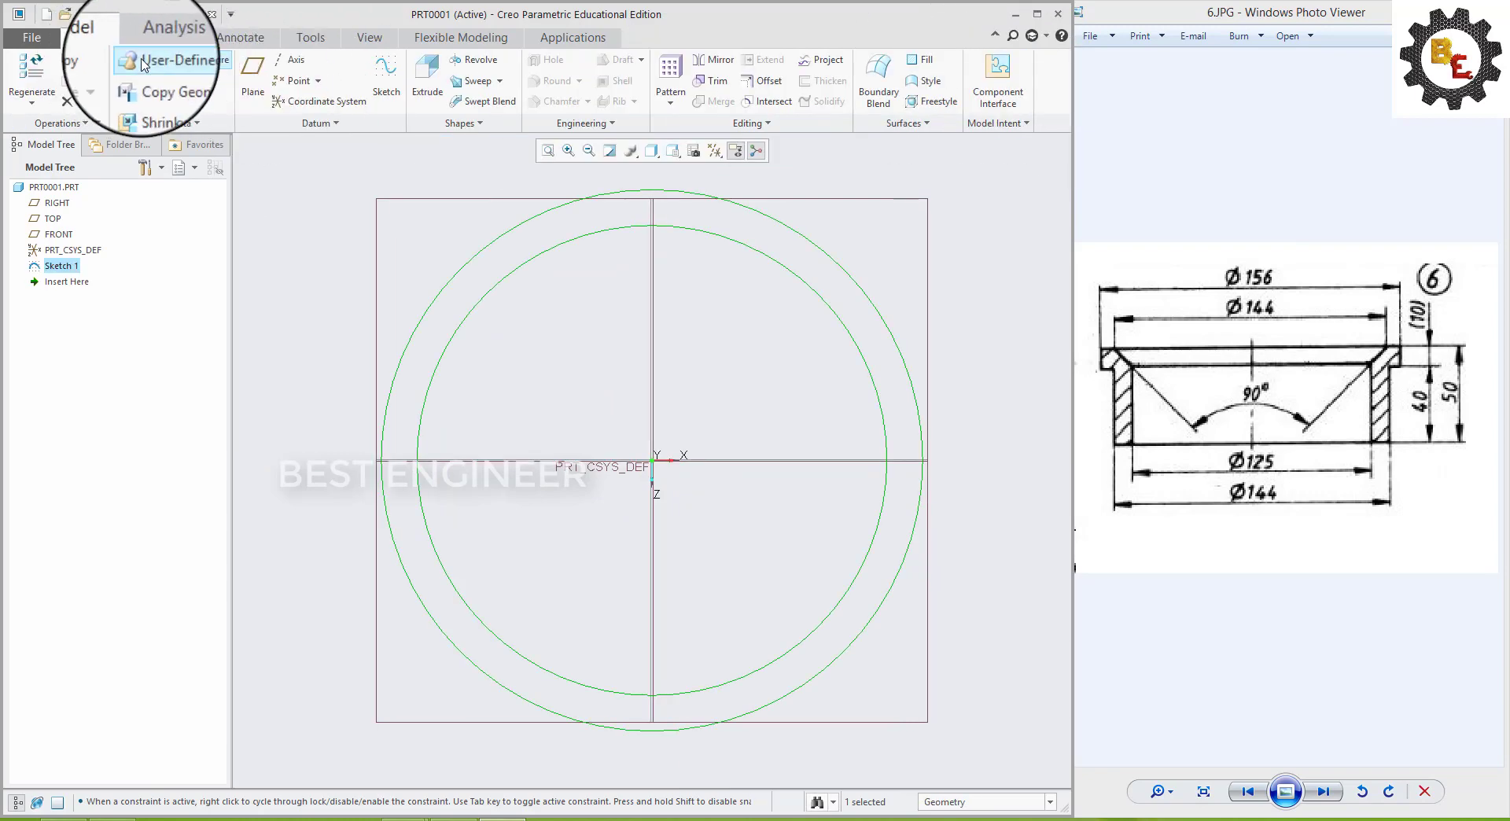
- Extrude the ring sketch 50 deep and select the ring's front face
{"action": "left_click", "coordinate": [422, 83]}
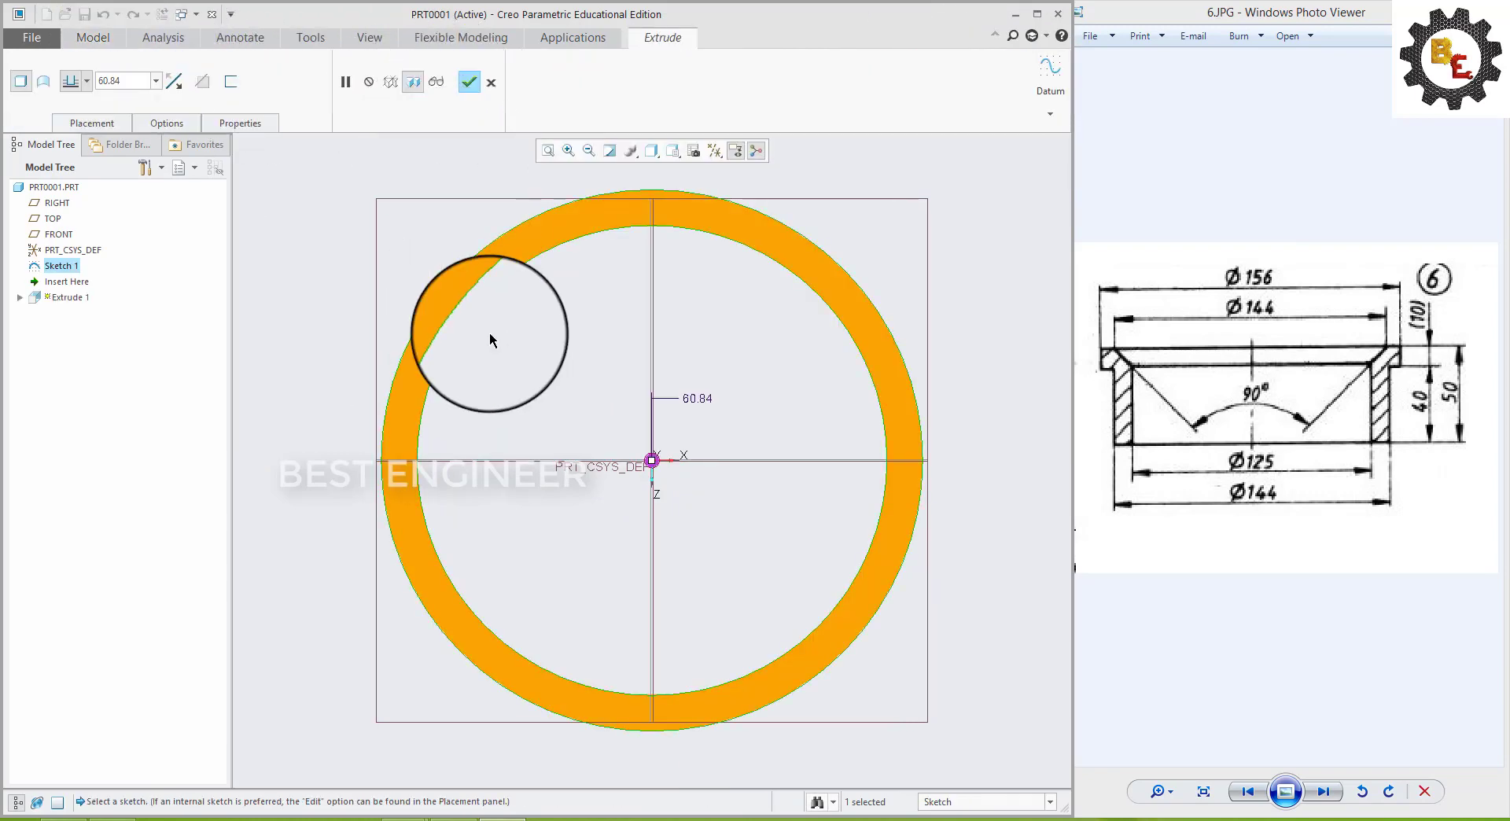
{"action": "key", "text": "ctrl+d"}
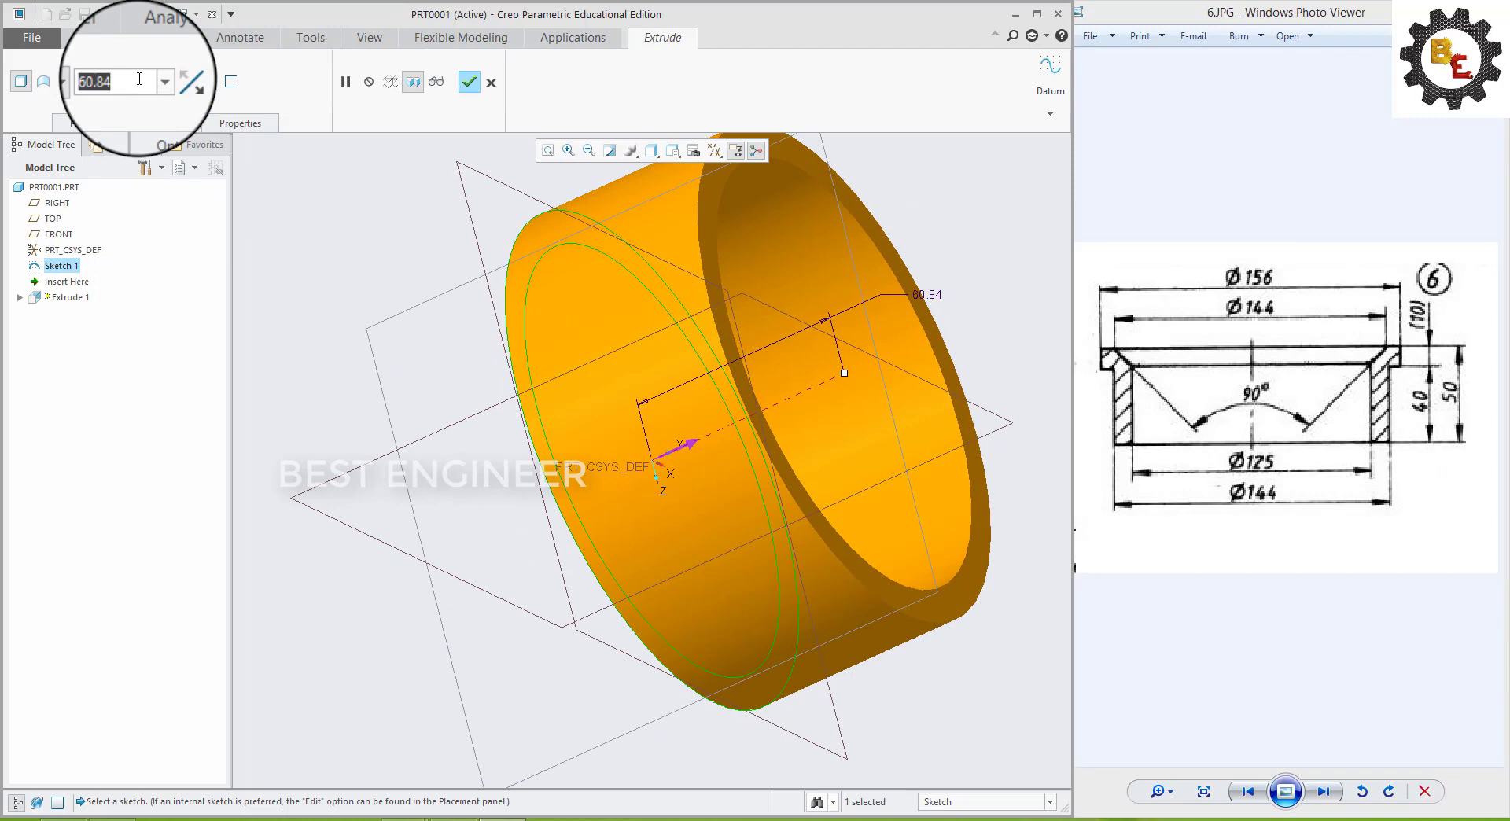
{"action": "type", "text": "50"}
{"action": "key", "text": "Return"}
{"action": "left_click", "coordinate": [469, 82]}
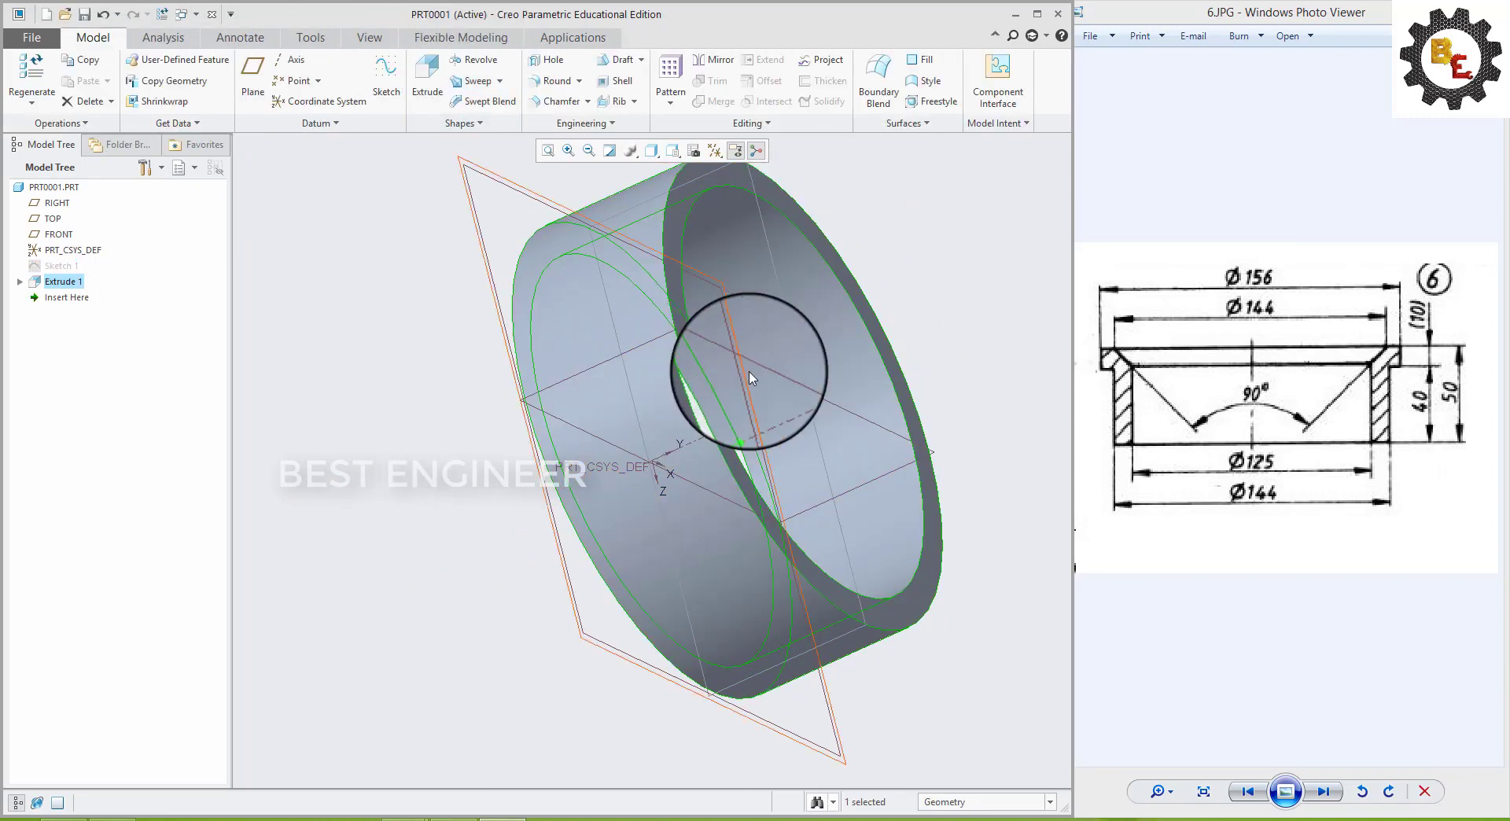
{"action": "mouse_move", "coordinate": [836, 323]}
{"action": "middle_mouse_down"}
{"action": "mouse_move", "coordinate": [792, 432]}
{"action": "mouse_move", "coordinate": [851, 346]}
{"action": "middle_mouse_up"}
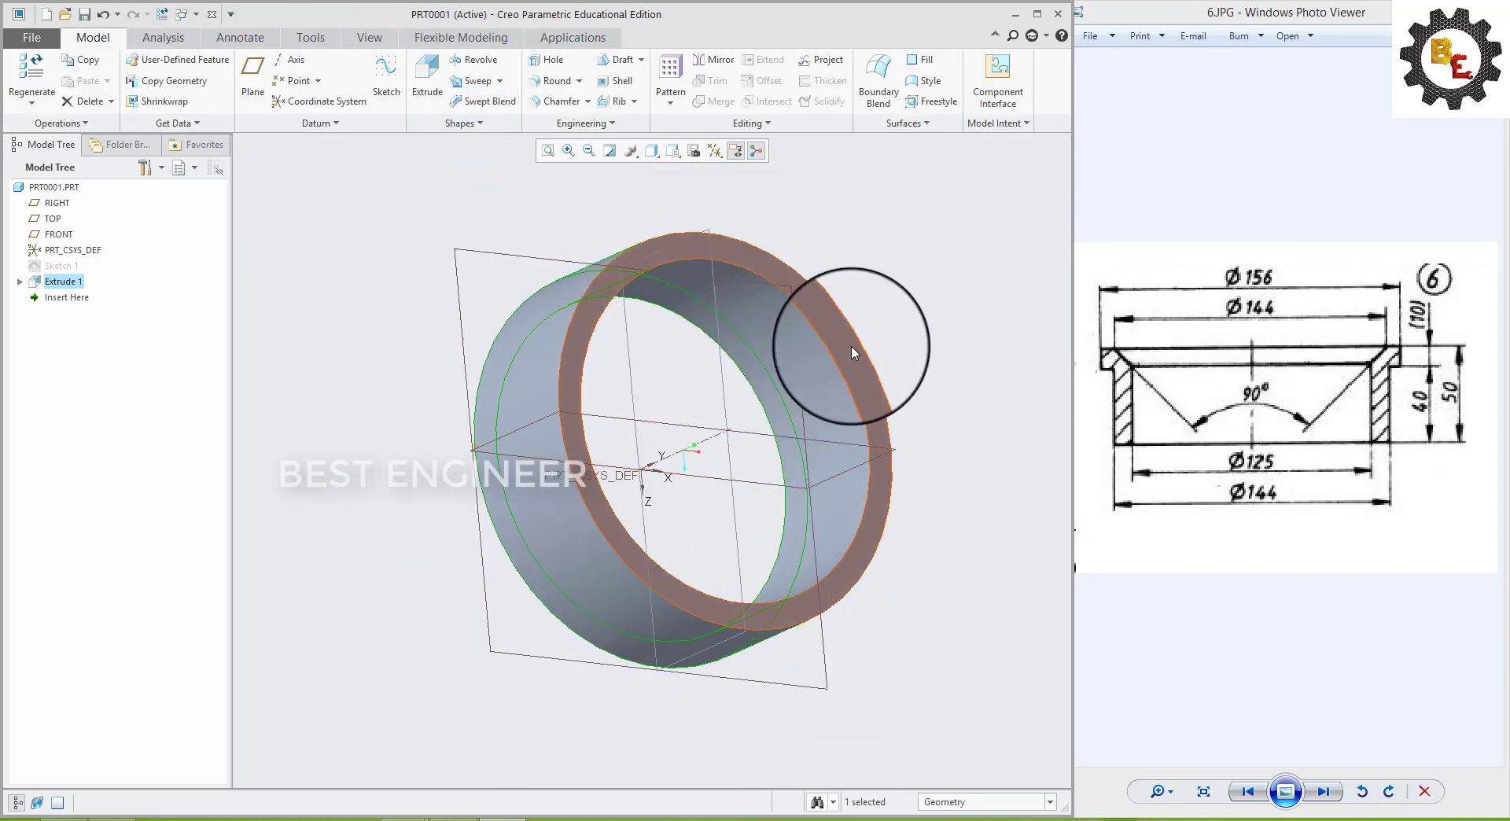
{"action": "left_click", "coordinate": [851, 346]}
- Sketch on the ring face a circle on the inner edge and a Ø156 outer circle
{"action": "left_click", "coordinate": [937, 253]}
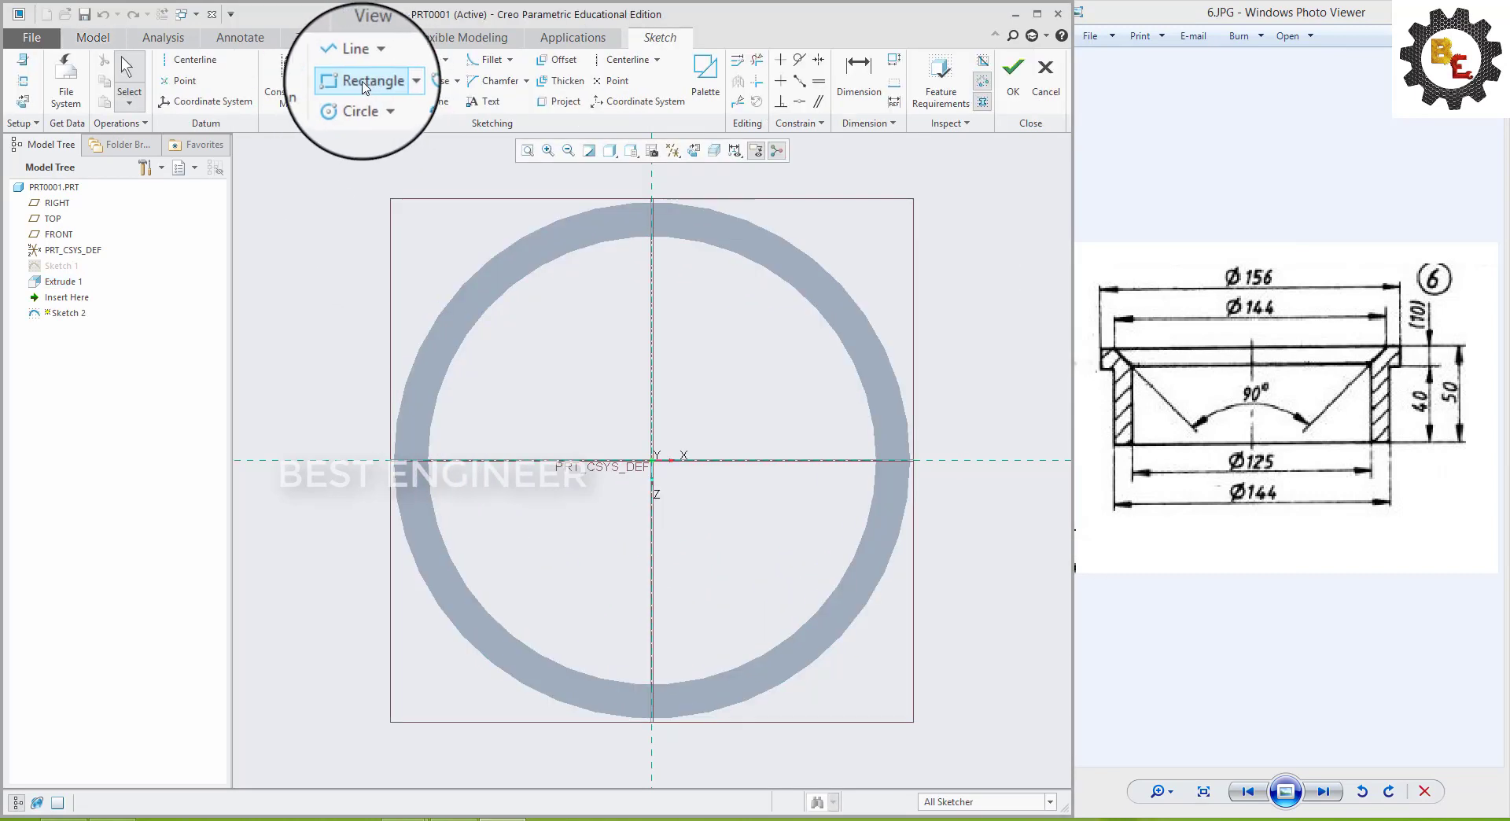
{"action": "left_click", "coordinate": [344, 107]}
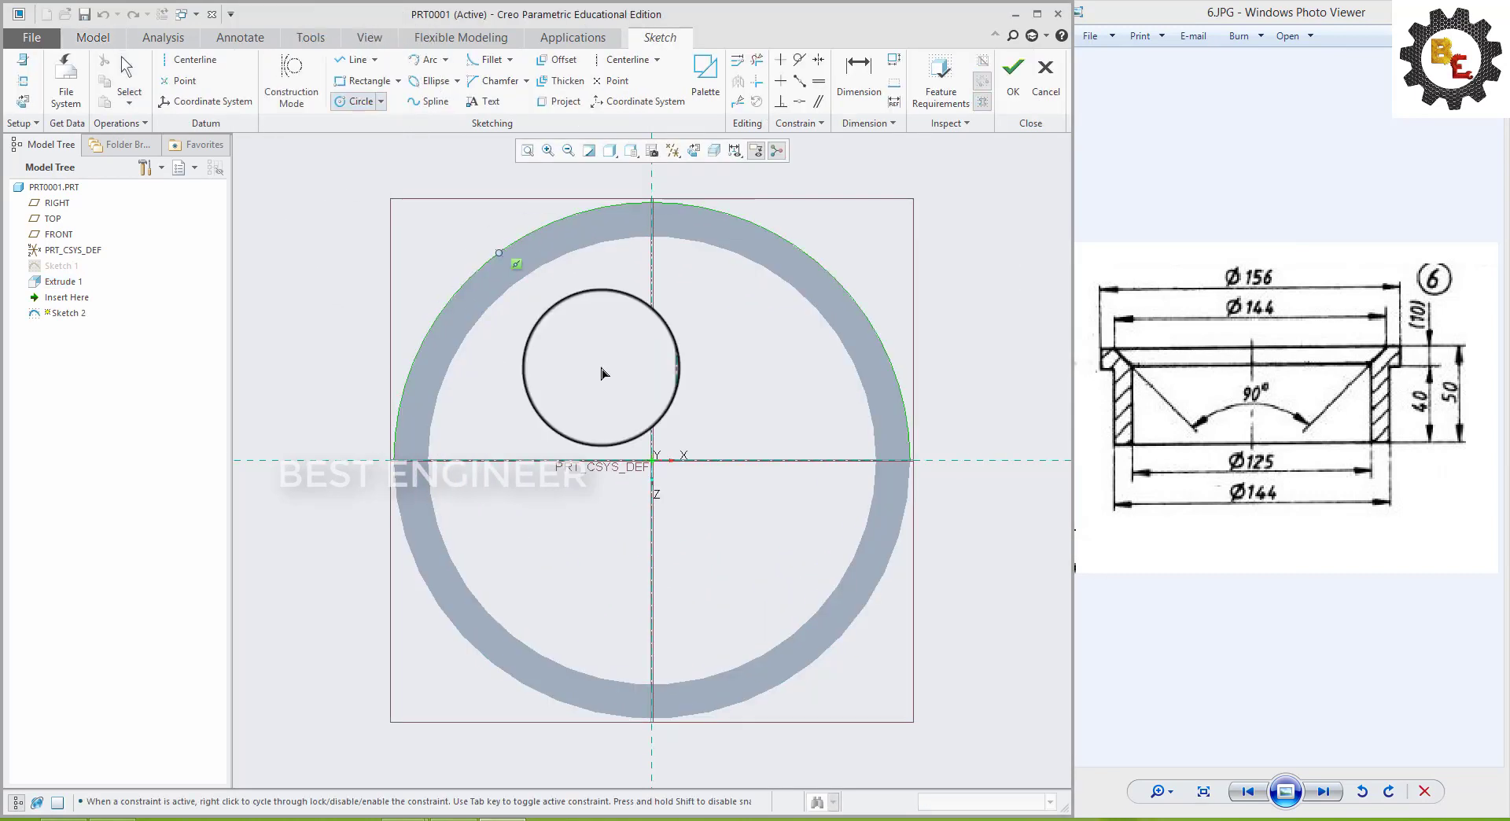
{"action": "left_click", "coordinate": [647, 464]}
{"action": "left_click", "coordinate": [751, 264]}
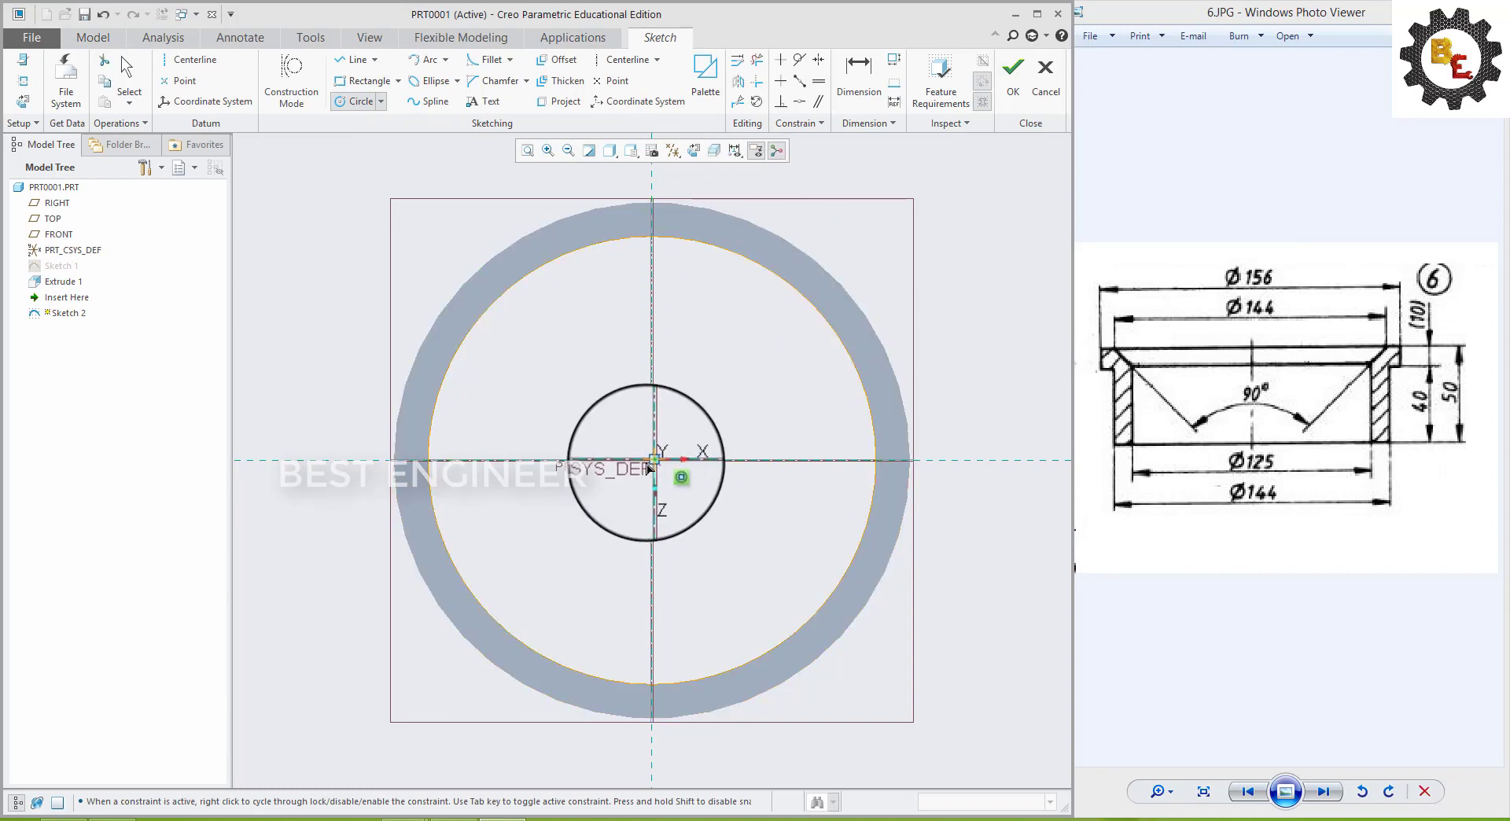
{"action": "left_click", "coordinate": [652, 461]}
{"action": "left_click", "coordinate": [775, 179]}
{"action": "middle_click", "coordinate": [776, 180]}
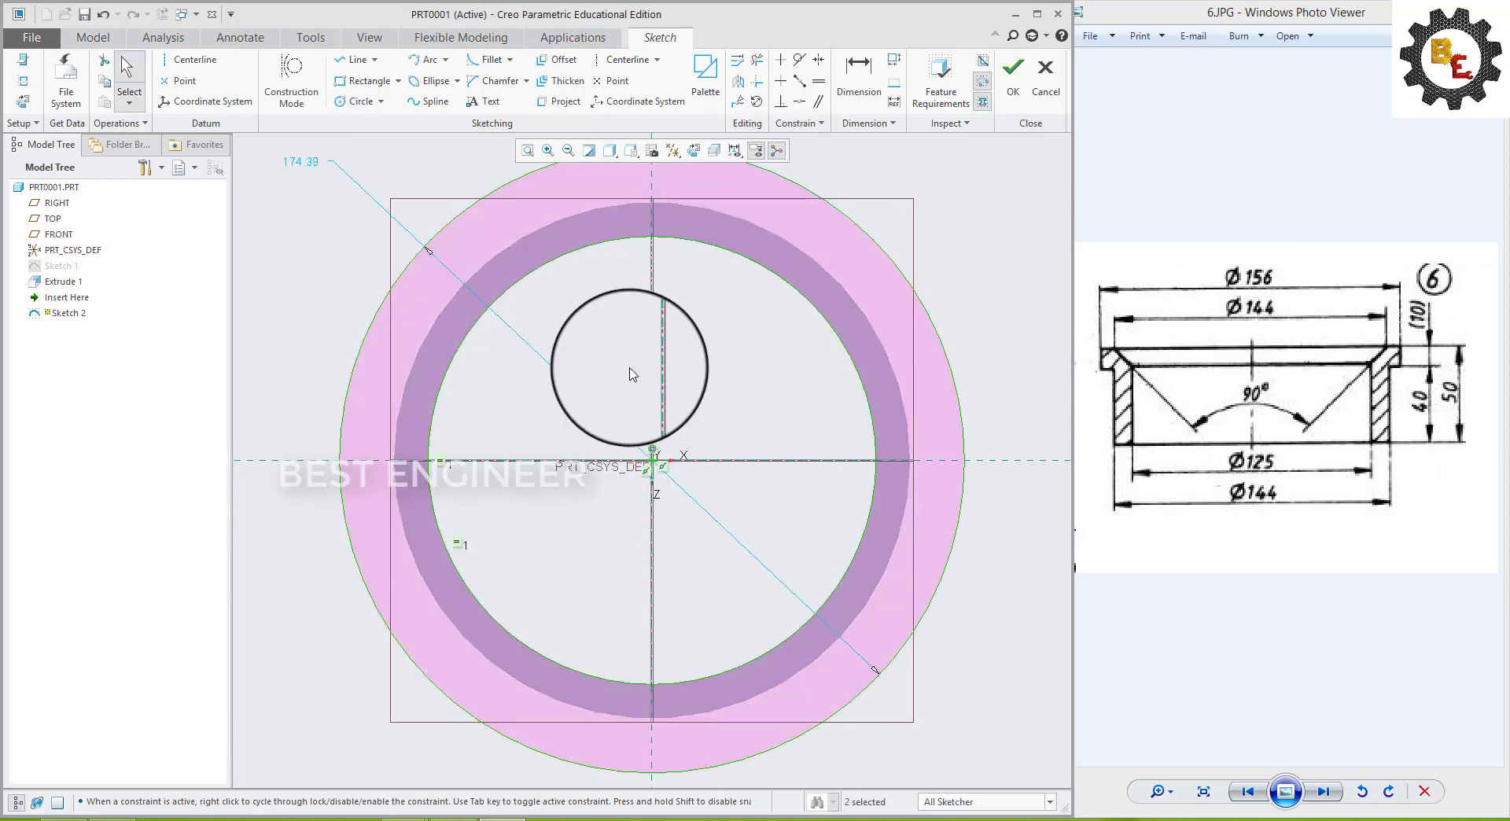
{"action": "scroll", "coordinate": [692, 370], "scroll_direction": "down", "scroll_amount": 3}
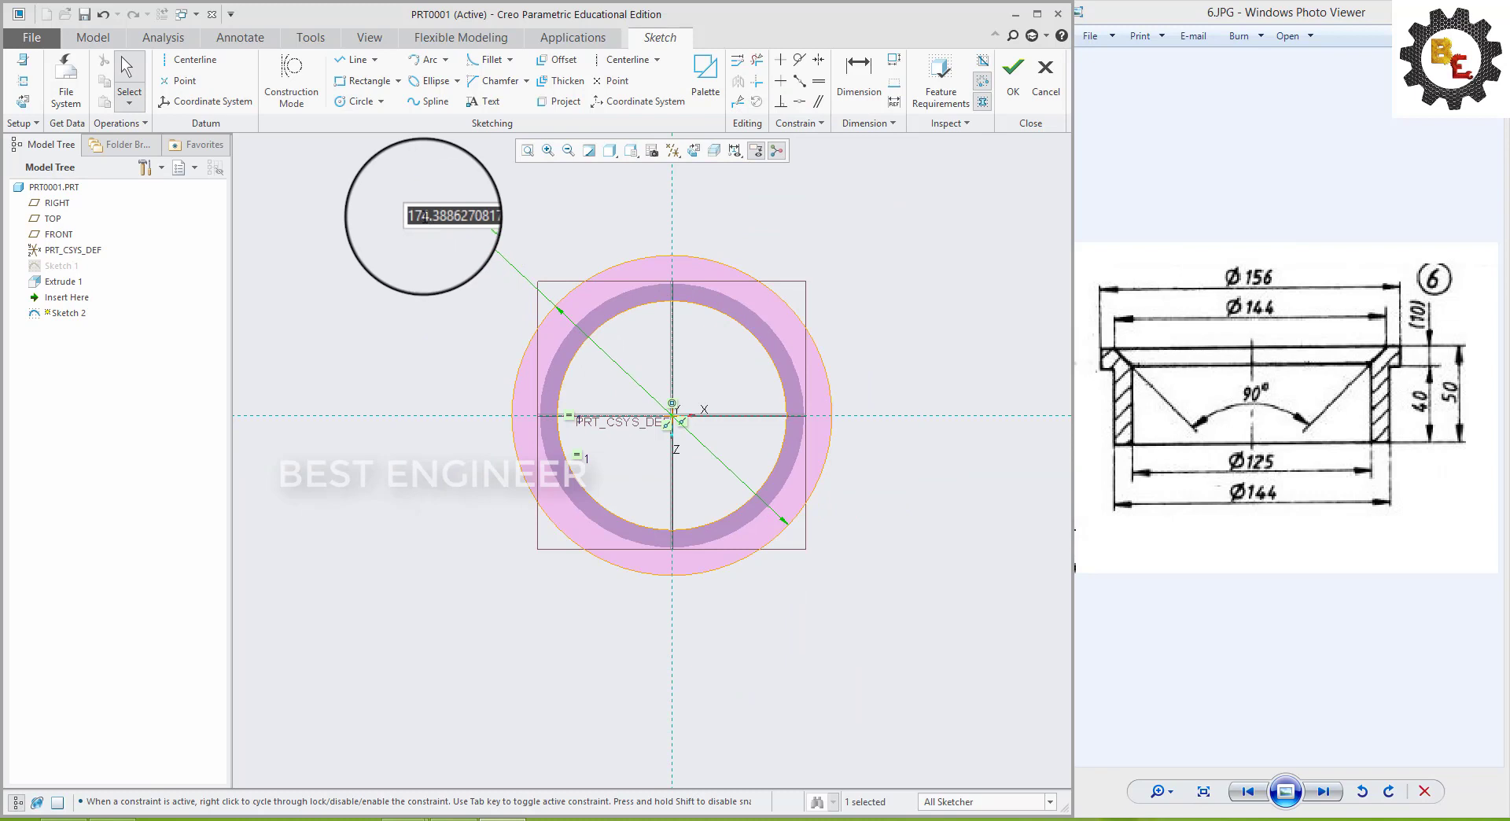
{"action": "type", "text": "156"}
{"action": "key", "text": "Return"}
{"action": "middle_click_drag", "start_coordinate": [421, 572], "coordinate": [596, 509]}
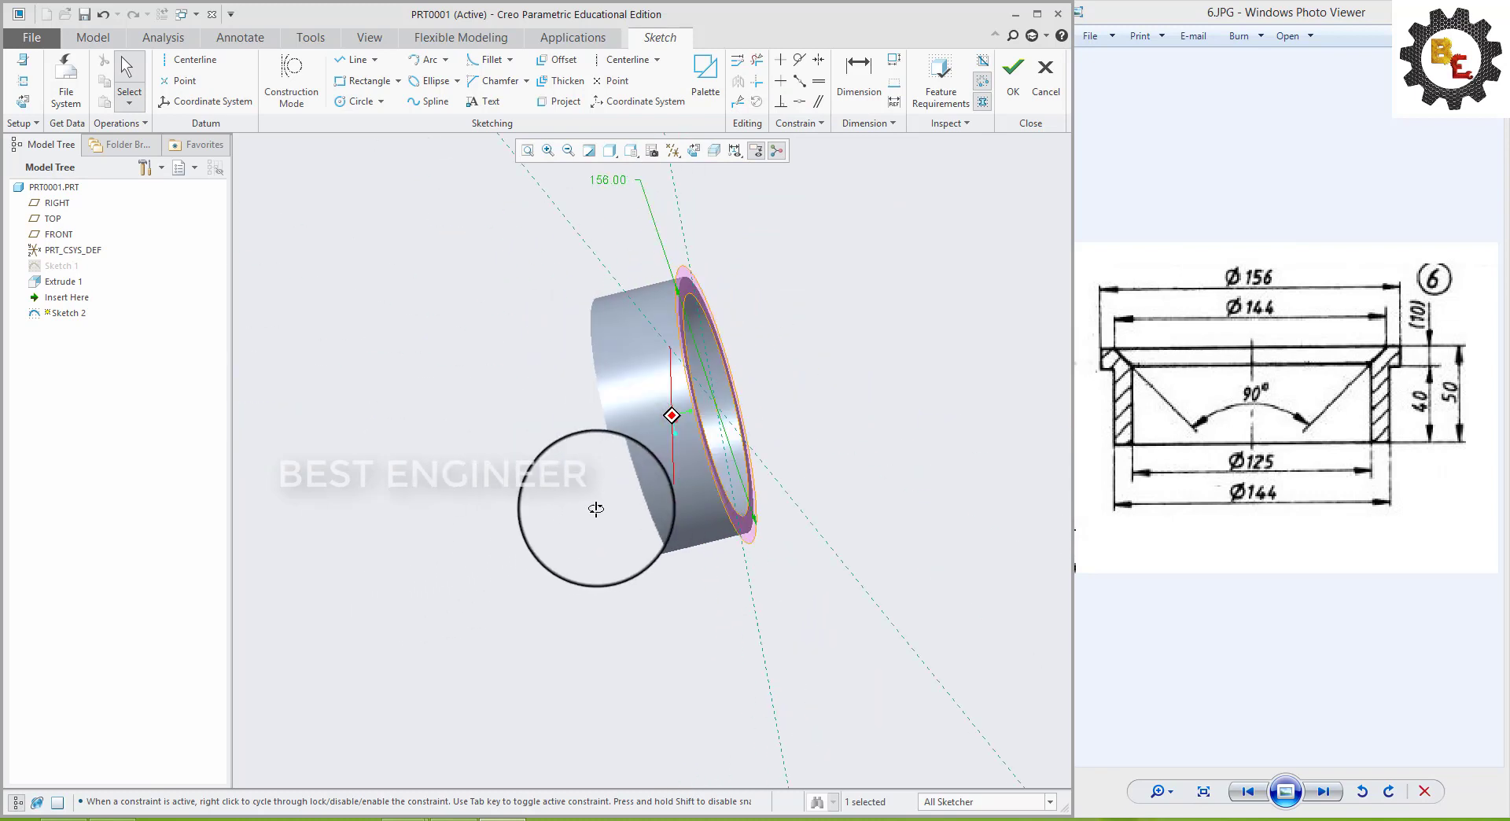
{"action": "left_click", "coordinate": [1013, 75]}
- Extrude the flange 10 deep in the flipped direction, then select the FRONT plane
{"action": "left_click", "coordinate": [426, 82]}
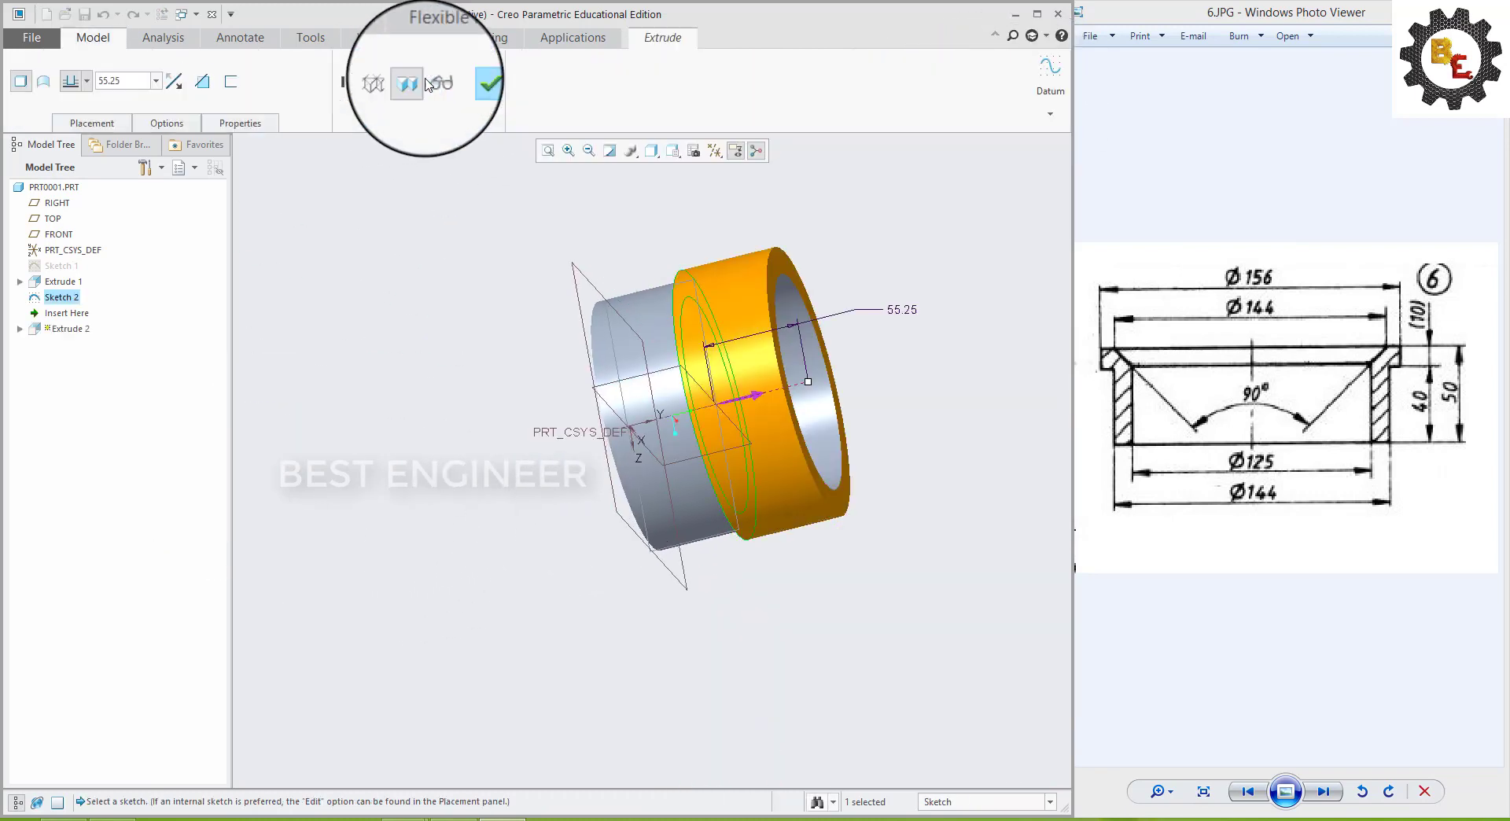
{"action": "left_click", "coordinate": [174, 81]}
{"action": "left_click", "coordinate": [142, 83]}
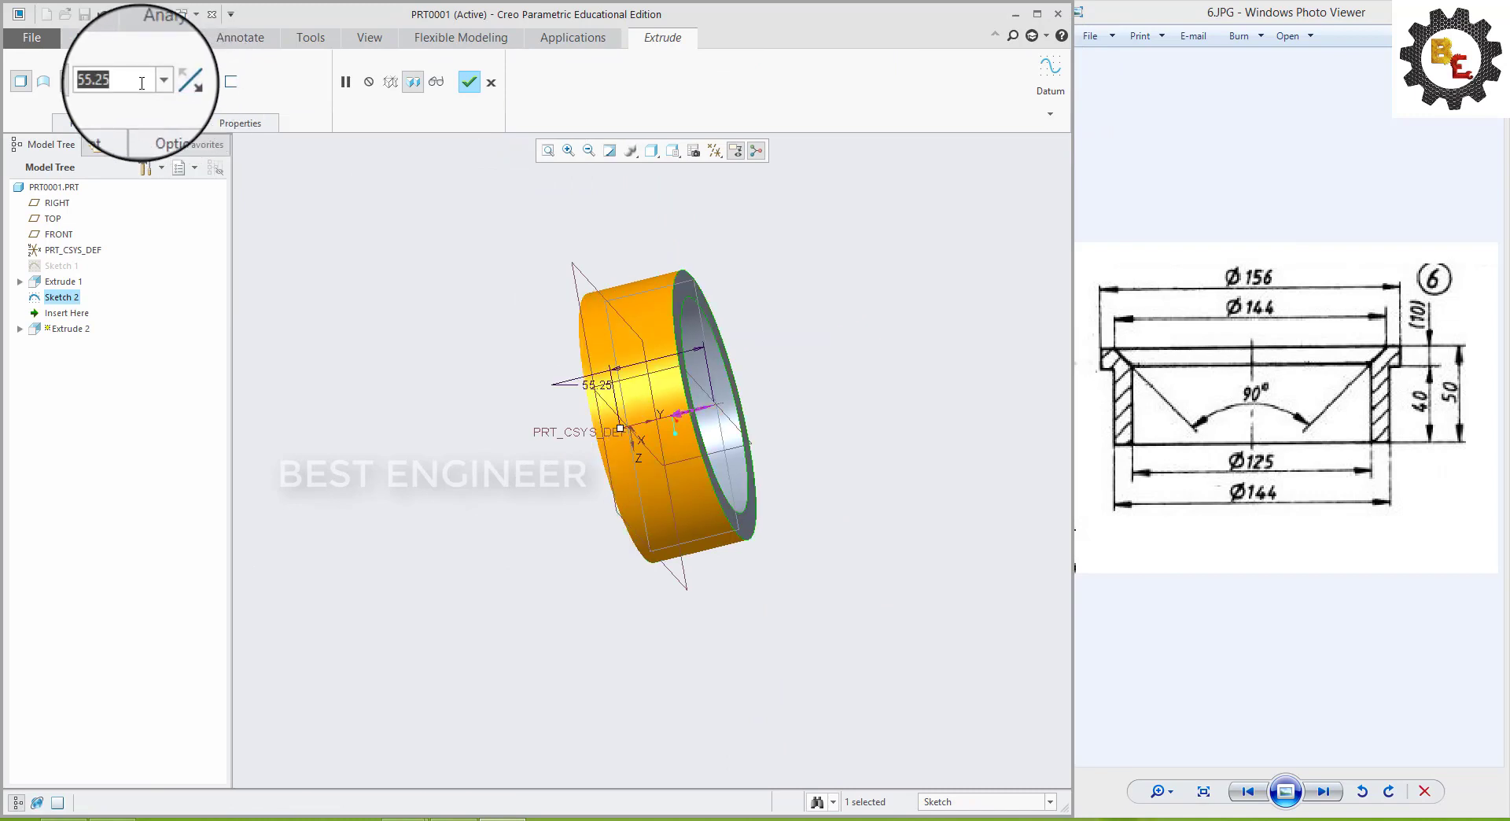
{"action": "type", "text": "10"}
{"action": "key", "text": "Return"}
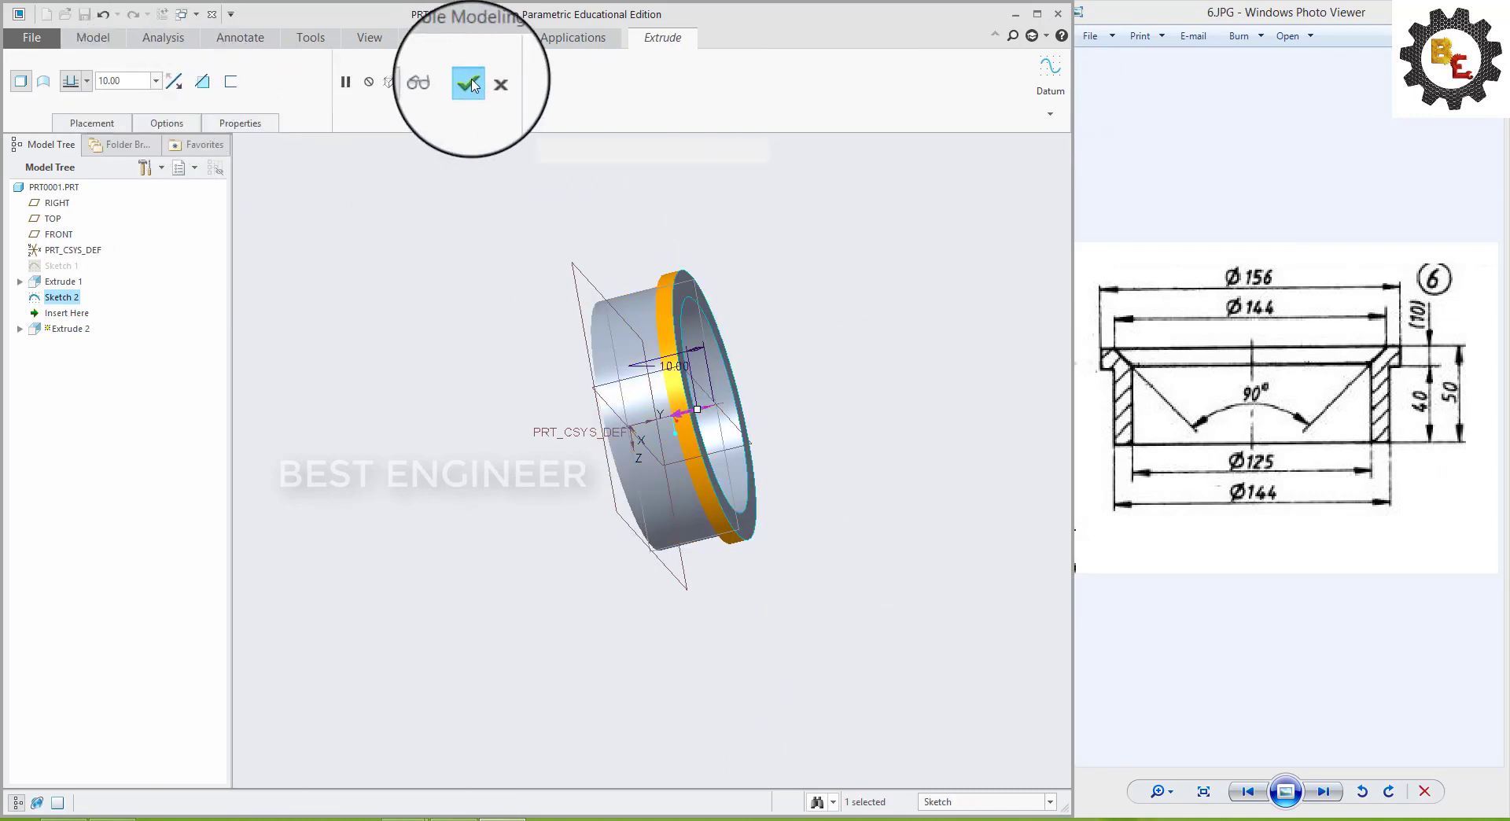
{"action": "left_click", "coordinate": [469, 82]}
{"action": "mouse_move", "coordinate": [842, 638]}
{"action": "middle_mouse_down"}
{"action": "mouse_move", "coordinate": [786, 616]}
{"action": "mouse_move", "coordinate": [815, 568]}
{"action": "mouse_move", "coordinate": [821, 405]}
{"action": "middle_mouse_up"}
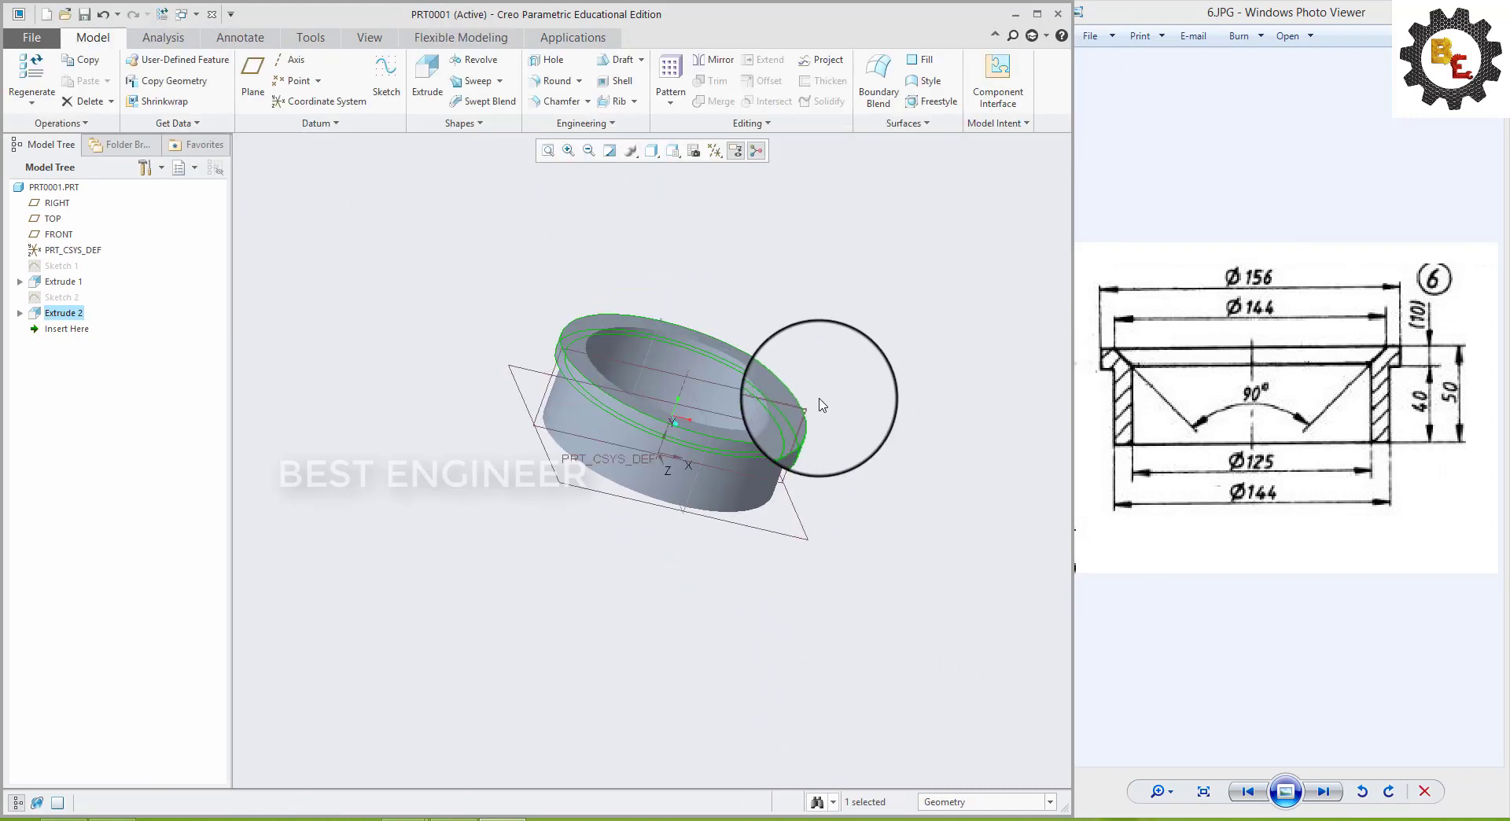
{"action": "left_click", "coordinate": [810, 415]}
- Sketch on FRONT in hidden-line display, drawing the triangular groove profile lines at the flange corner
{"action": "left_click", "coordinate": [822, 338]}
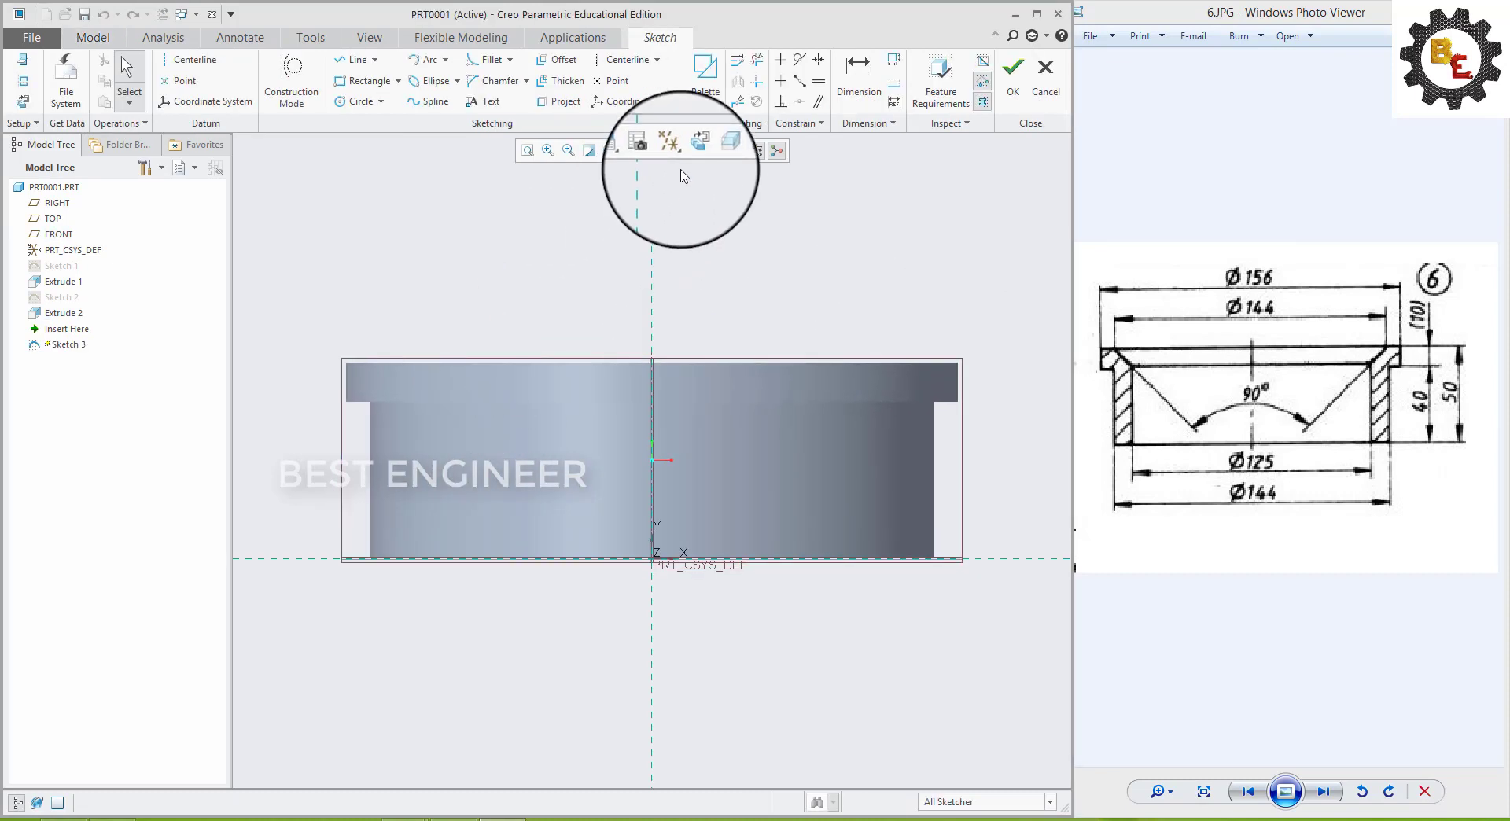
{"action": "left_click", "coordinate": [637, 162]}
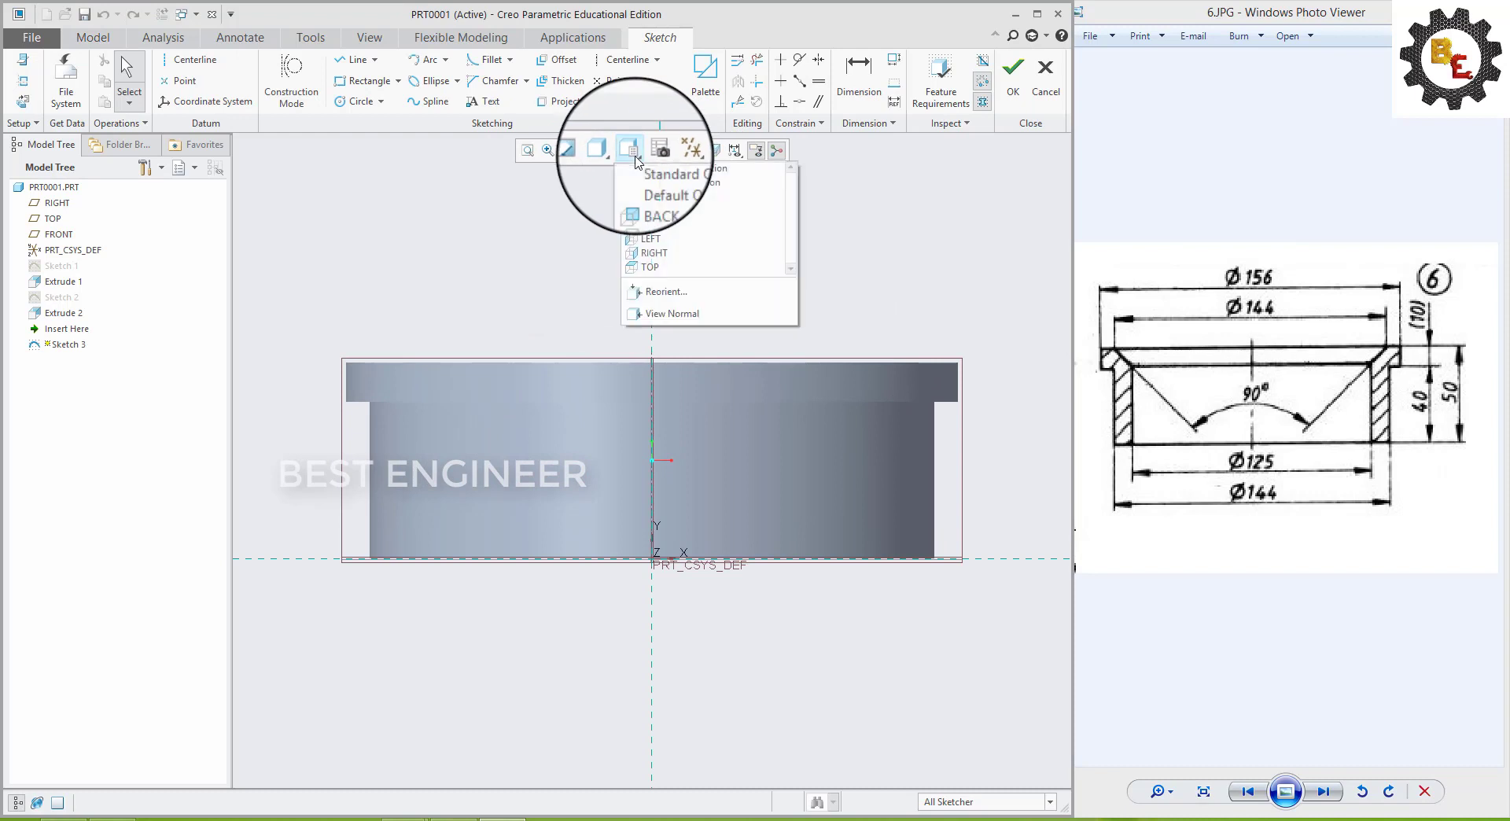
{"action": "left_click", "coordinate": [610, 149]}
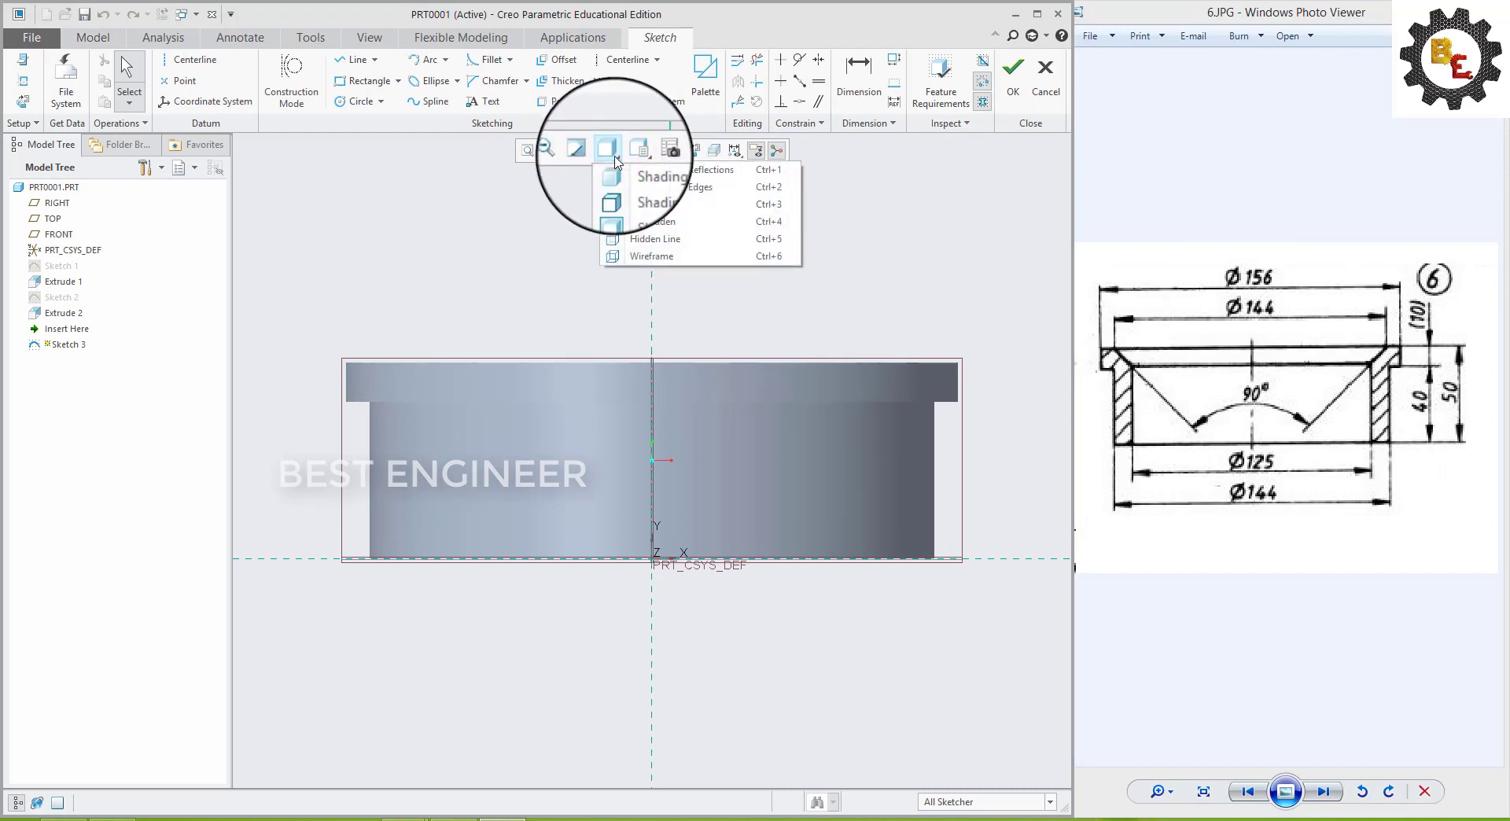
{"action": "left_click", "coordinate": [650, 236]}
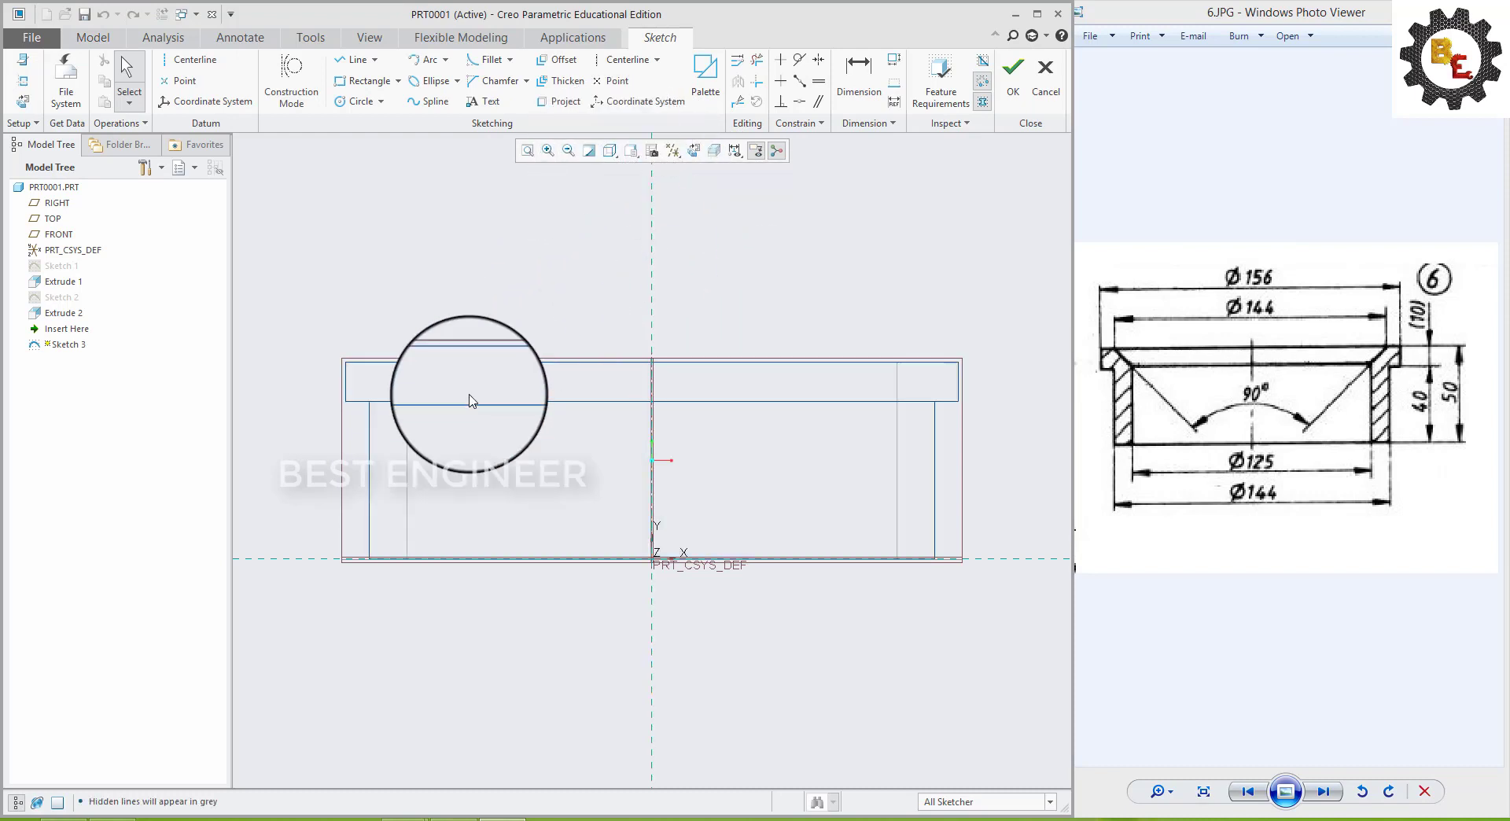
{"action": "left_click", "coordinate": [353, 60]}
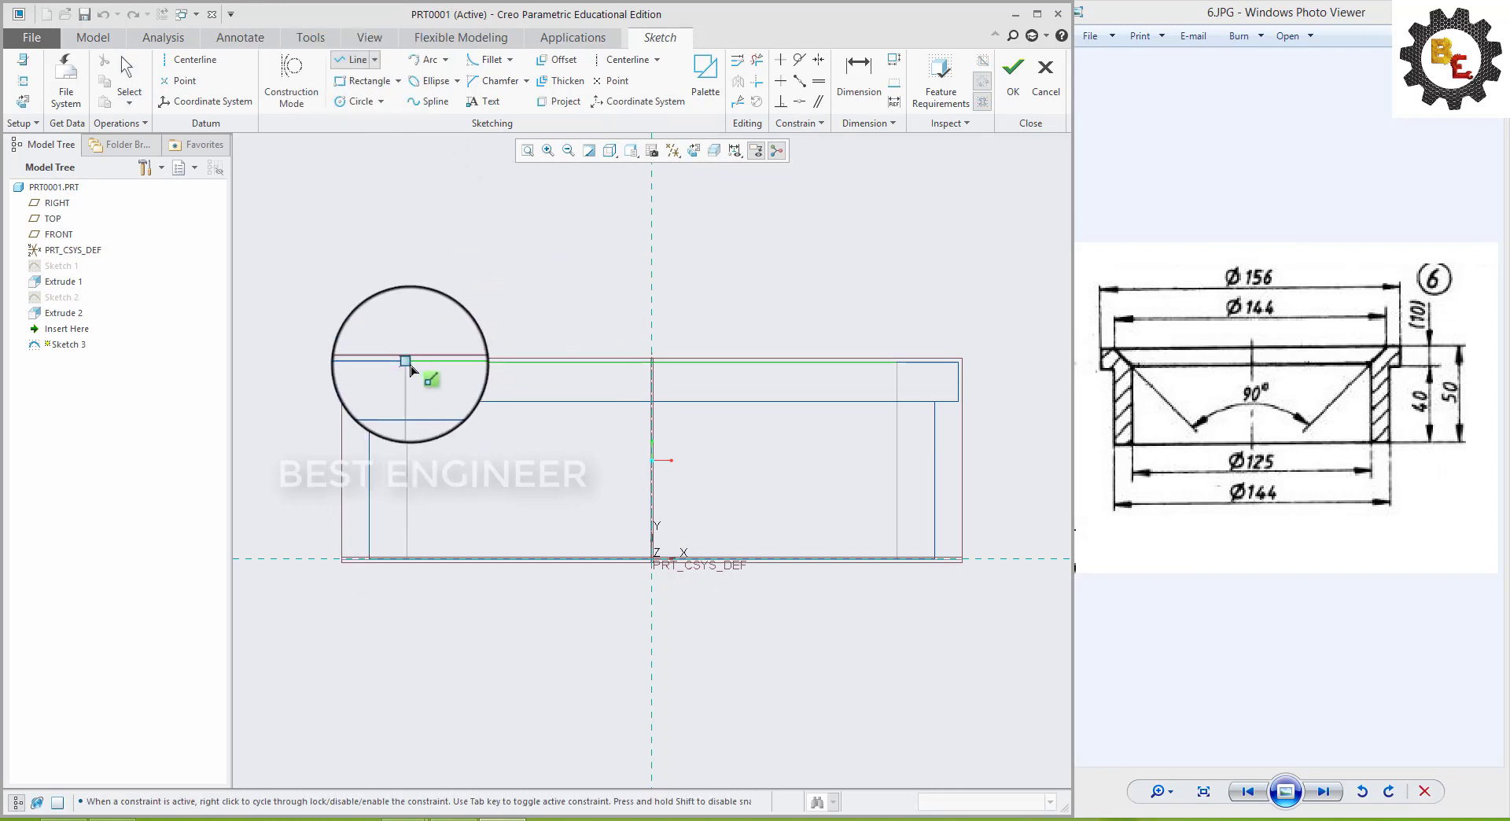
{"action": "left_click", "coordinate": [380, 363]}
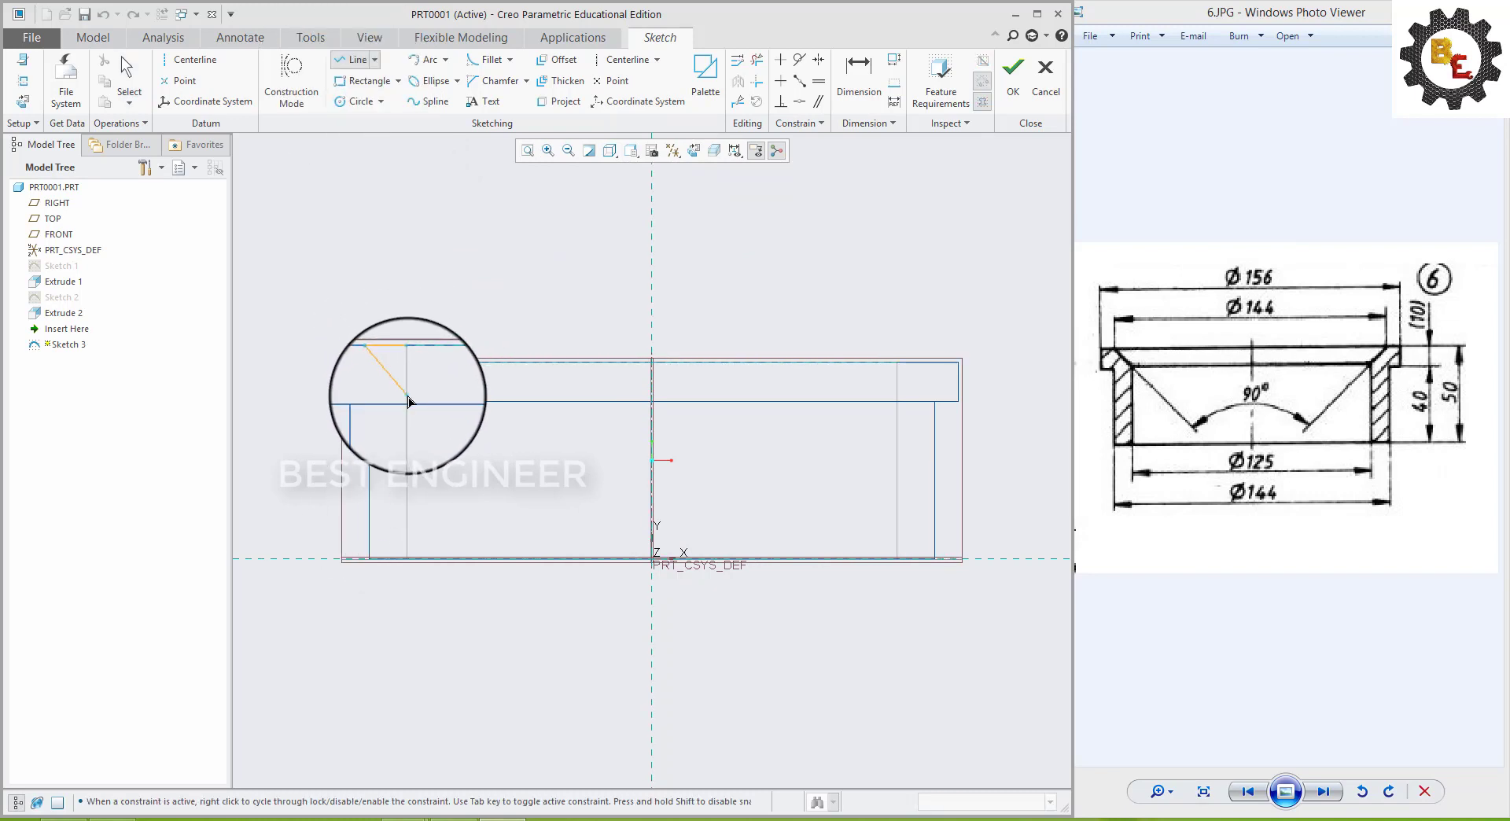
{"action": "left_click", "coordinate": [408, 402]}
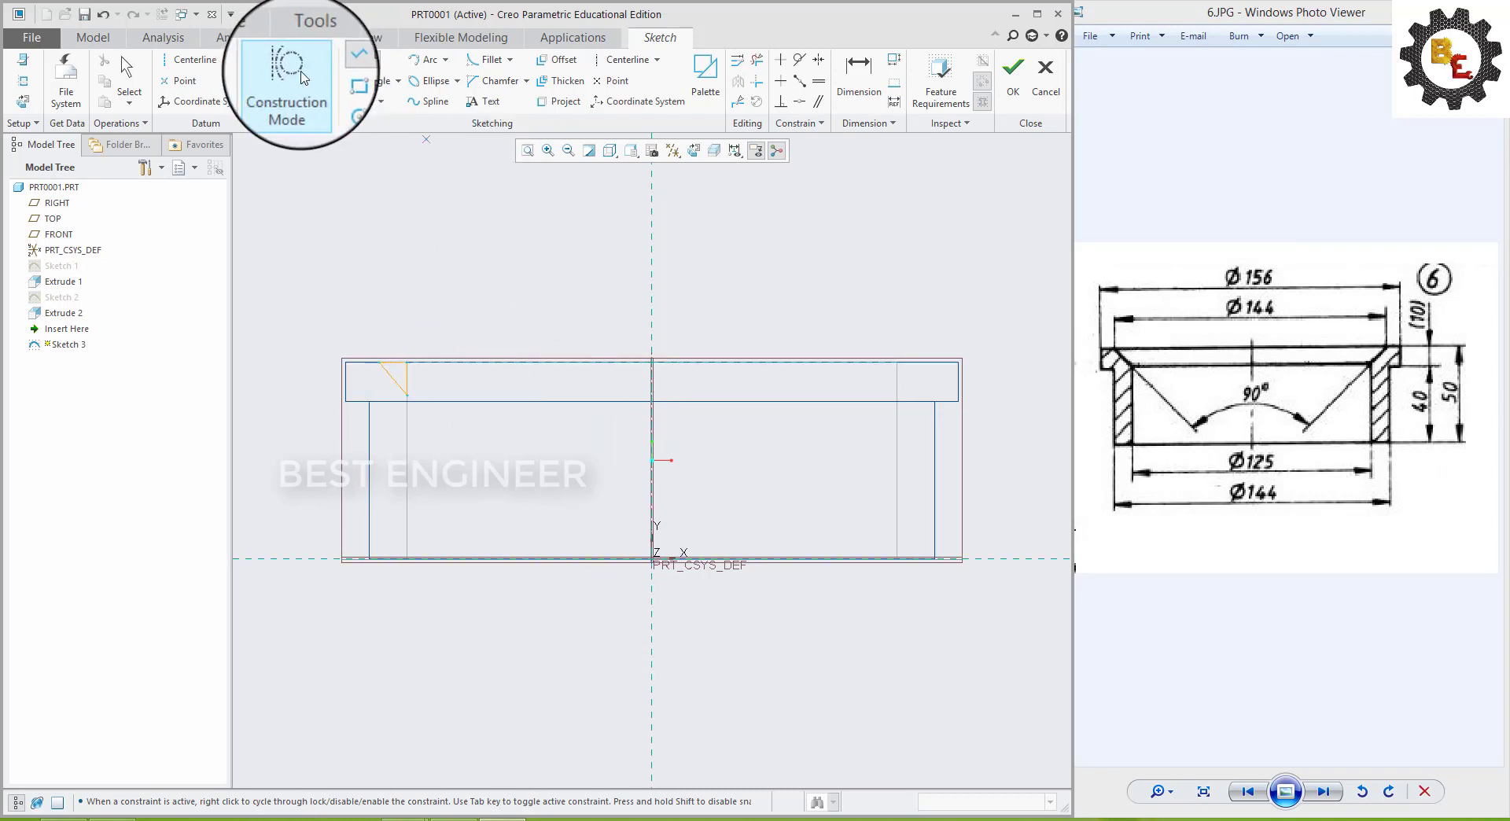
- Dimension the triangle 72 from the axis with a 45° edge angle and finish the sketch
{"action": "left_click", "coordinate": [859, 75]}
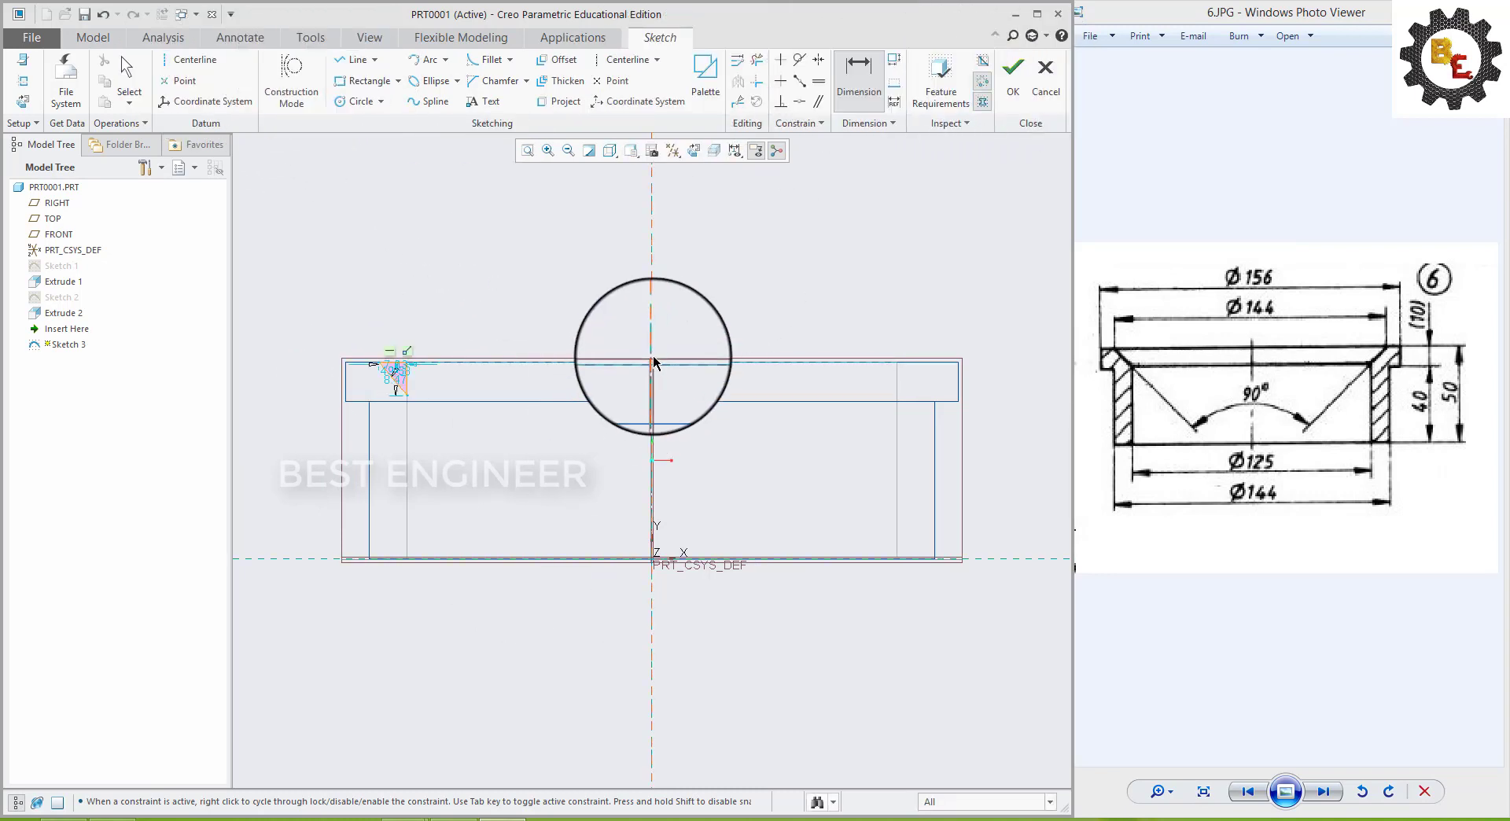
{"action": "scroll", "coordinate": [376, 374], "scroll_direction": "down", "scroll_amount": 3}
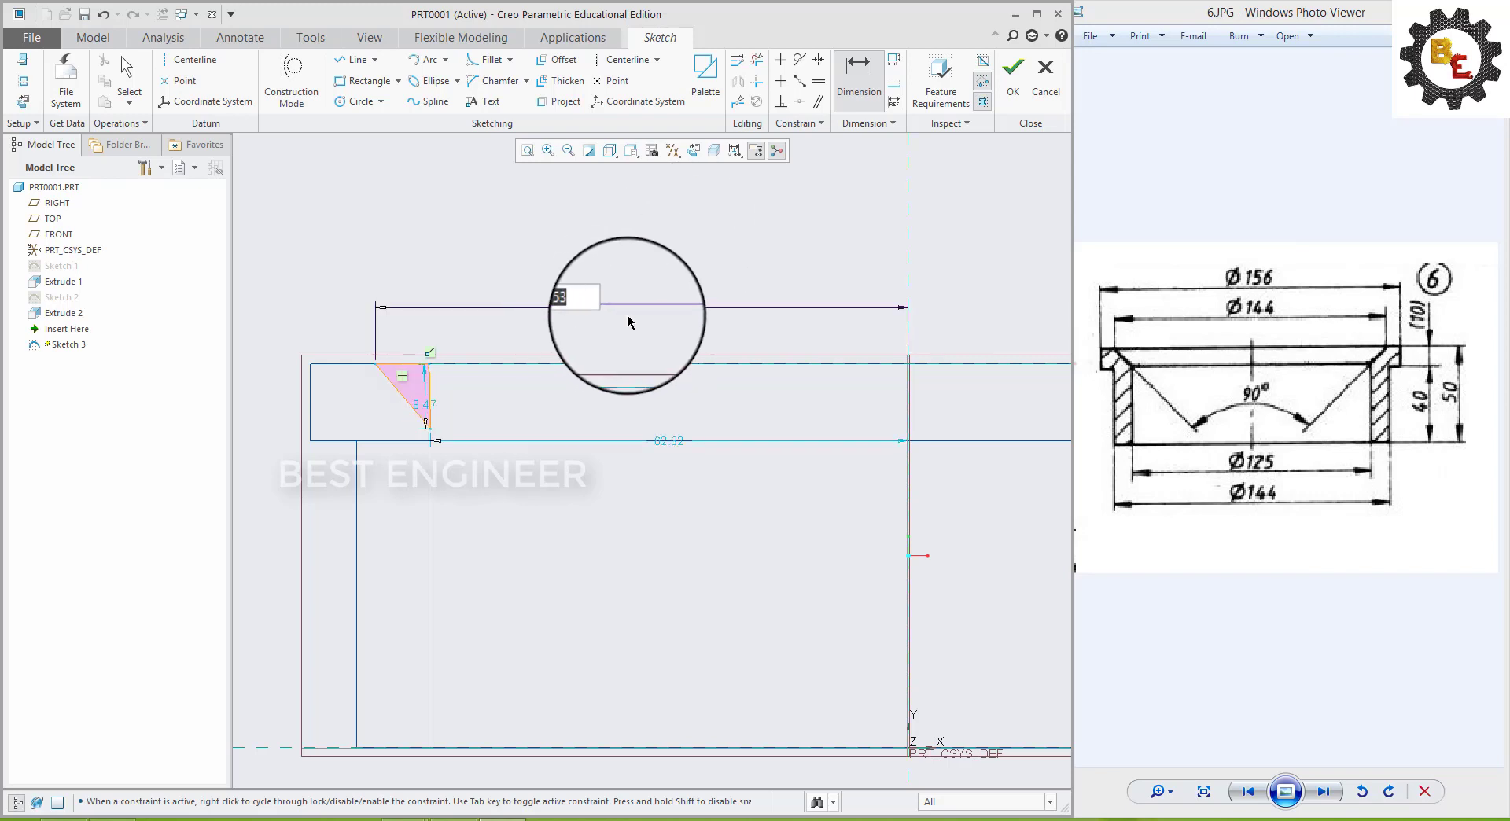
{"action": "type", "text": "72"}
{"action": "key", "text": "Return"}
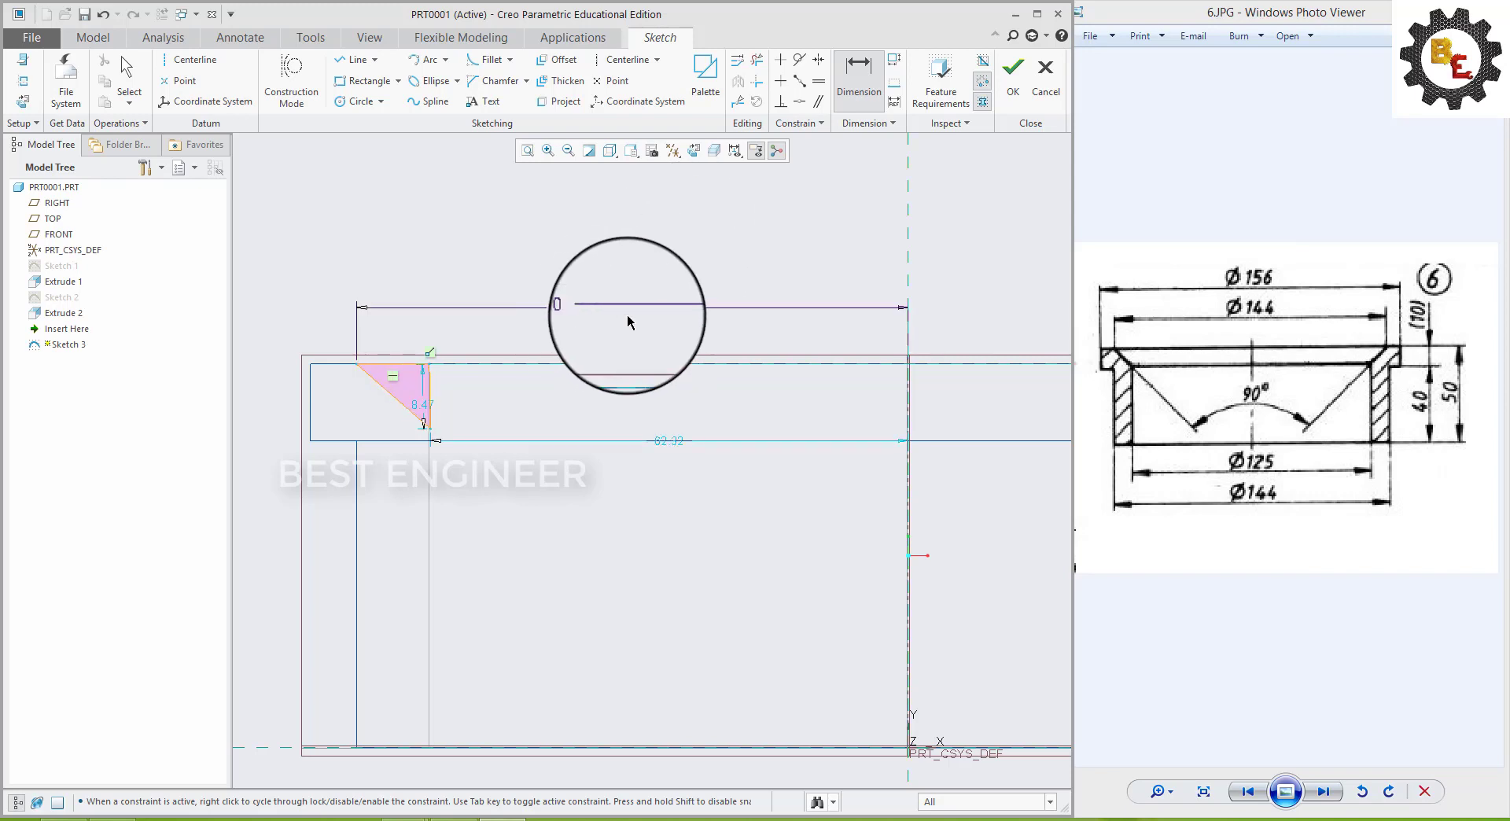
{"action": "scroll", "coordinate": [409, 376], "scroll_direction": "down", "scroll_amount": 2}
{"action": "scroll", "coordinate": [409, 376], "scroll_direction": "down", "scroll_amount": 1}
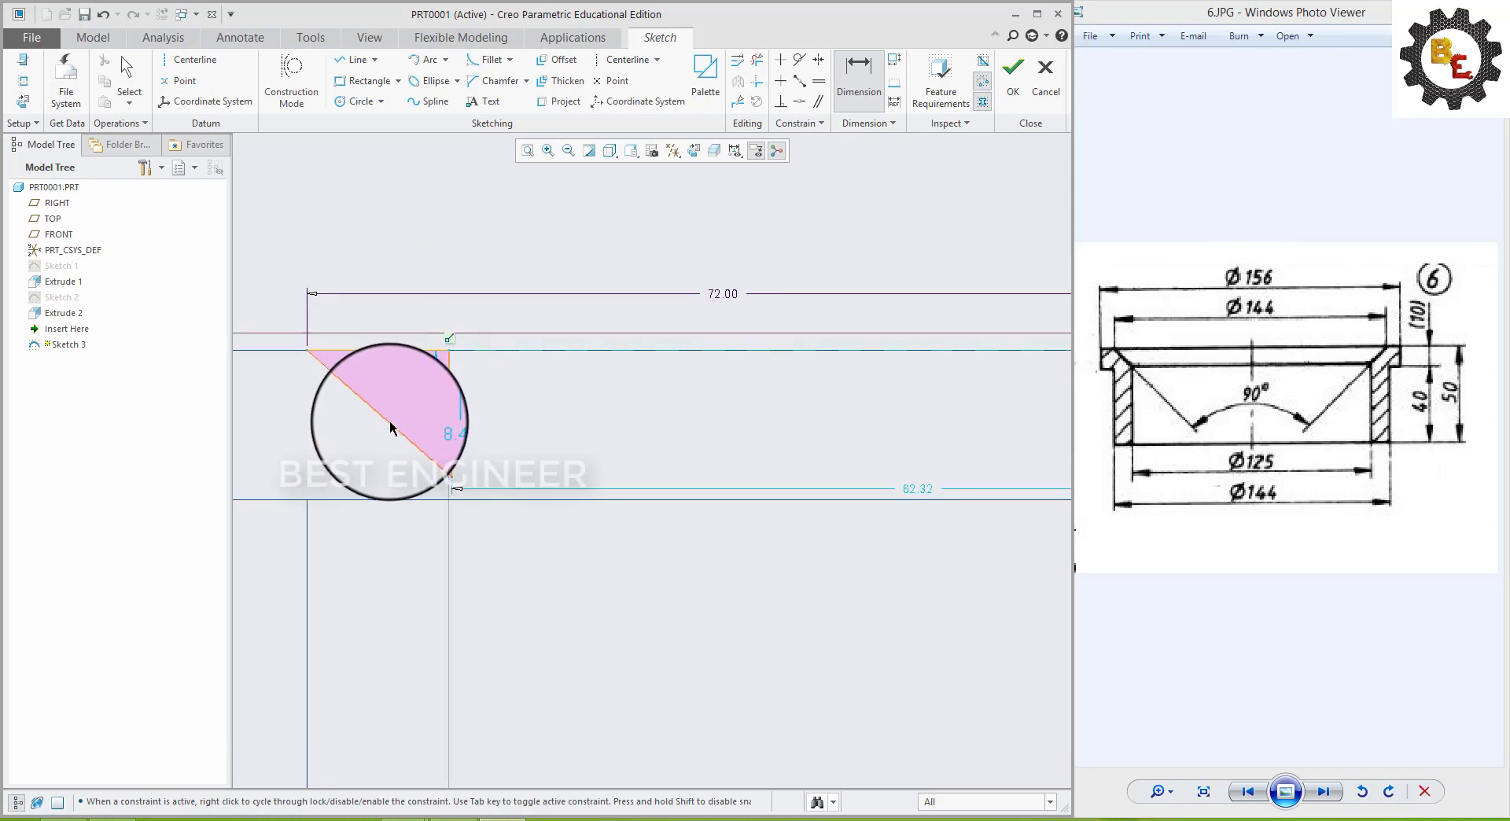
{"action": "left_click", "coordinate": [450, 405]}
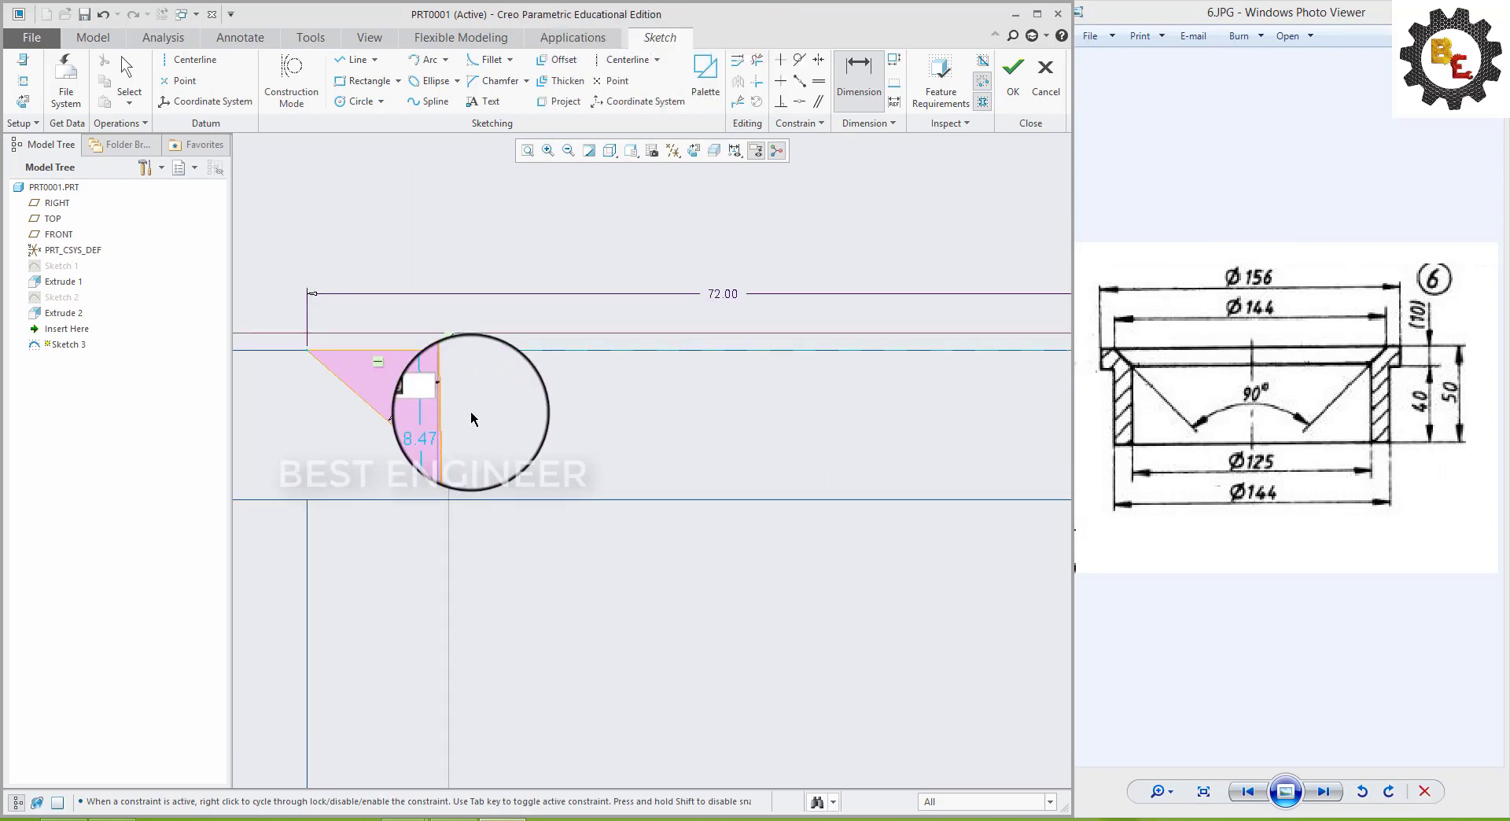
{"action": "type", "text": "45"}
{"action": "key", "text": "Return"}
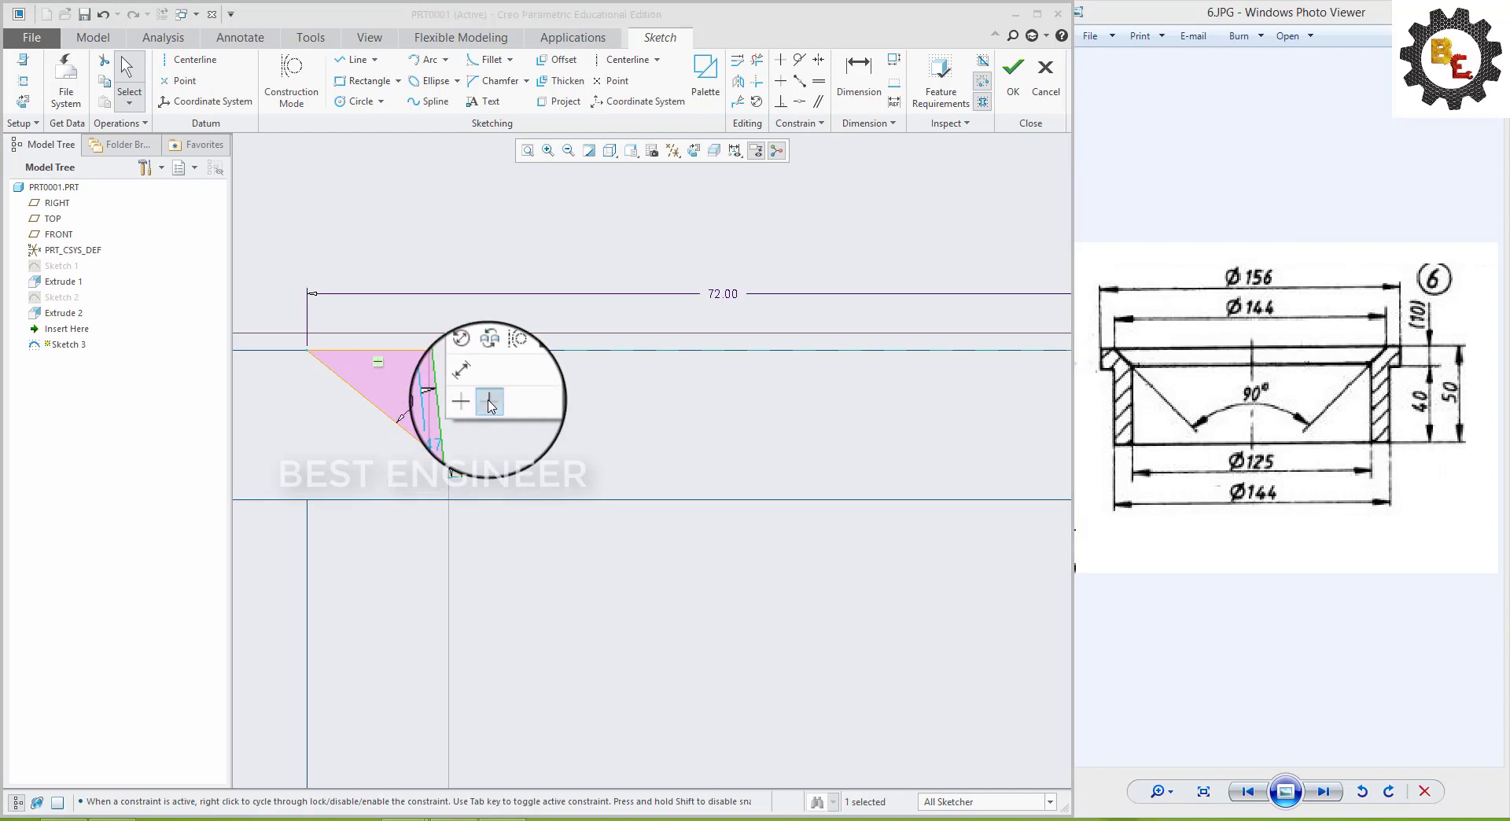
{"action": "scroll", "coordinate": [503, 543], "scroll_direction": "down", "scroll_amount": 5}
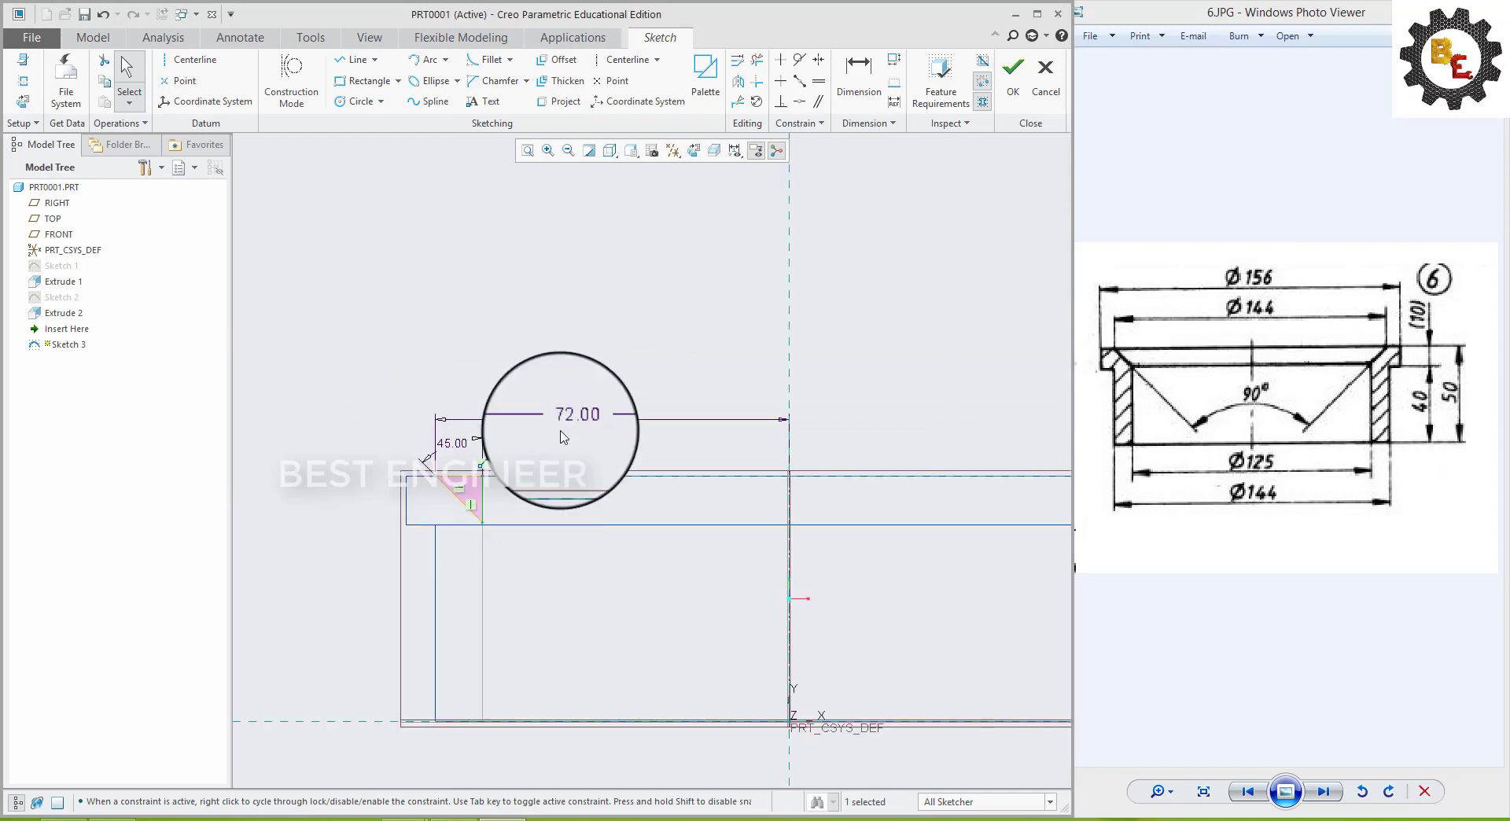
{"action": "left_click", "coordinate": [1013, 70]}
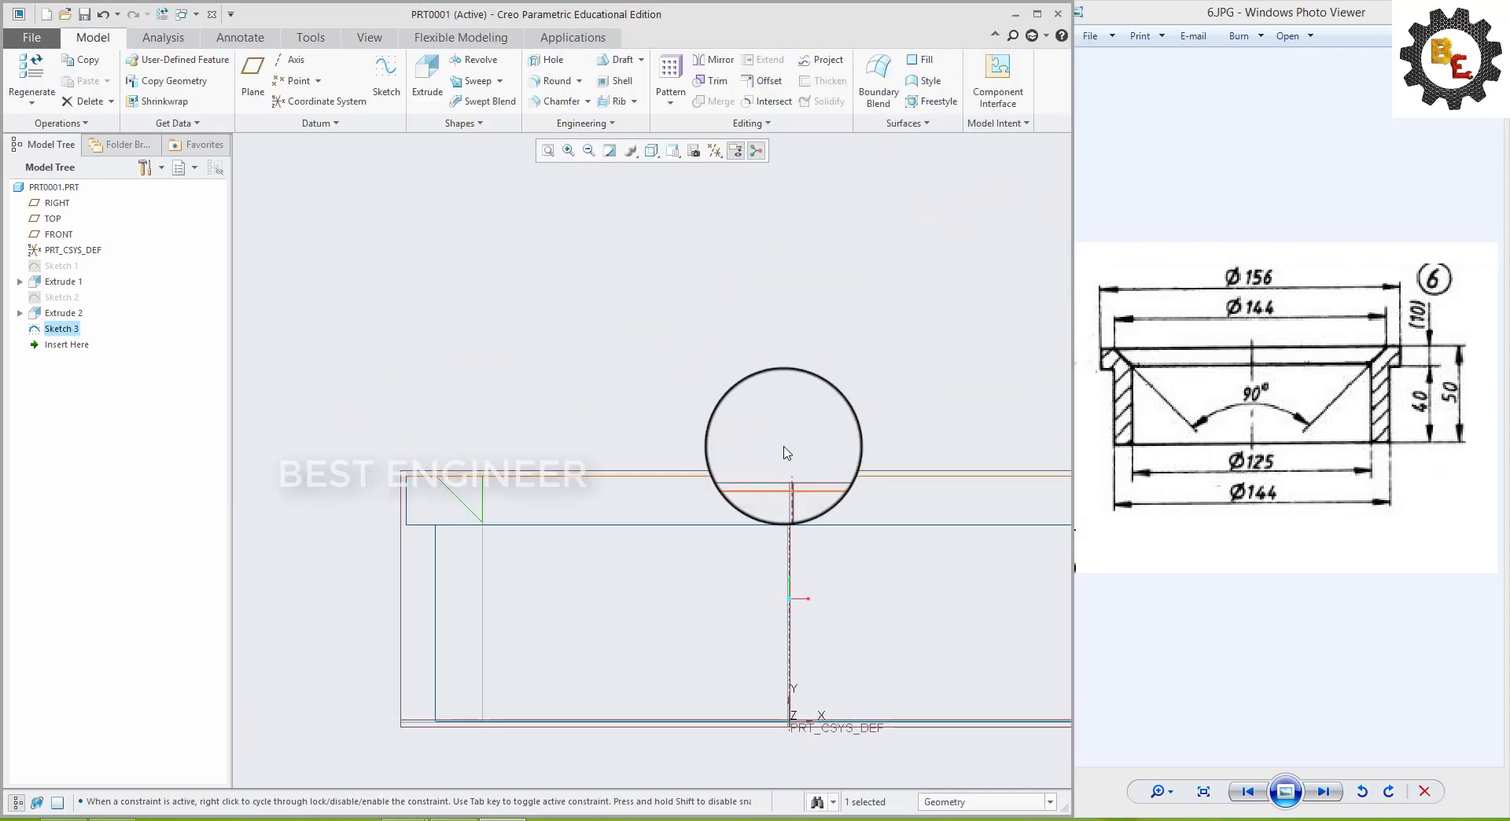
- Revolve the triangular profile 360° about the central axis, viewed shaded with edges
{"action": "left_click", "coordinate": [462, 126]}
{"action": "left_click", "coordinate": [480, 59]}
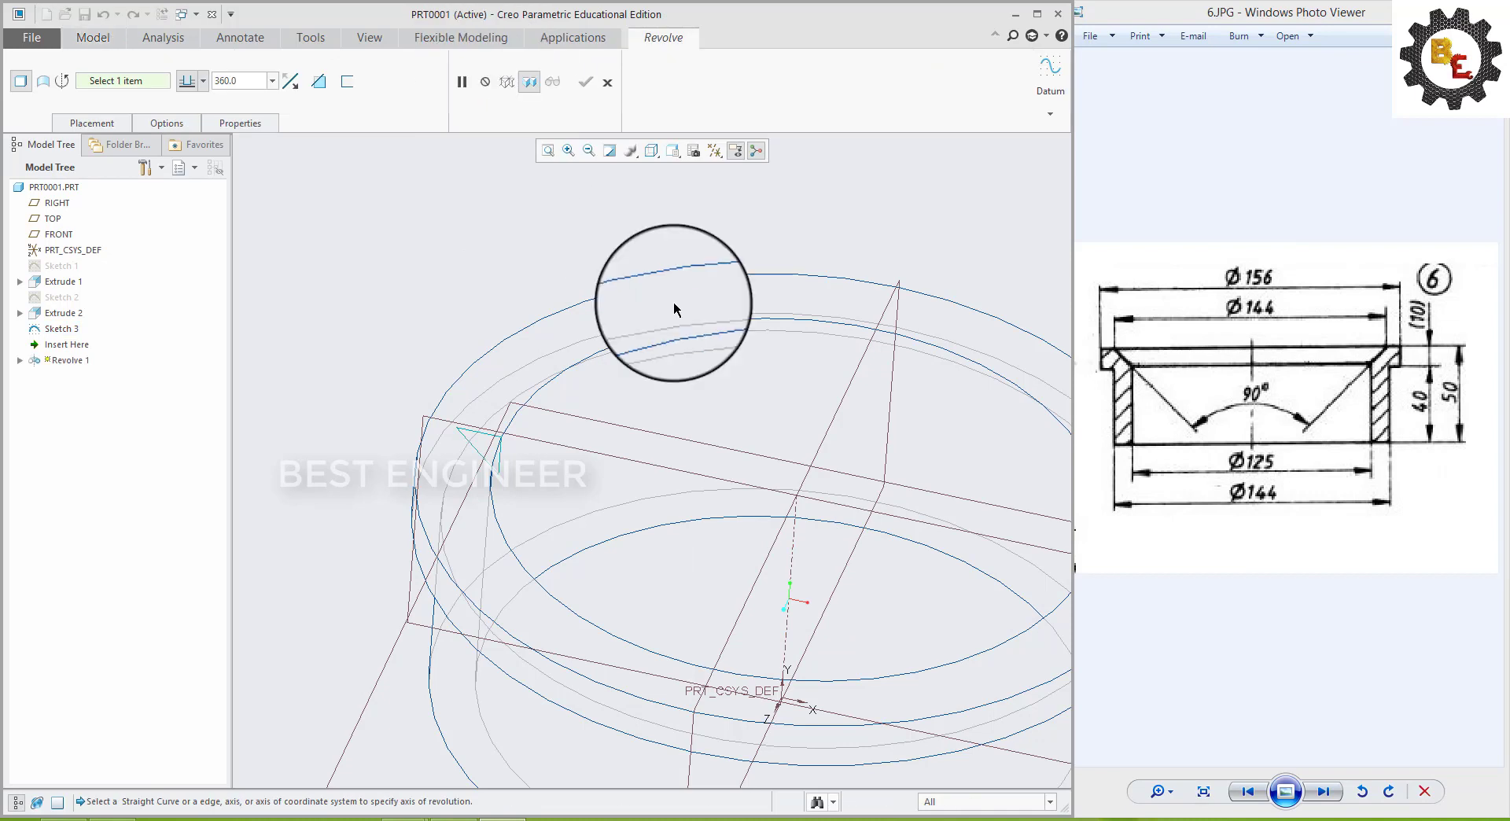
{"action": "left_click", "coordinate": [795, 545]}
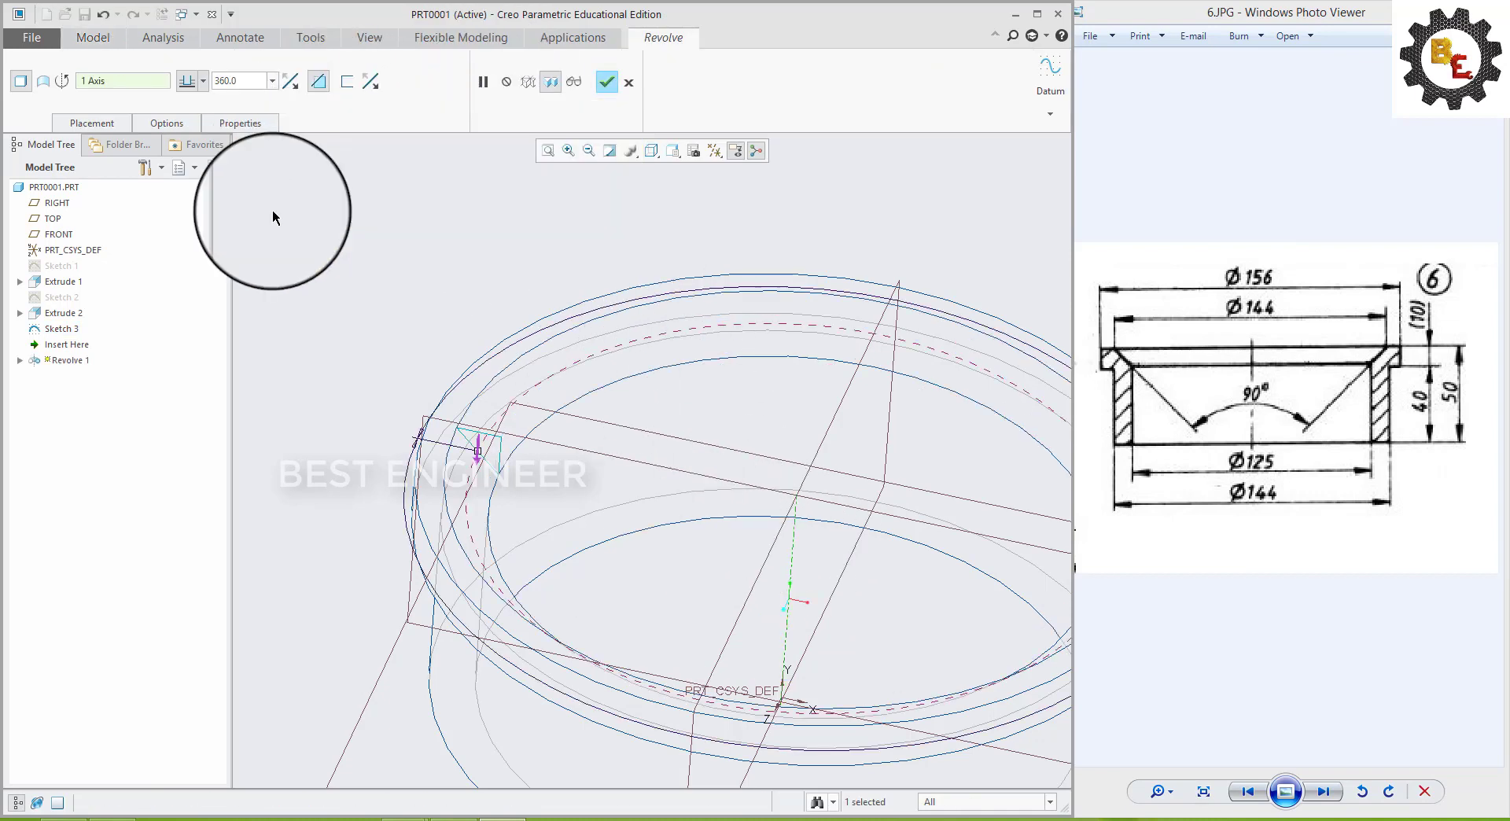
{"action": "left_click", "coordinate": [651, 150]}
{"action": "left_click", "coordinate": [686, 189]}
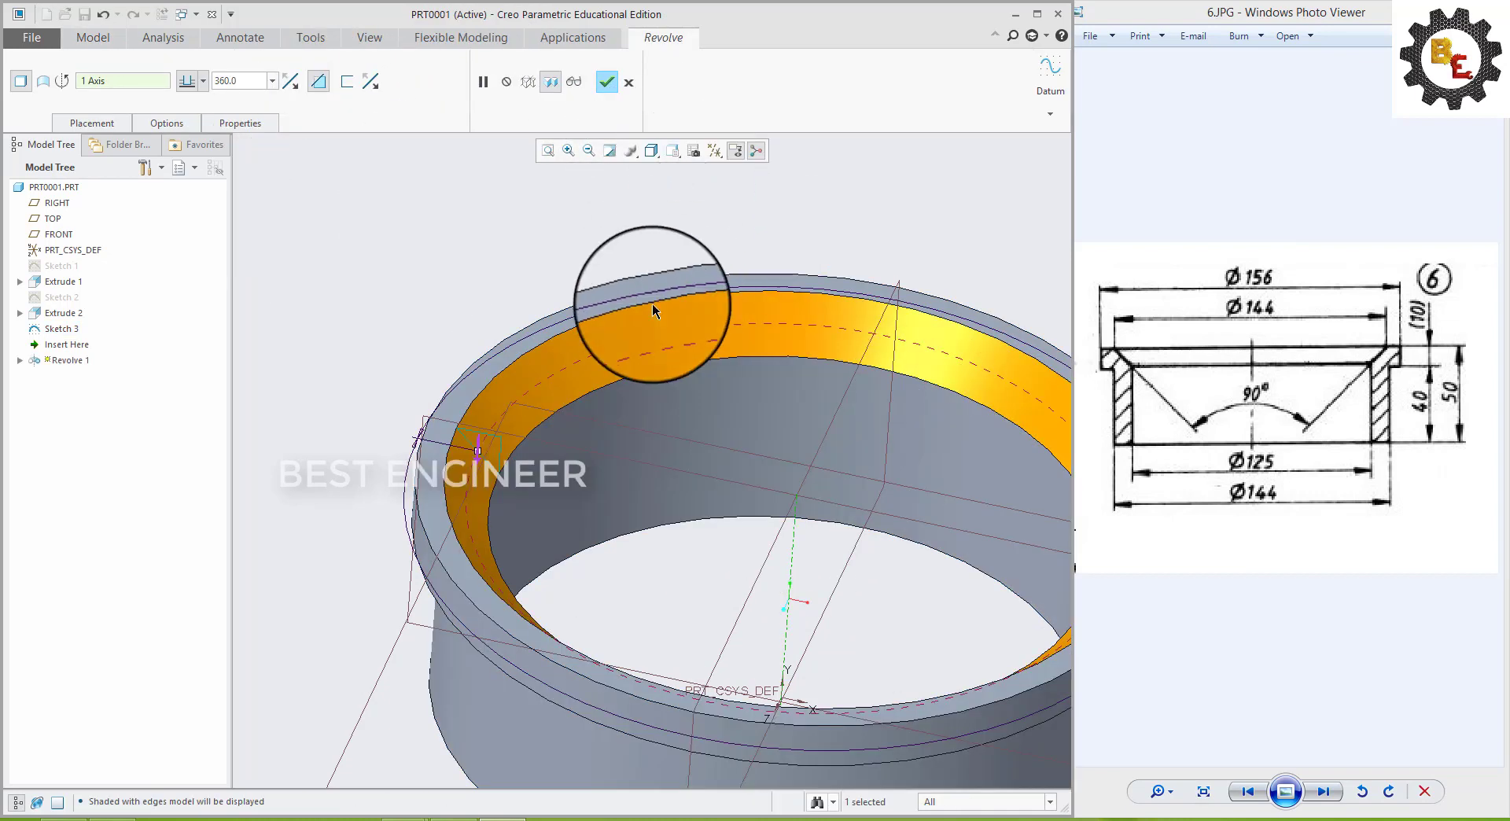
{"action": "left_click", "coordinate": [611, 85]}
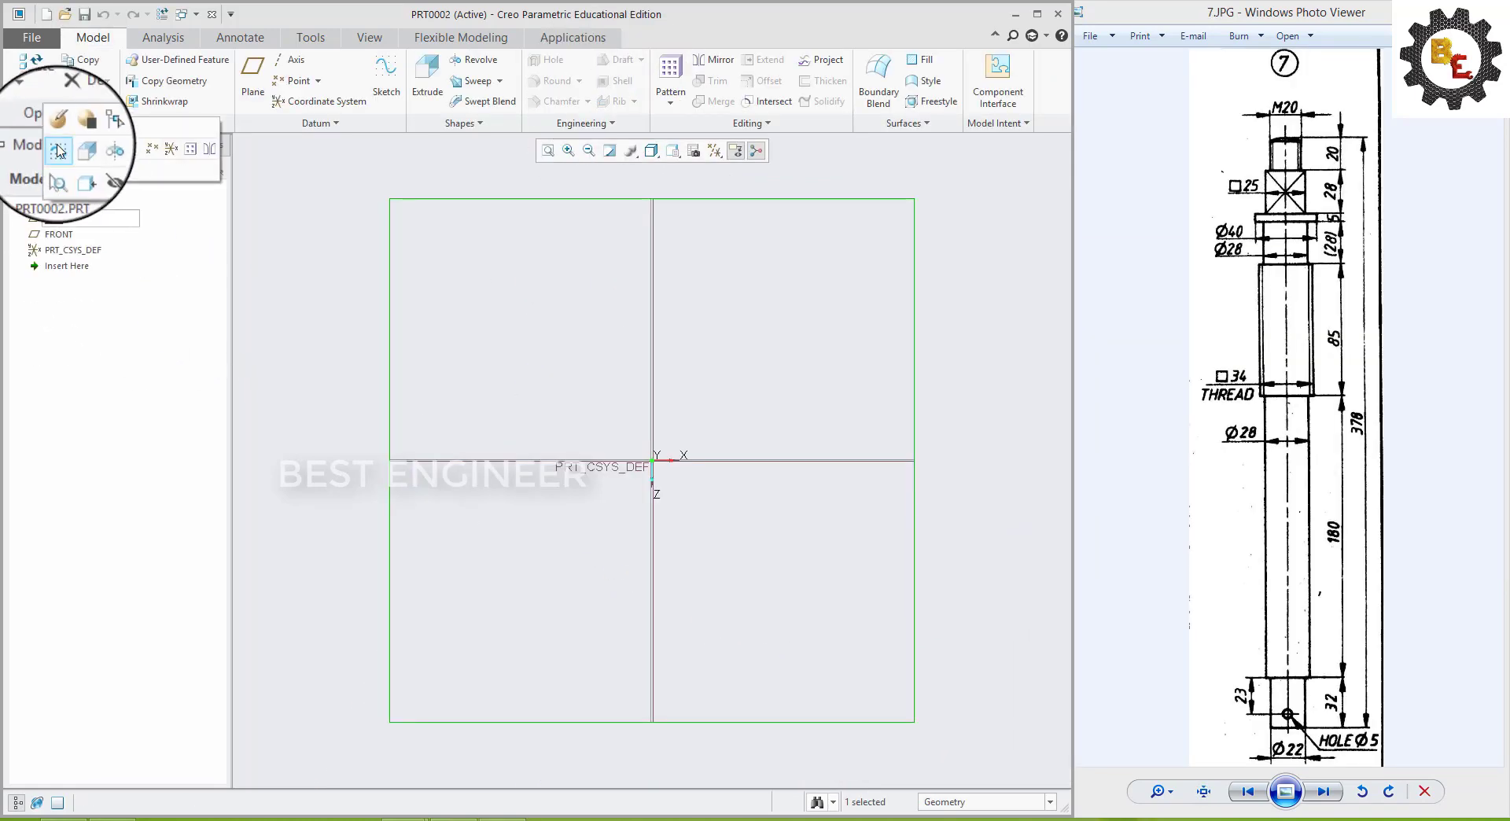
- Sketch a Ø22 circle at the origin on the TOP plane
{"action": "left_click", "coordinate": [59, 206]}
{"action": "left_click", "coordinate": [343, 106]}
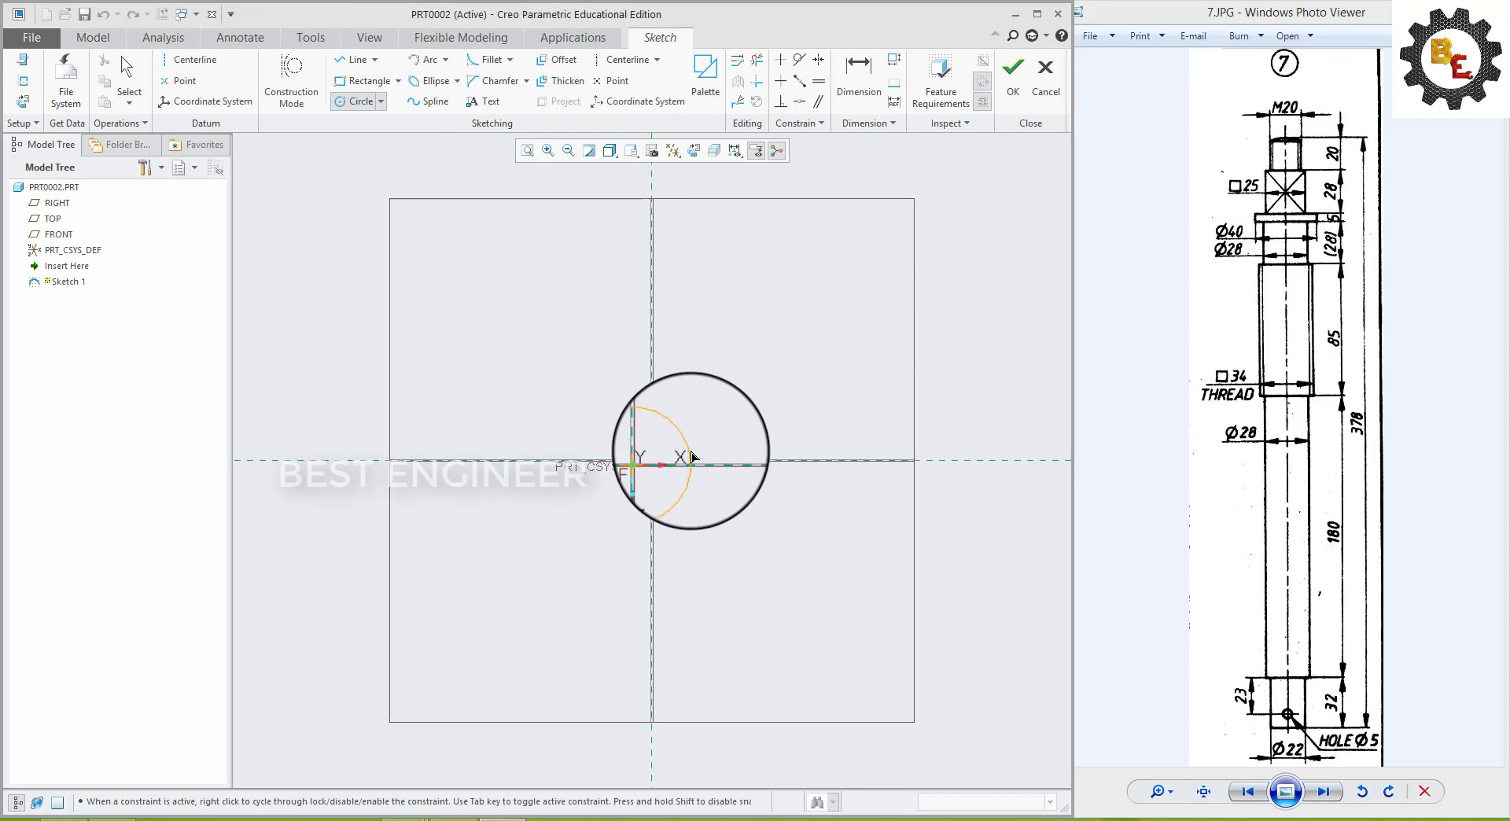
{"action": "left_click", "coordinate": [693, 458]}
{"action": "middle_click", "coordinate": [694, 458]}
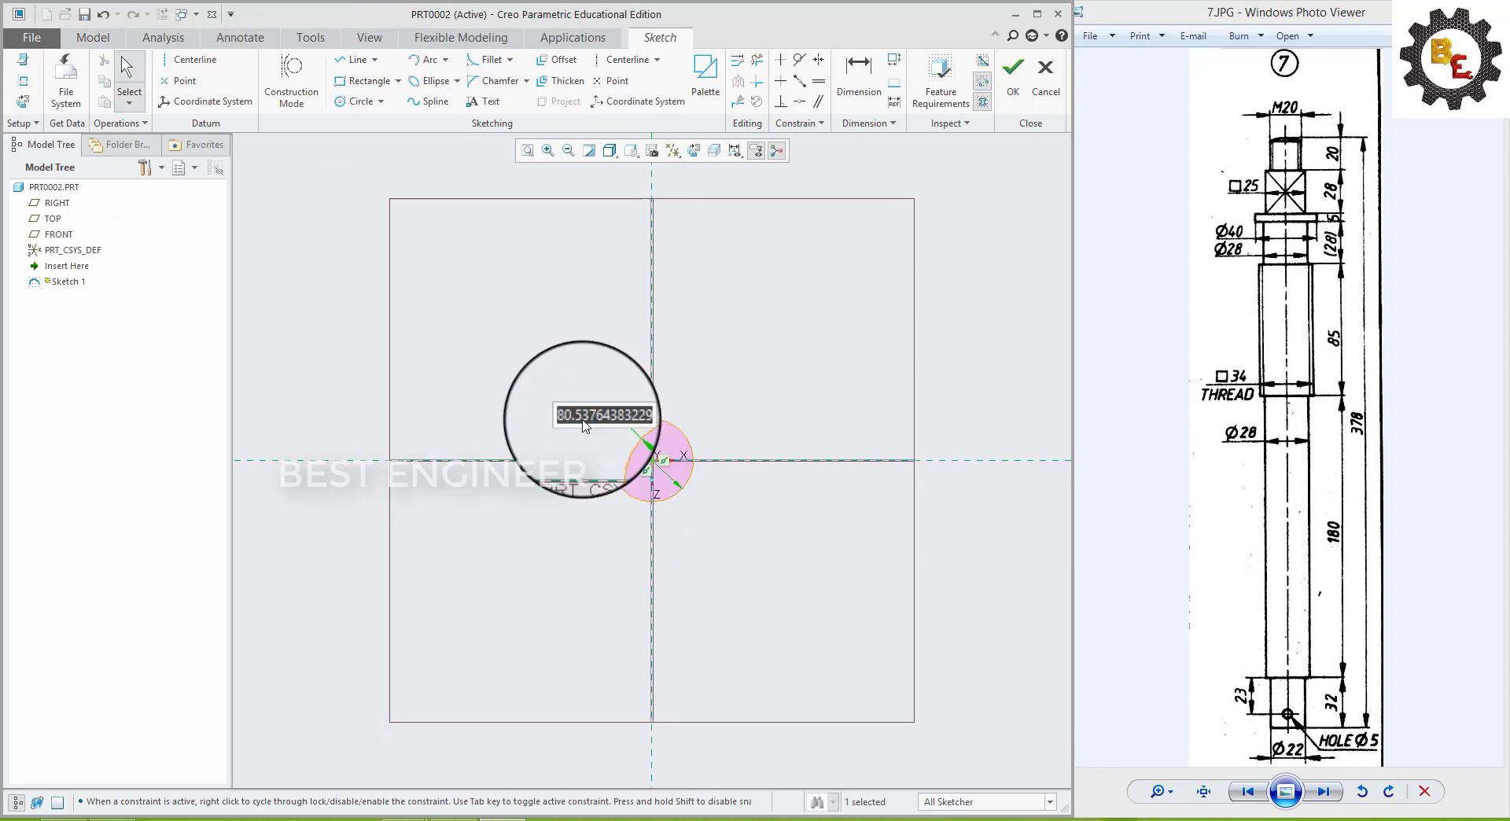
{"action": "type", "text": "22"}
{"action": "key", "text": "Return"}
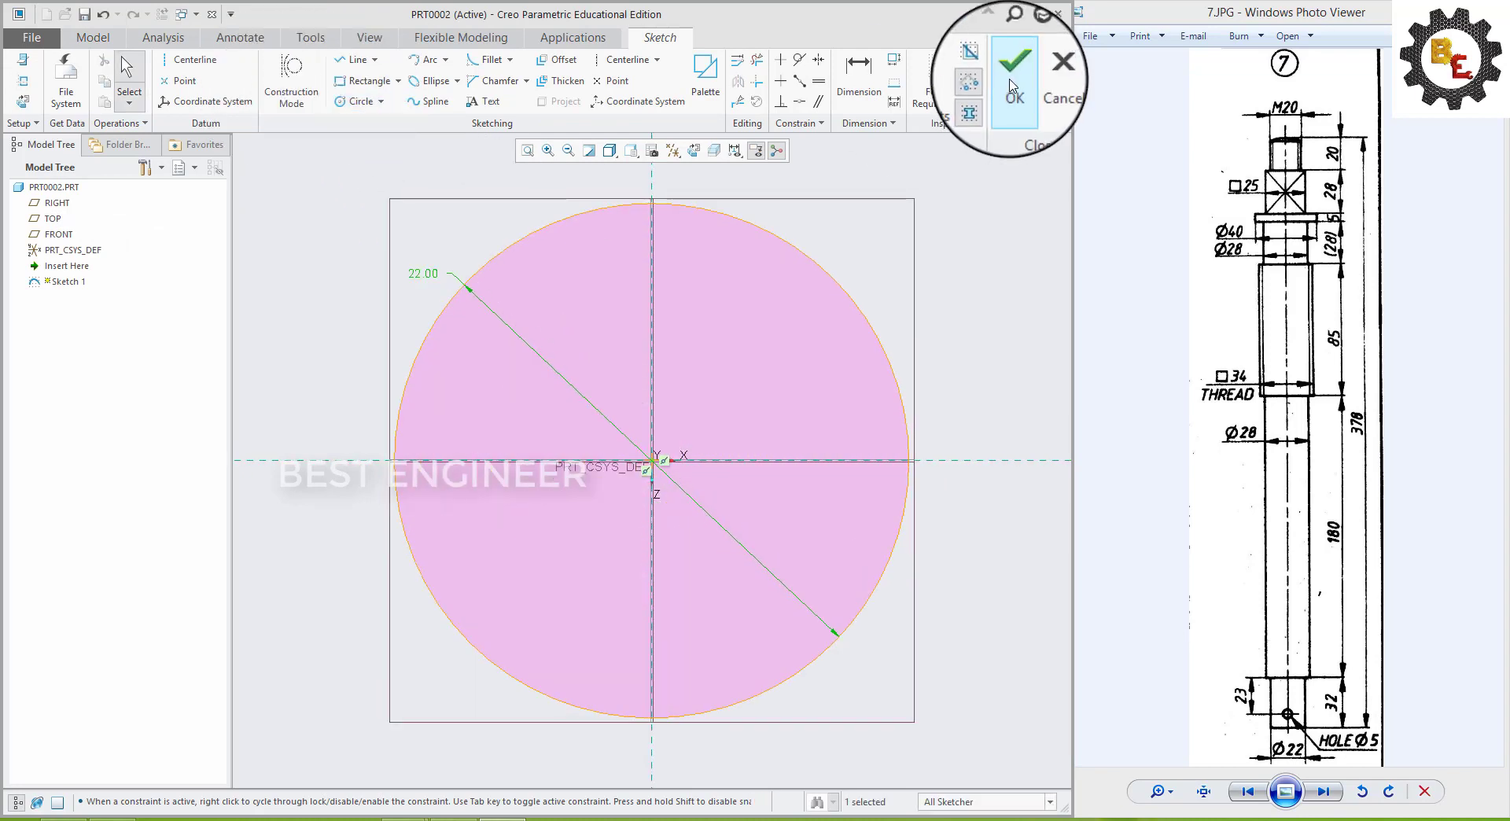
{"action": "left_click", "coordinate": [1012, 86]}
- Extrude the Ø22 circle 32 long
{"action": "left_click", "coordinate": [437, 98]}
{"action": "middle_click_drag", "start_coordinate": [668, 444], "coordinate": [815, 439]}
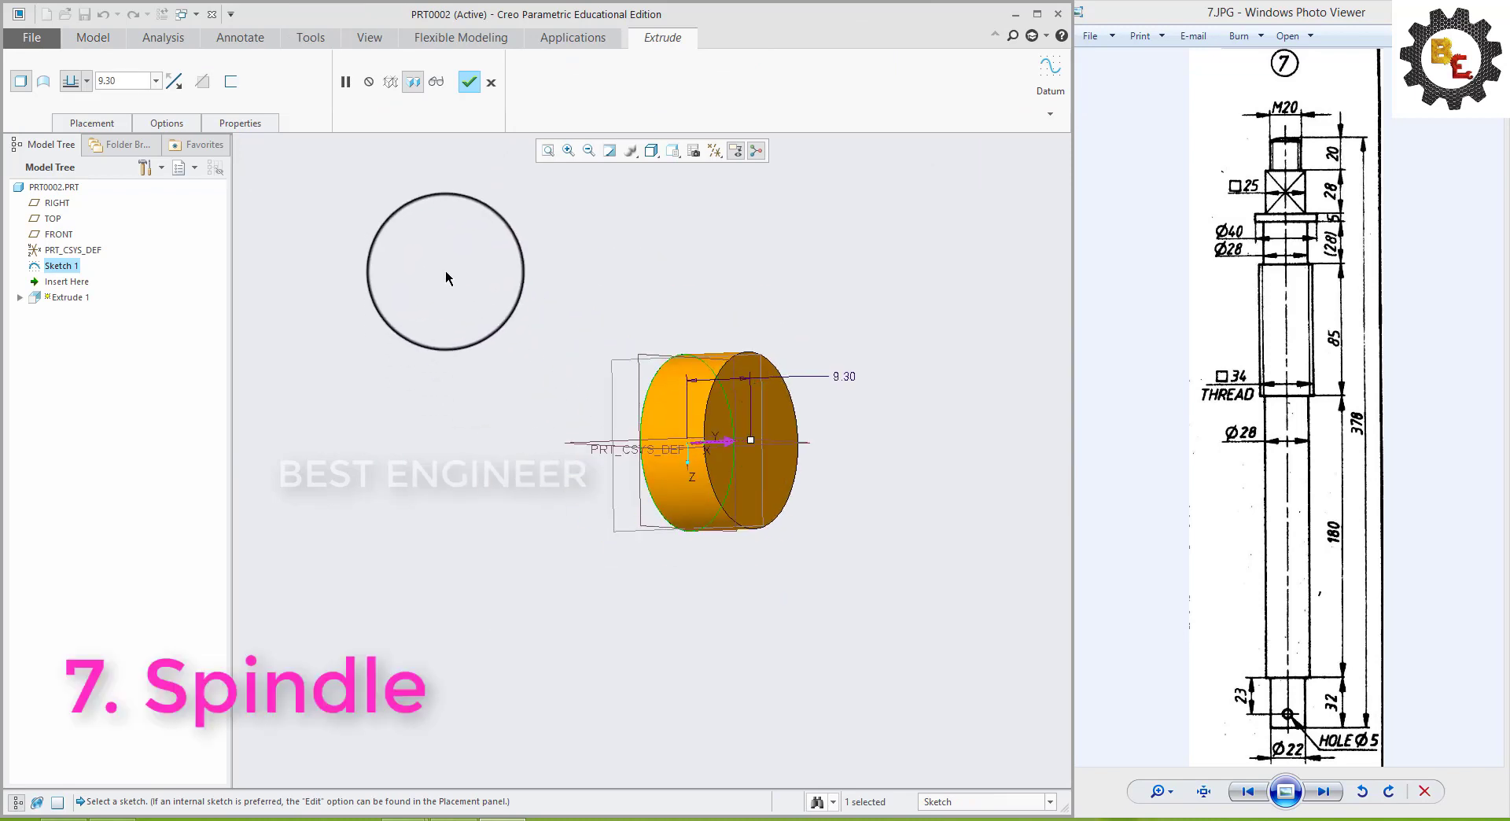
{"action": "type", "text": "32"}
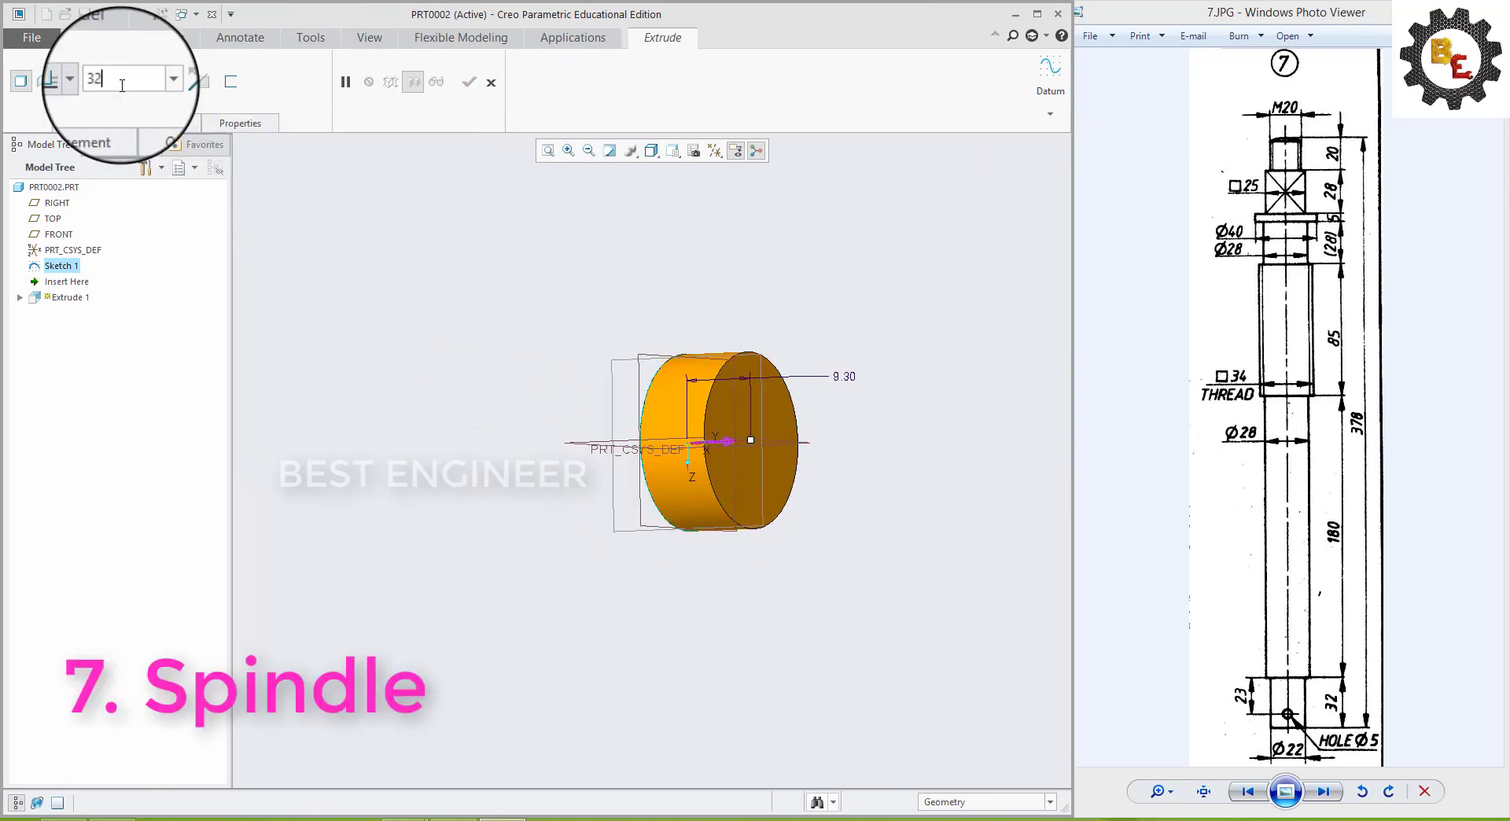
{"action": "key", "text": "Return"}
{"action": "left_click", "coordinate": [469, 99]}
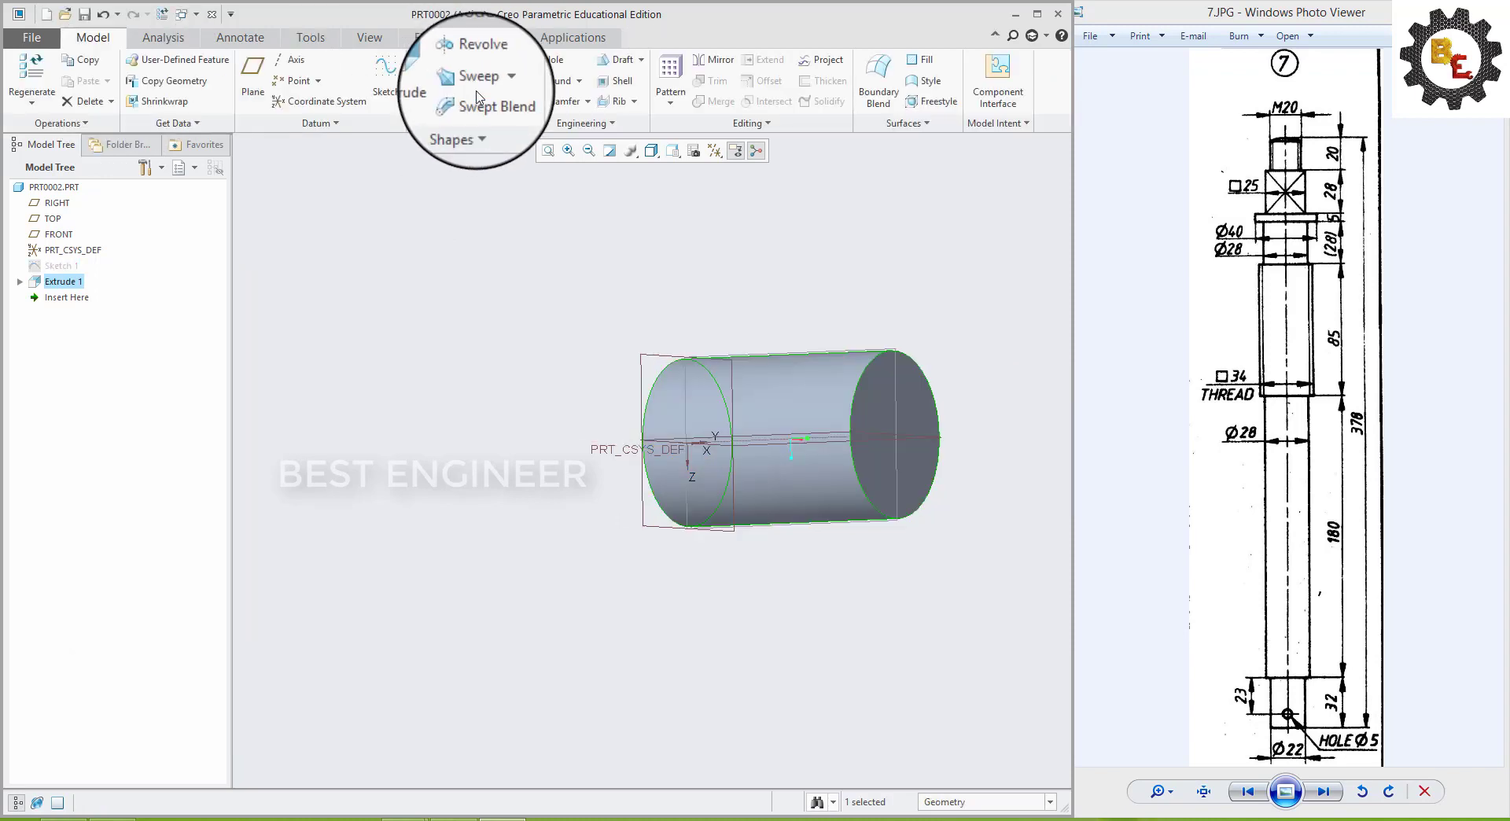
- Sketch a Ø28 circle on the cylinder's end face and extrude it 180 long
{"action": "left_click", "coordinate": [874, 422]}
{"action": "left_click", "coordinate": [967, 356]}
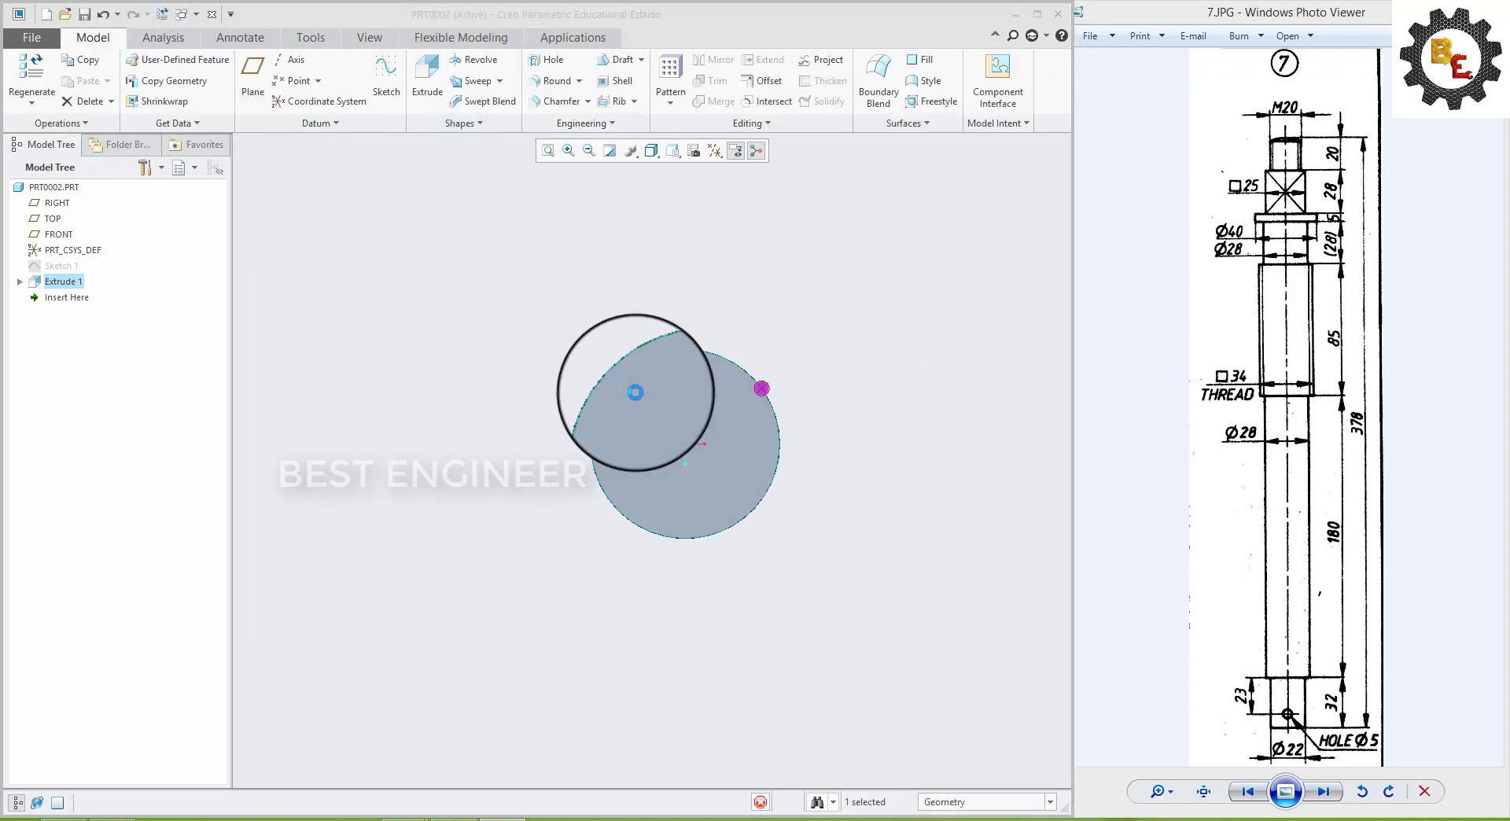
{"action": "left_click", "coordinate": [358, 102]}
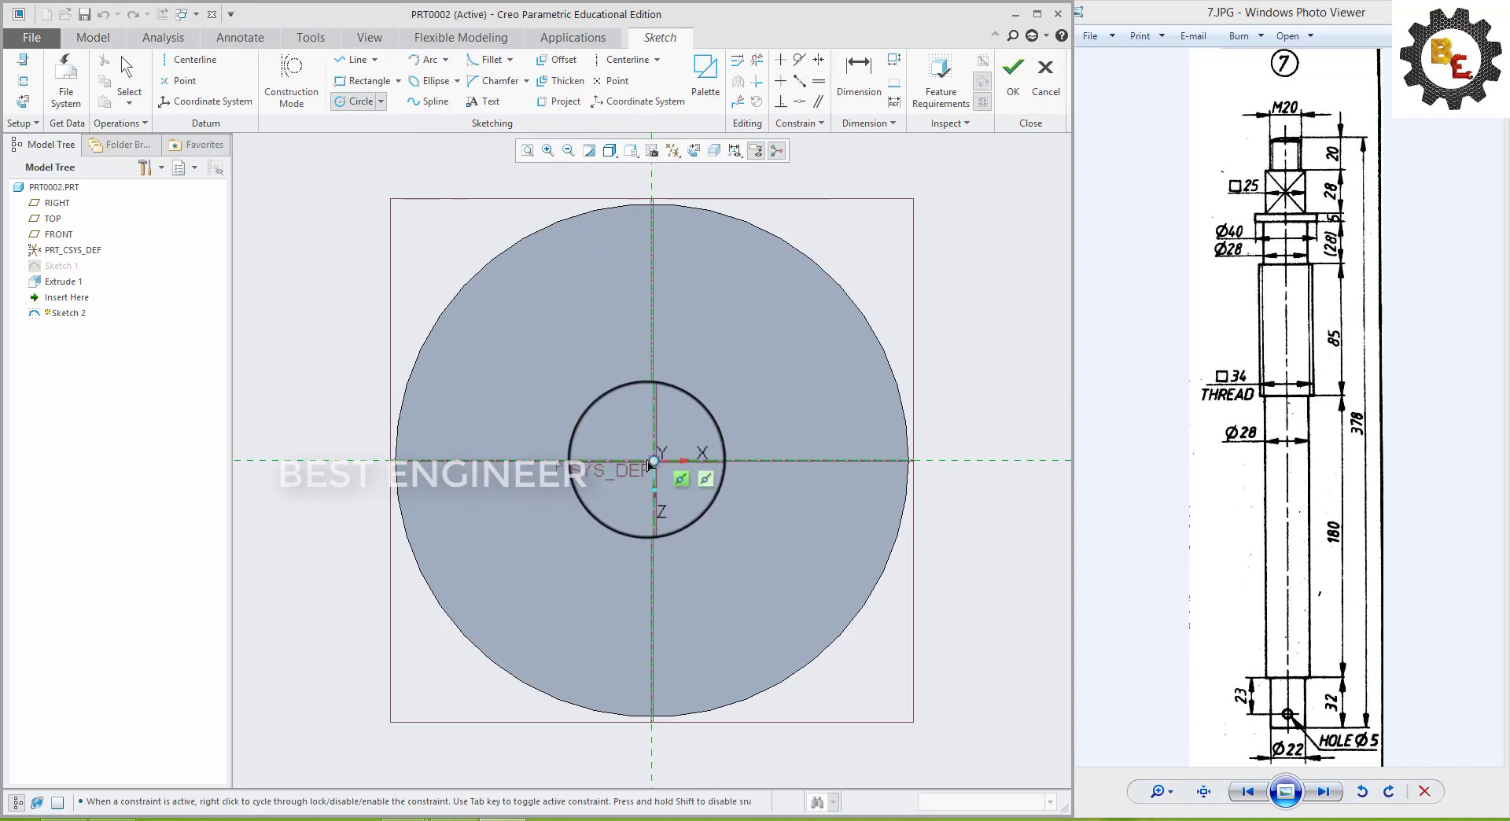
{"action": "left_click", "coordinate": [844, 706]}
{"action": "middle_click", "coordinate": [844, 706]}
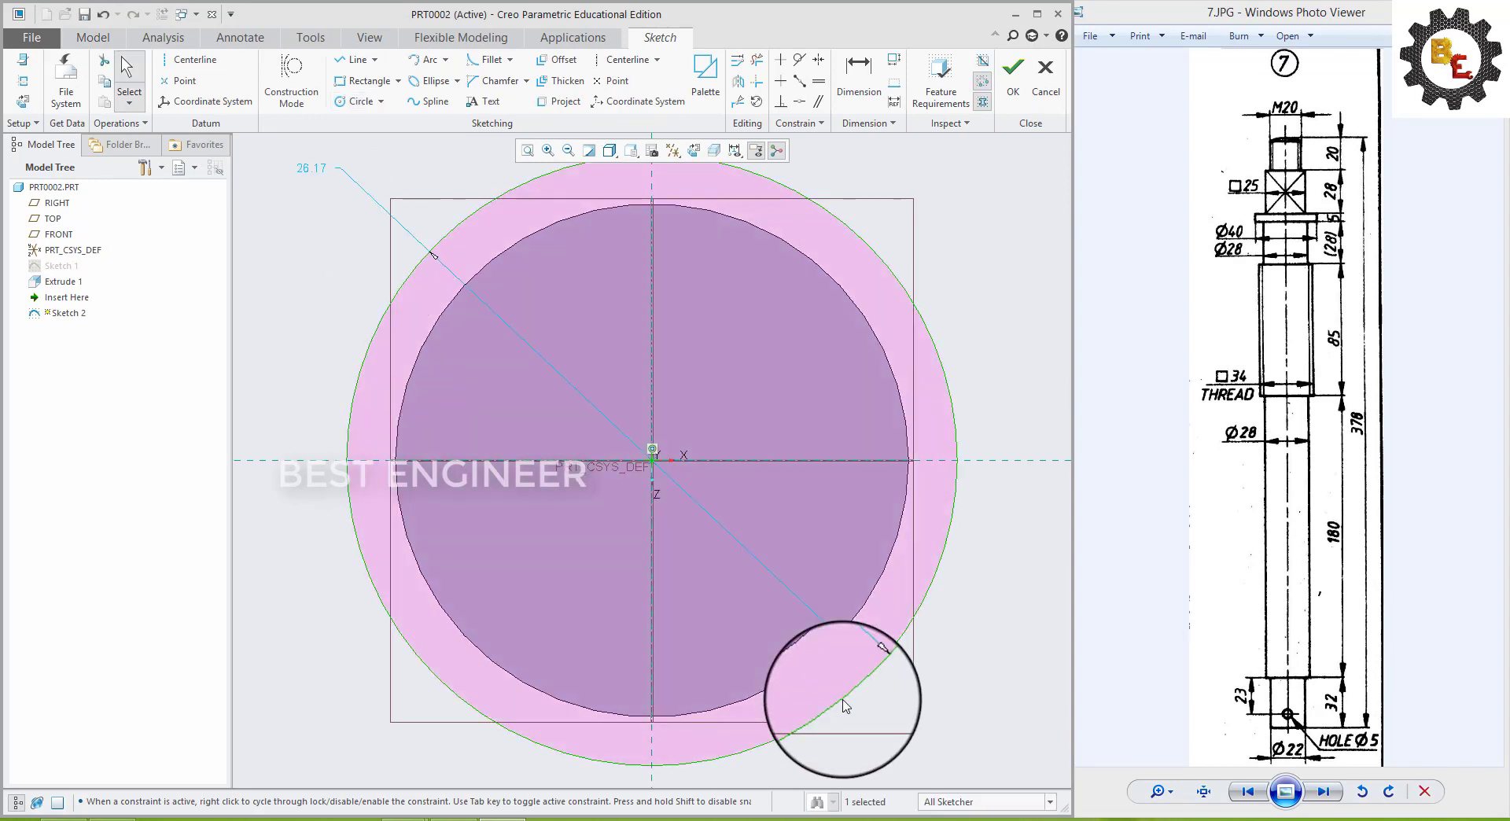
{"action": "double_click", "coordinate": [307, 173]}
{"action": "type", "text": "28"}
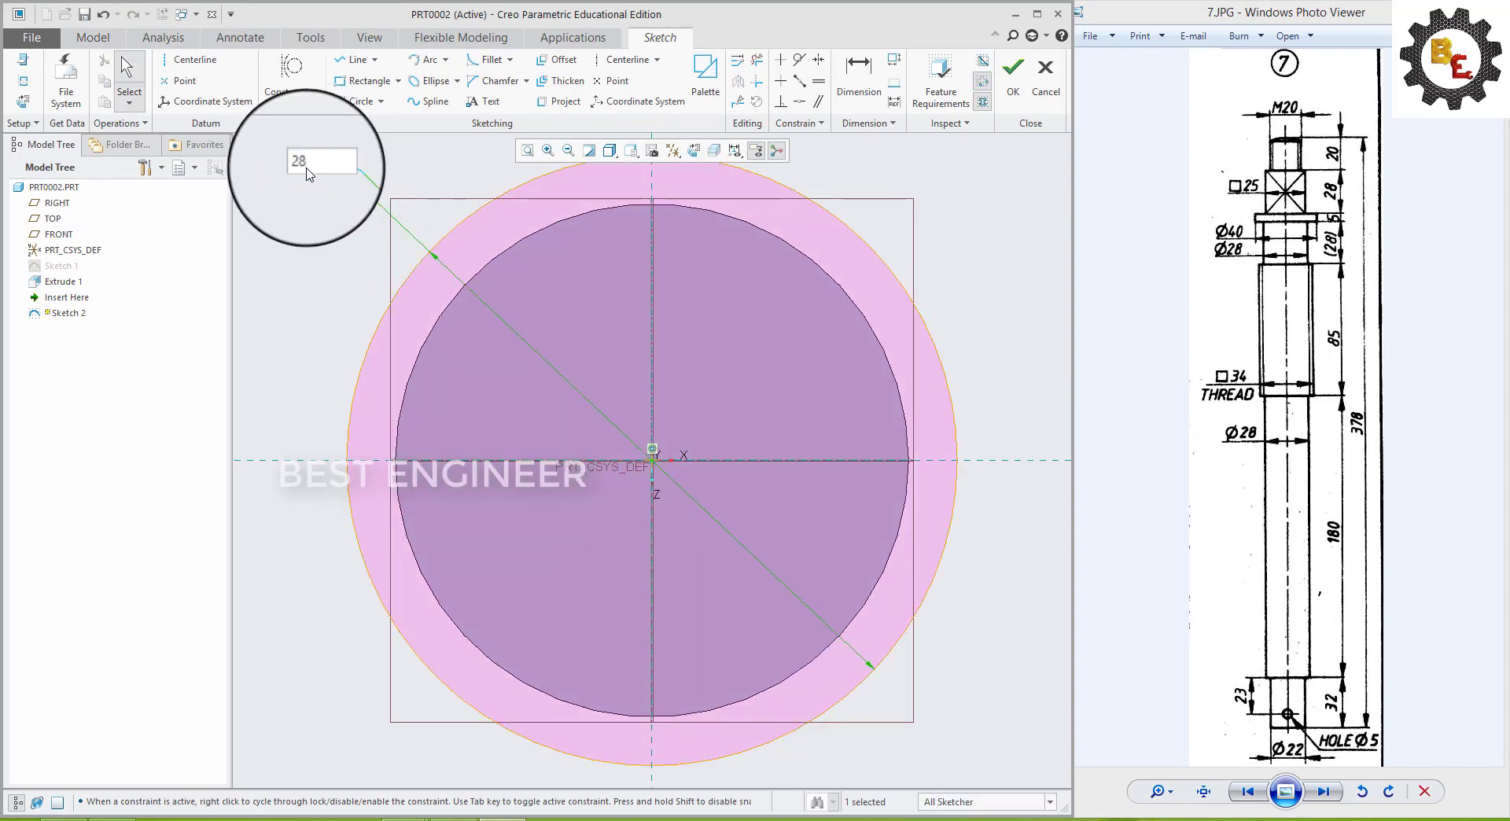
{"action": "key", "text": "Return"}
{"action": "scroll", "coordinate": [338, 196], "scroll_direction": "up", "scroll_amount": 3}
{"action": "middle_click_drag", "start_coordinate": [362, 212], "coordinate": [487, 380]}
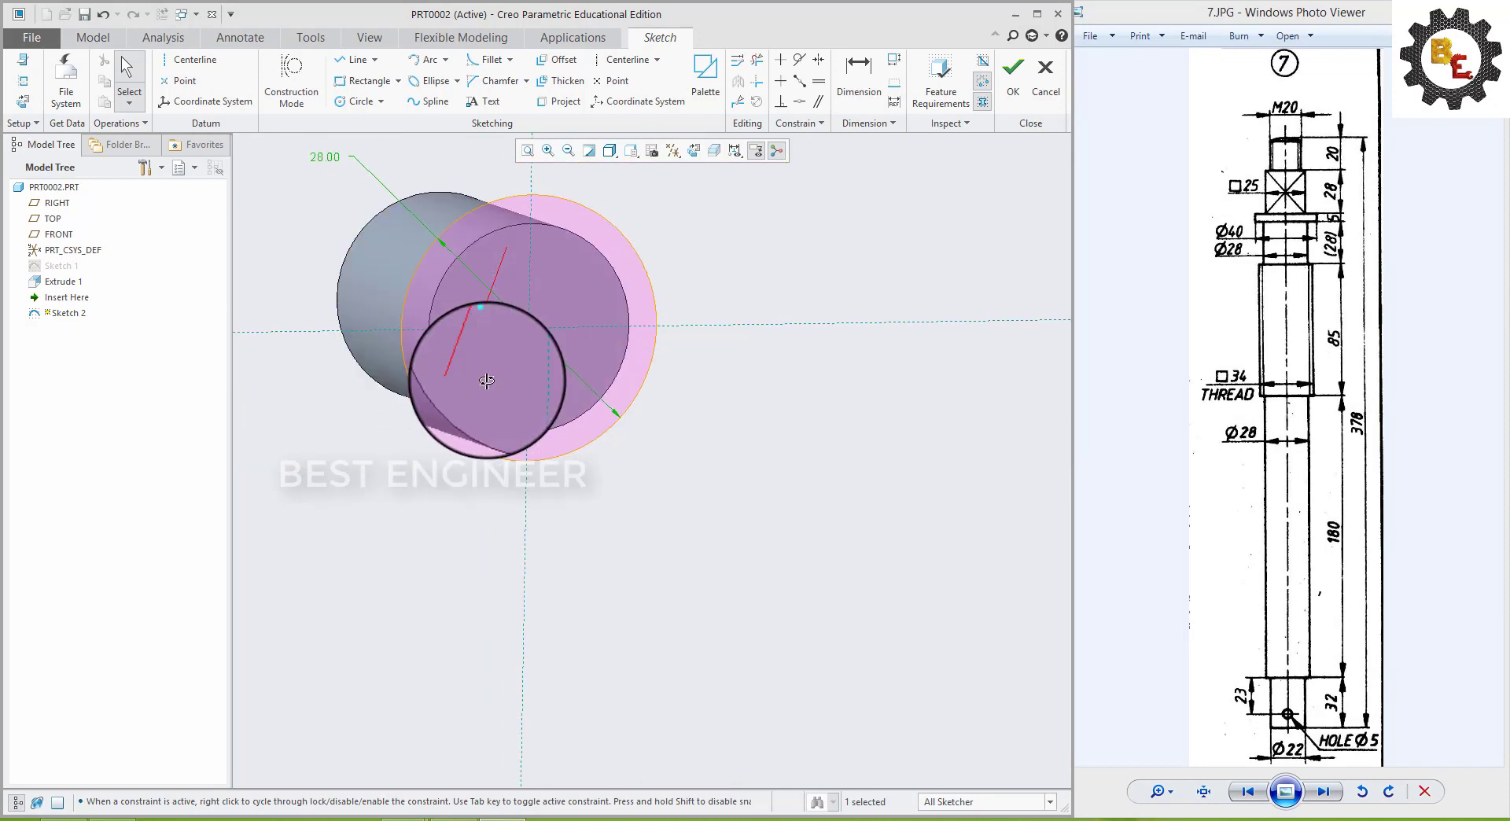
{"action": "left_click", "coordinate": [1008, 78]}
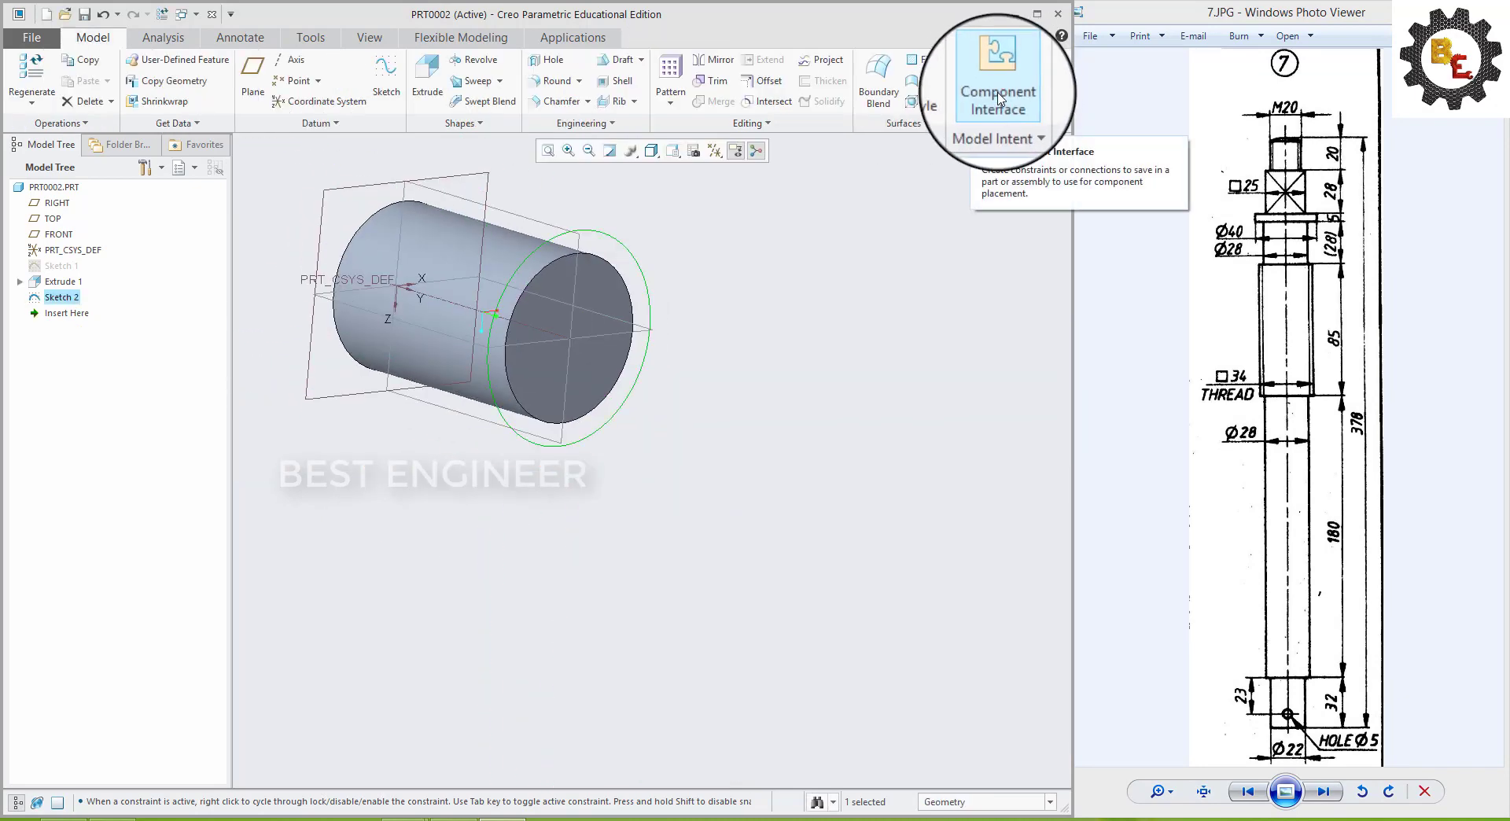
{"action": "left_click", "coordinate": [428, 76]}
{"action": "type", "text": "180"}
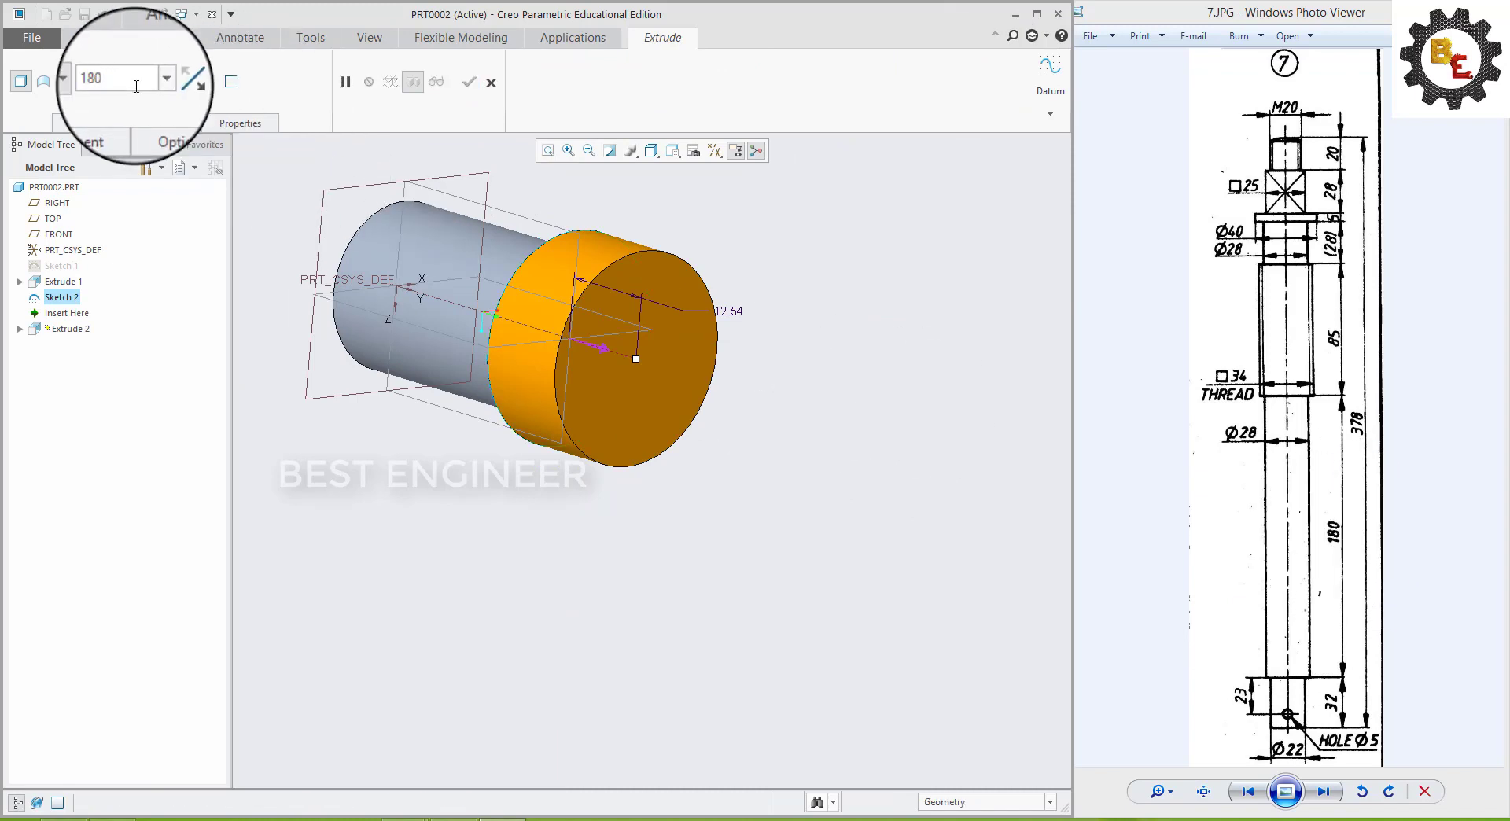
{"action": "key", "text": "Return"}
- Accept the 180 extrusion and start a new extrude on the shaft's end face
{"action": "left_click", "coordinate": [469, 82]}
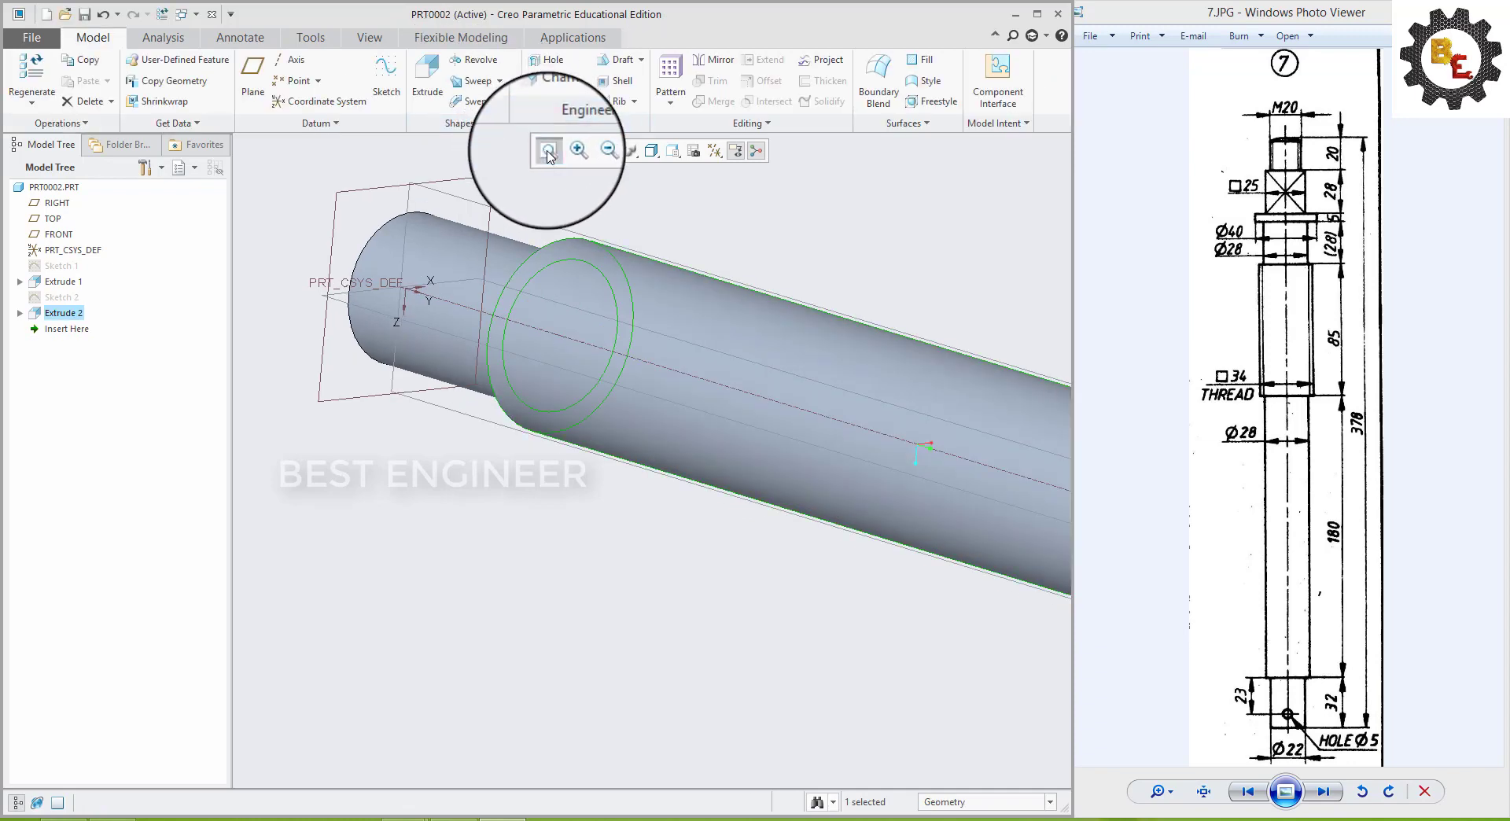
{"action": "left_click", "coordinate": [548, 152]}
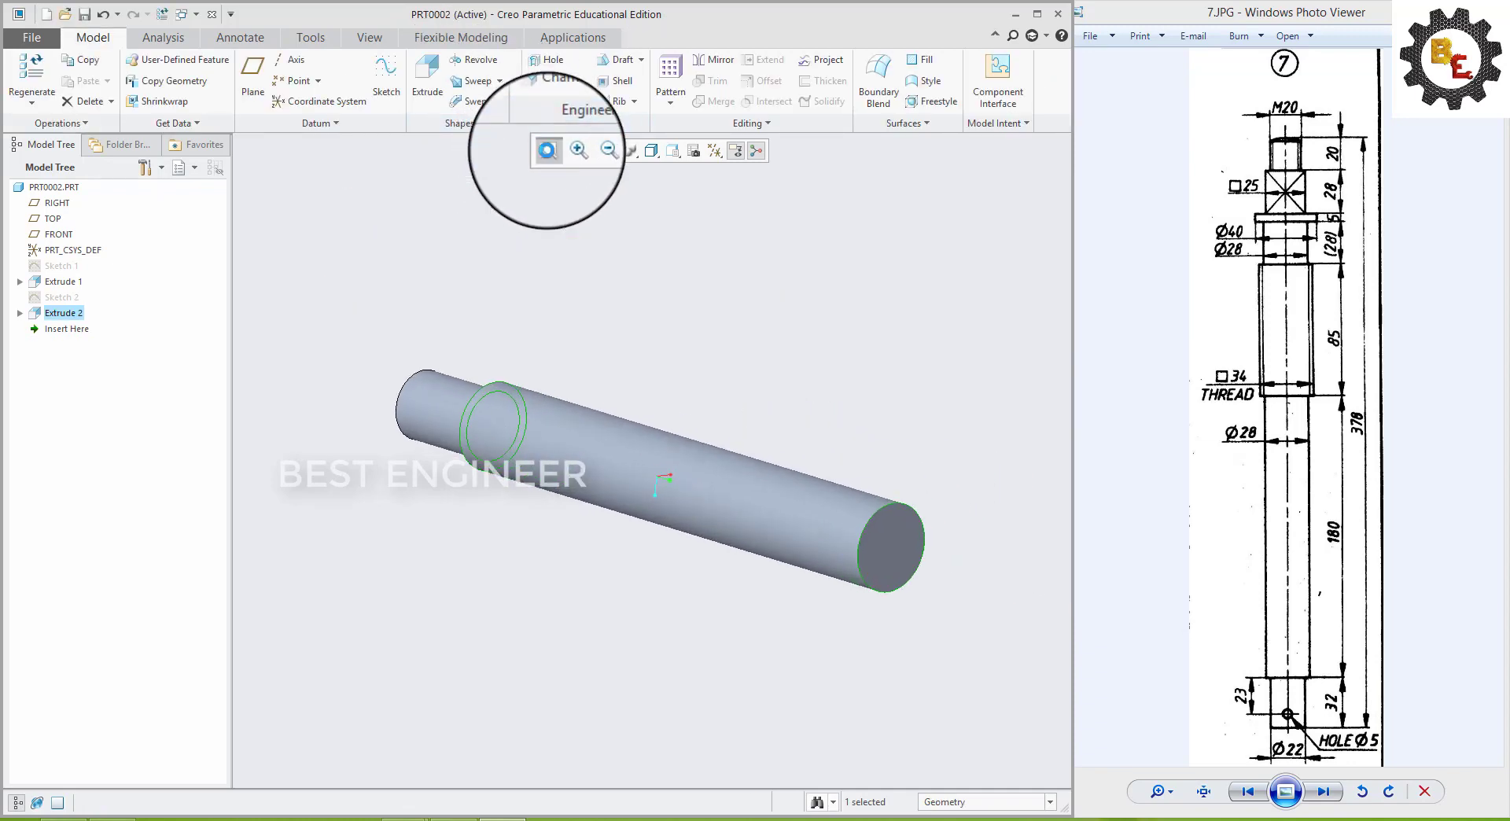
{"action": "left_click", "coordinate": [423, 83]}
{"action": "scroll", "coordinate": [873, 504], "scroll_direction": "up", "scroll_amount": 5}
{"action": "middle_click_drag", "start_coordinate": [870, 499], "coordinate": [898, 489]}
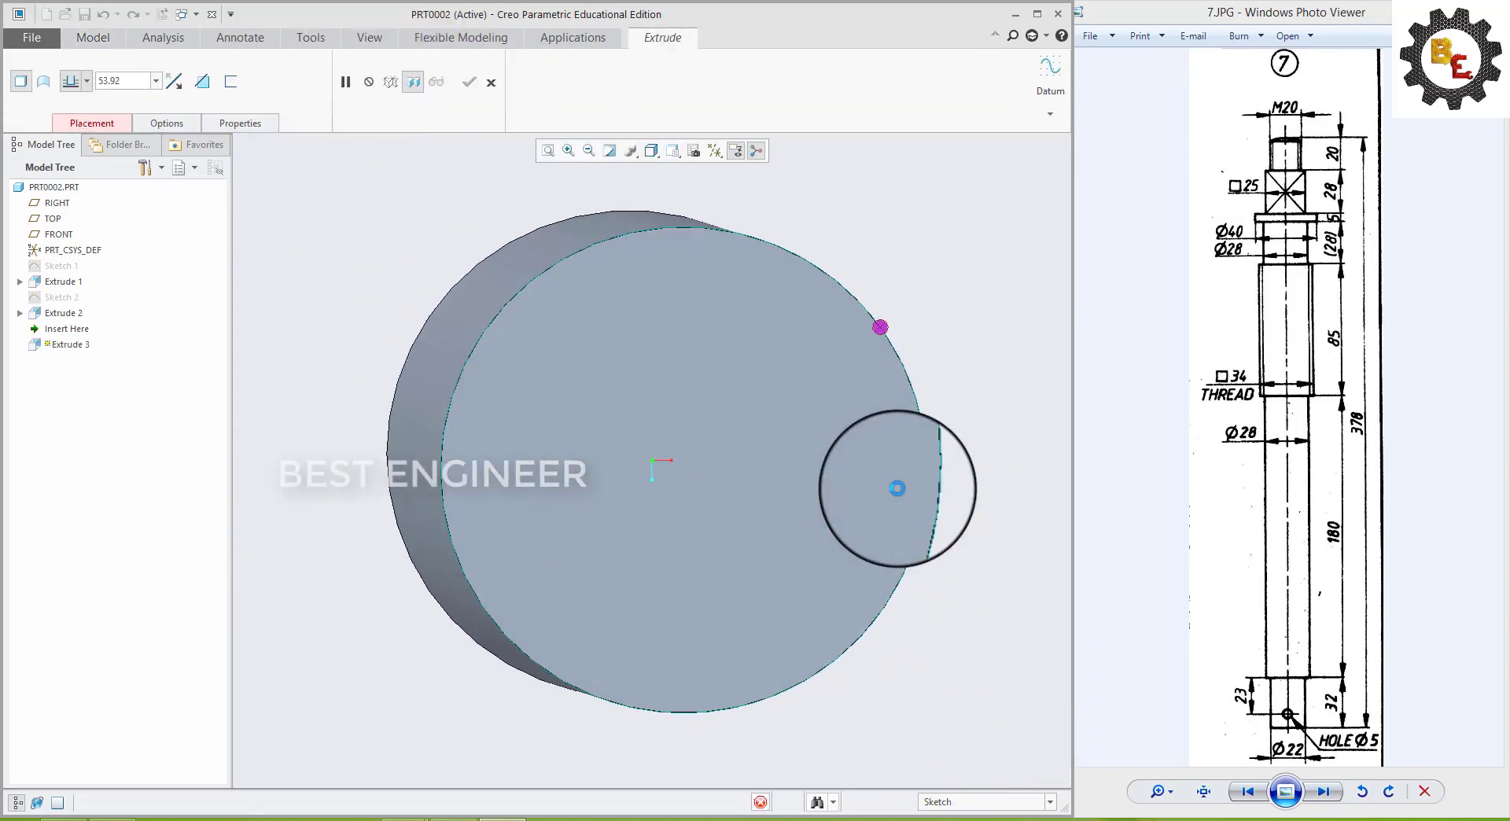
{"action": "left_click", "coordinate": [897, 489]}
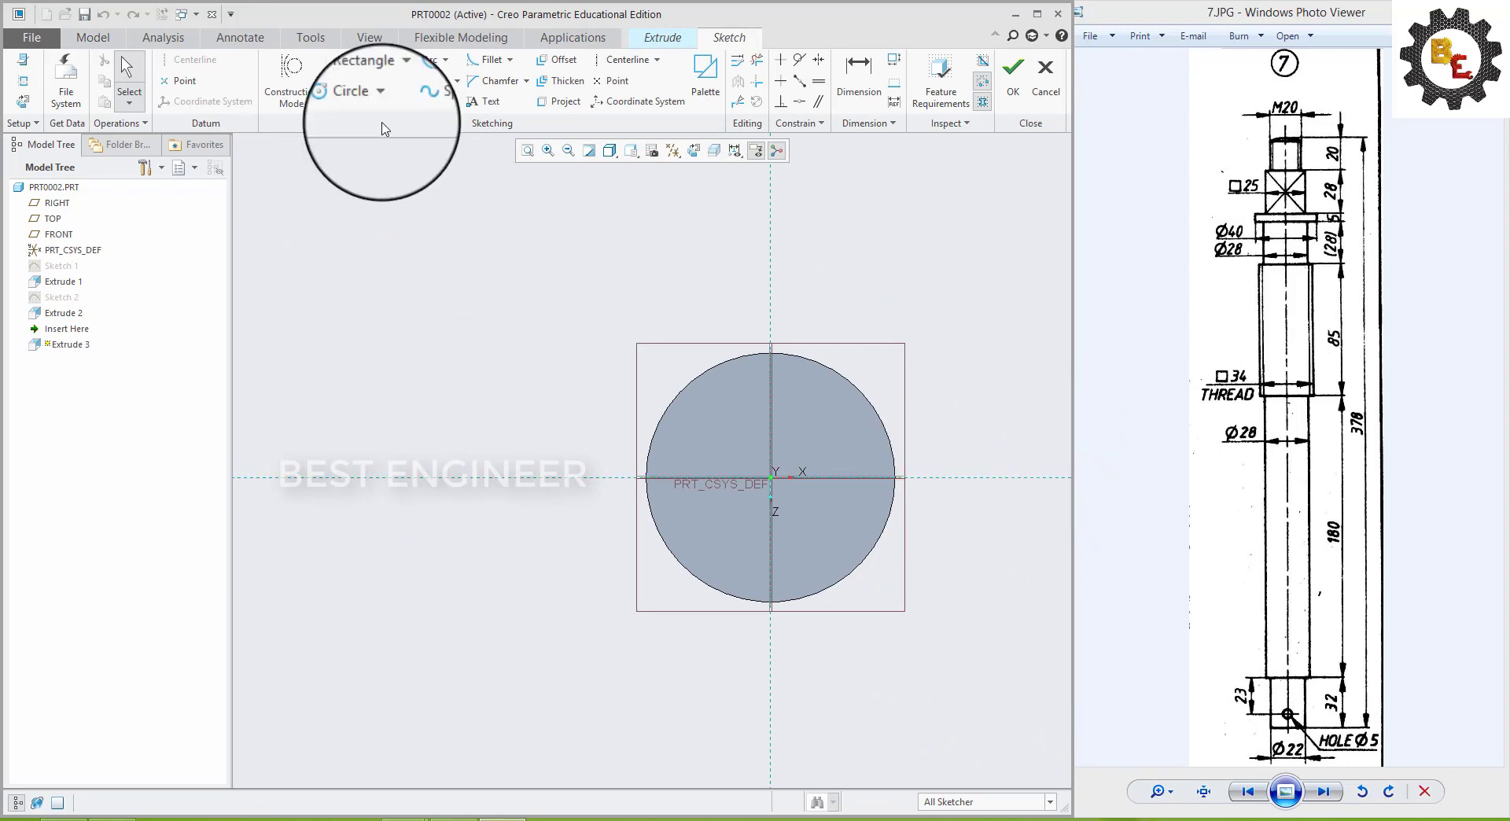
- Sketch a Ø34 circle at the origin and extrude it 85 long
{"action": "left_click", "coordinate": [355, 100]}
{"action": "left_click", "coordinate": [755, 472]}
{"action": "left_click", "coordinate": [833, 471]}
{"action": "left_click", "coordinate": [771, 477]}
{"action": "left_click", "coordinate": [842, 326]}
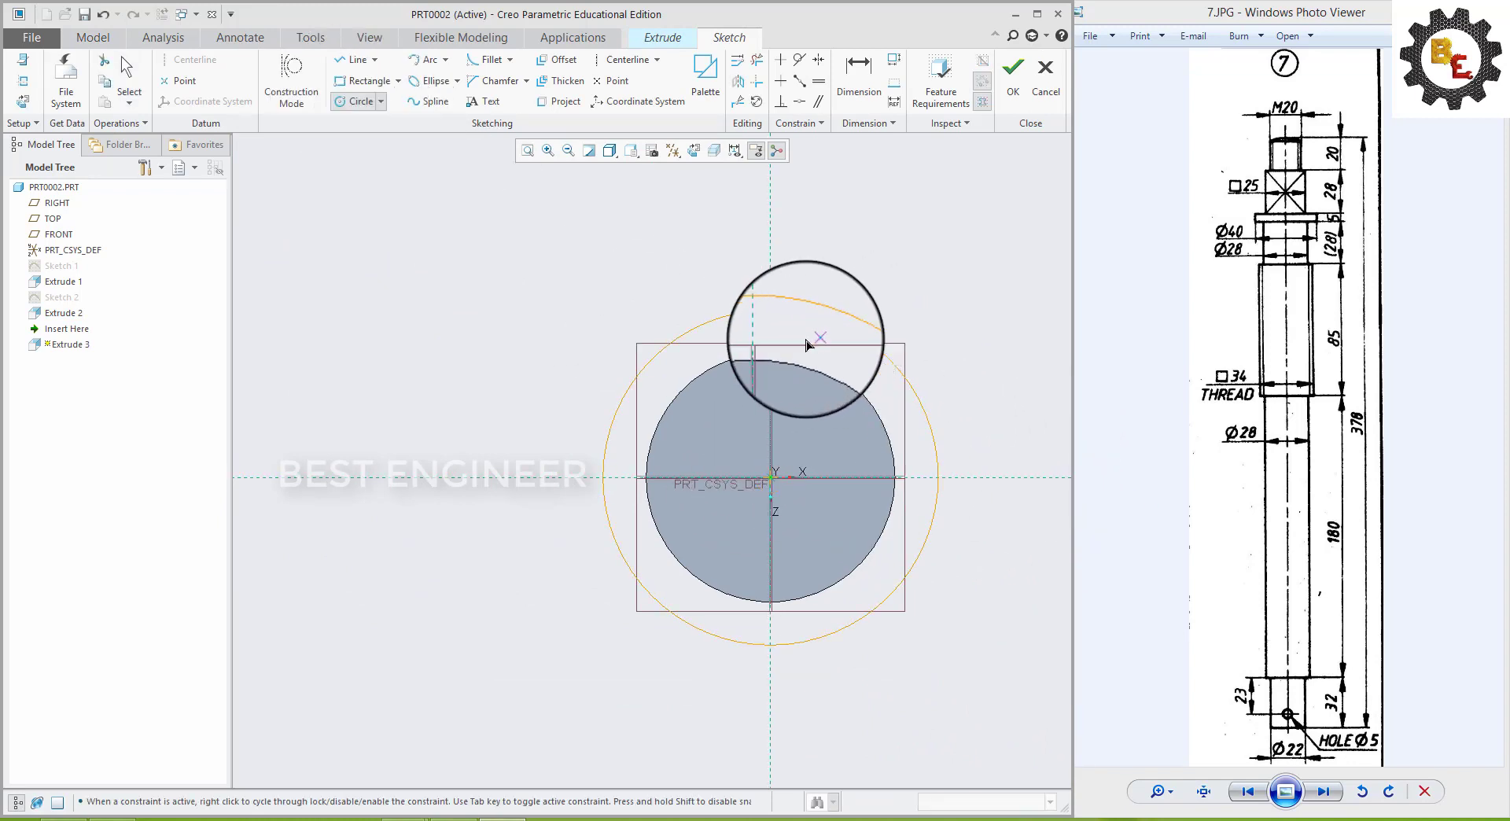
{"action": "middle_click", "coordinate": [556, 325]}
{"action": "key", "text": "Return"}
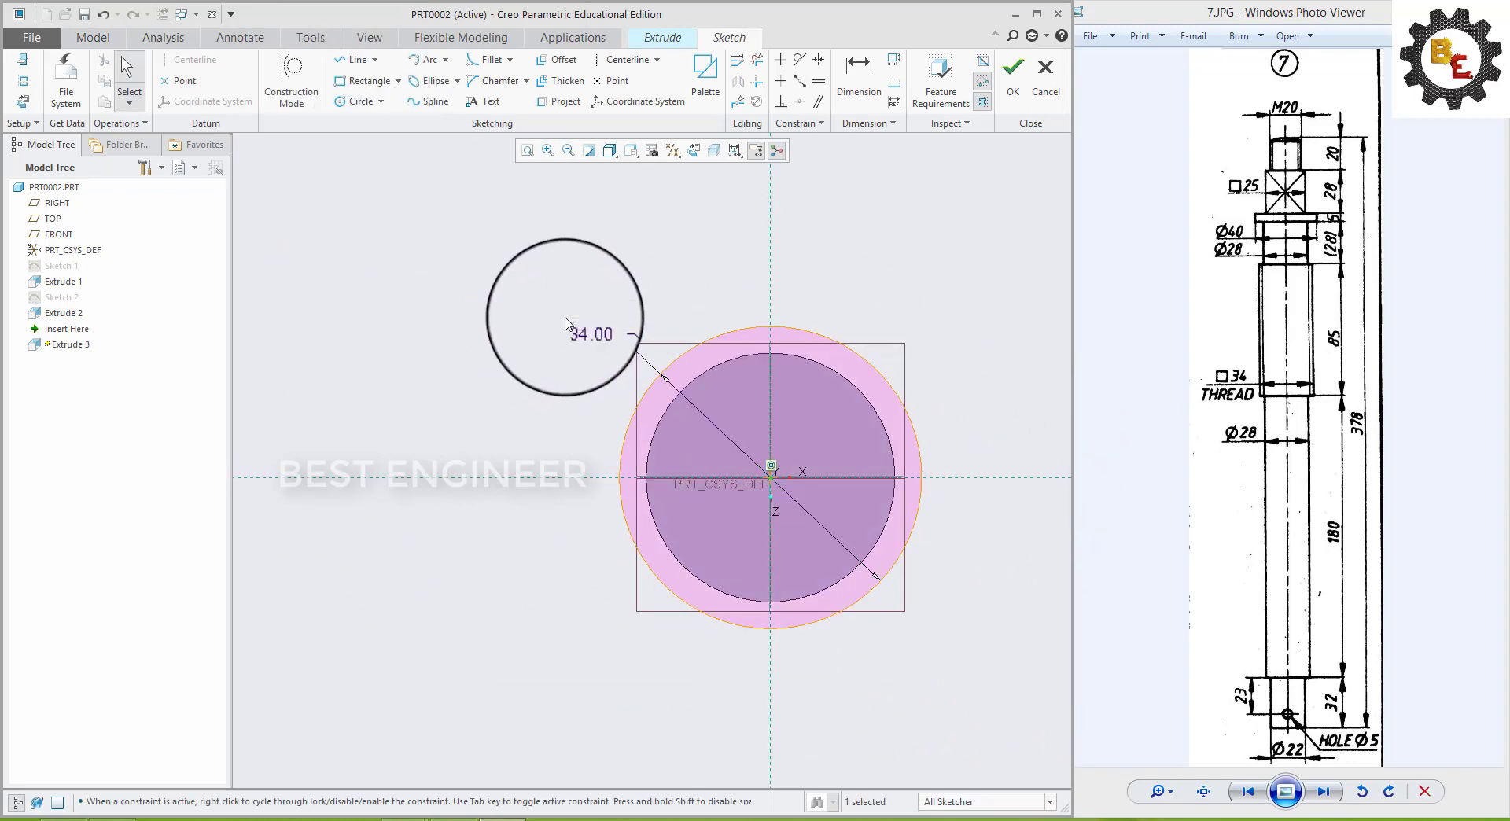
{"action": "left_click", "coordinate": [1012, 79]}
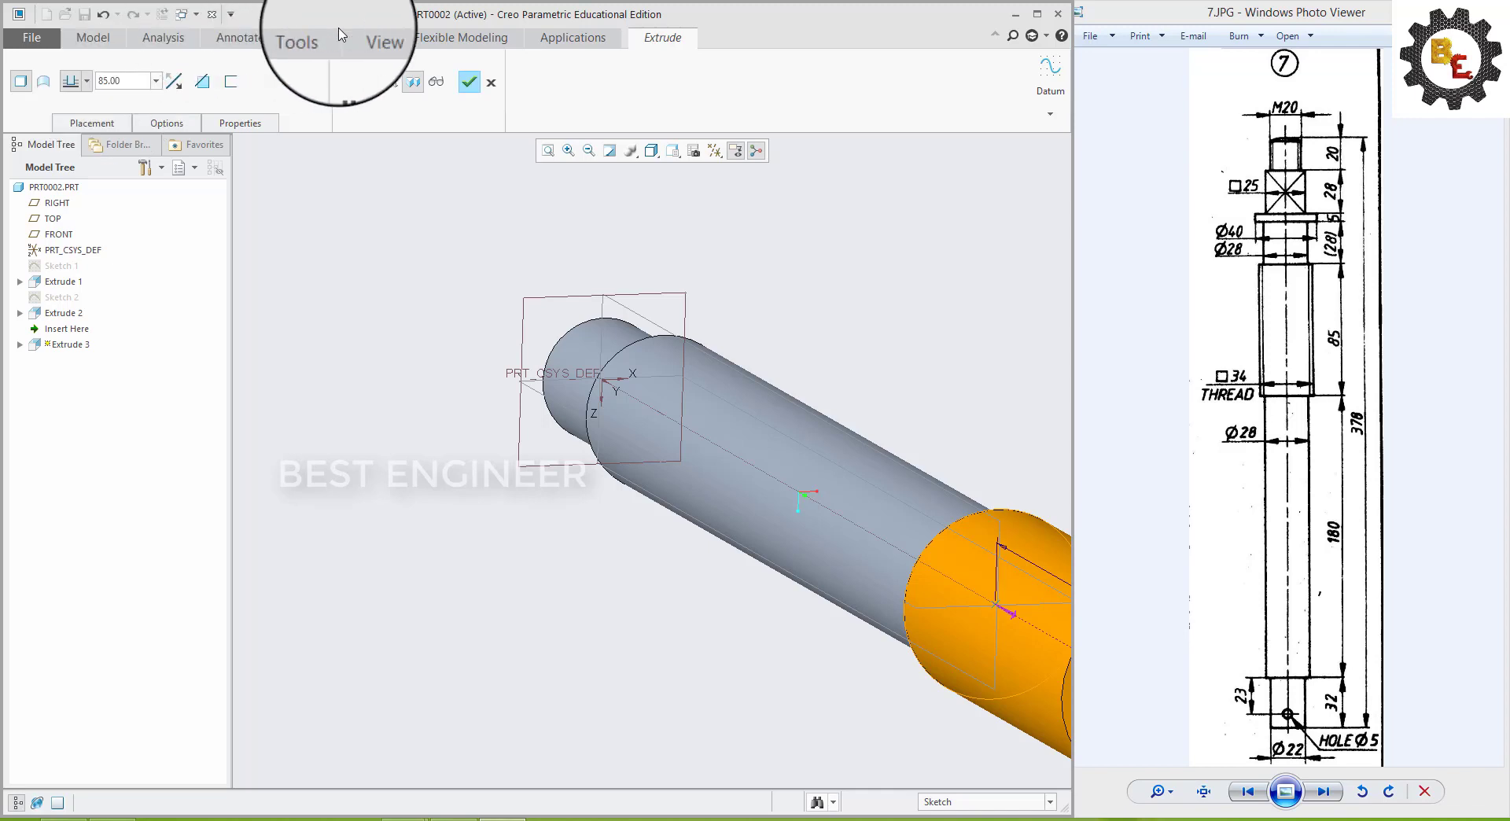
{"action": "left_click", "coordinate": [548, 150]}
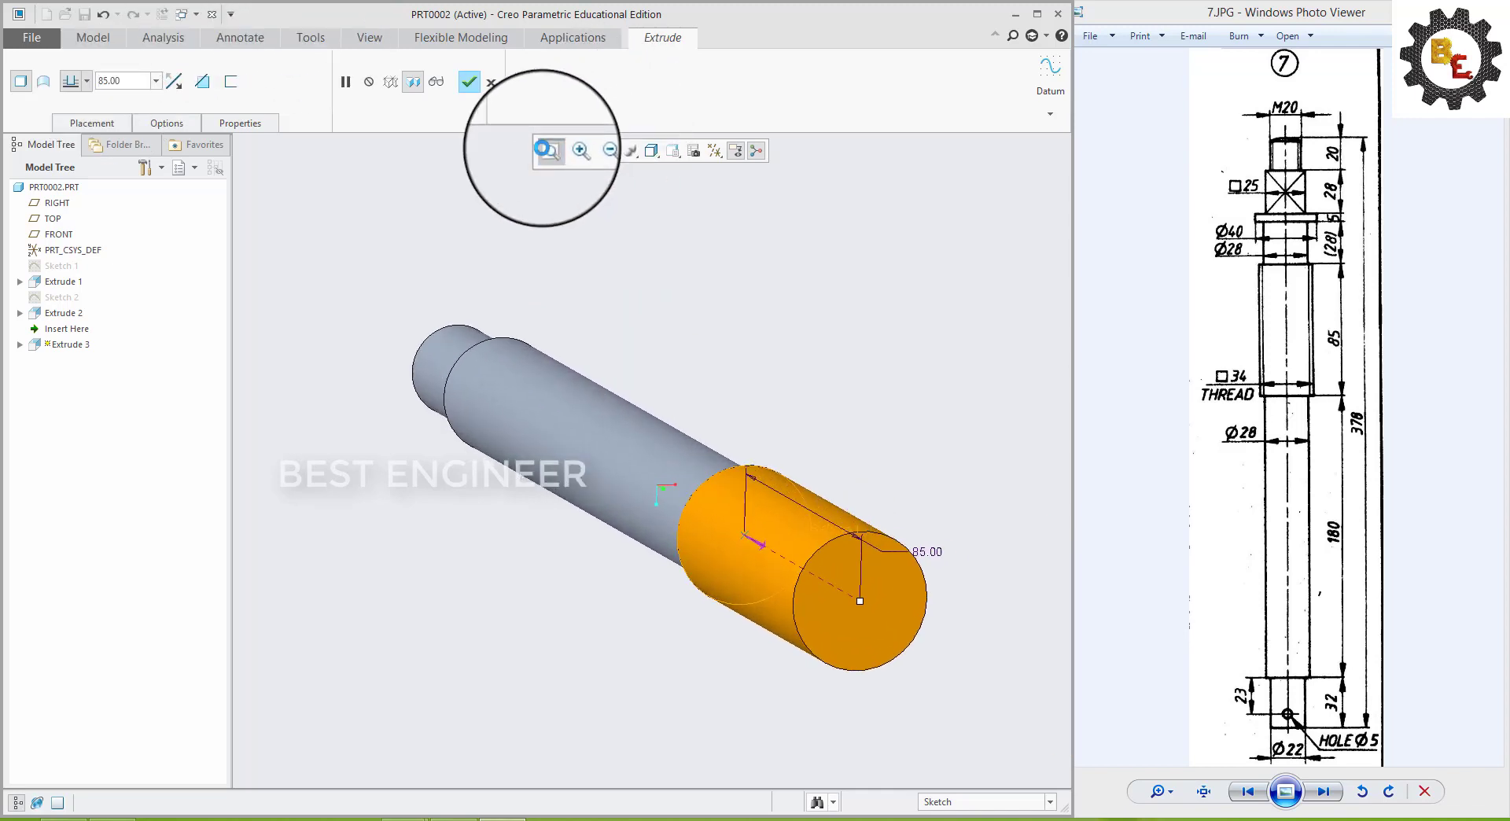
{"action": "left_click", "coordinate": [468, 79]}
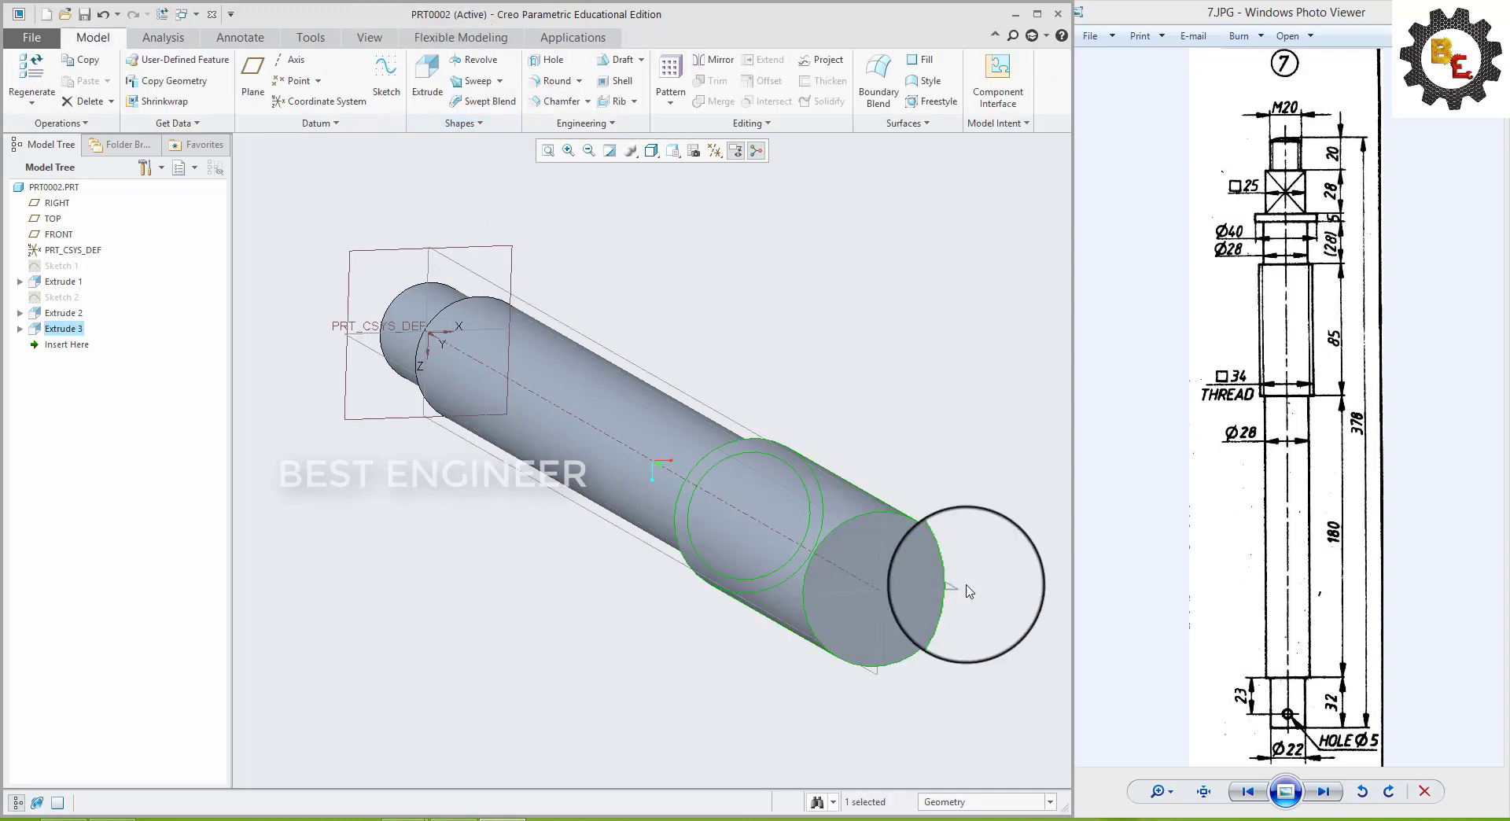
- Sketch a circle at the origin on the Ø34 section's end face
{"action": "left_click", "coordinate": [847, 603]}
{"action": "left_click", "coordinate": [930, 529]}
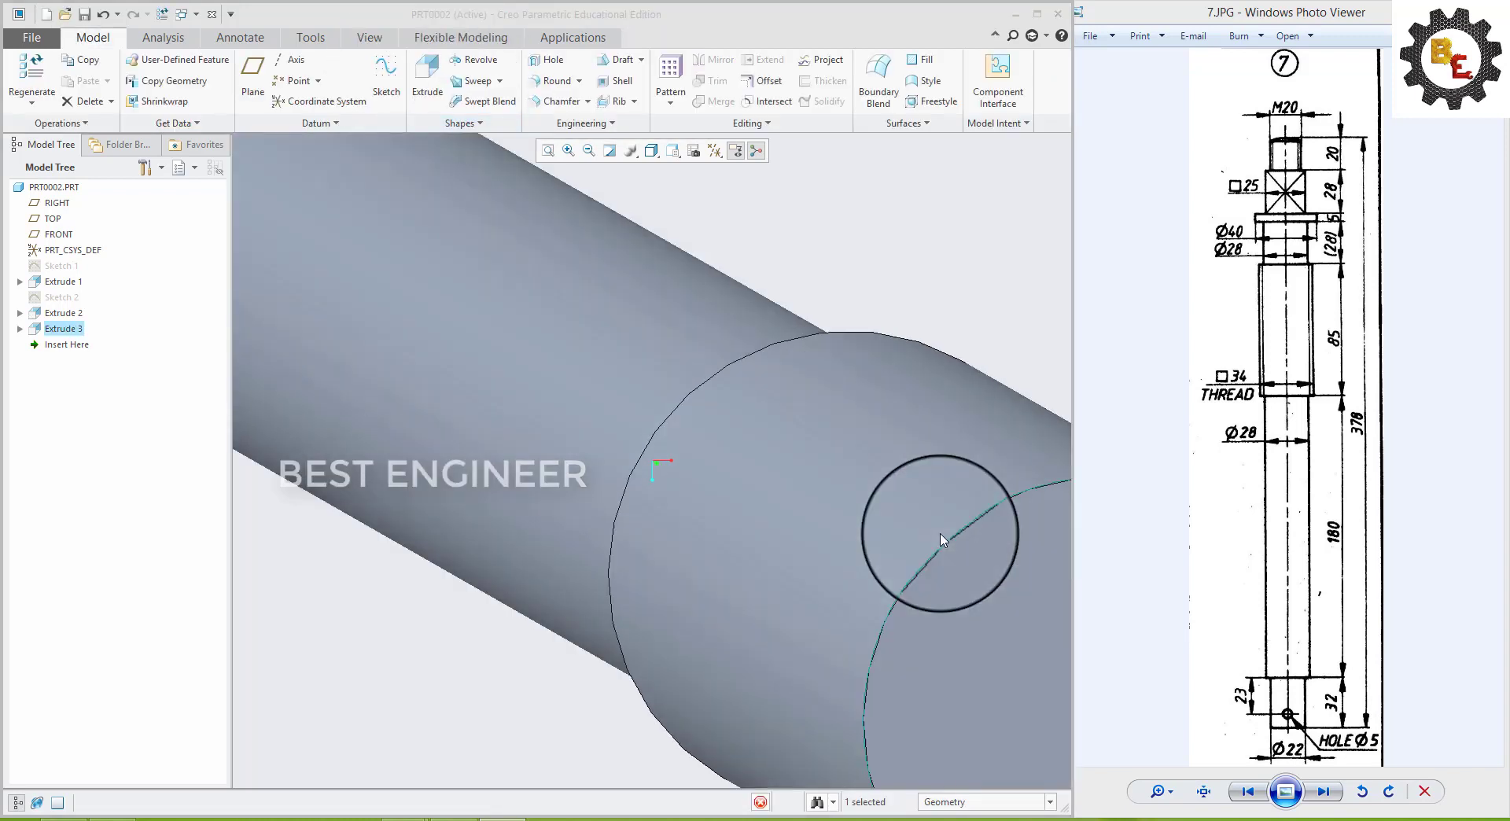
{"action": "left_click", "coordinate": [358, 101]}
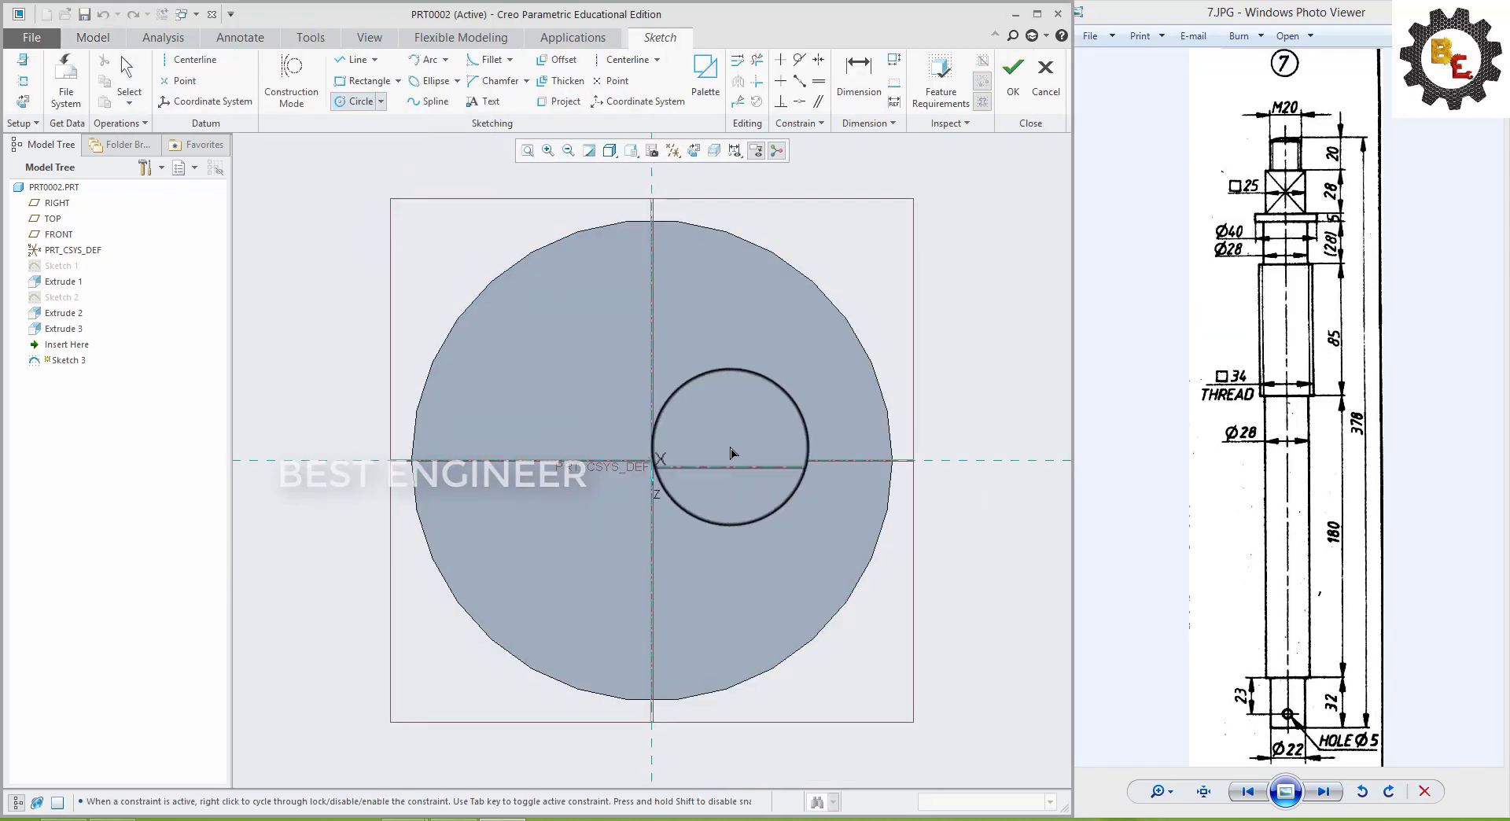
{"action": "left_click", "coordinate": [652, 460]}
{"action": "left_click", "coordinate": [810, 371]}
{"action": "middle_click", "coordinate": [417, 346]}
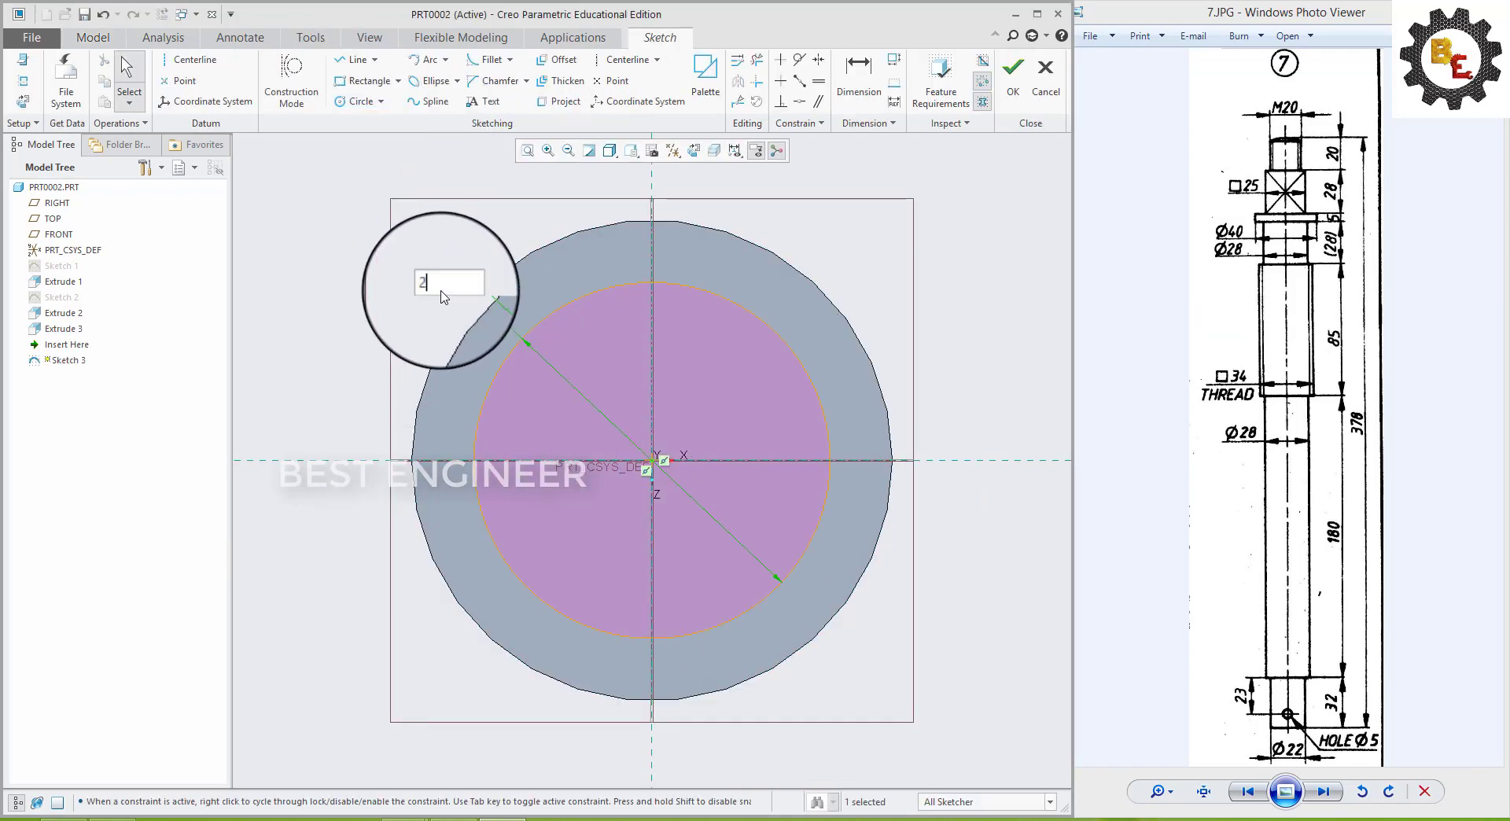
{"action": "left_click", "coordinate": [1012, 79]}
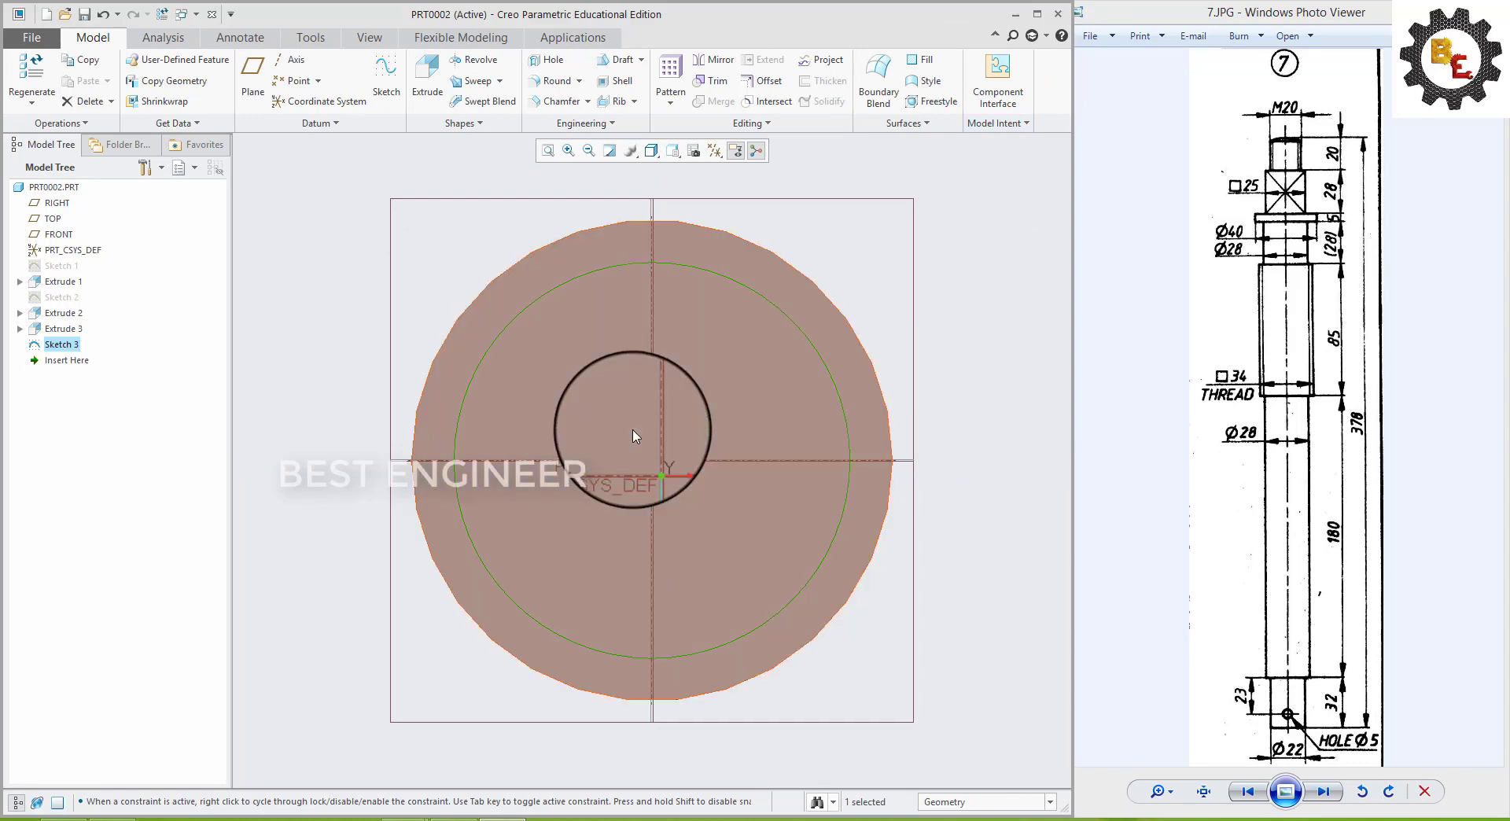
- Extrude the new circle and select its depth value to set it to 28
{"action": "middle_click_drag", "start_coordinate": [640, 439], "coordinate": [706, 430]}
{"action": "scroll", "coordinate": [823, 457], "scroll_direction": "down", "scroll_amount": 5}
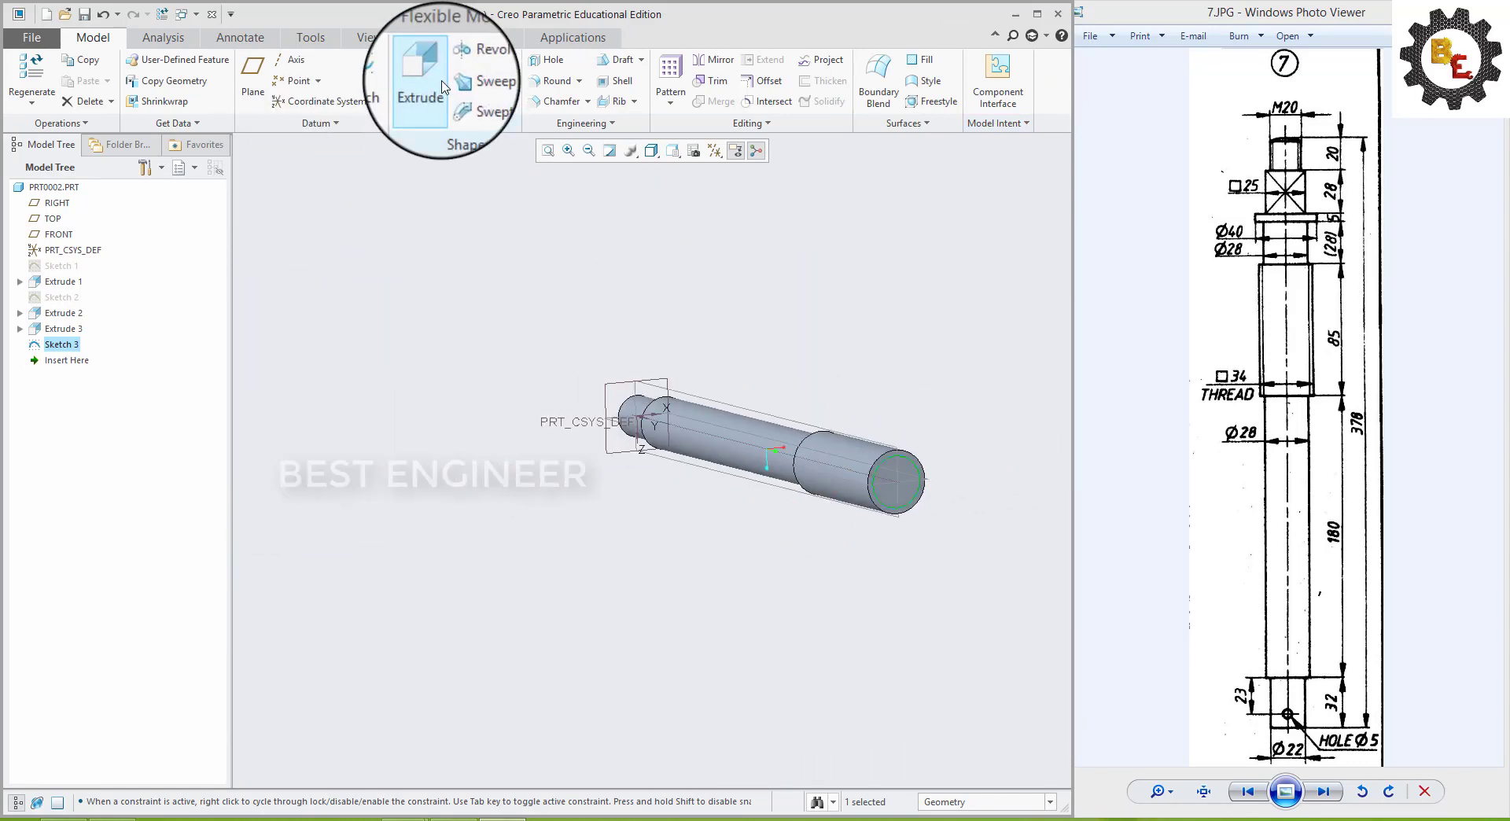
{"action": "left_click", "coordinate": [438, 85]}
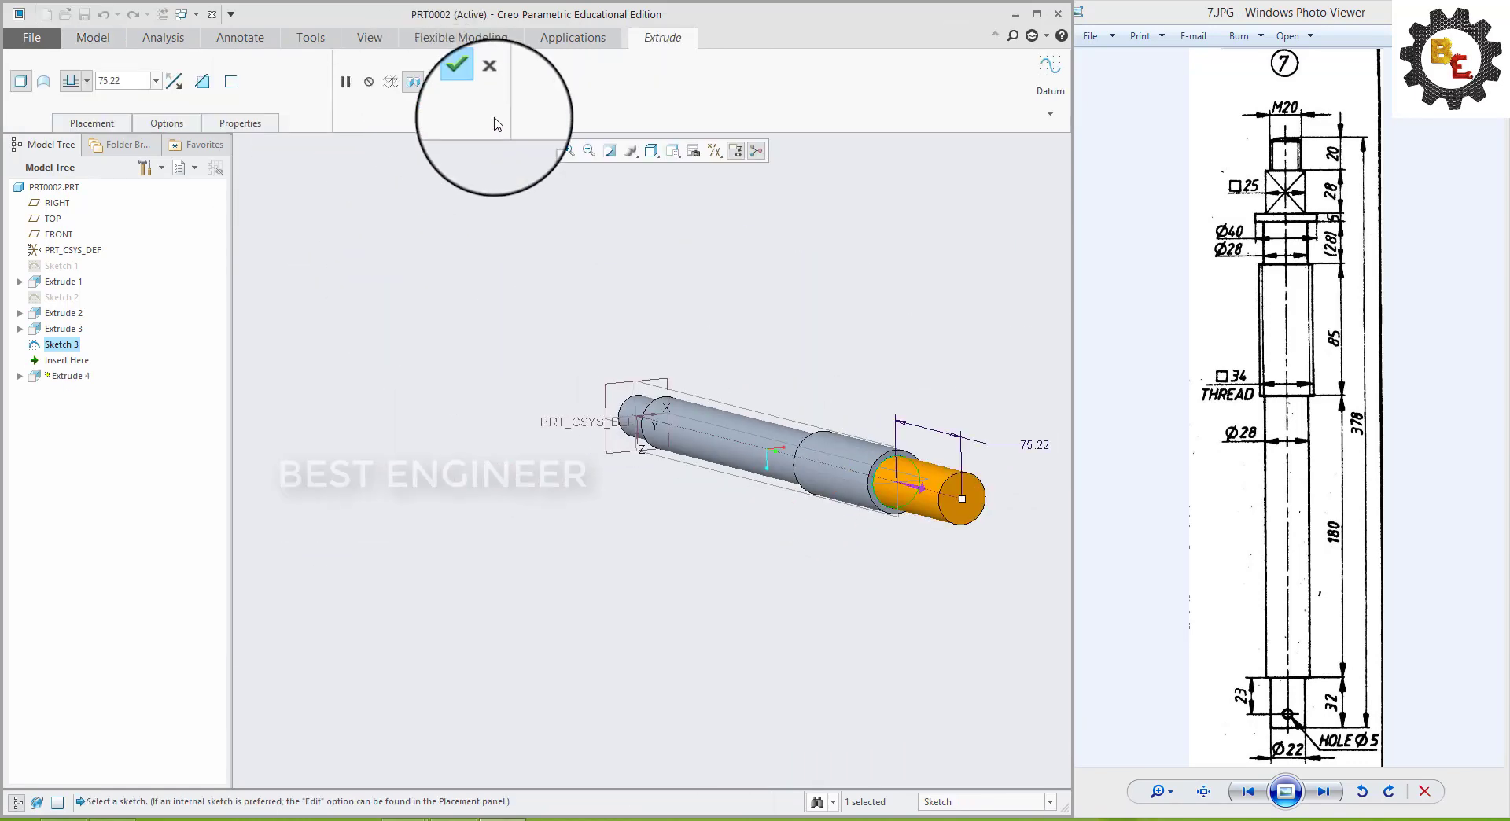
{"action": "double_click", "coordinate": [137, 79]}
{"action": "type", "text": "28"}
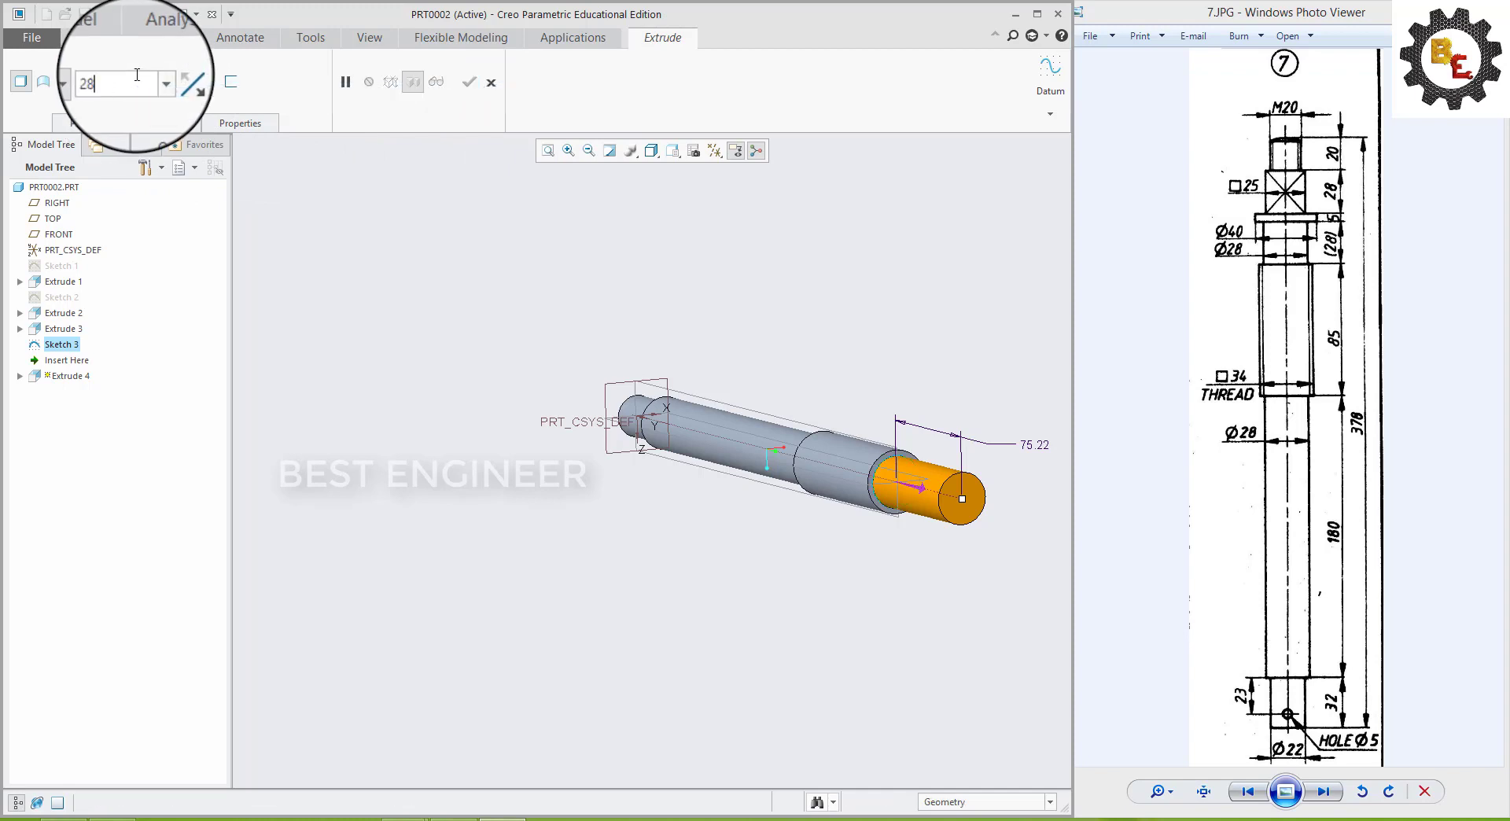
- Complete the 28 step, then sketch a Ø40 circle on the shaft's new end face
{"action": "left_click", "coordinate": [469, 82]}
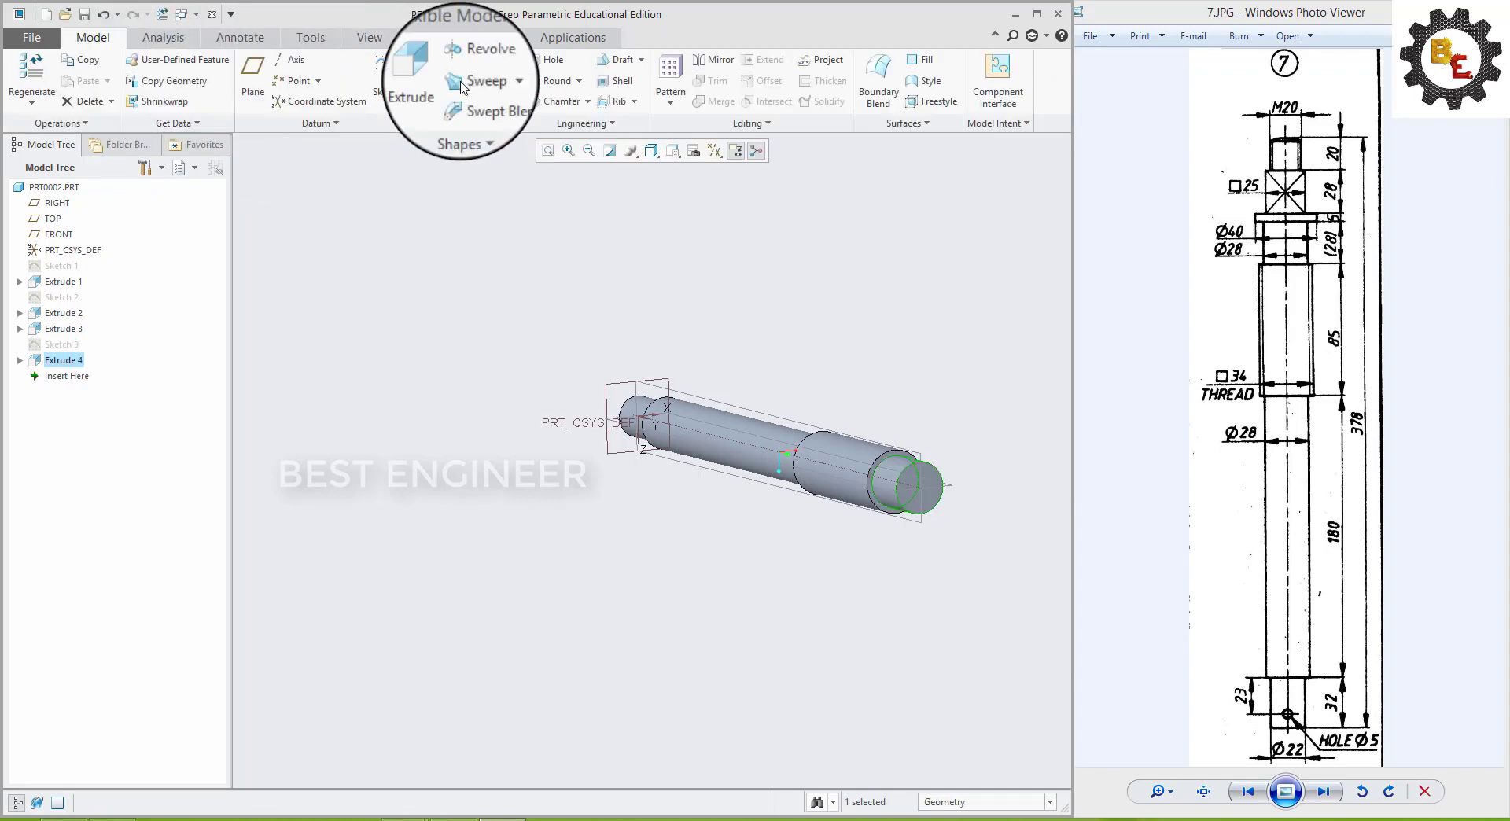
{"action": "left_click", "coordinate": [439, 95]}
{"action": "left_click", "coordinate": [912, 482]}
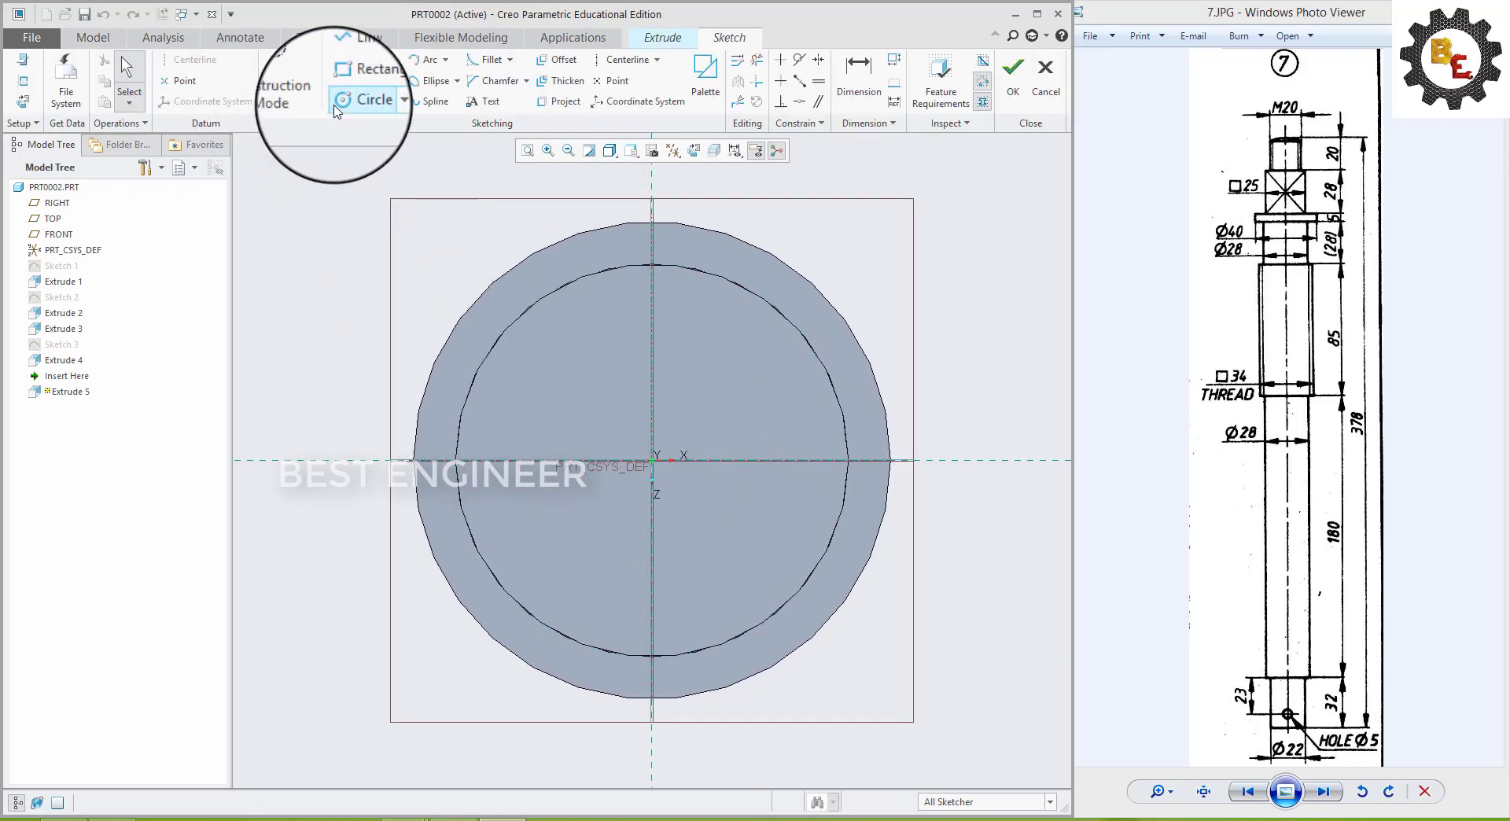
{"action": "left_click", "coordinate": [340, 104]}
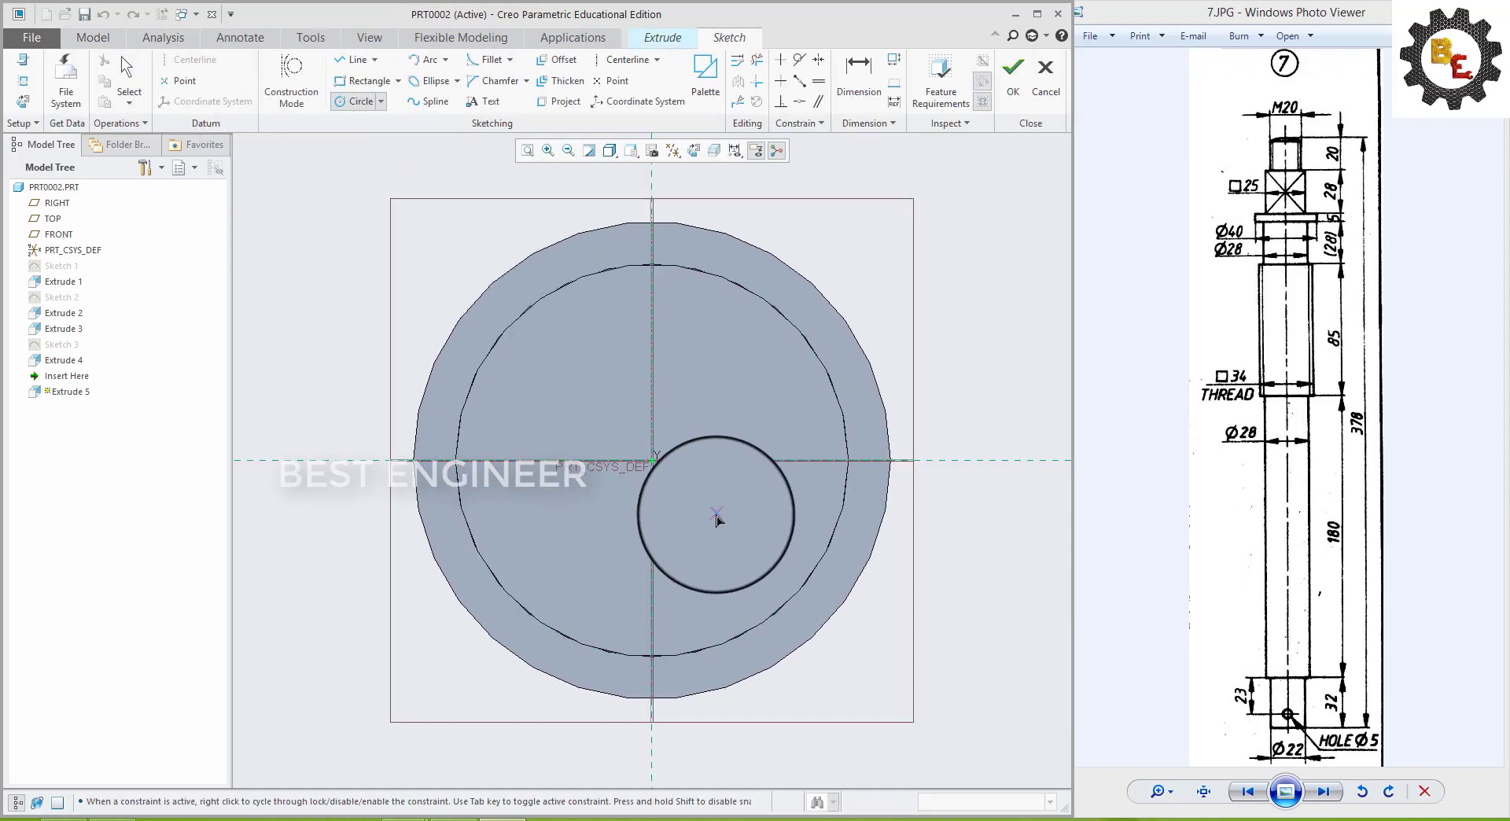
{"action": "left_click", "coordinate": [653, 463]}
{"action": "left_click", "coordinate": [822, 236]}
{"action": "middle_click", "coordinate": [489, 276]}
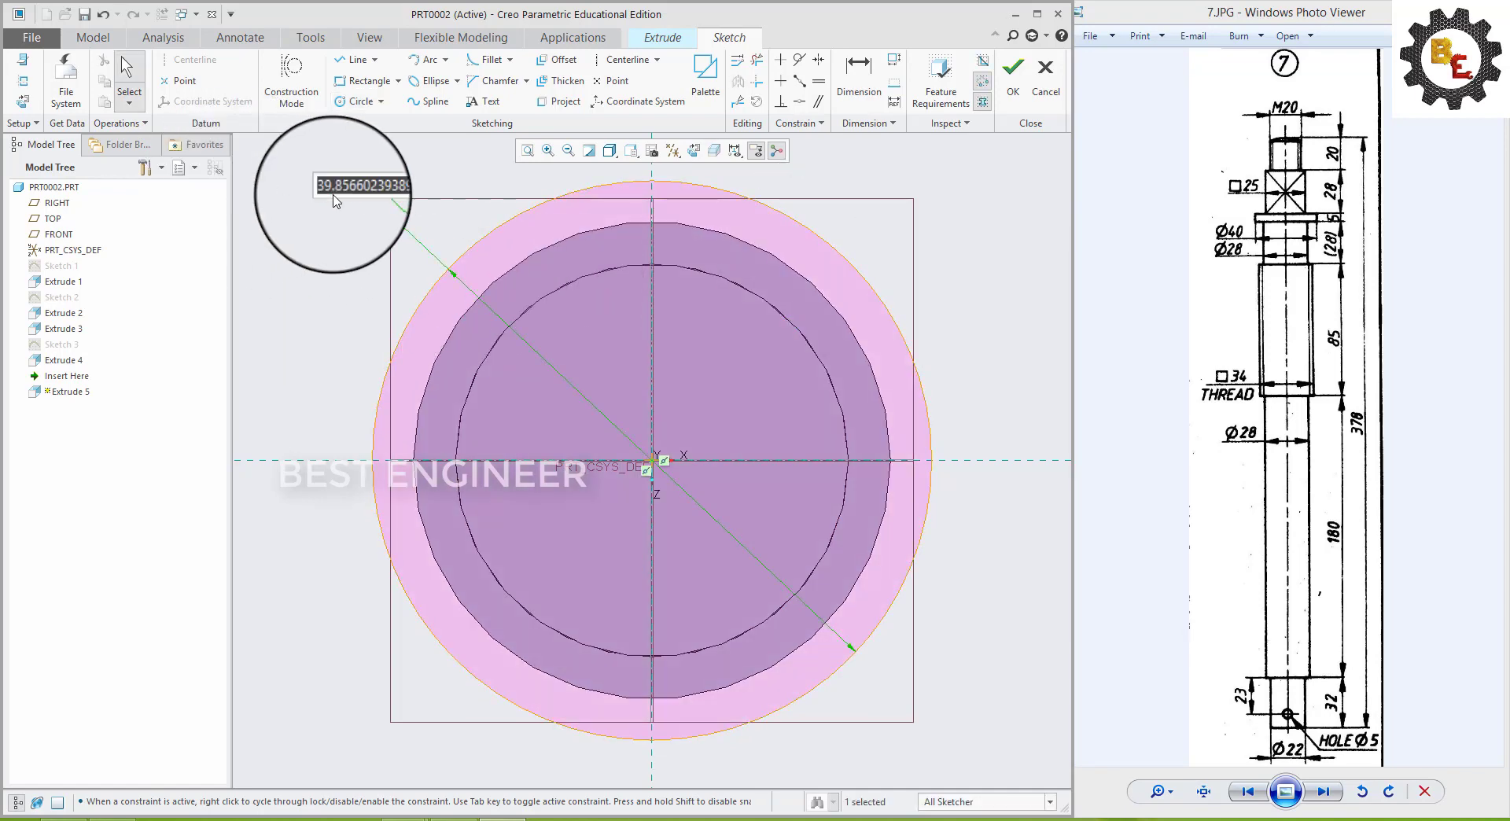
{"action": "key", "text": "Return"}
{"action": "left_click", "coordinate": [1014, 71]}
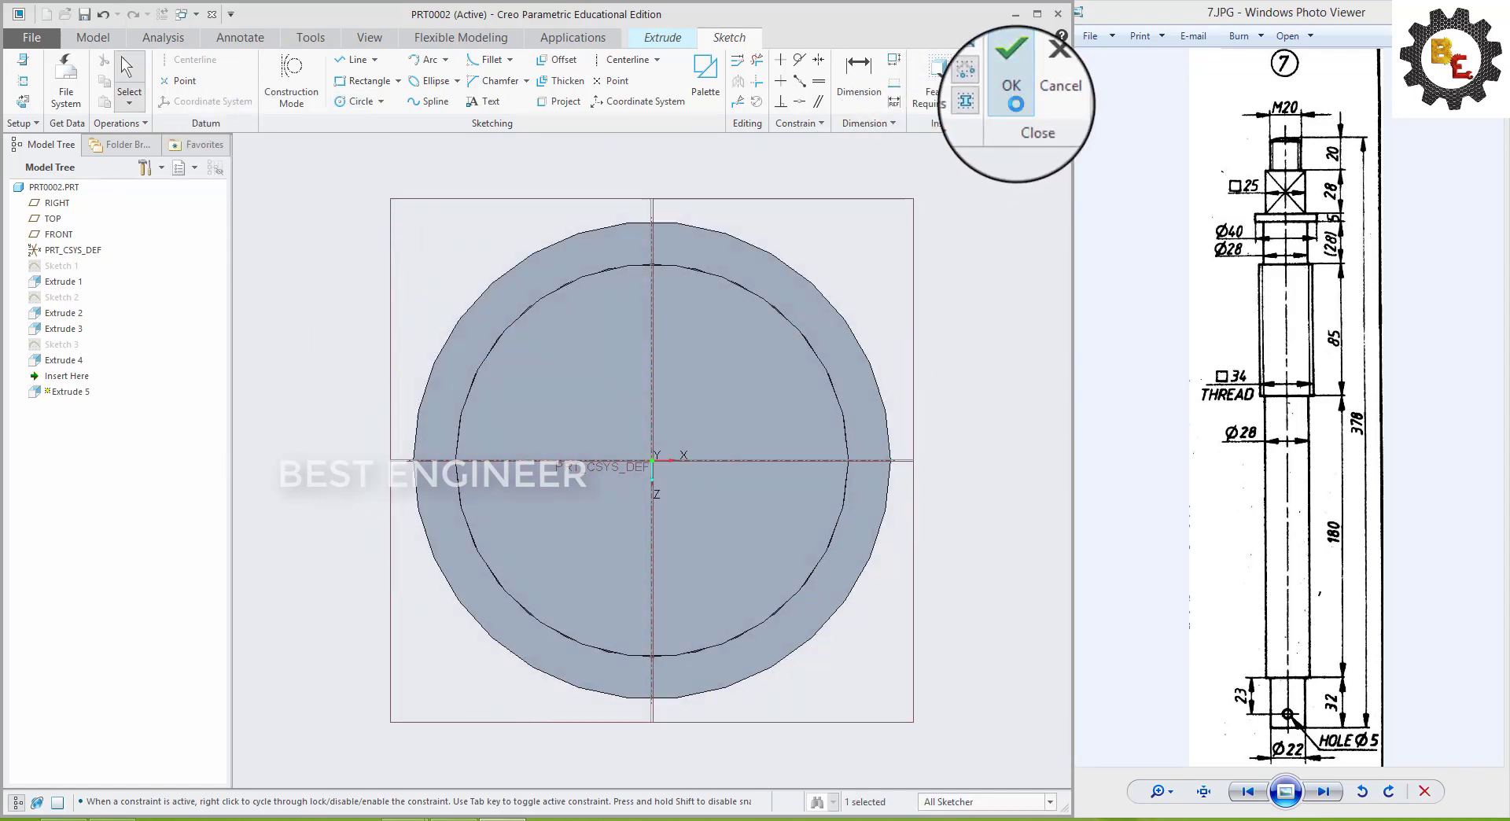
- Extrude the Ø40 collar 5 deep
{"action": "left_click", "coordinate": [549, 150]}
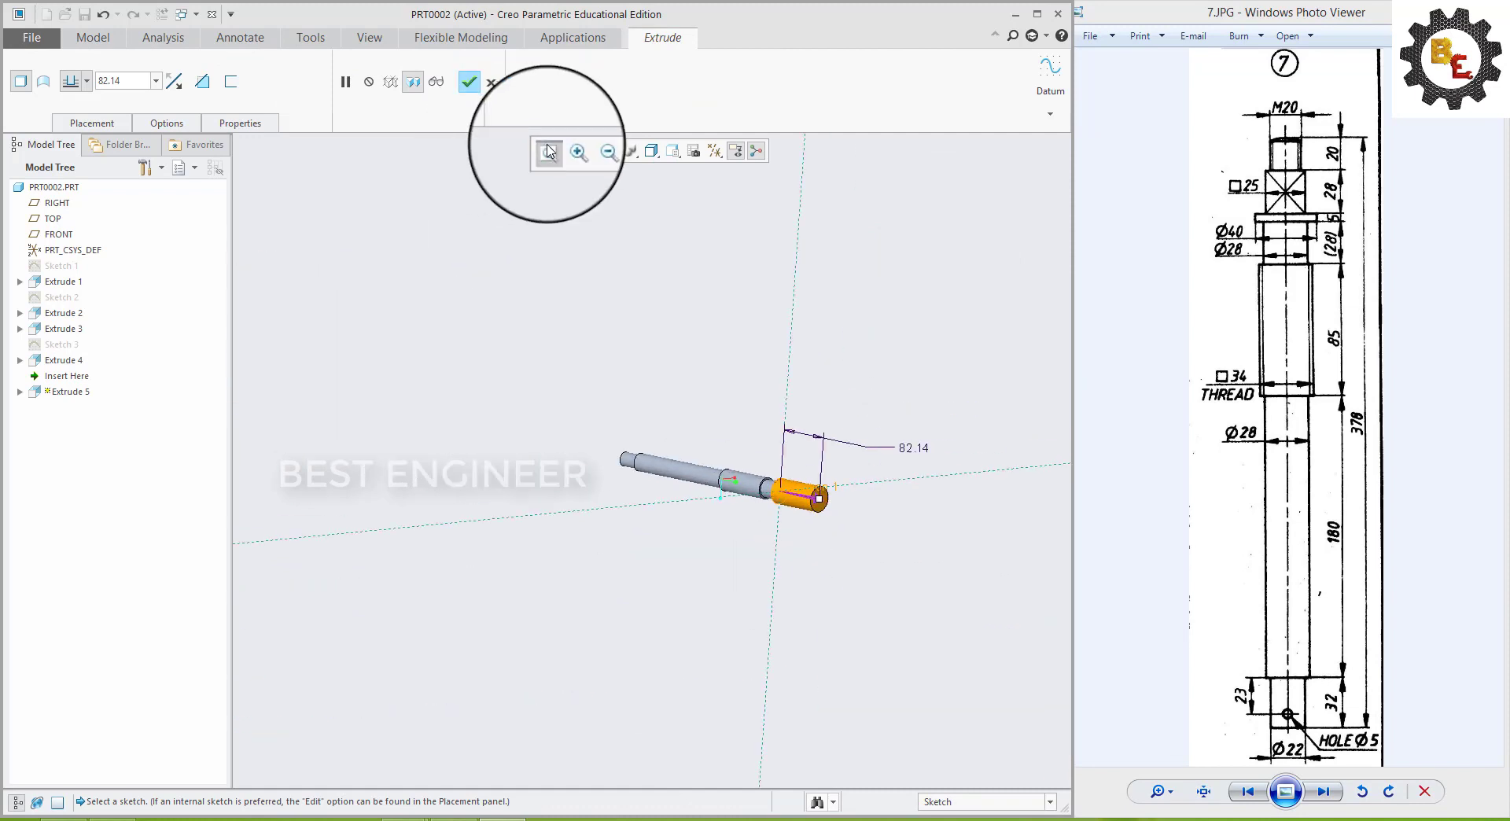
{"action": "double_click", "coordinate": [125, 81]}
{"action": "type", "text": "5"}
{"action": "key", "text": "Return"}
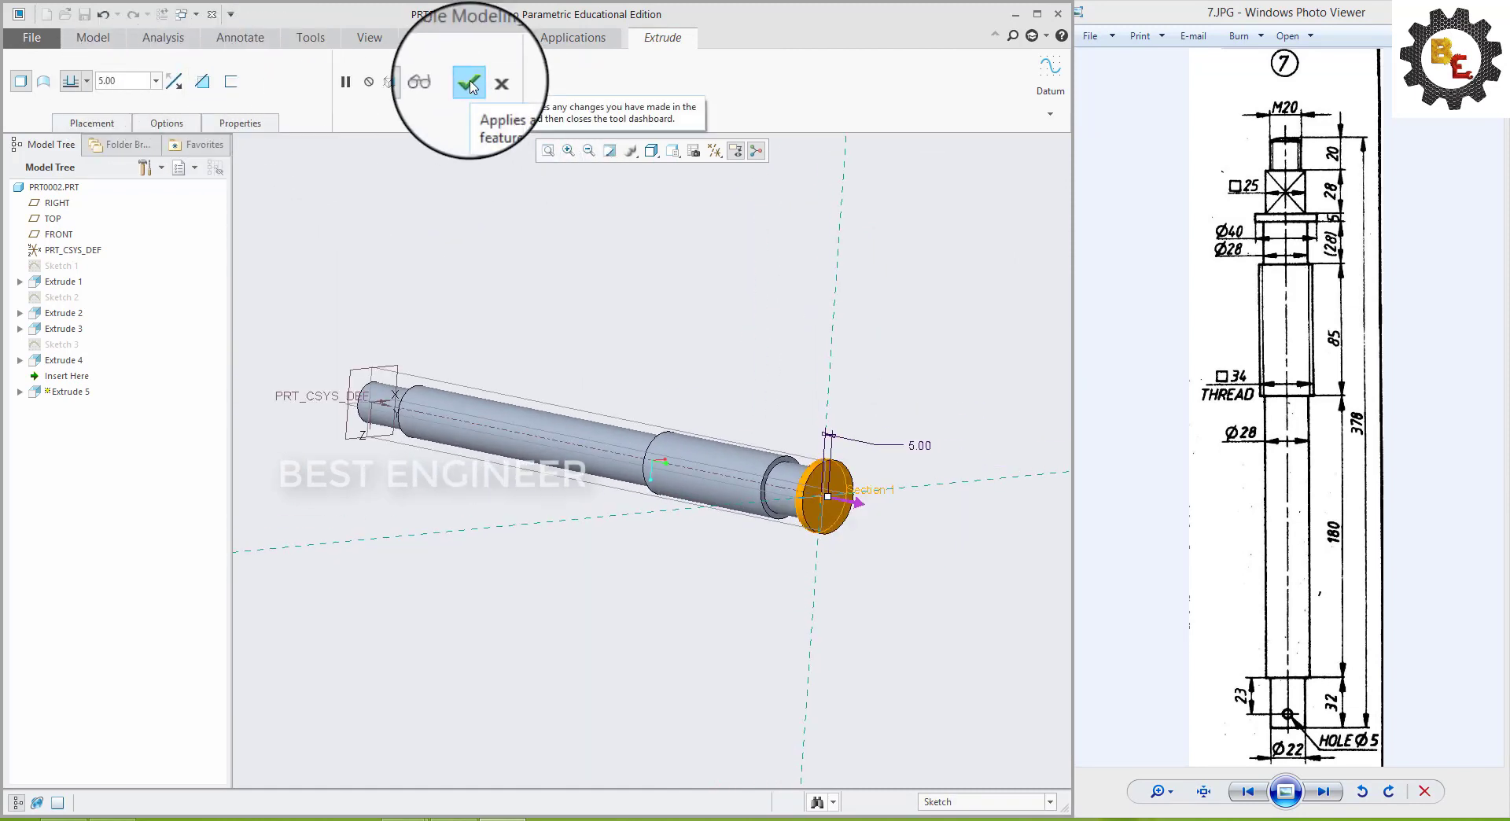
{"action": "left_click", "coordinate": [470, 83]}
- Sketch a 25×25 centre rectangle at the origin on the collar's end face
{"action": "left_click", "coordinate": [410, 78]}
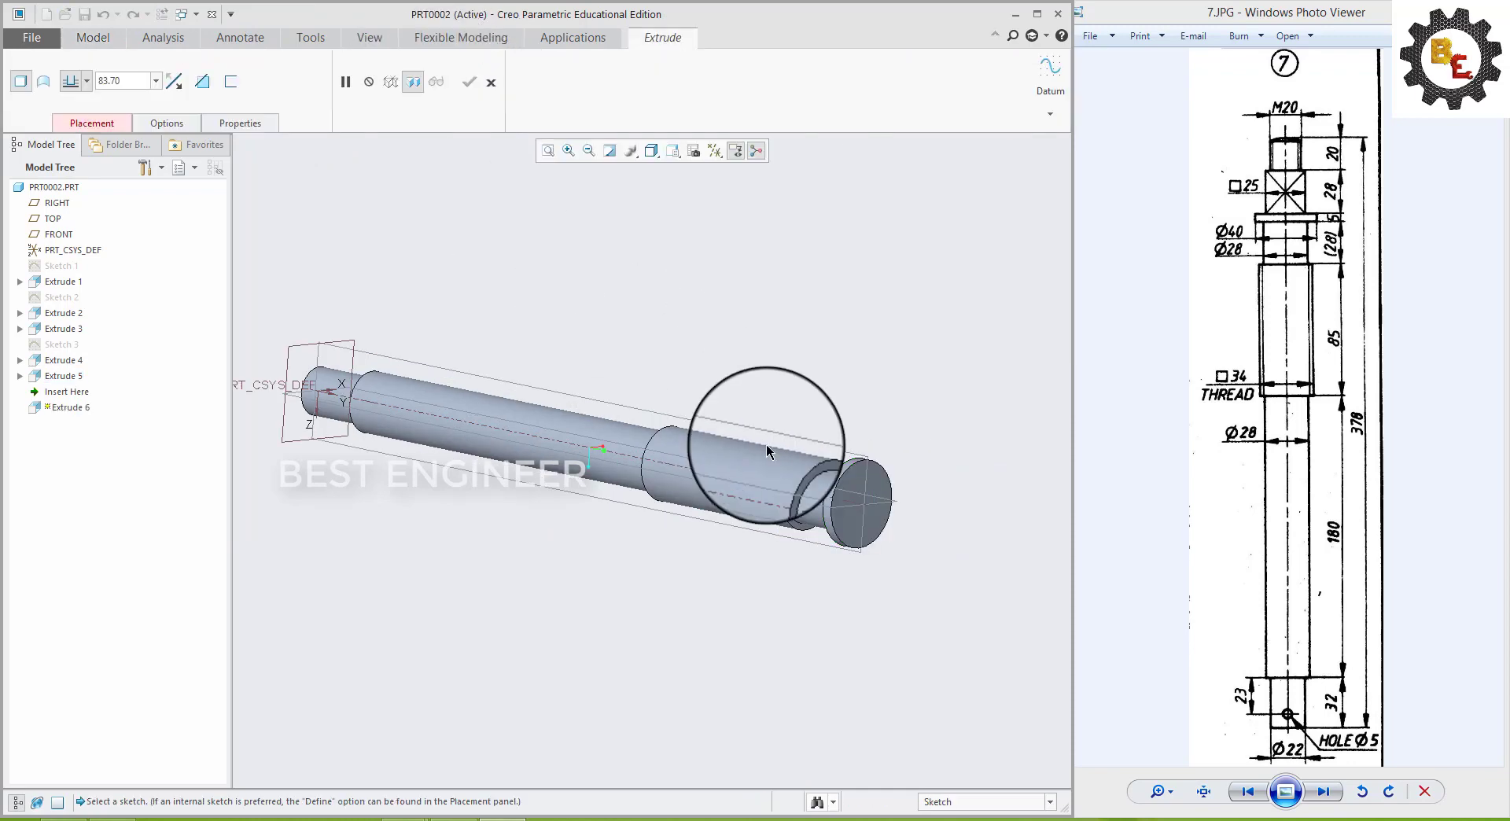
{"action": "left_click", "coordinate": [863, 479]}
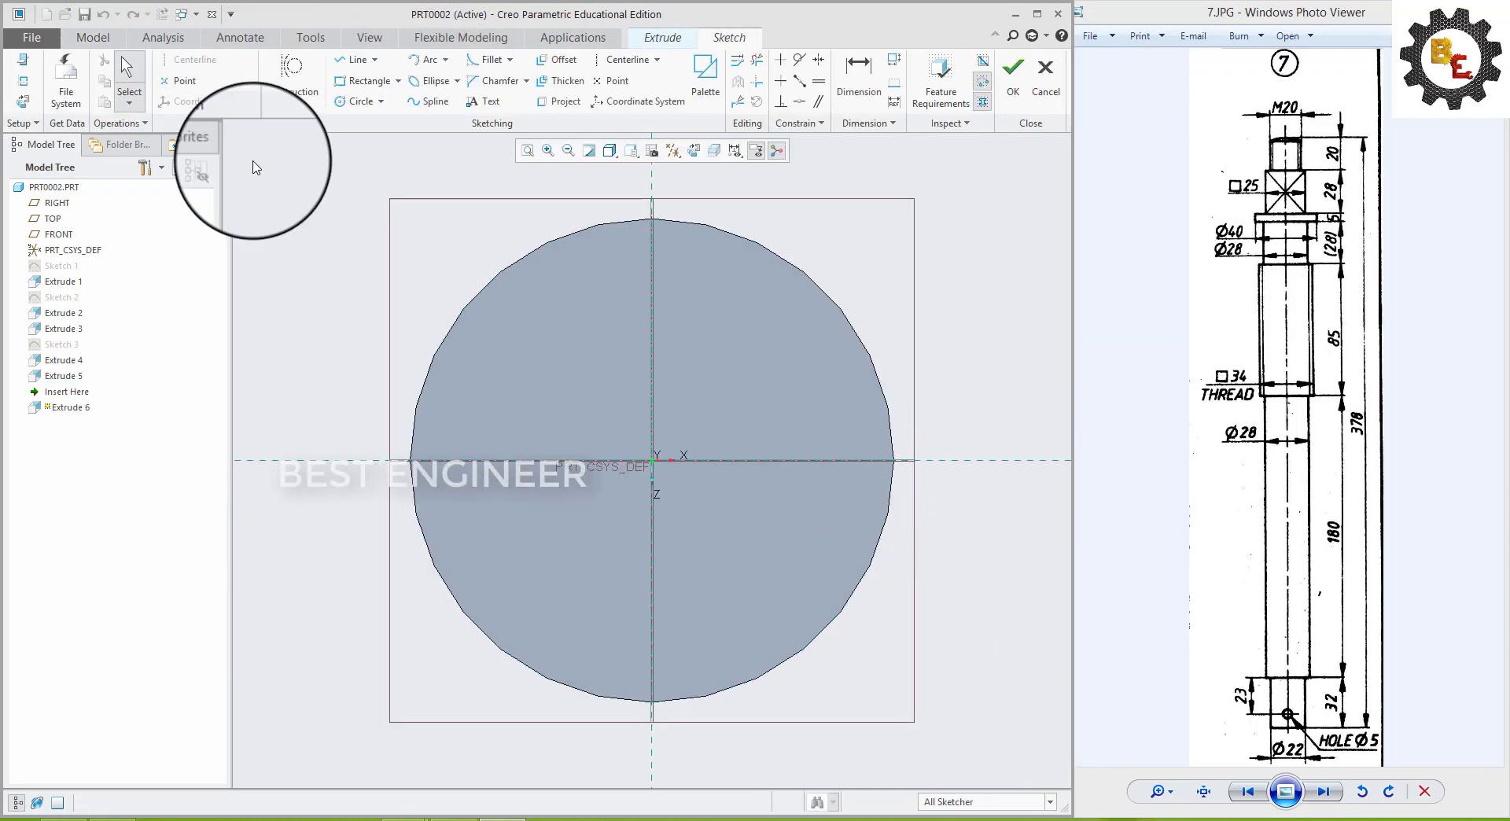
{"action": "left_click", "coordinate": [399, 81]}
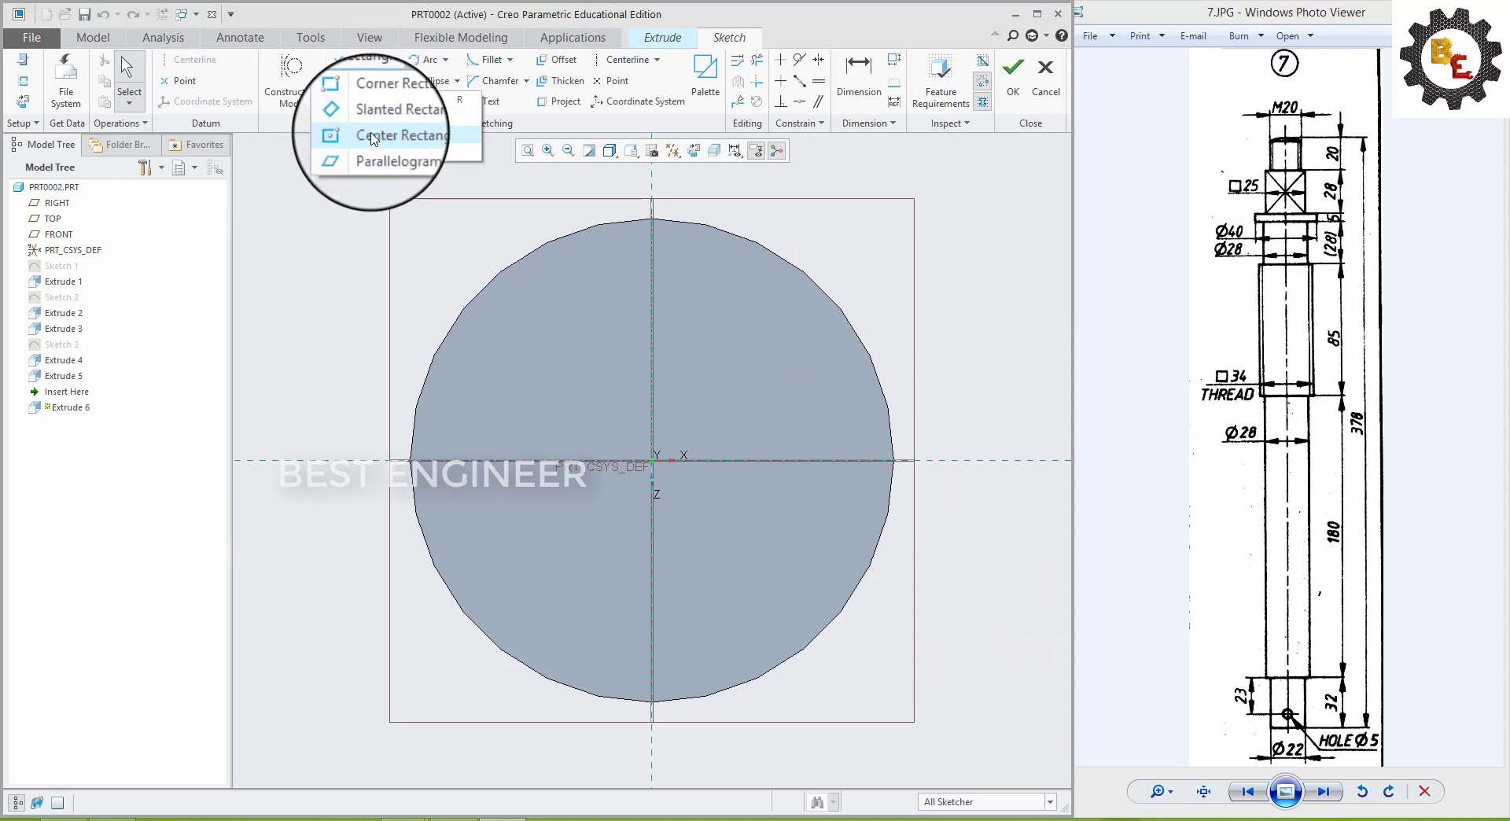
{"action": "left_click", "coordinate": [370, 137]}
{"action": "left_click", "coordinate": [659, 465]}
{"action": "left_click", "coordinate": [757, 346]}
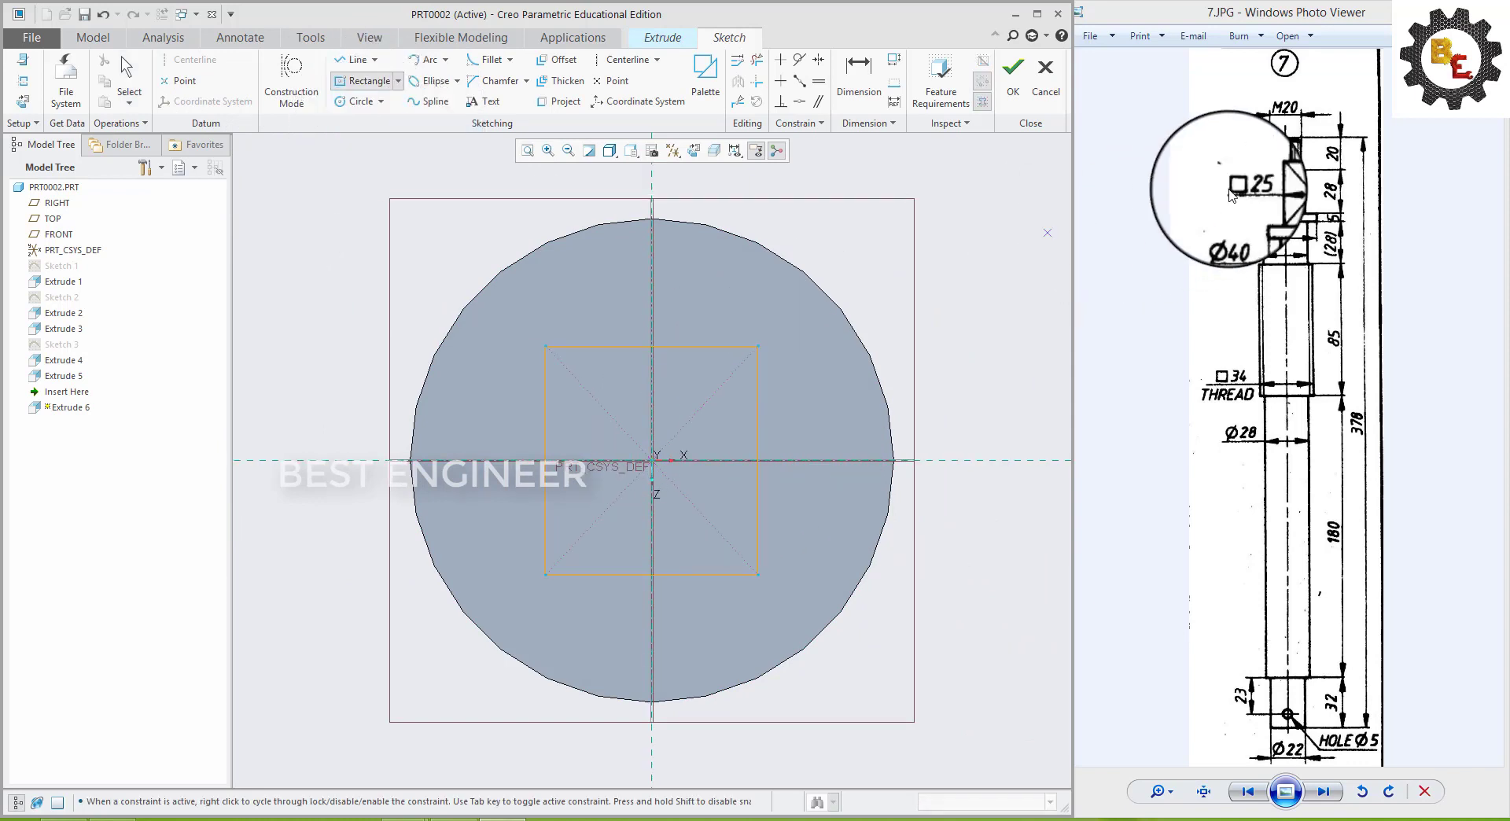
{"action": "middle_click", "coordinate": [794, 433]}
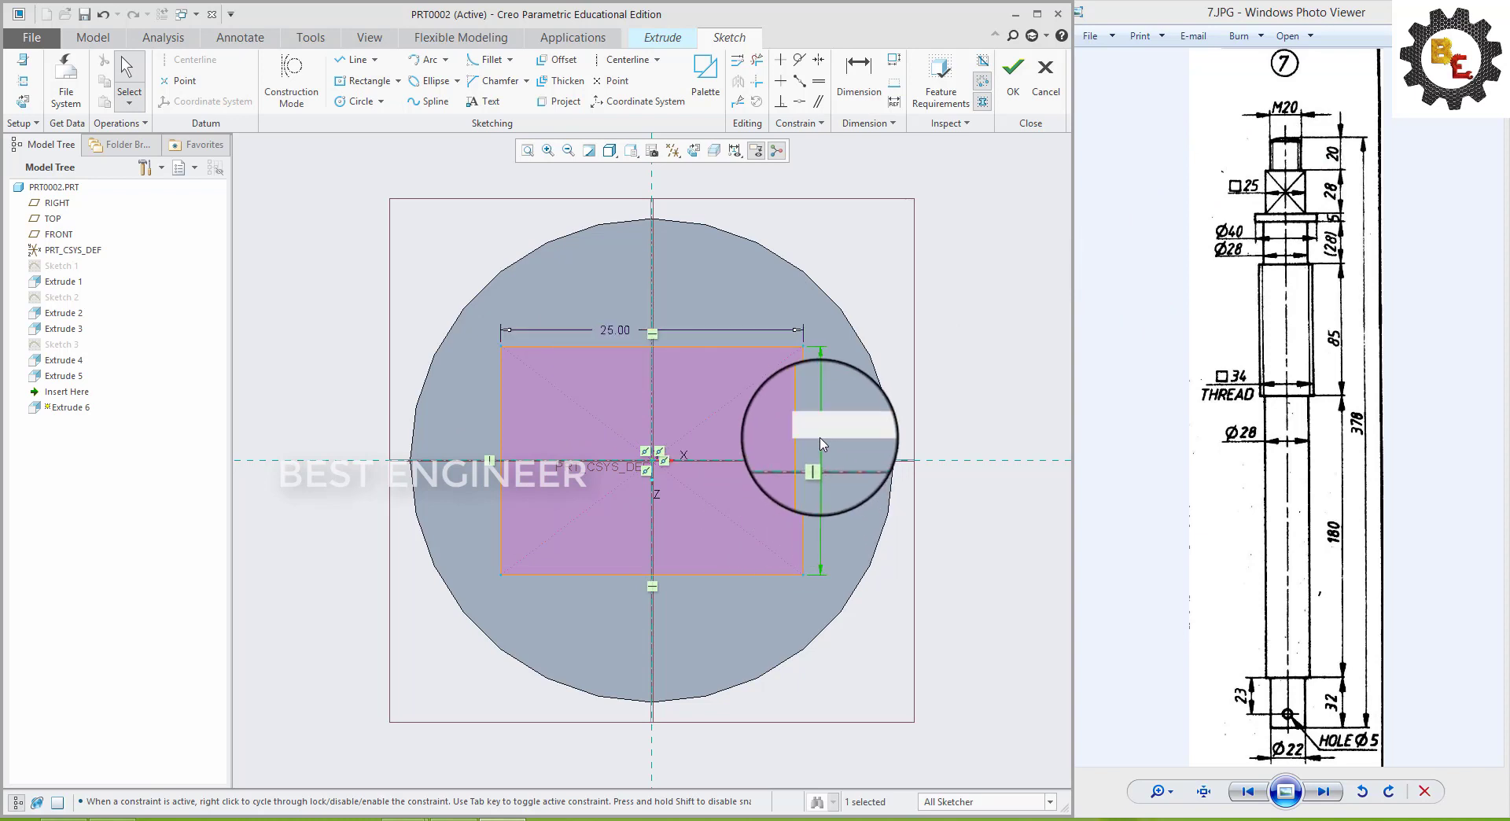
- Extrude the square sketch 28 mm beyond the collar
{"action": "left_click", "coordinate": [1014, 96]}
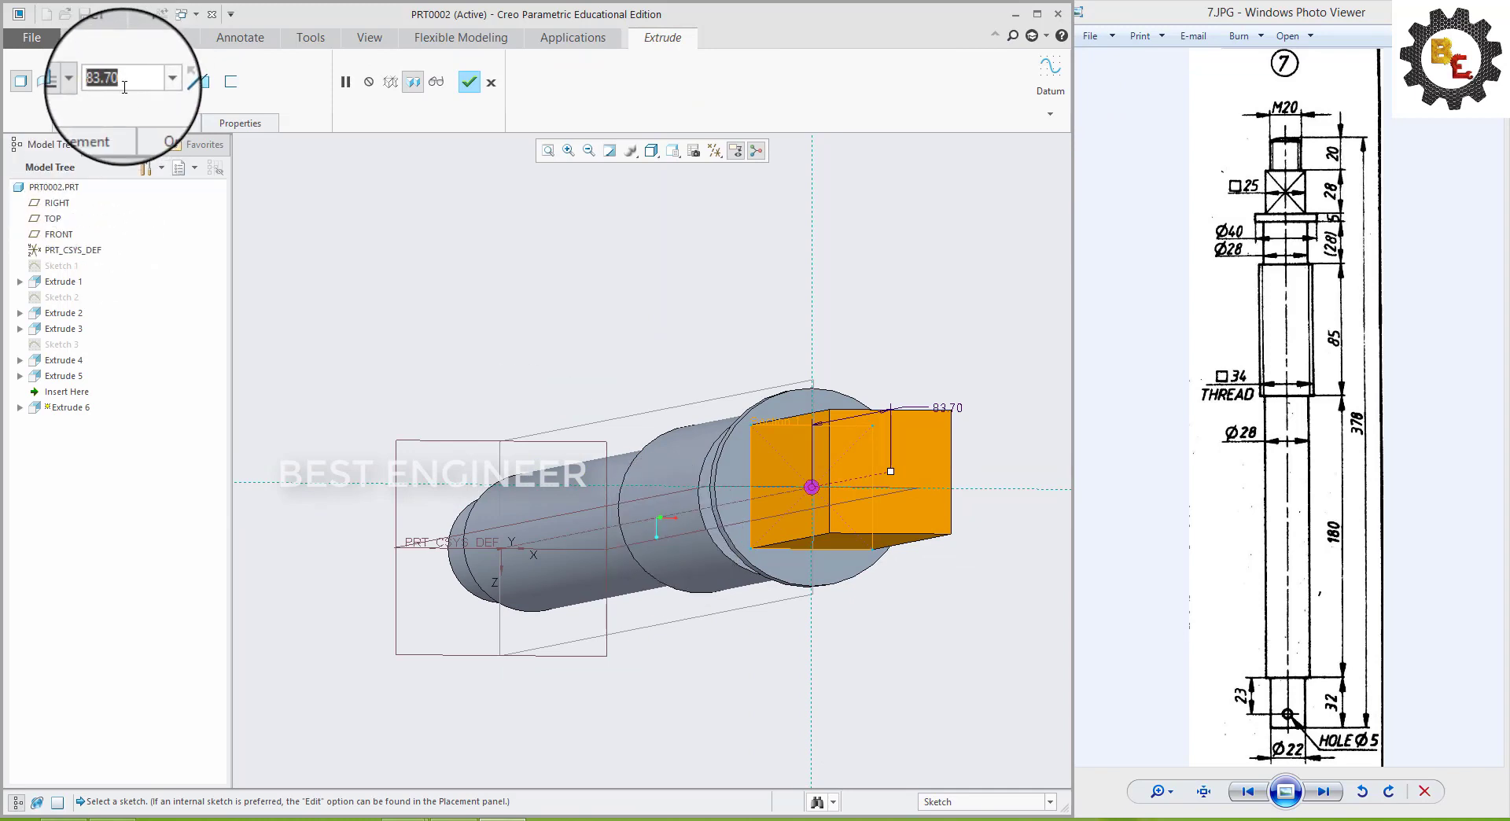
{"action": "type", "text": "28"}
{"action": "key", "text": "Return"}
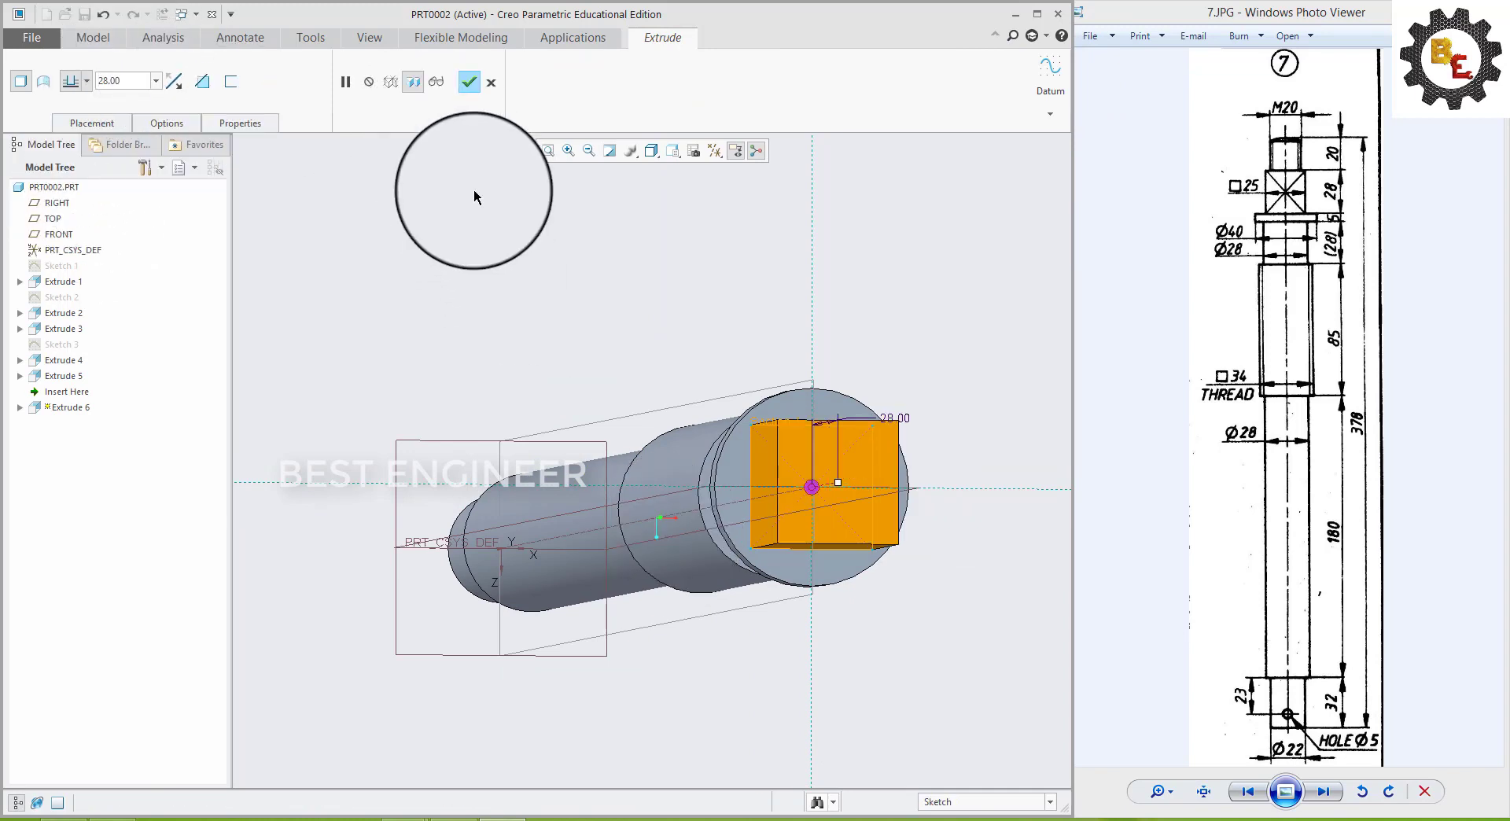
{"action": "left_click", "coordinate": [469, 80]}
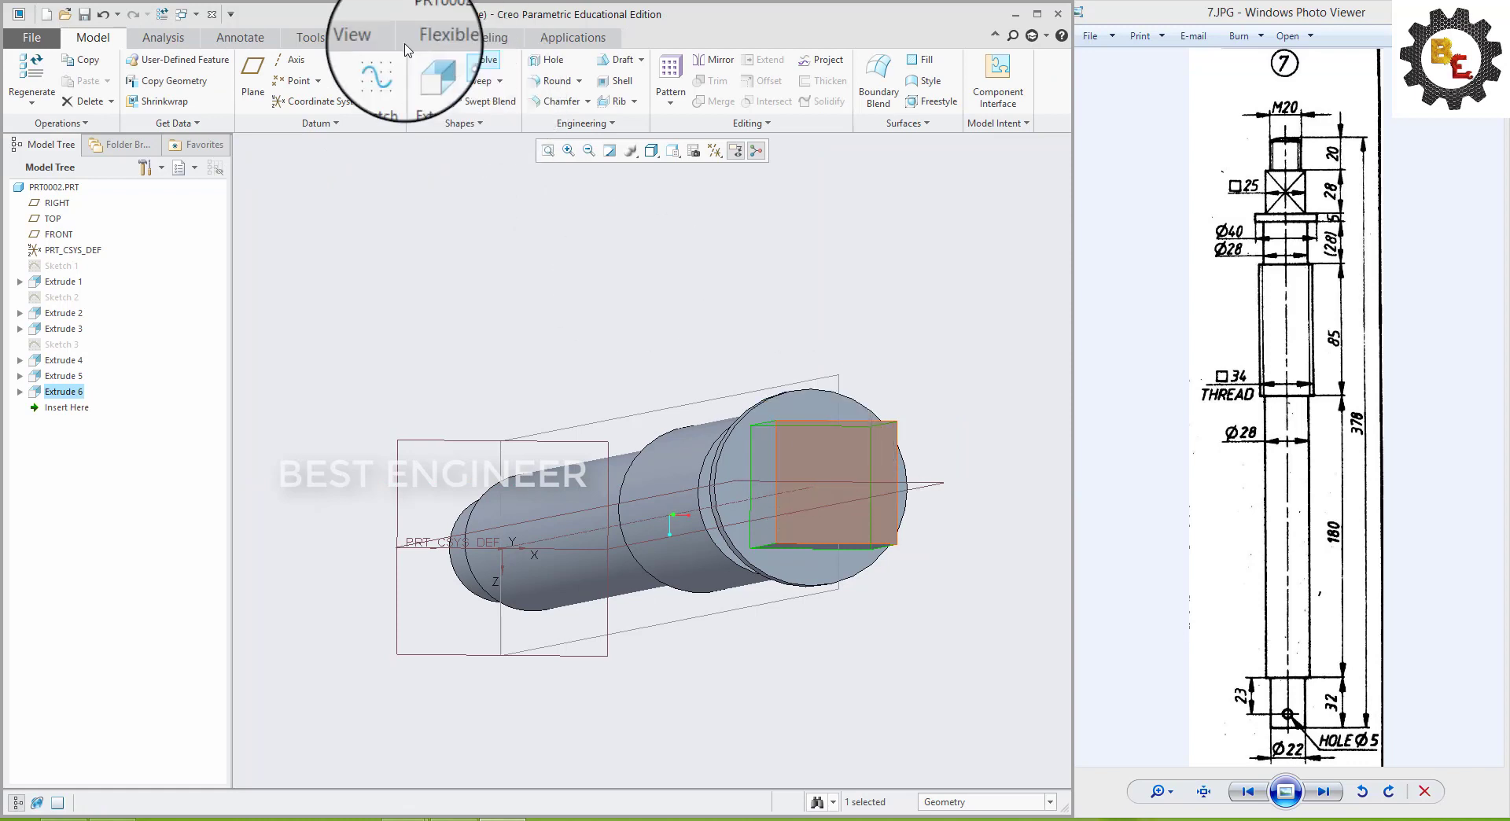
{"action": "left_click", "coordinate": [427, 79]}
- Sketch a Ø20 circle at the origin on the square section's end face
{"action": "left_click", "coordinate": [825, 447]}
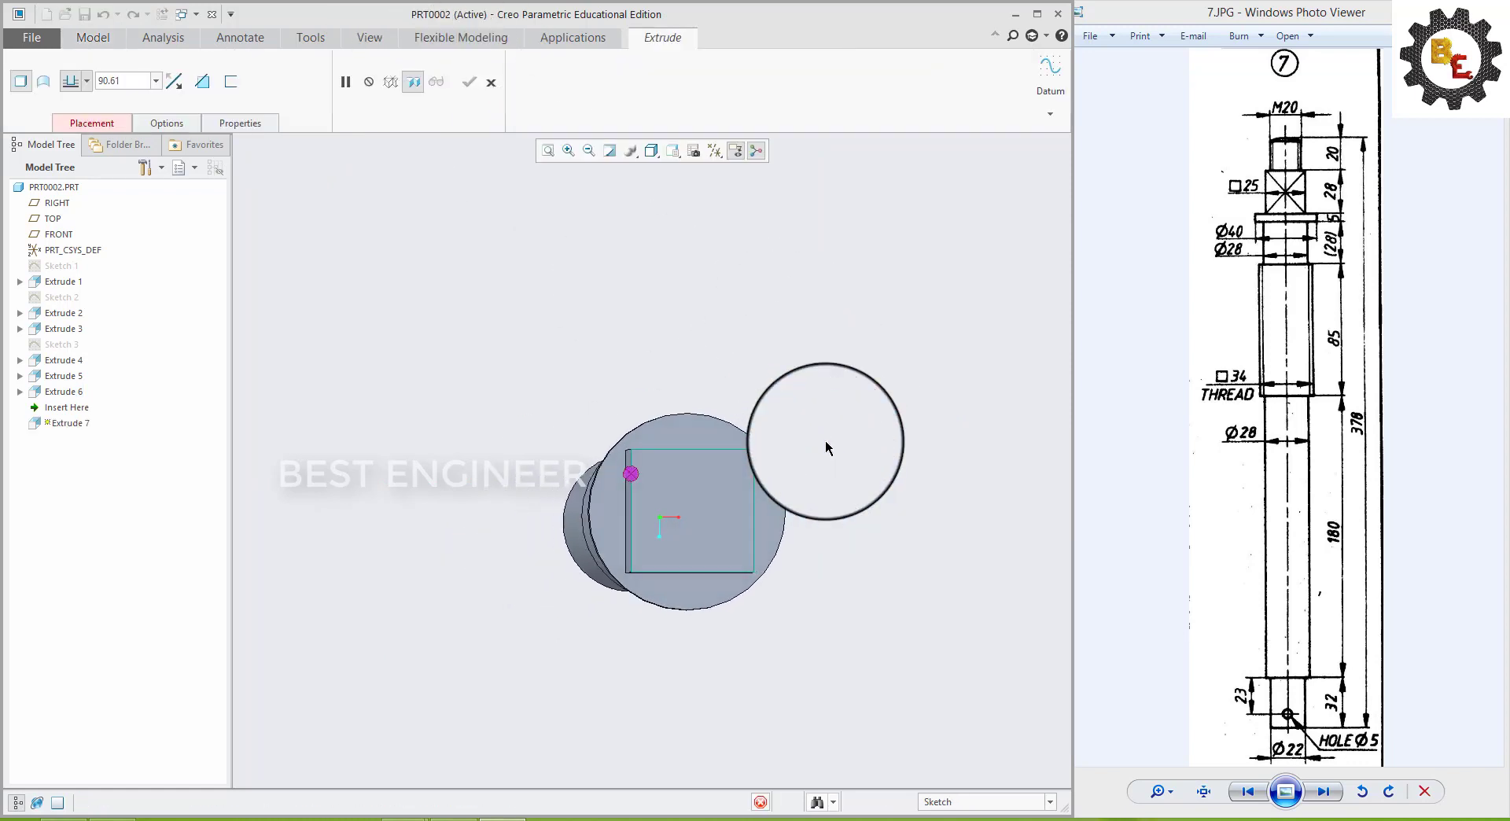
{"action": "left_click", "coordinate": [362, 102]}
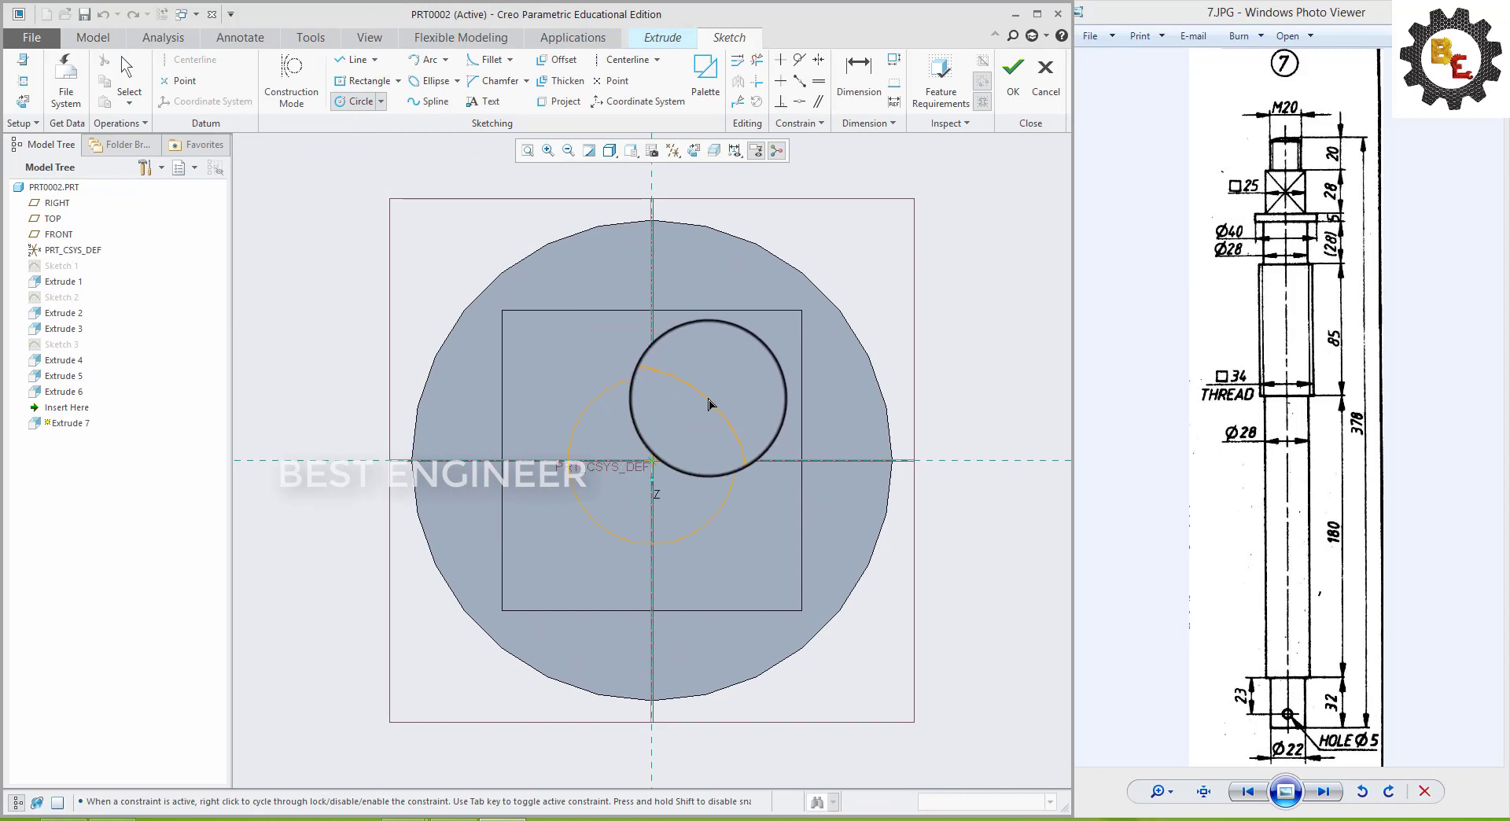
{"action": "left_click", "coordinate": [708, 403]}
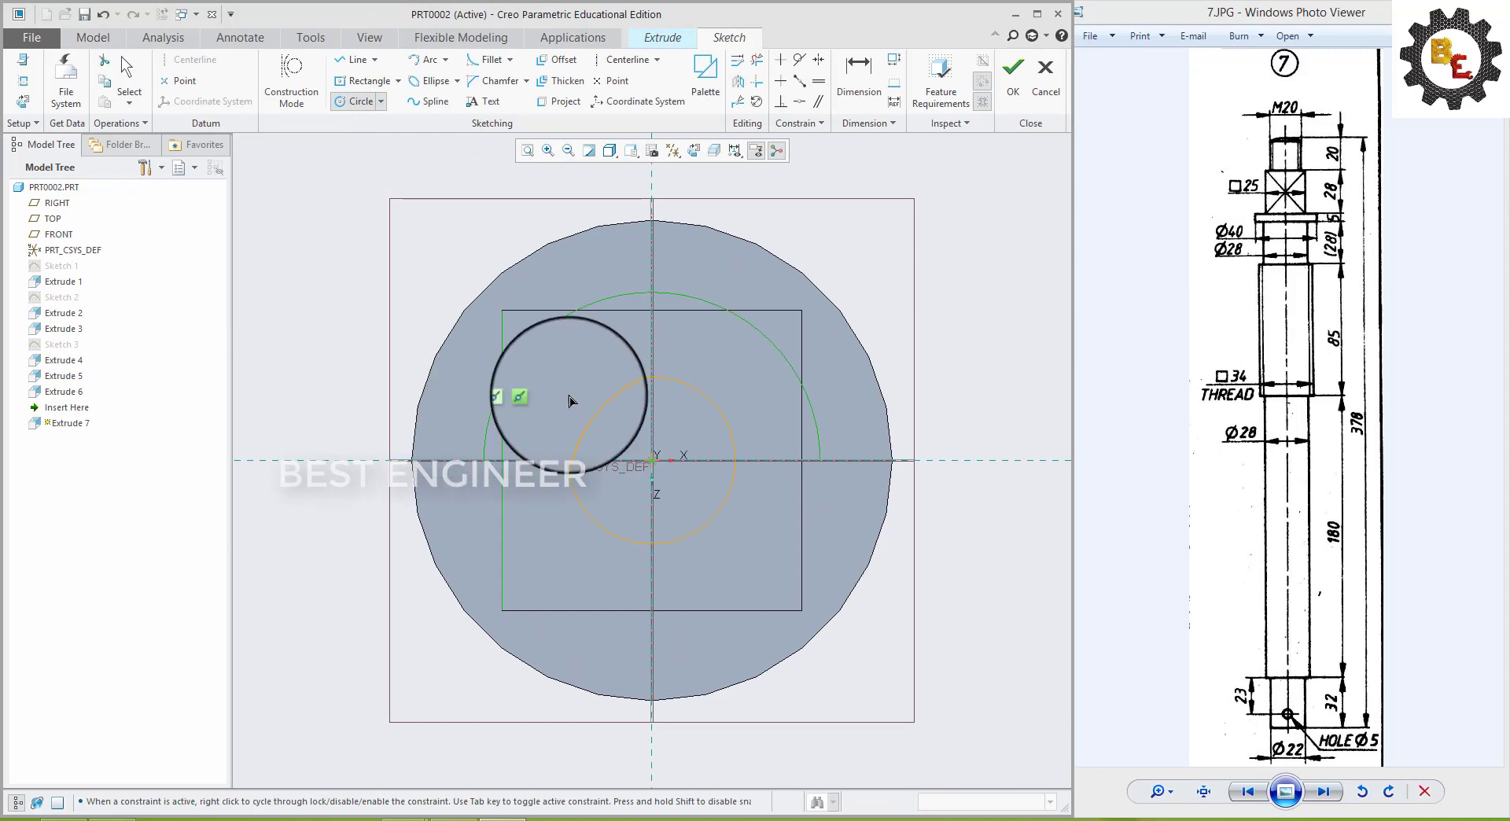
{"action": "middle_click", "coordinate": [550, 397]}
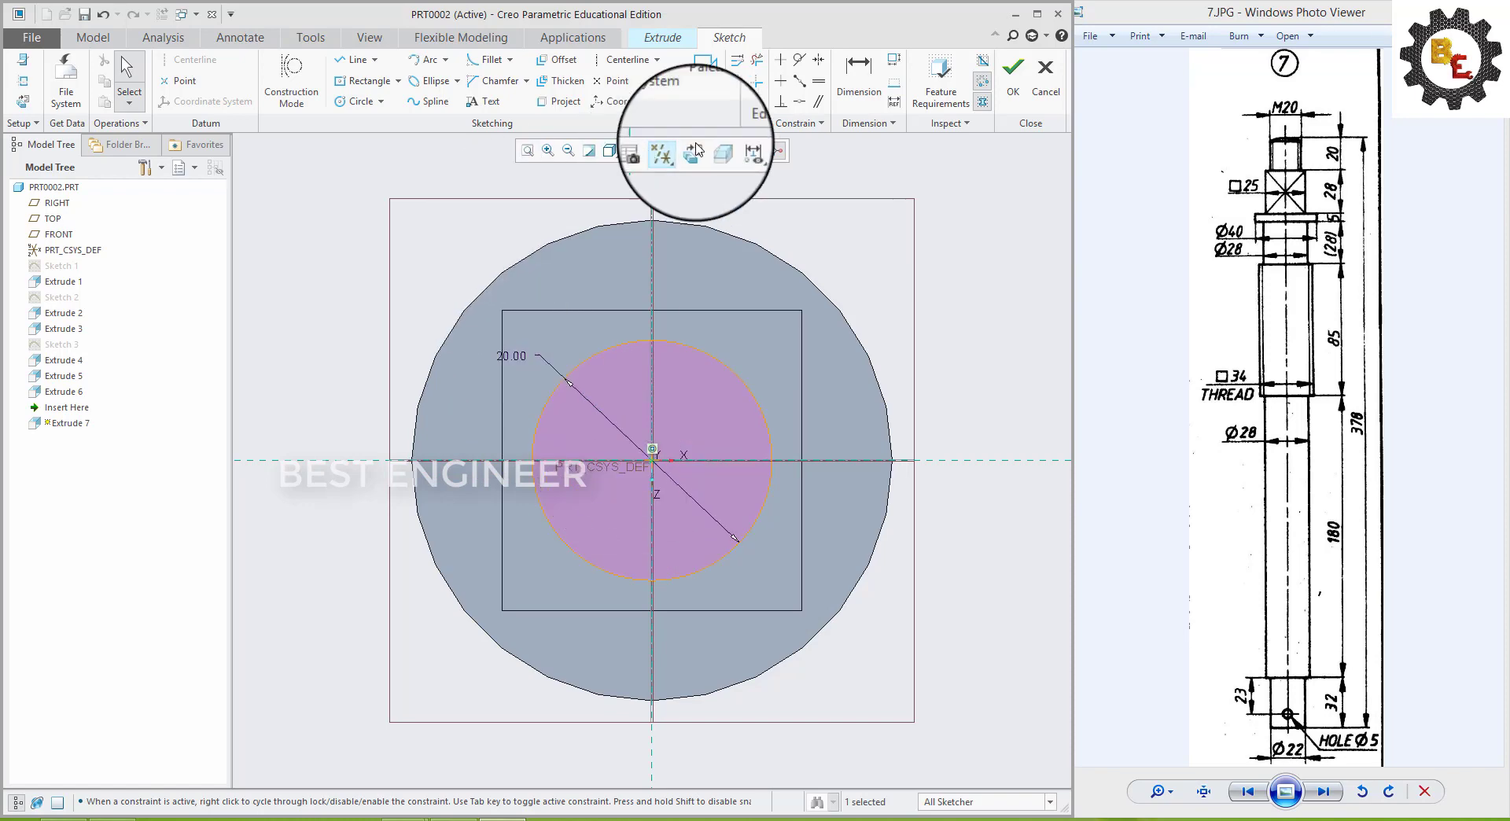
{"action": "left_click", "coordinate": [1013, 72]}
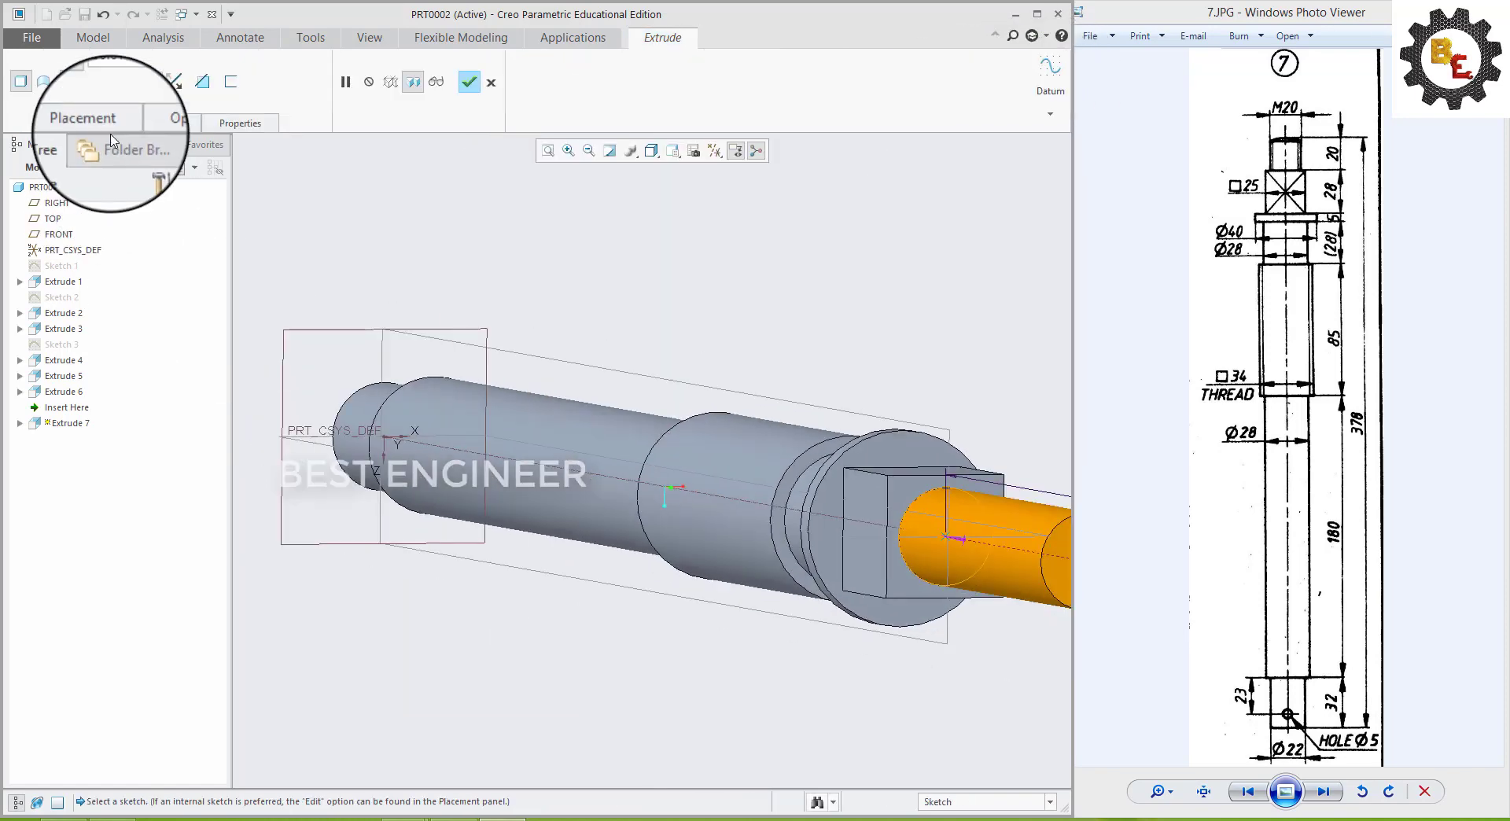
- Extrude the Ø20 circle 20 mm deep past the square block
{"action": "double_click", "coordinate": [130, 85]}
{"action": "type", "text": "20"}
{"action": "key", "text": "Return"}
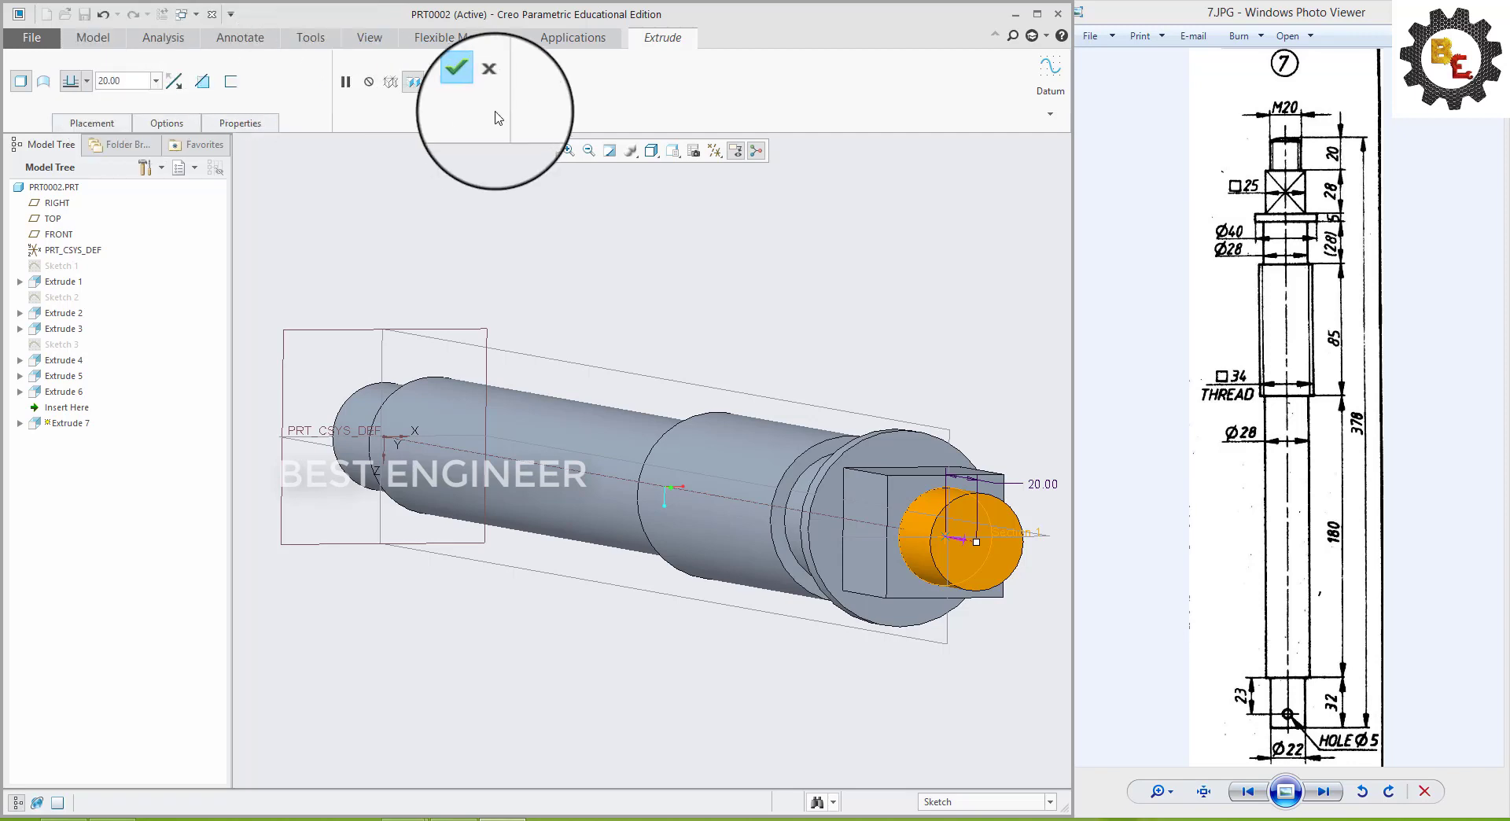
{"action": "left_click", "coordinate": [469, 82]}
{"action": "mouse_move", "coordinate": [880, 702]}
{"action": "middle_mouse_down"}
{"action": "mouse_move", "coordinate": [883, 747]}
{"action": "mouse_move", "coordinate": [836, 626]}
{"action": "mouse_move", "coordinate": [931, 657]}
{"action": "mouse_move", "coordinate": [911, 676]}
{"action": "mouse_move", "coordinate": [985, 690]}
{"action": "mouse_move", "coordinate": [799, 613]}
{"action": "mouse_move", "coordinate": [828, 583]}
{"action": "mouse_move", "coordinate": [799, 602]}
{"action": "middle_mouse_up"}
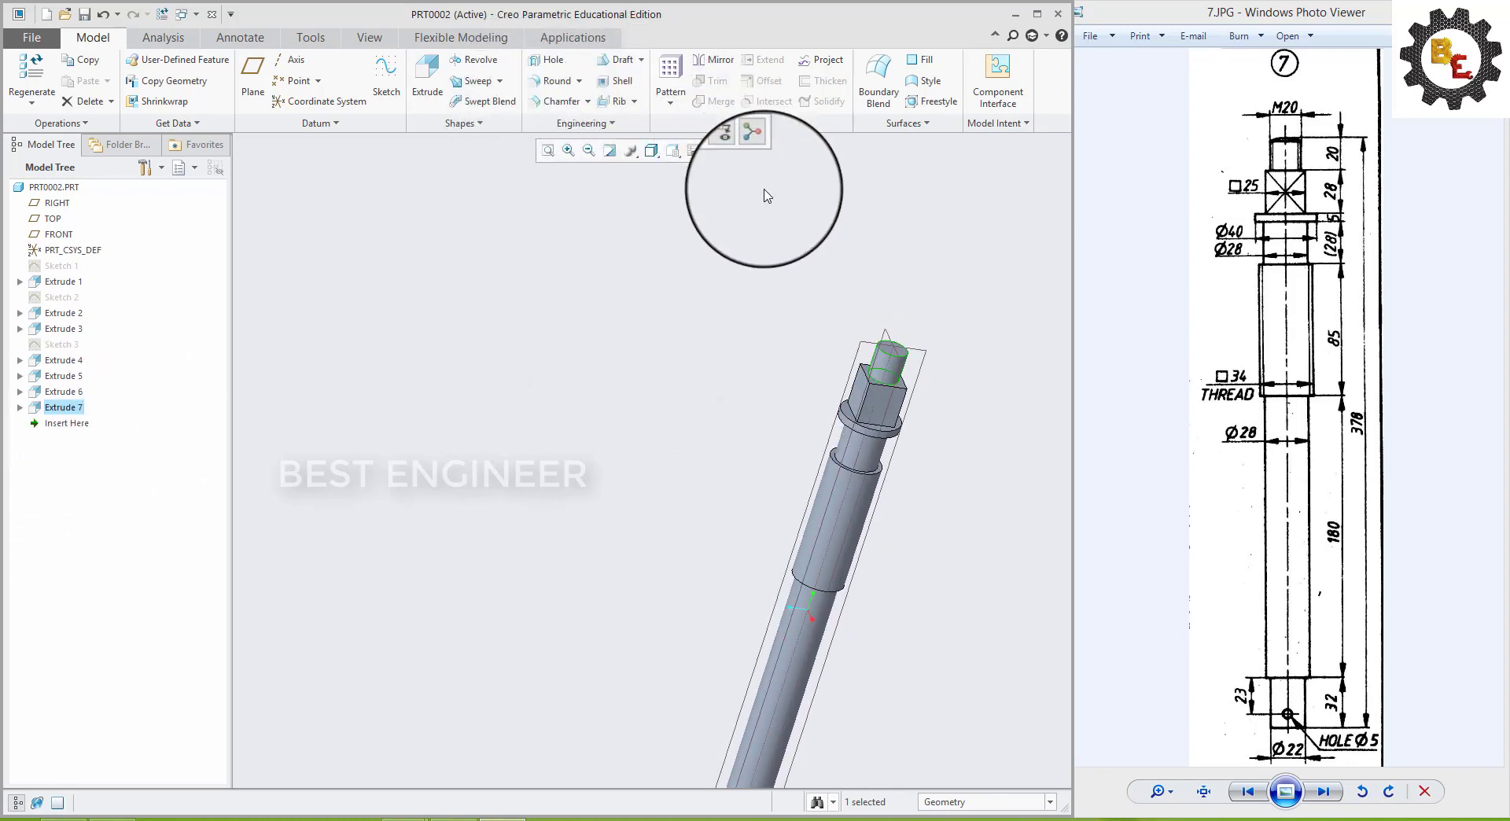
- Refit the shaft in view and begin Sketch 4 on the RIGHT datum plane
{"action": "scroll", "coordinate": [1001, 478], "scroll_direction": "down", "scroll_amount": 2}
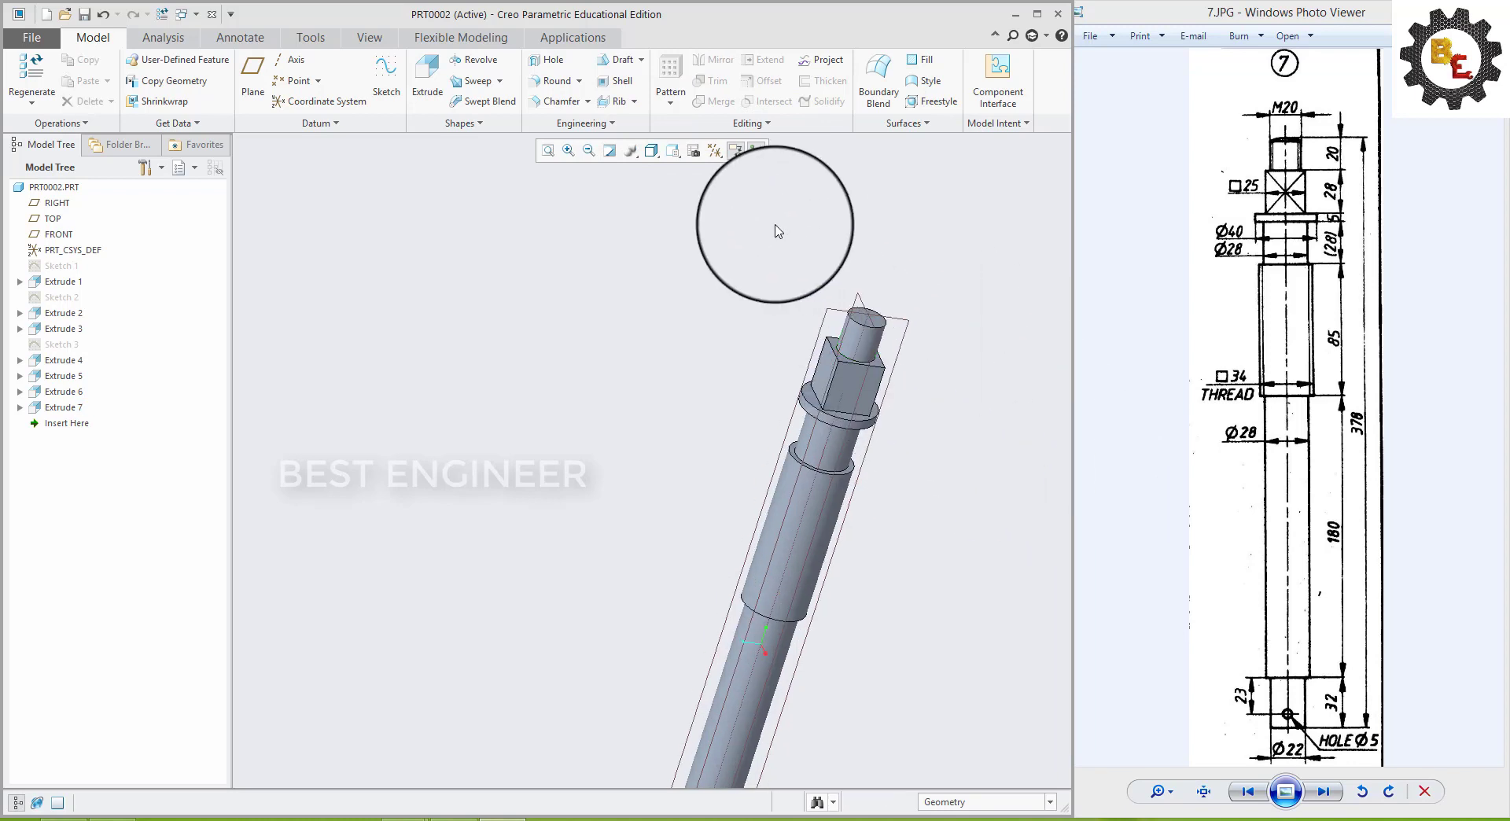
{"action": "mouse_move", "coordinate": [698, 599]}
{"action": "middle_mouse_down"}
{"action": "mouse_move", "coordinate": [857, 723]}
{"action": "mouse_move", "coordinate": [894, 776]}
{"action": "mouse_move", "coordinate": [873, 685]}
{"action": "mouse_move", "coordinate": [879, 720]}
{"action": "middle_mouse_up"}
{"action": "left_click", "coordinate": [548, 150]}
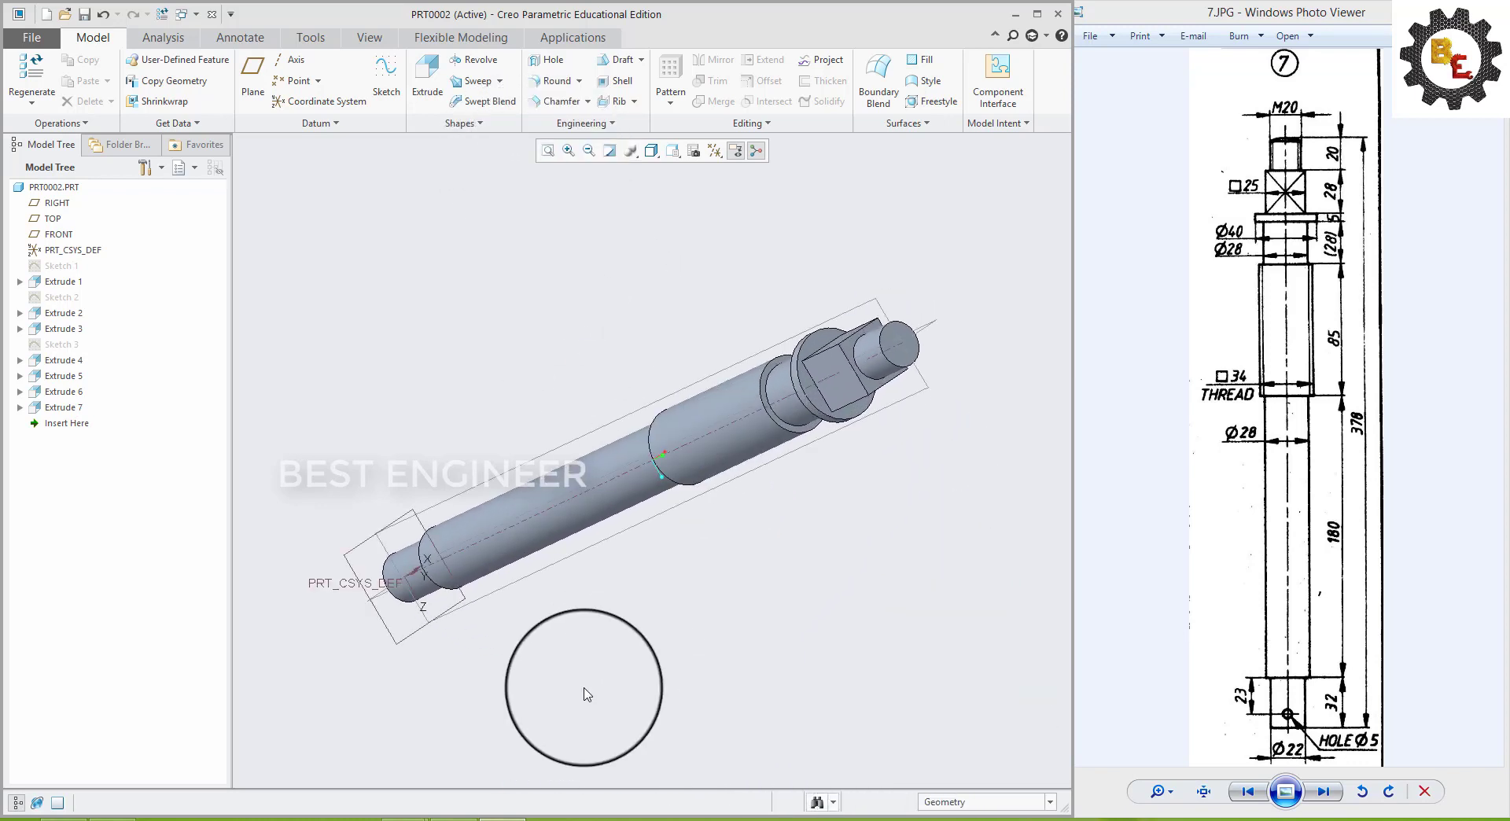
{"action": "middle_click_drag", "start_coordinate": [711, 680], "coordinate": [688, 643]}
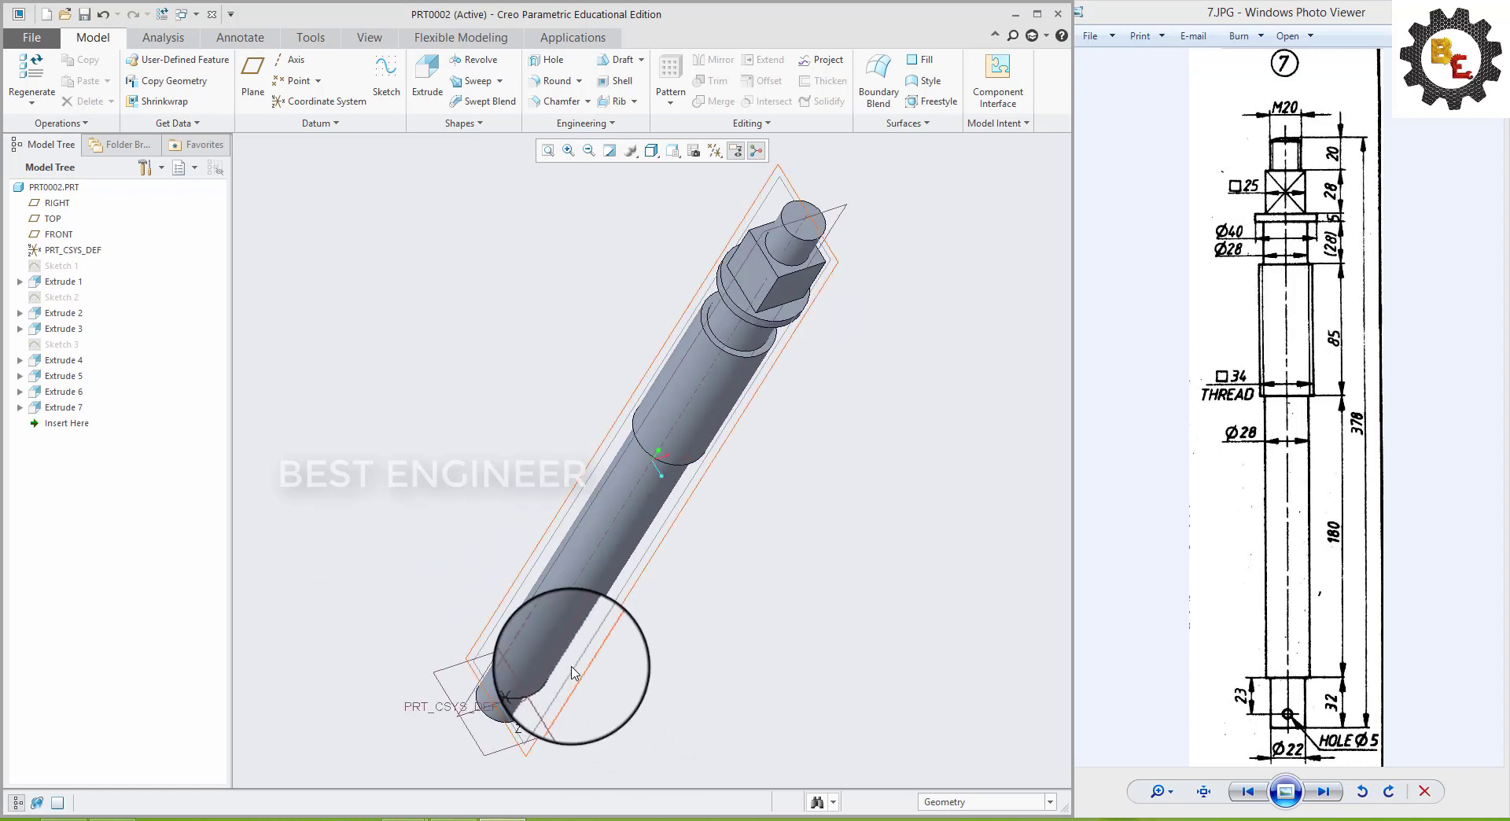
{"action": "left_click", "coordinate": [566, 669]}
{"action": "left_click", "coordinate": [582, 595]}
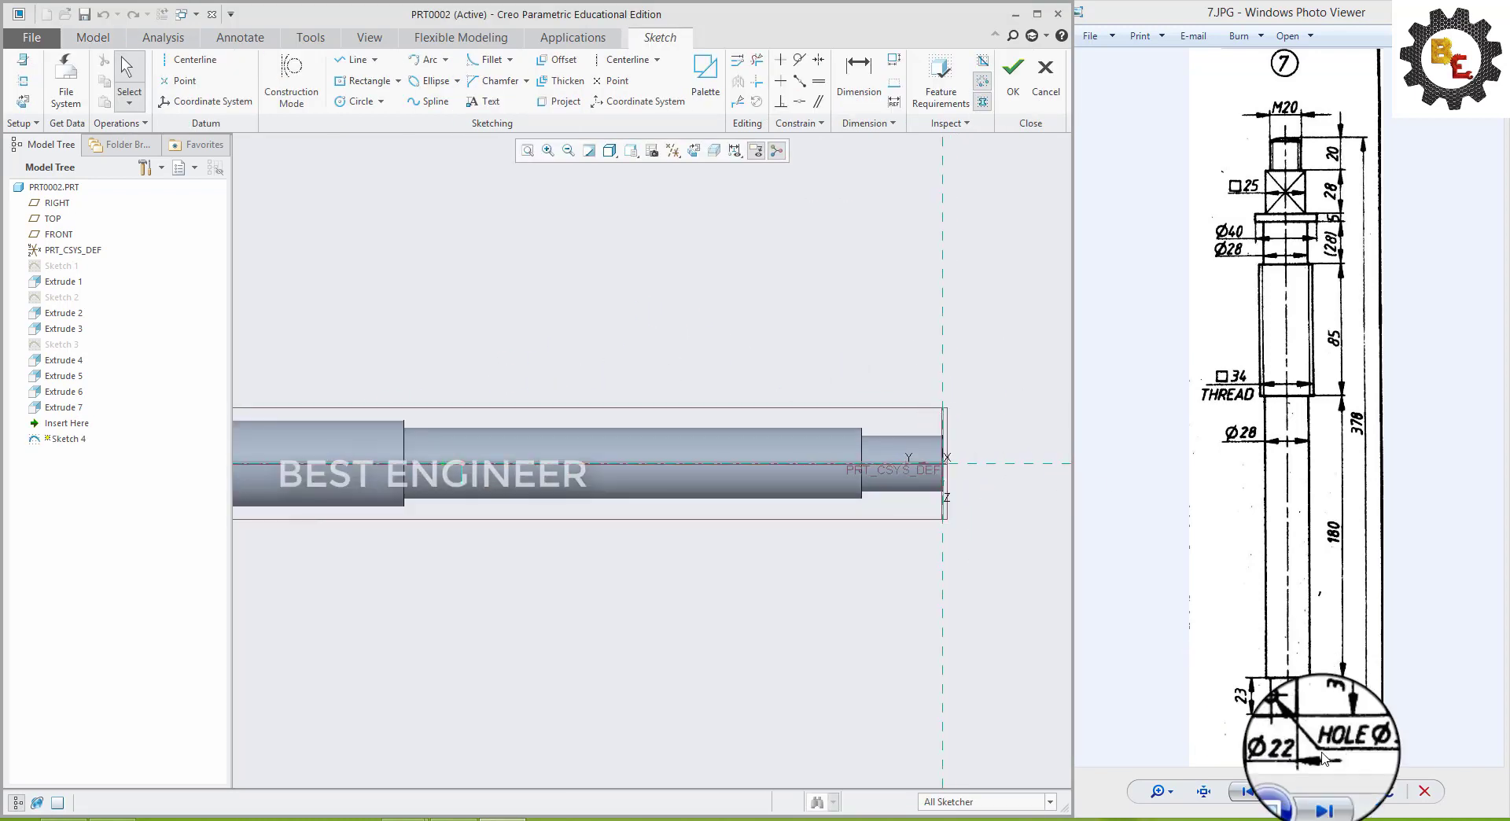
- Draw a small cross-hole circle at the origin near the shaft end, edit its diameter, and finish Sketch 4
{"action": "scroll", "coordinate": [982, 463], "scroll_direction": "down", "scroll_amount": 2}
{"action": "scroll", "coordinate": [981, 463], "scroll_direction": "down", "scroll_amount": 2}
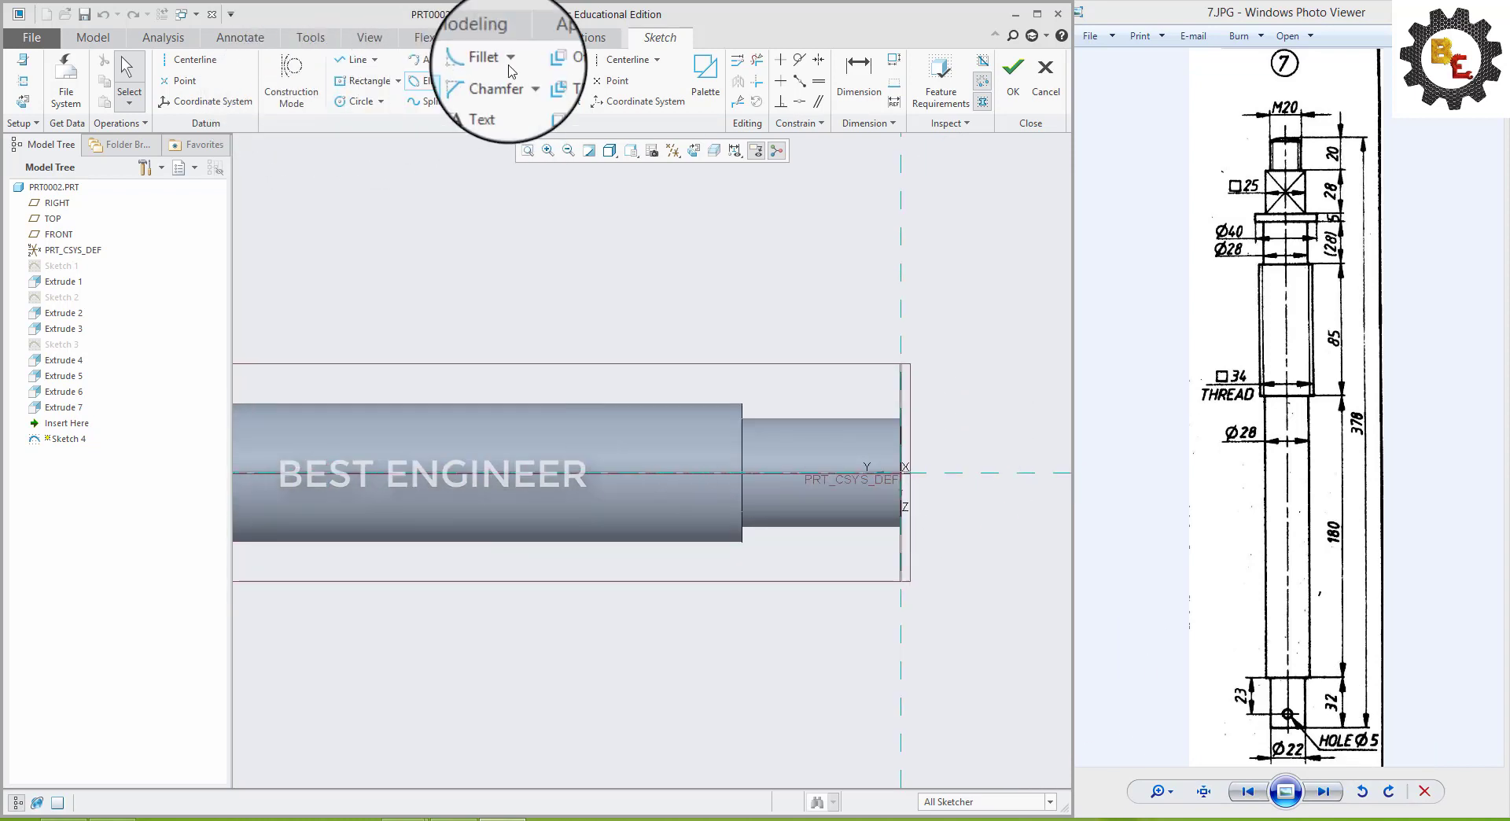
{"action": "left_click", "coordinate": [356, 101]}
{"action": "left_click", "coordinate": [846, 472]}
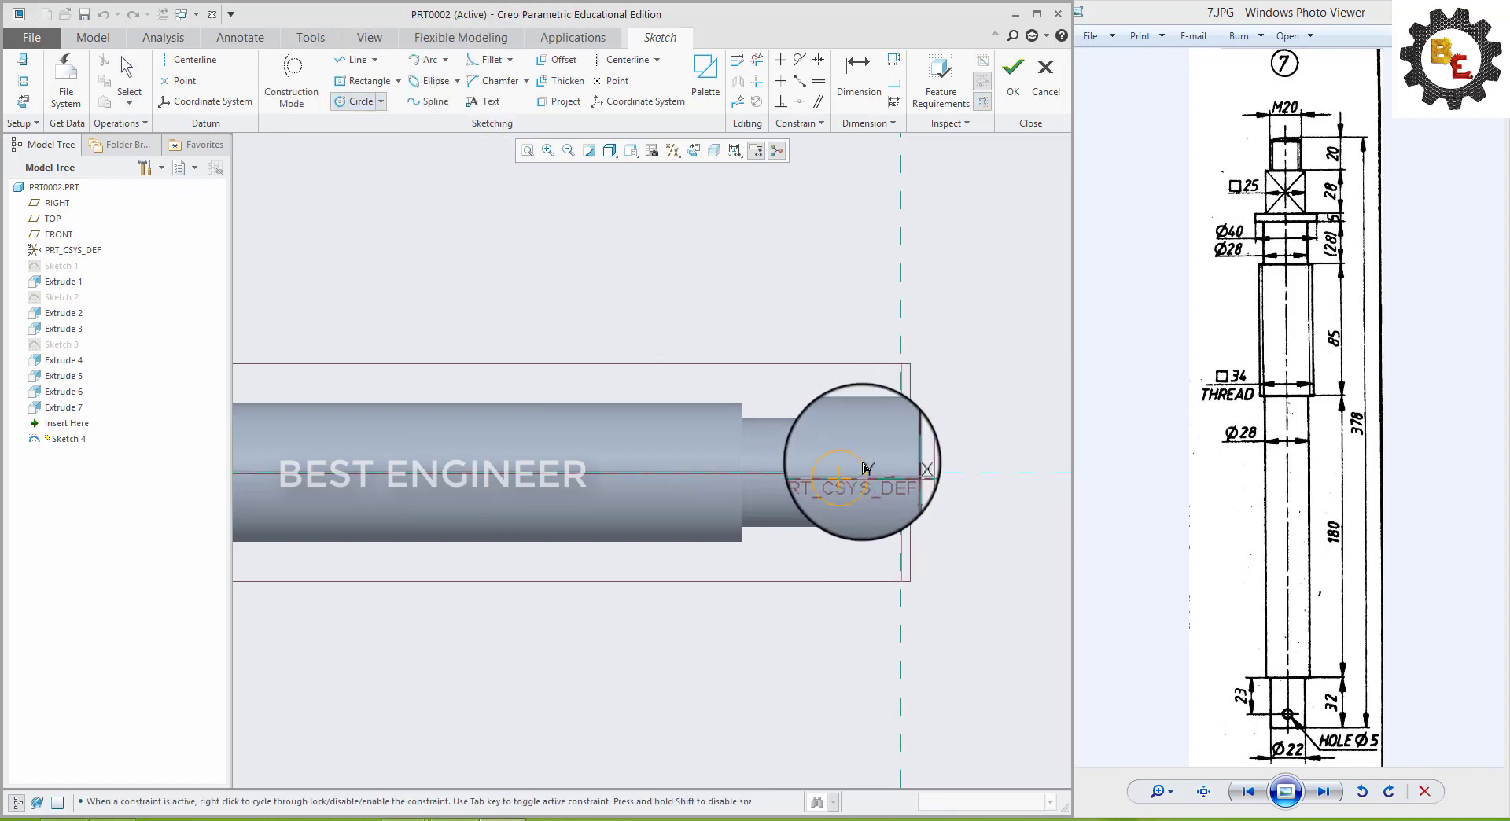
{"action": "left_click", "coordinate": [866, 467]}
{"action": "middle_click", "coordinate": [865, 467]}
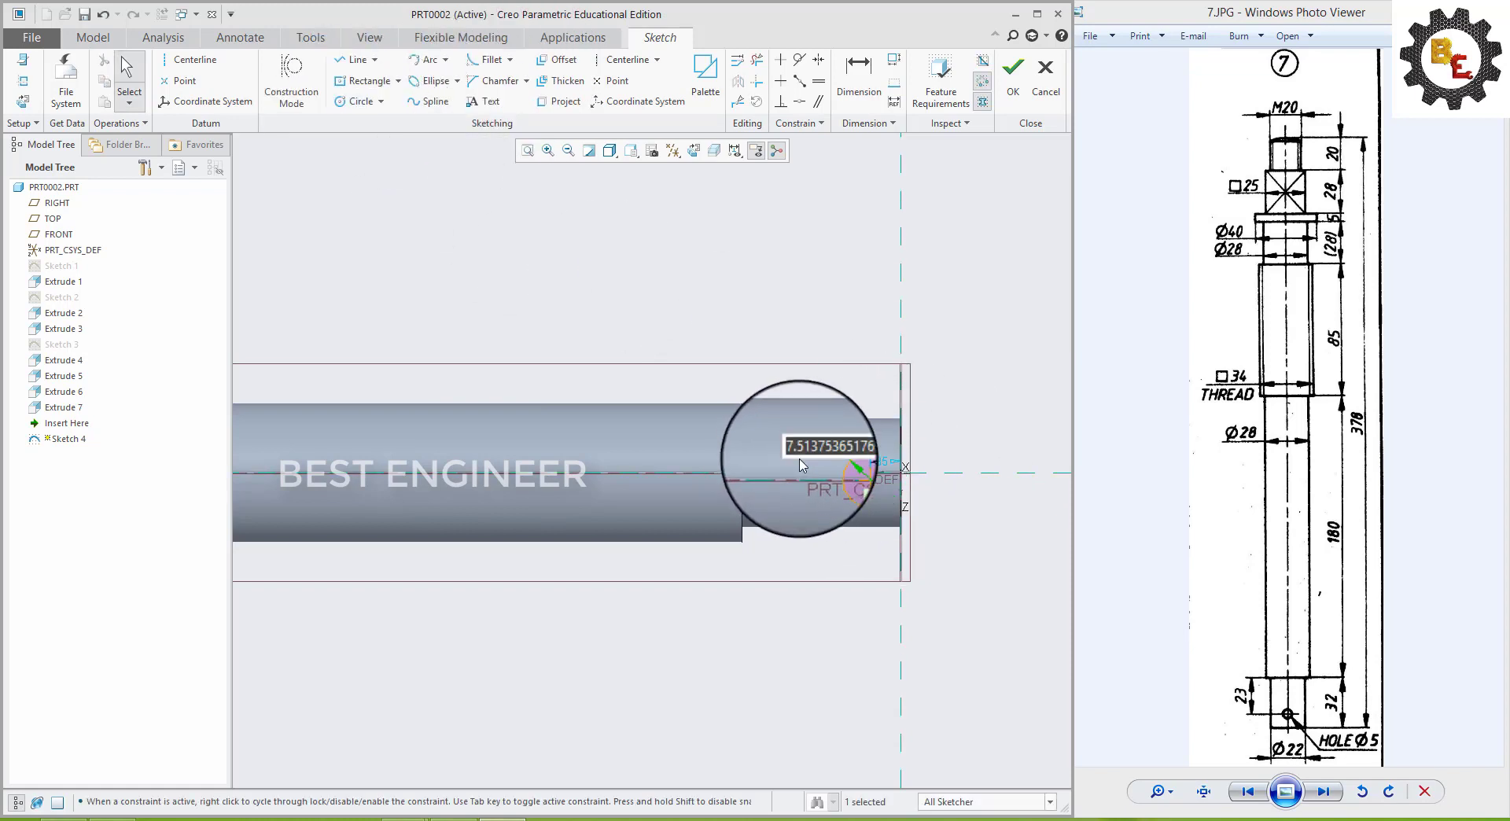
{"action": "scroll", "coordinate": [881, 430], "scroll_direction": "up", "scroll_amount": 1}
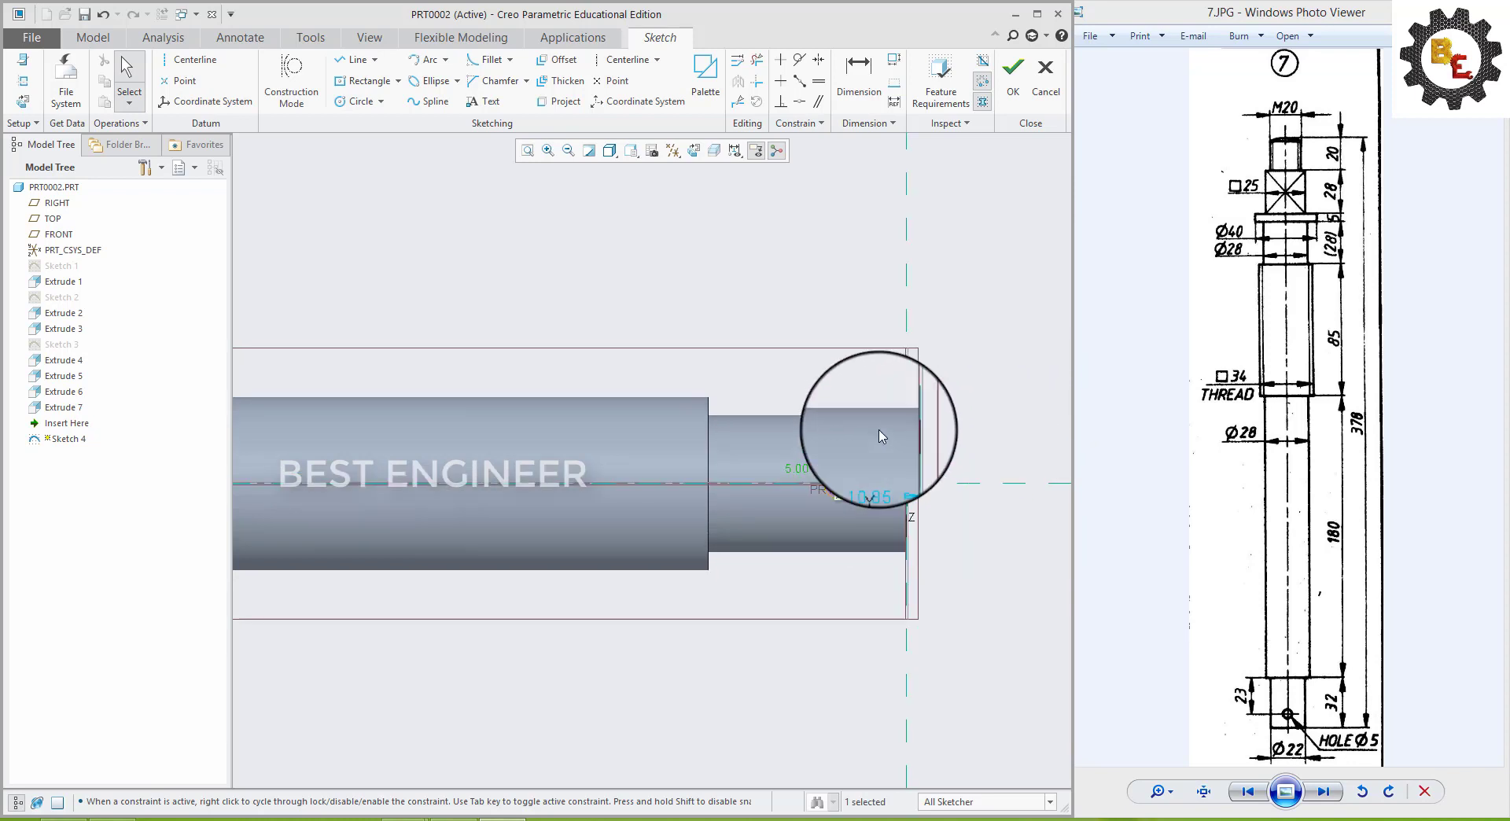
{"action": "scroll", "coordinate": [881, 430], "scroll_direction": "up", "scroll_amount": 1}
{"action": "double_click", "coordinate": [877, 482]}
{"action": "type", "text": "9"}
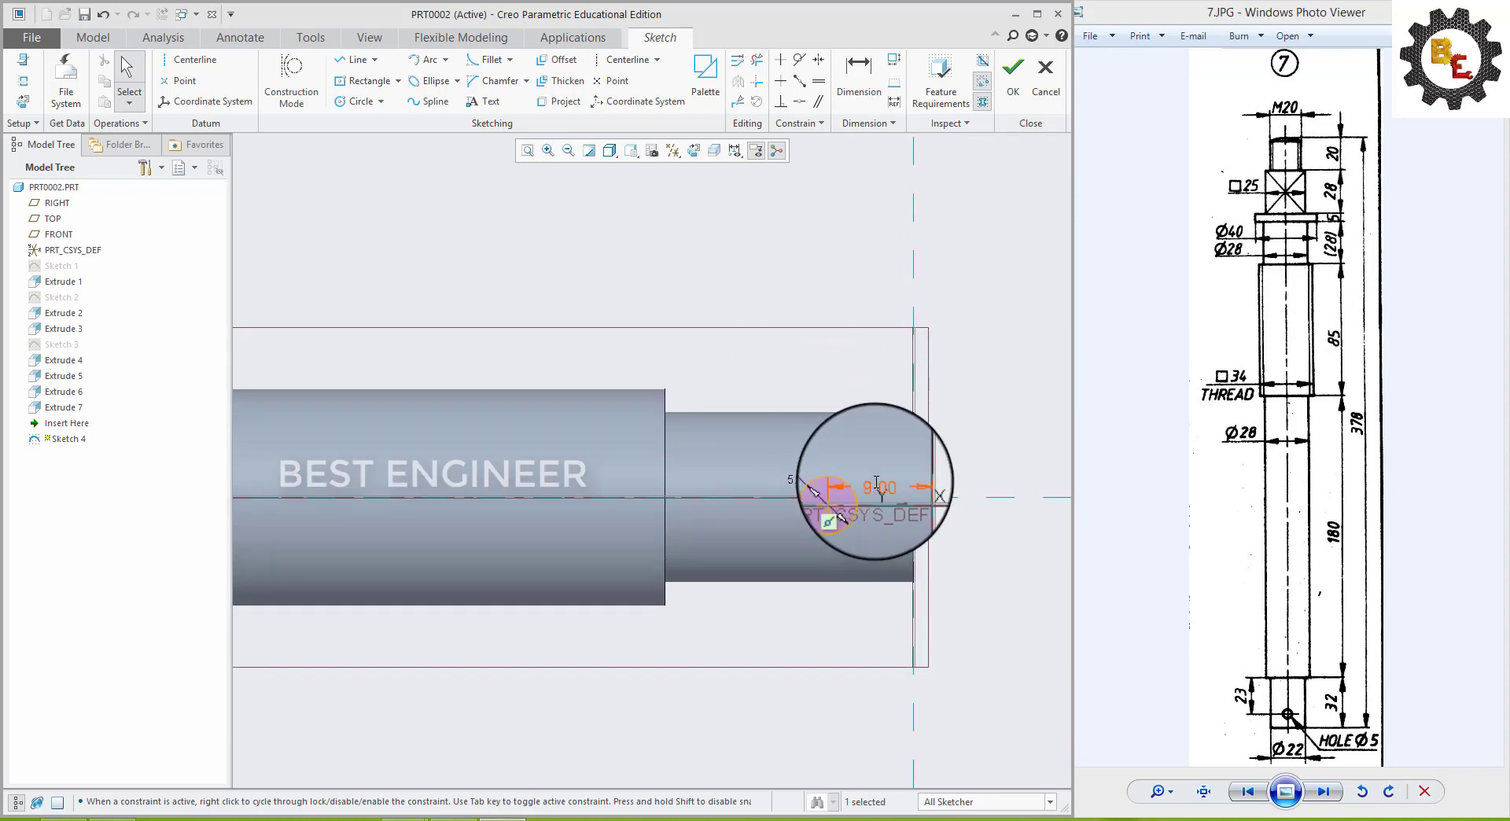
{"action": "left_click", "coordinate": [1013, 75]}
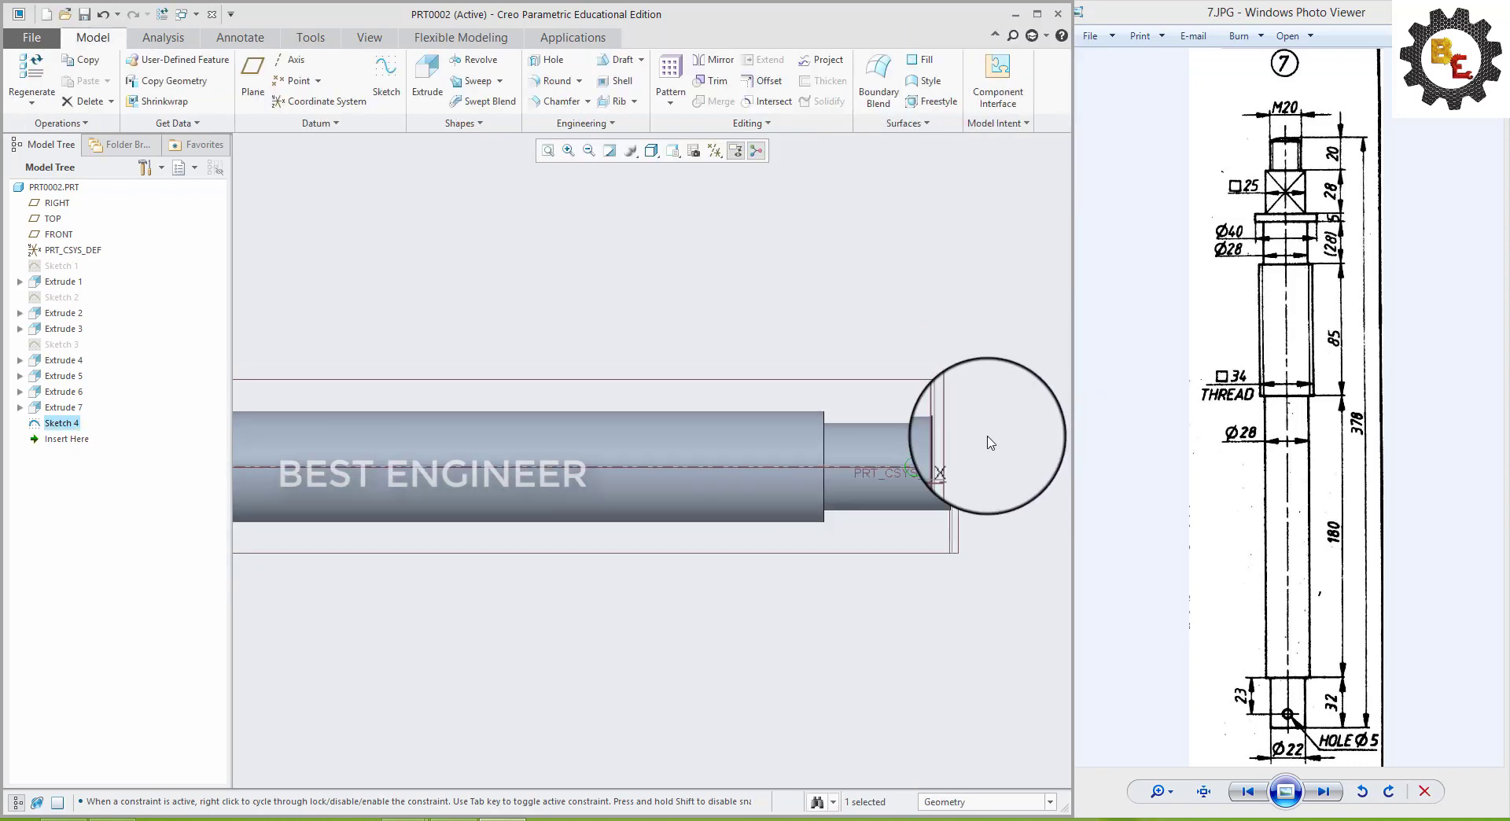
- Cut Sketch 4 through both sides of the shaft end as Extrude 8
{"action": "left_click", "coordinate": [427, 75]}
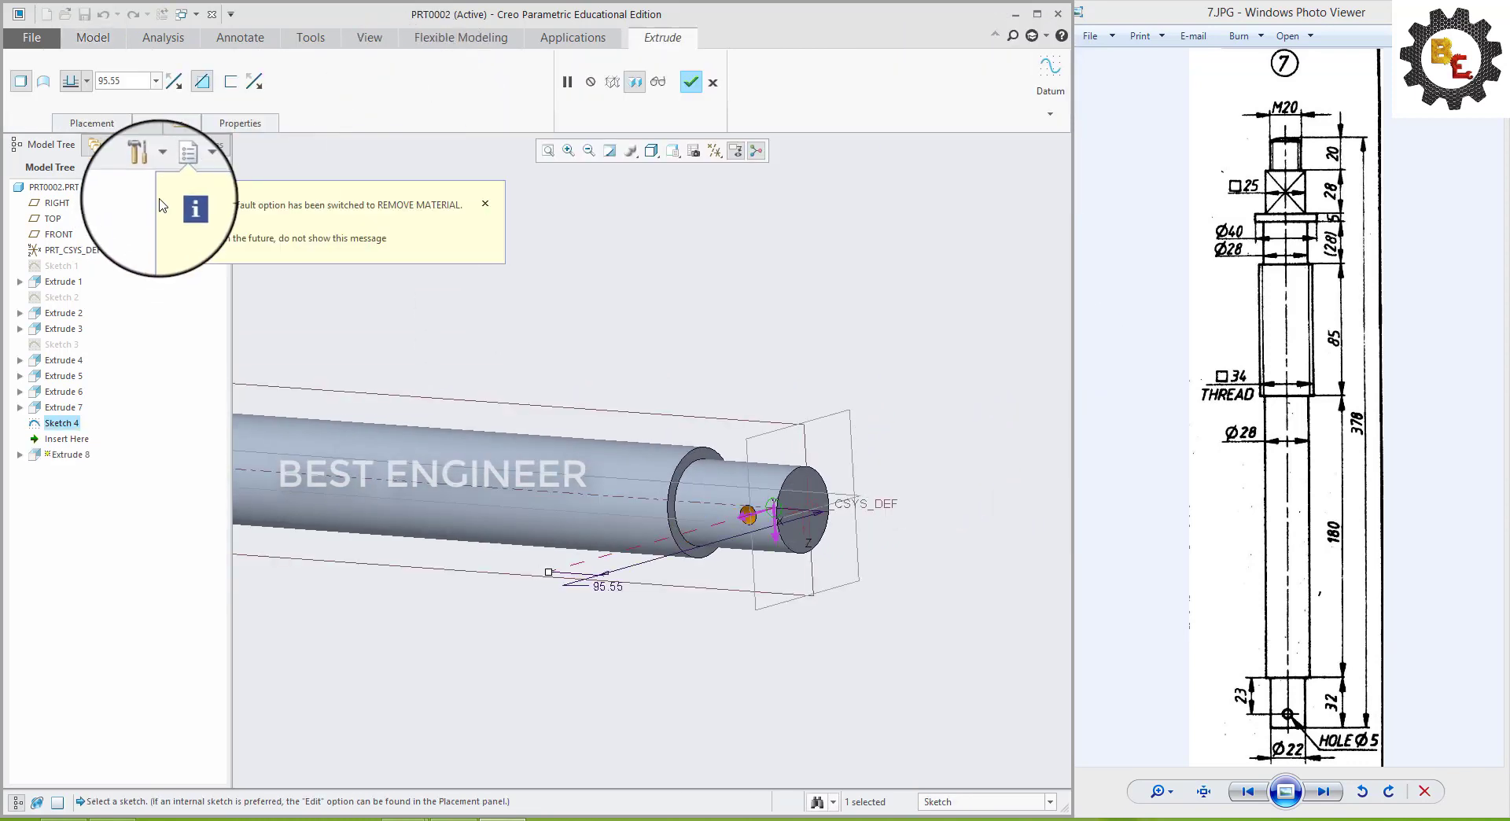
{"action": "left_click", "coordinate": [86, 81]}
{"action": "left_click", "coordinate": [72, 114]}
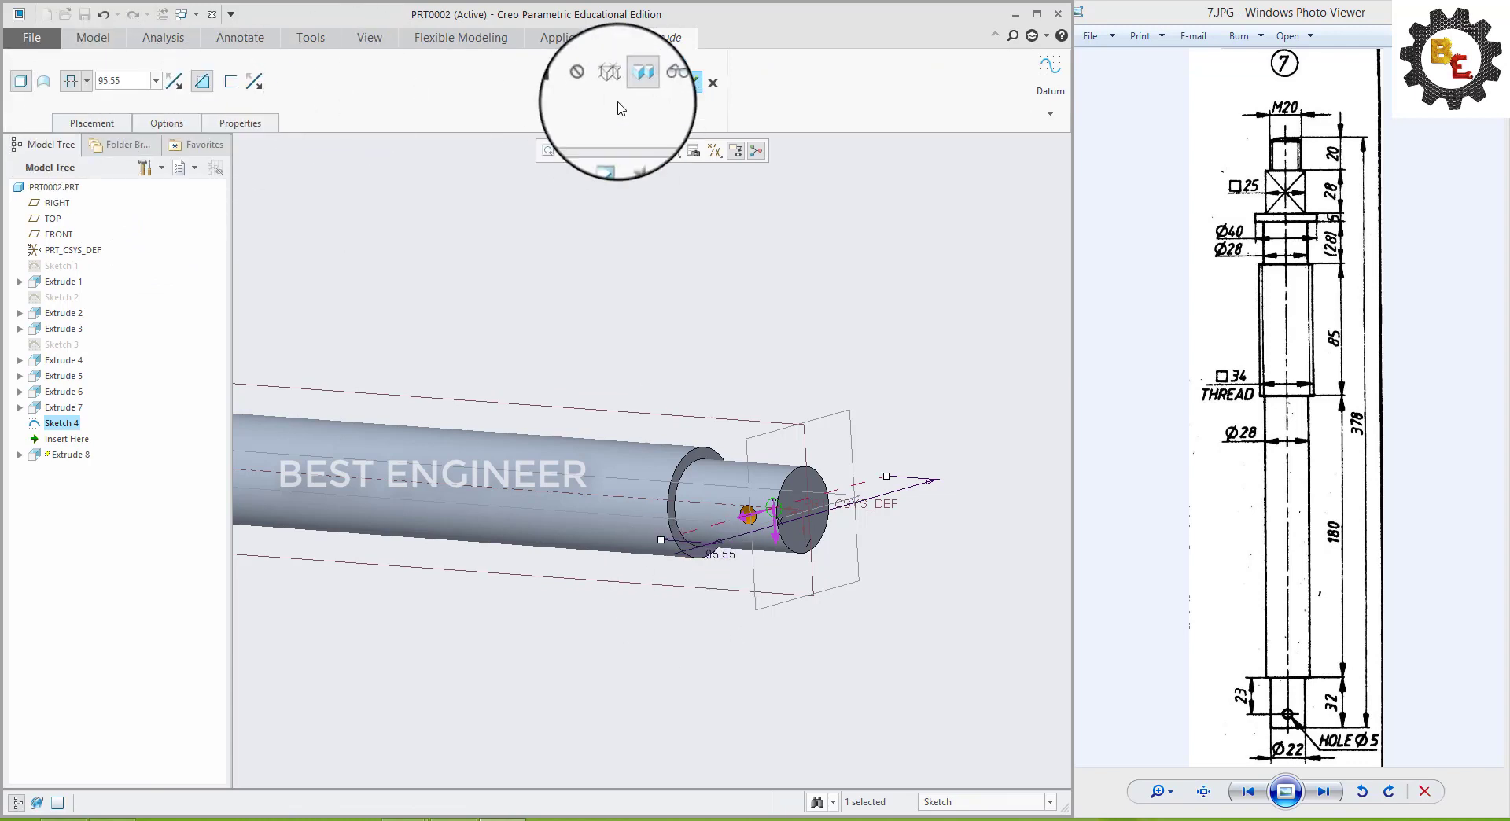
{"action": "left_click", "coordinate": [696, 79]}
{"action": "scroll", "coordinate": [715, 621], "scroll_direction": "down", "scroll_amount": 3}
{"action": "mouse_move", "coordinate": [735, 596]}
{"action": "middle_mouse_down"}
{"action": "mouse_move", "coordinate": [829, 431]}
{"action": "mouse_move", "coordinate": [681, 614]}
{"action": "mouse_move", "coordinate": [836, 583]}
{"action": "mouse_move", "coordinate": [826, 701]}
{"action": "mouse_move", "coordinate": [862, 677]}
{"action": "mouse_move", "coordinate": [734, 663]}
{"action": "middle_mouse_up"}
- Give the whole shaft a red appearance
{"action": "left_click_drag", "start_coordinate": [836, 707], "coordinate": [270, 432]}
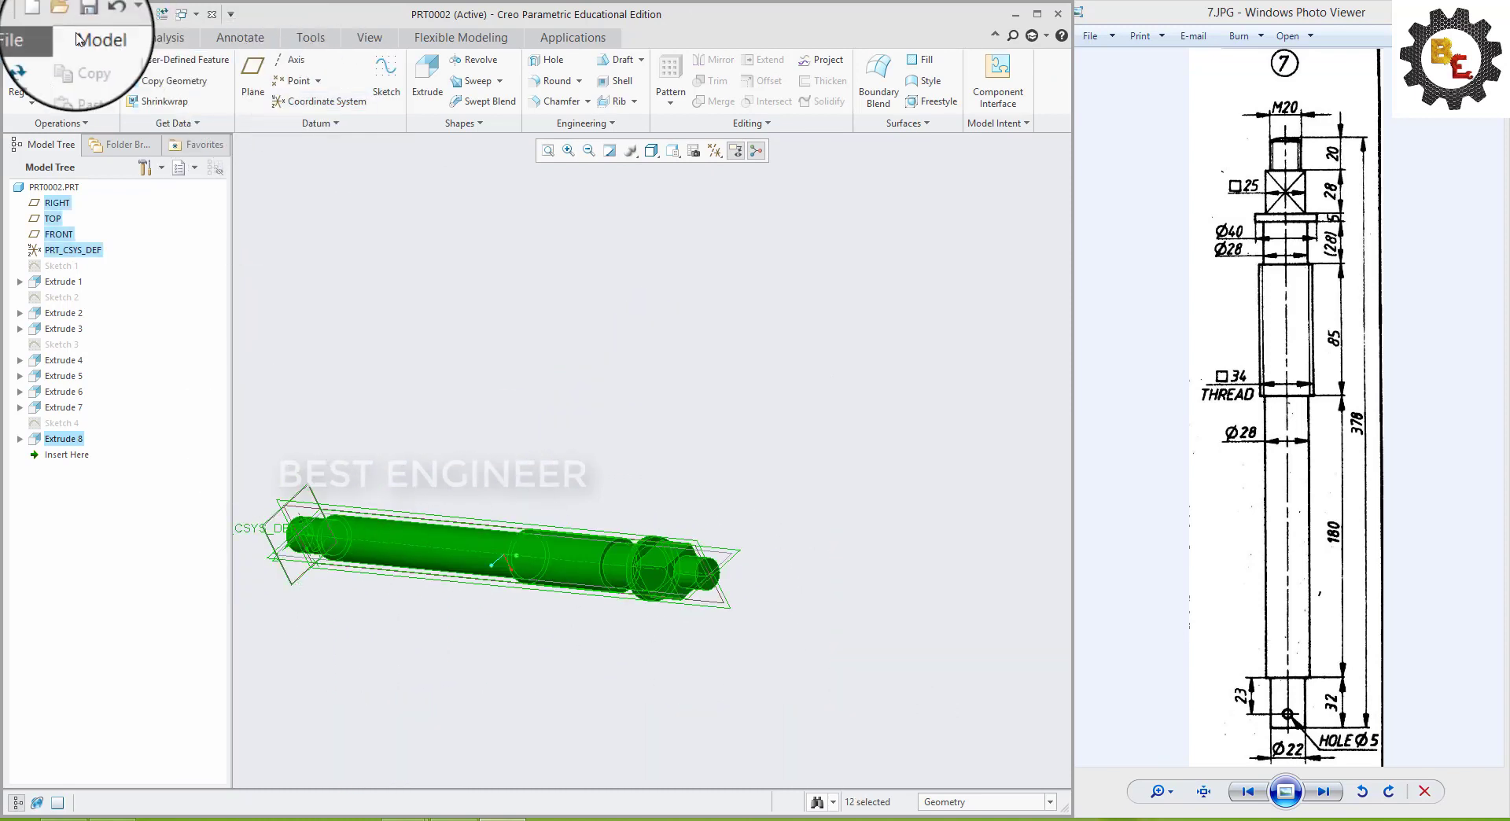
{"action": "left_click", "coordinate": [369, 37]}
{"action": "left_click", "coordinate": [166, 69]}
- Sketch concentric Ø22 and Ø32 circles on the FRONT plane of PRT0003
{"action": "mouse_move", "coordinate": [835, 691]}
{"action": "middle_mouse_down"}
{"action": "mouse_move", "coordinate": [823, 634]}
{"action": "mouse_move", "coordinate": [715, 641]}
{"action": "mouse_move", "coordinate": [857, 641]}
{"action": "mouse_move", "coordinate": [803, 629]}
{"action": "mouse_move", "coordinate": [769, 596]}
{"action": "mouse_move", "coordinate": [516, 192]}
{"action": "mouse_move", "coordinate": [581, 188]}
{"action": "mouse_move", "coordinate": [887, 394]}
{"action": "mouse_move", "coordinate": [903, 432]}
{"action": "middle_mouse_up"}
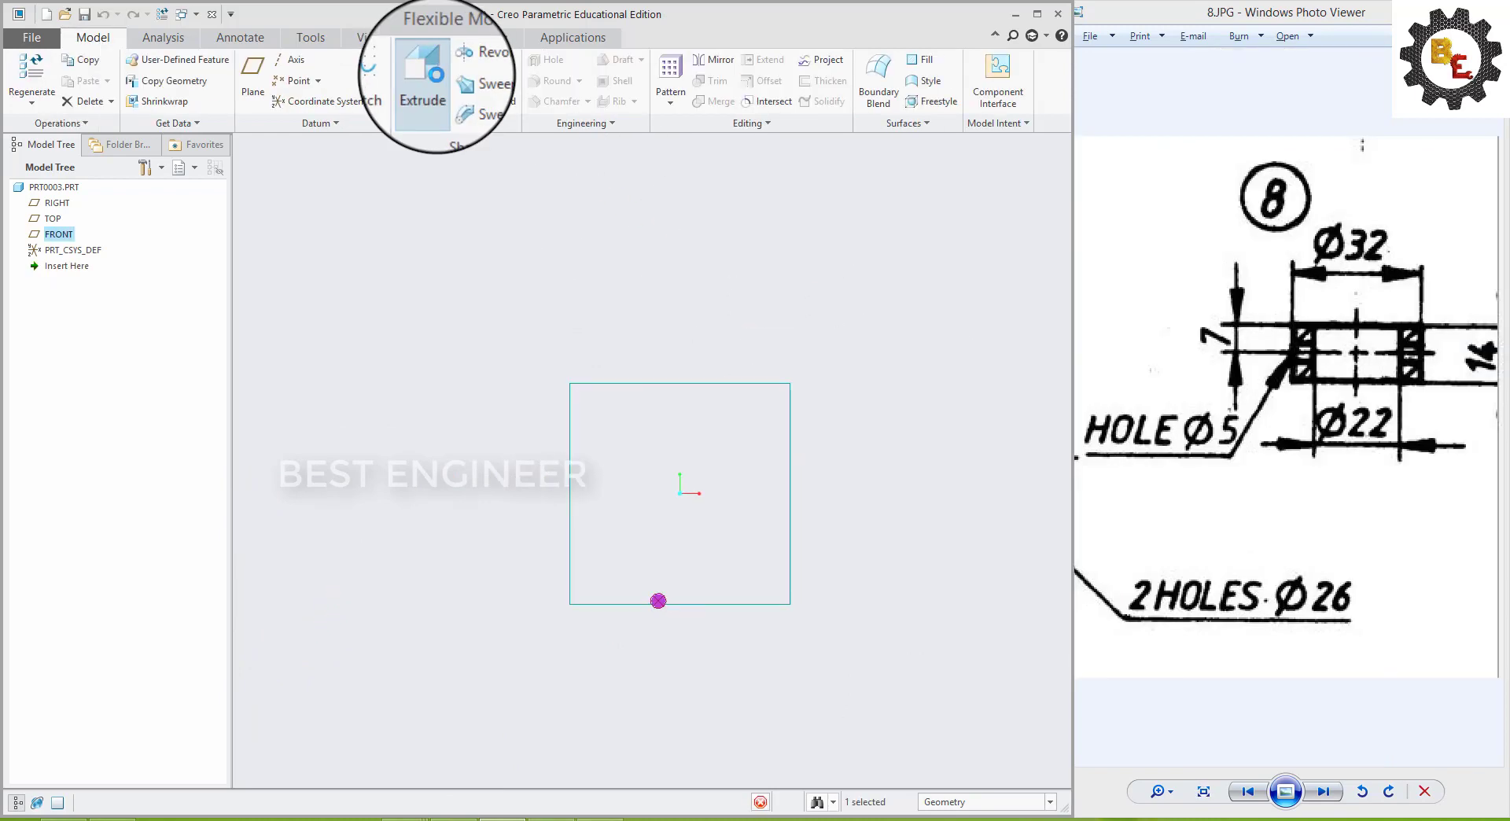
{"action": "left_click", "coordinate": [423, 86]}
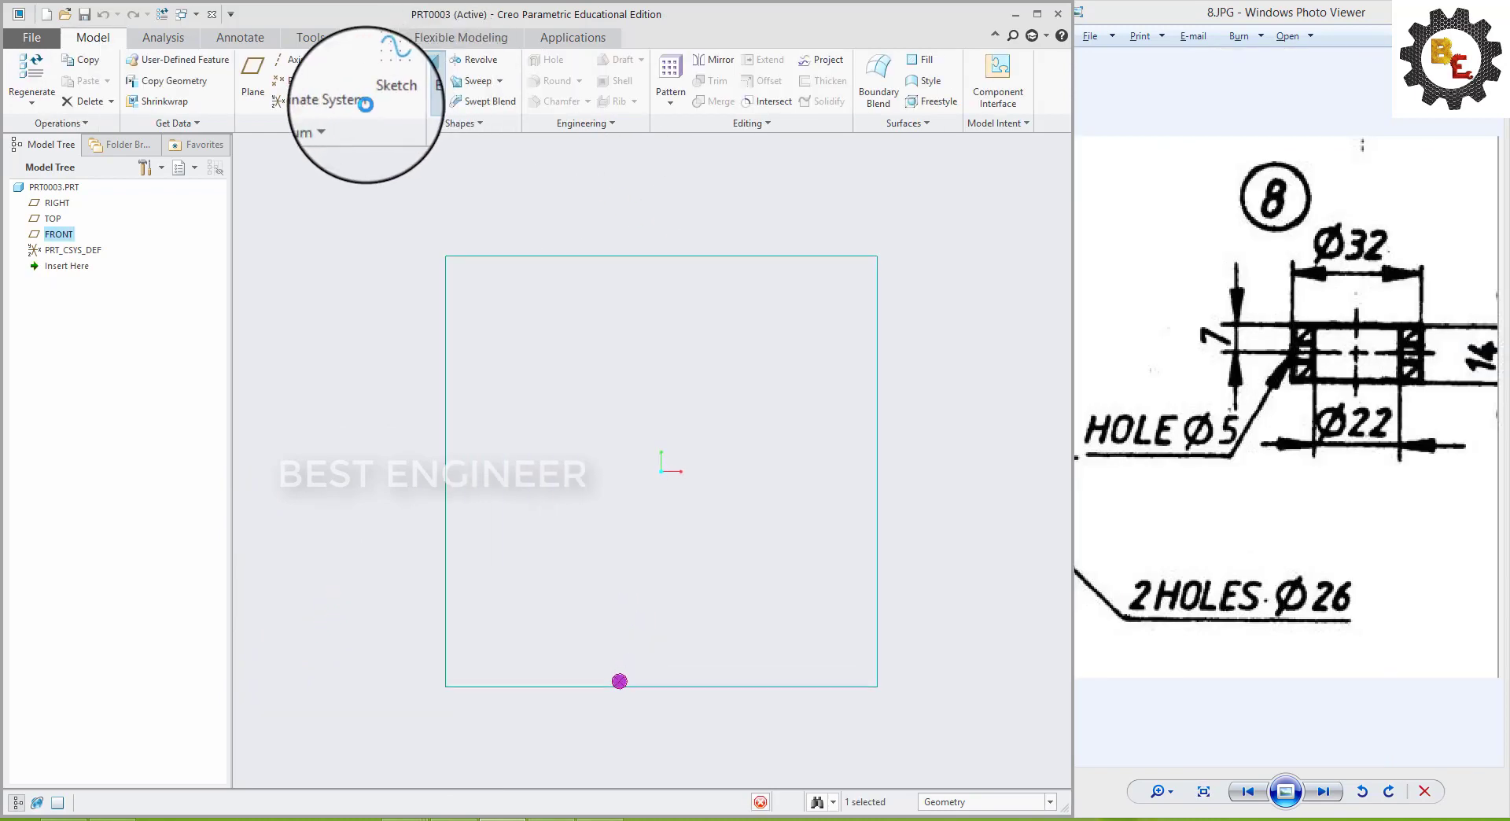
{"action": "left_click", "coordinate": [352, 100]}
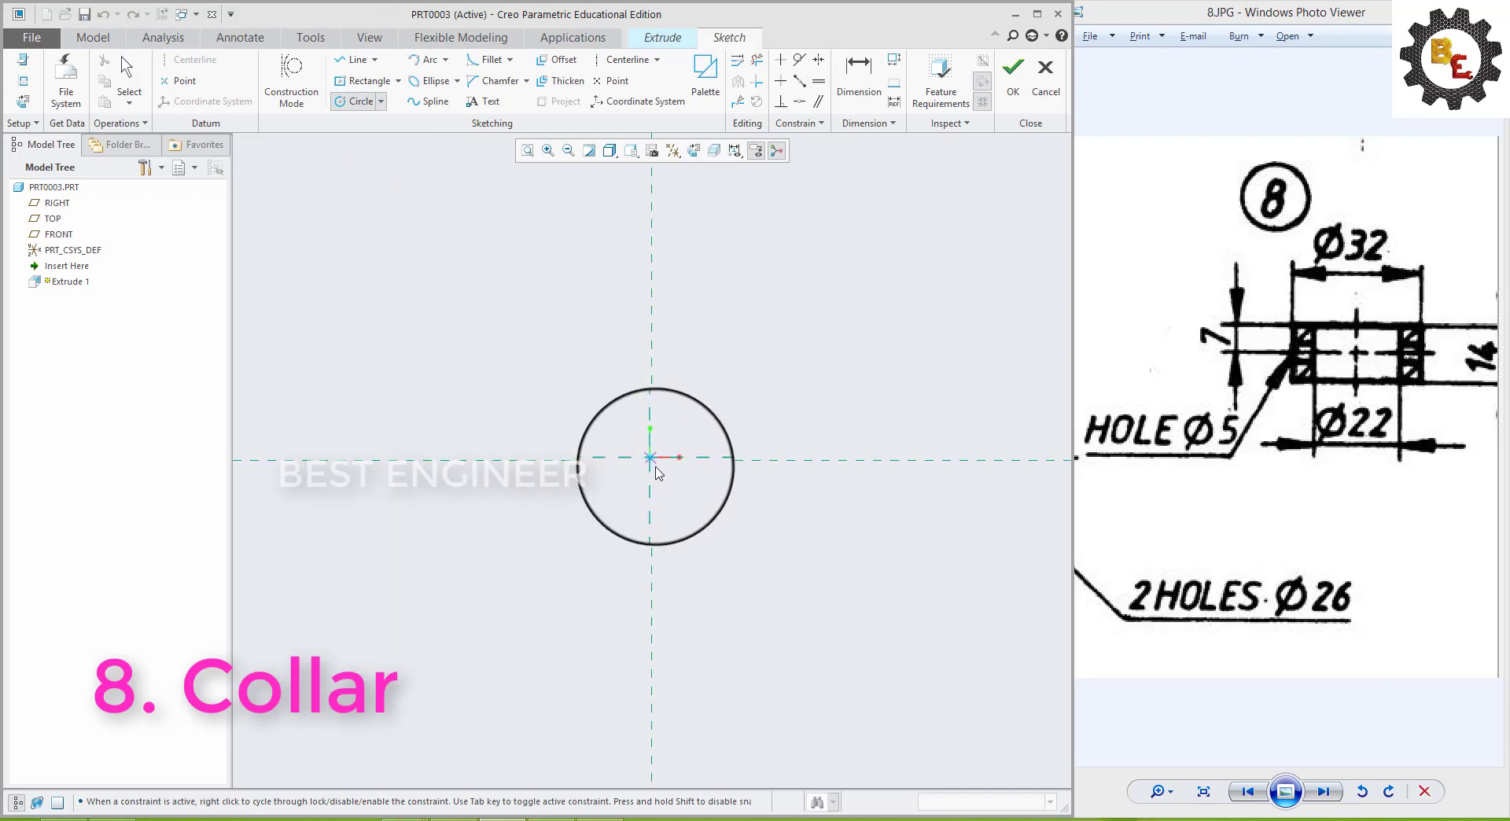
{"action": "left_click", "coordinate": [653, 460]}
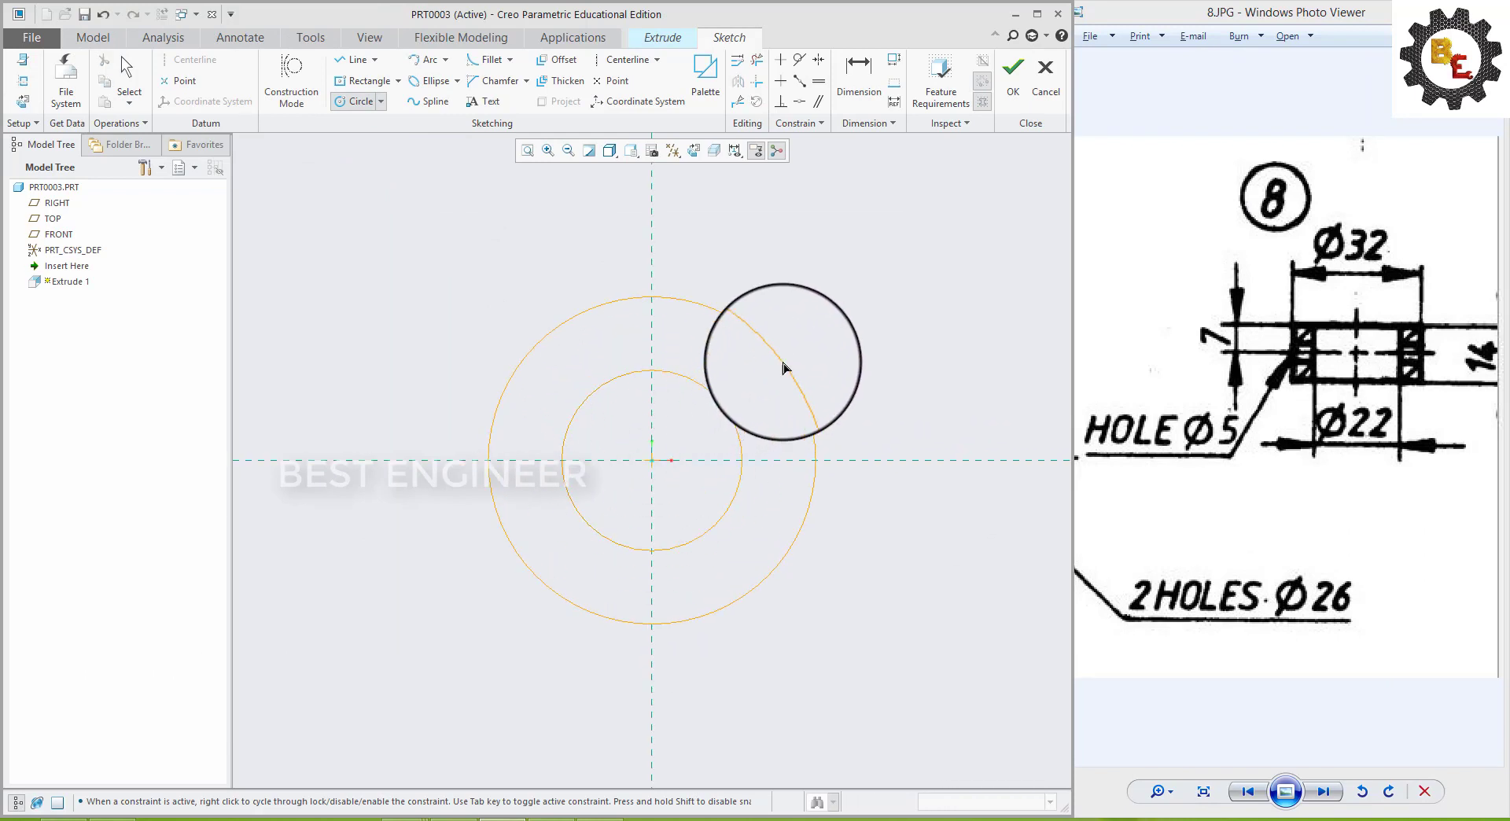
{"action": "middle_click", "coordinate": [487, 429]}
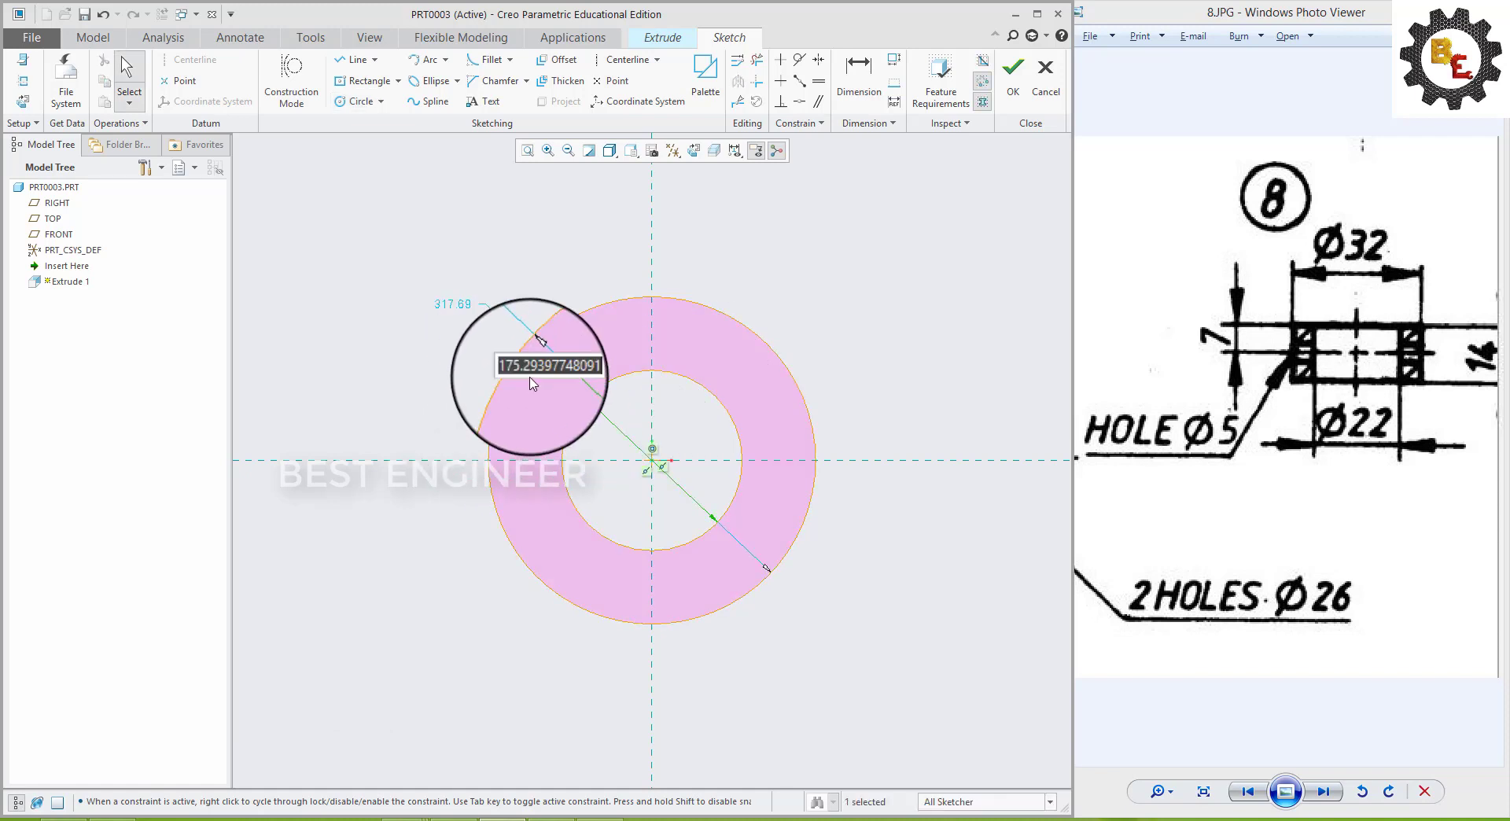
{"action": "key", "text": "Return"}
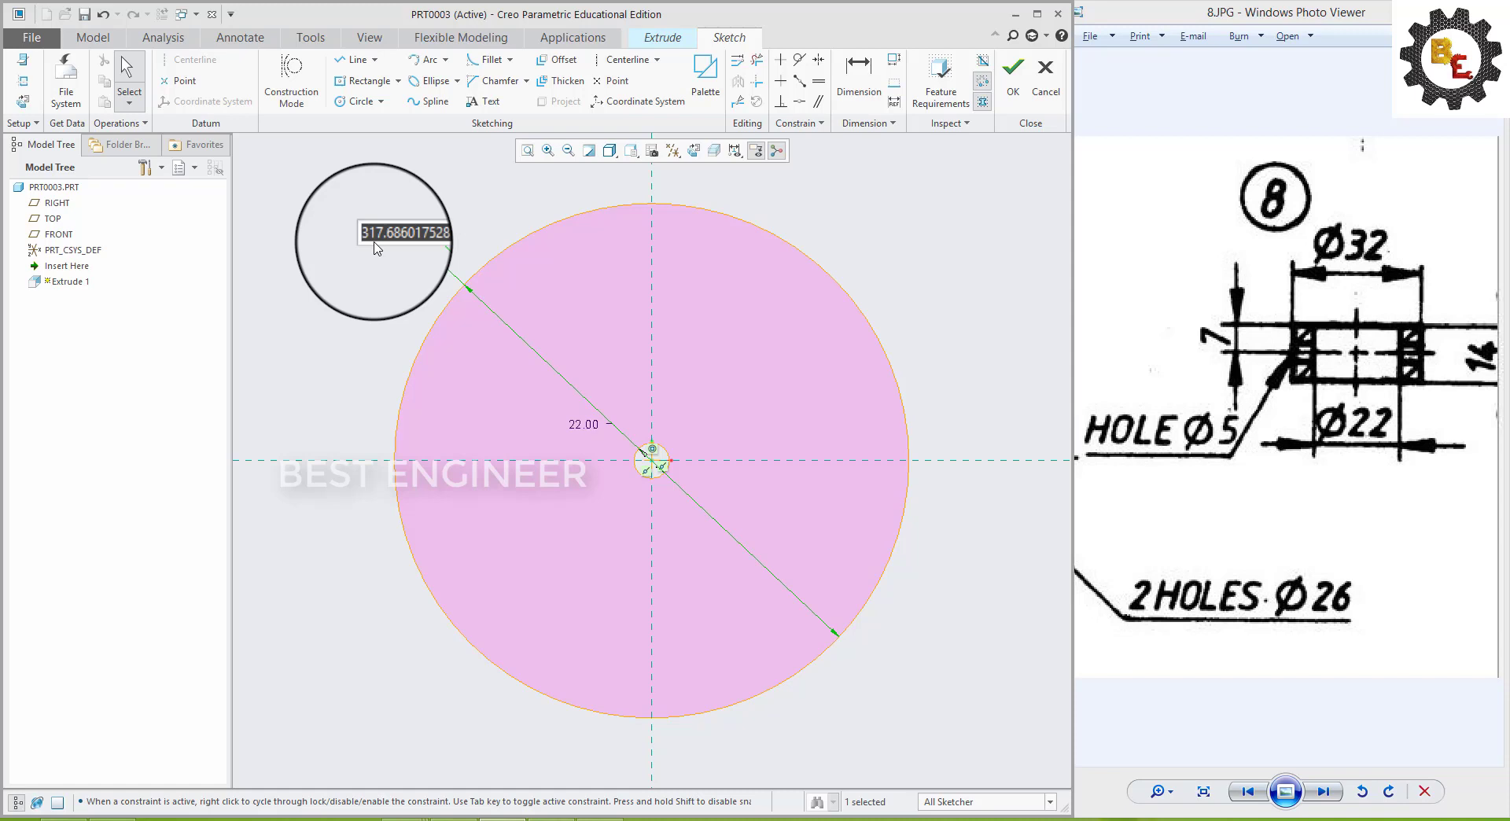
{"action": "type", "text": "32"}
{"action": "key", "text": "Return"}
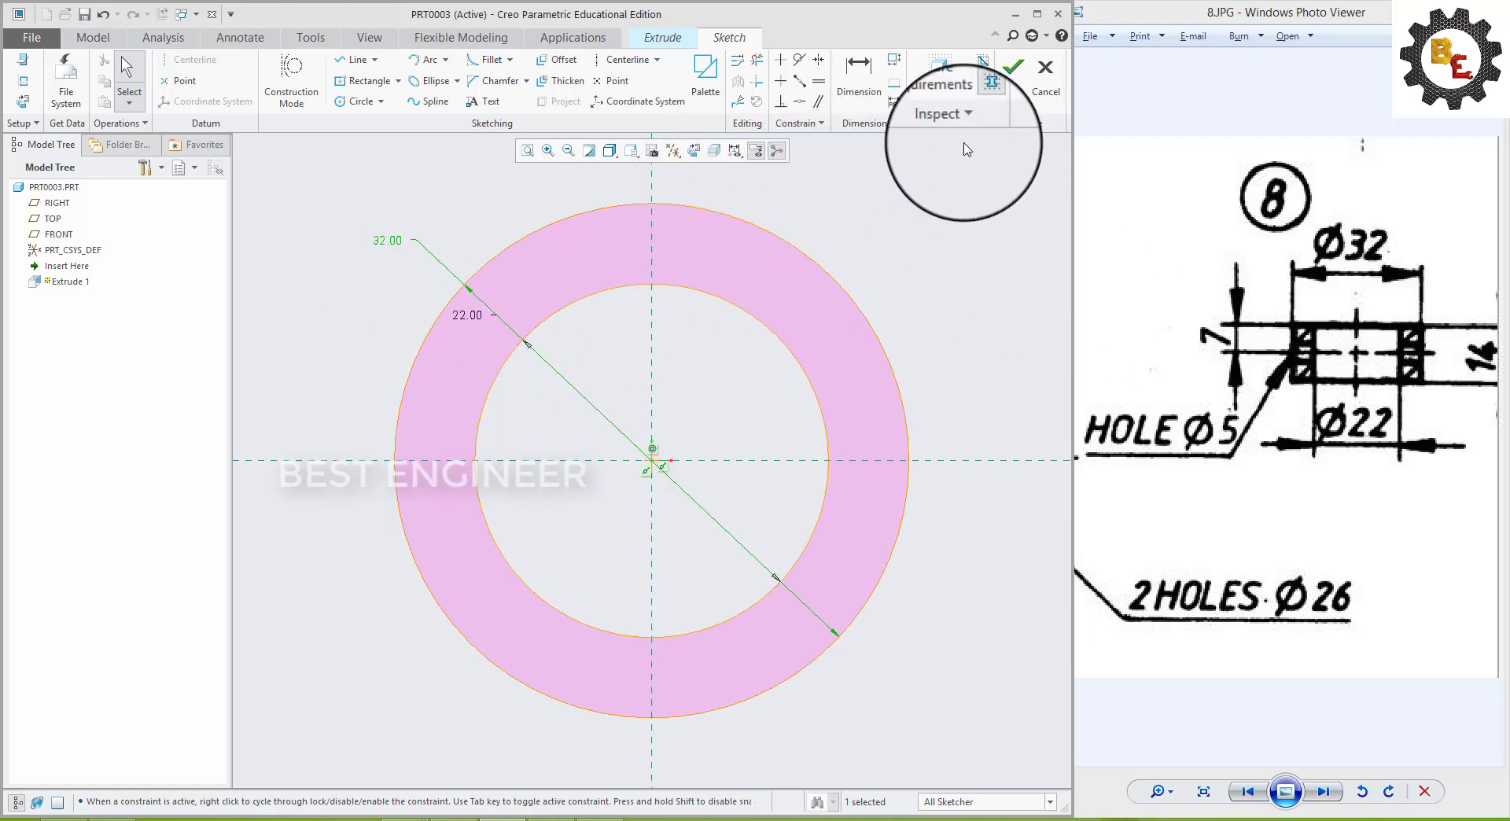
- Extrude the ring sketch 14 deep as Extrude 1
{"action": "left_click", "coordinate": [1013, 70]}
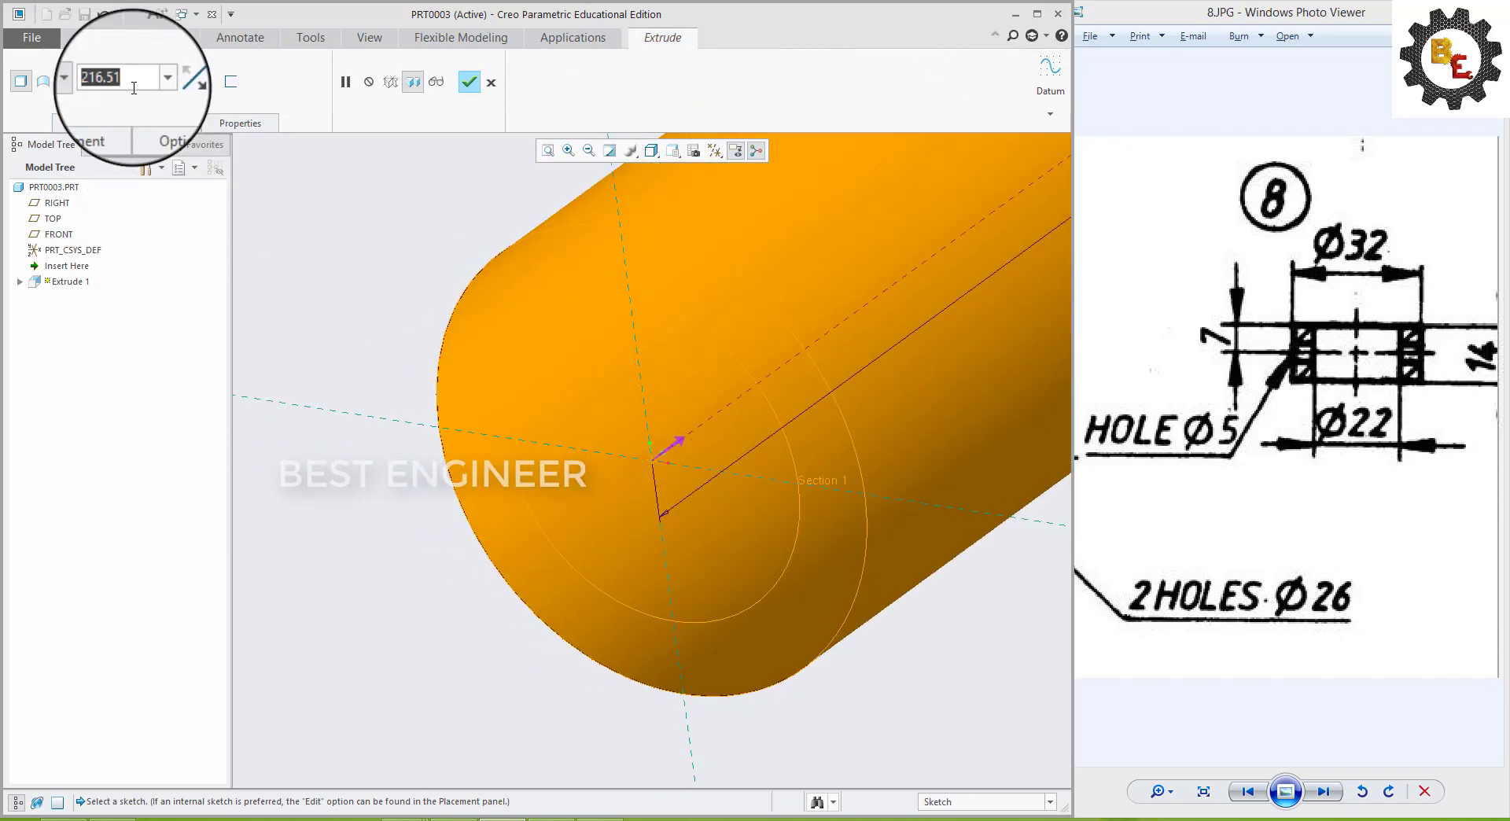
{"action": "type", "text": "14"}
{"action": "key", "text": "Return"}
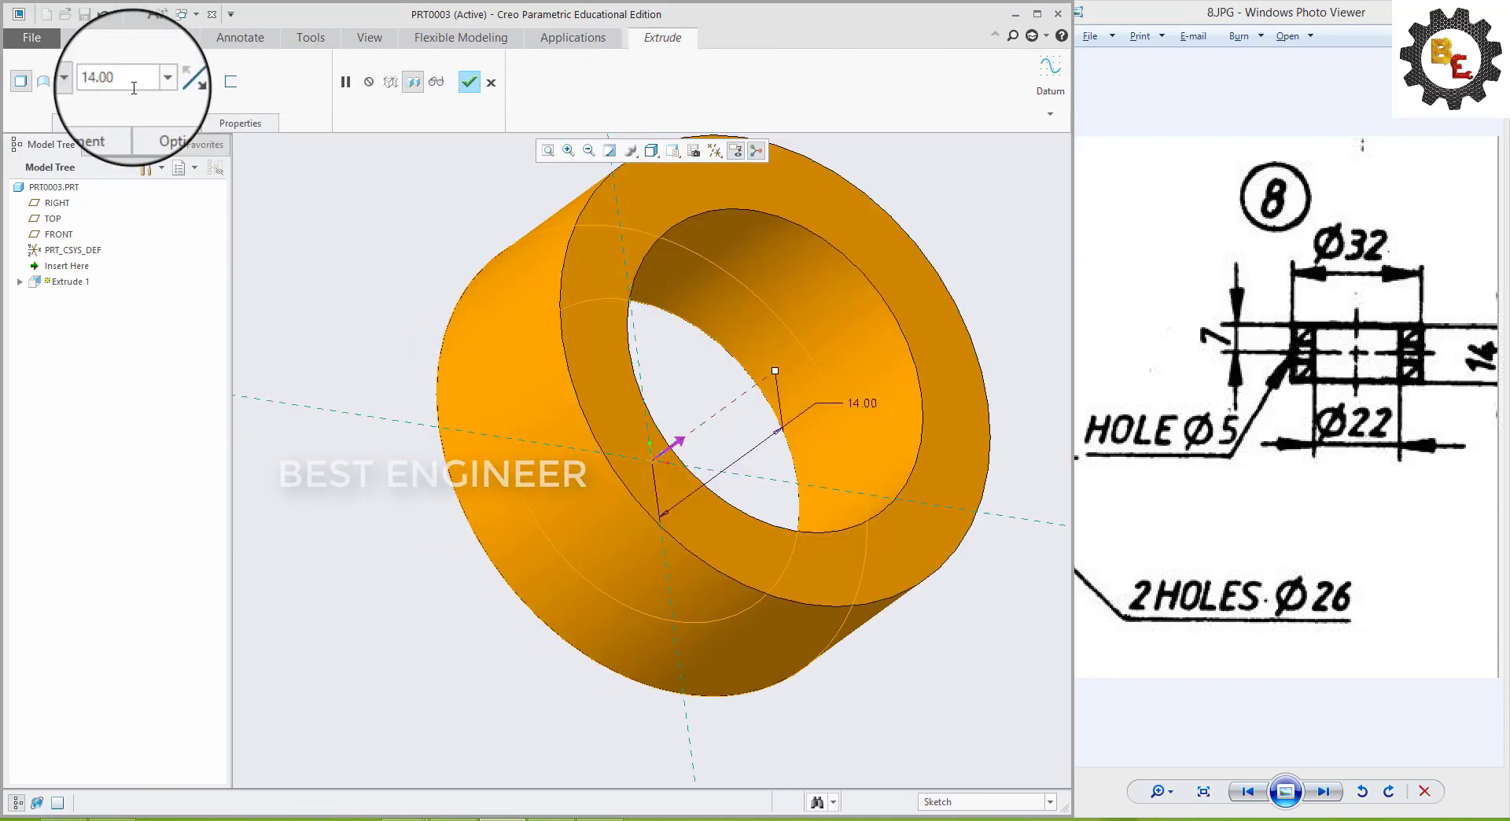
{"action": "left_click", "coordinate": [469, 82]}
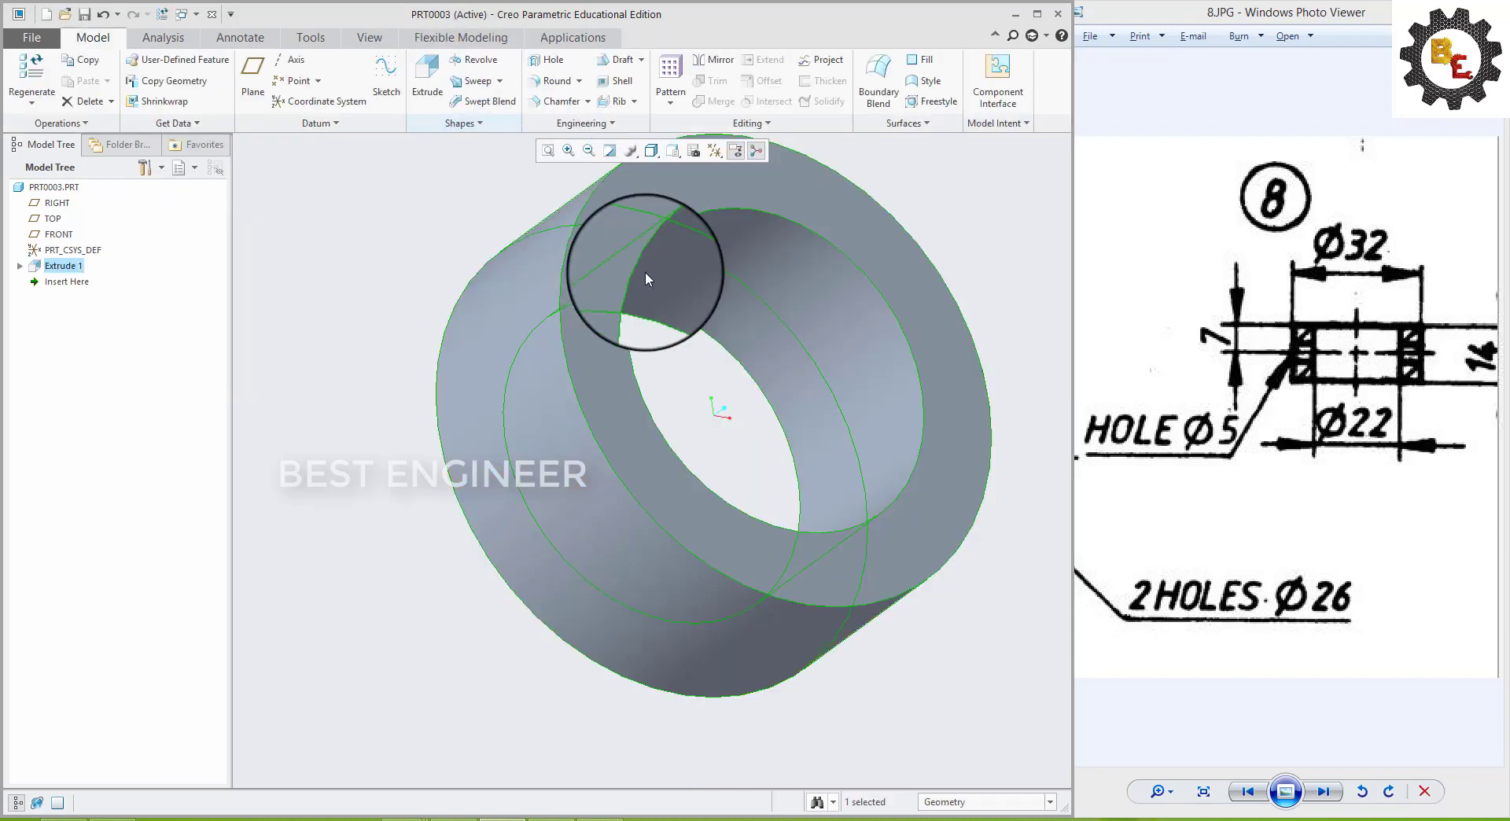
- Show all datum planes and coordinate systems, turn the ring upright, and select RIGHT
{"action": "scroll", "coordinate": [796, 333], "scroll_direction": "up", "scroll_amount": 3}
{"action": "left_click", "coordinate": [714, 151]}
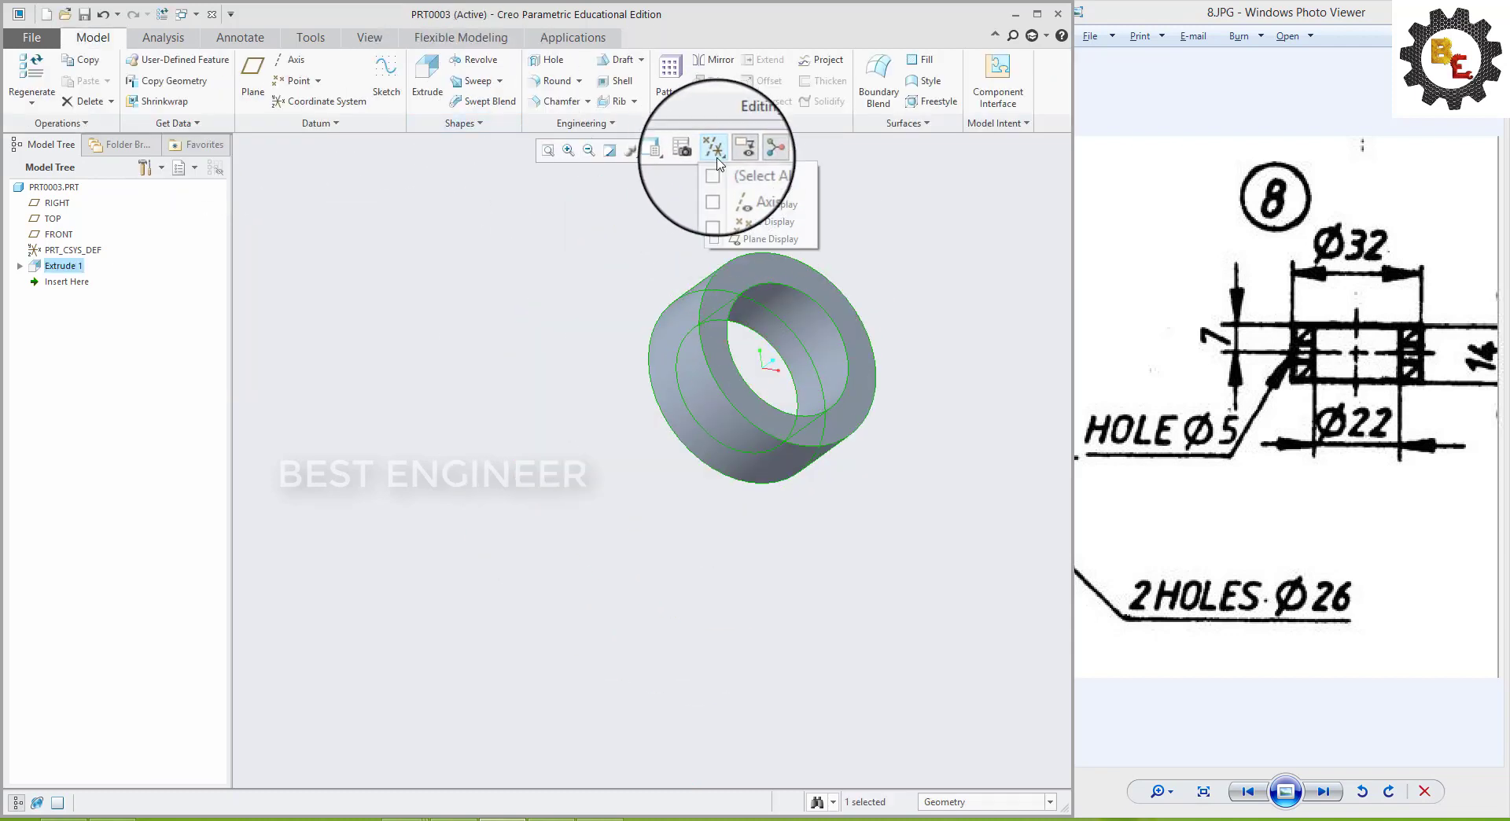
{"action": "left_click", "coordinate": [716, 175]}
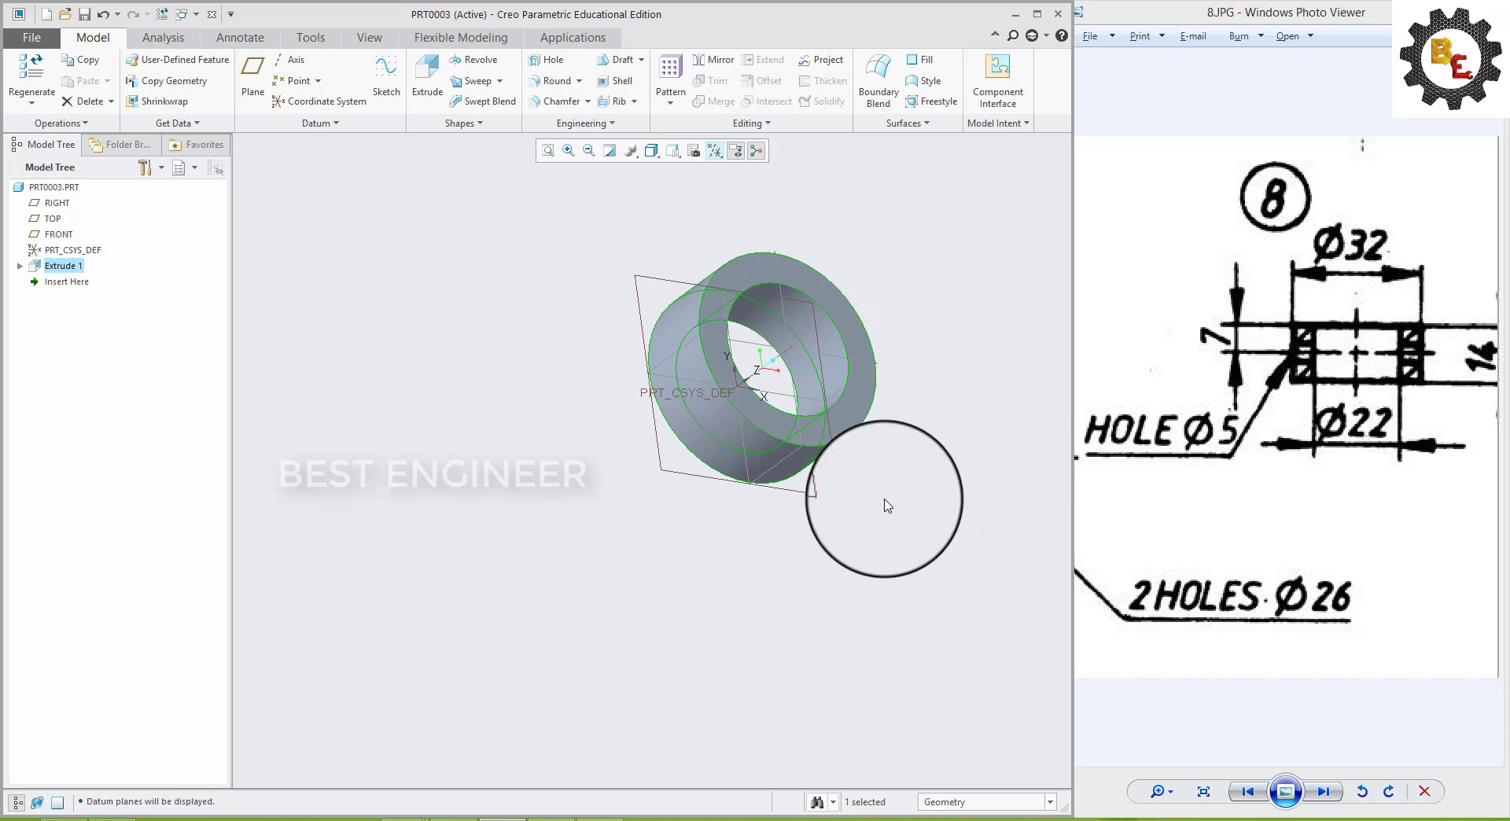
{"action": "mouse_move", "coordinate": [887, 505]}
{"action": "middle_mouse_down"}
{"action": "mouse_move", "coordinate": [836, 472]}
{"action": "mouse_move", "coordinate": [883, 441]}
{"action": "mouse_move", "coordinate": [745, 425]}
{"action": "mouse_move", "coordinate": [731, 361]}
{"action": "middle_mouse_up"}
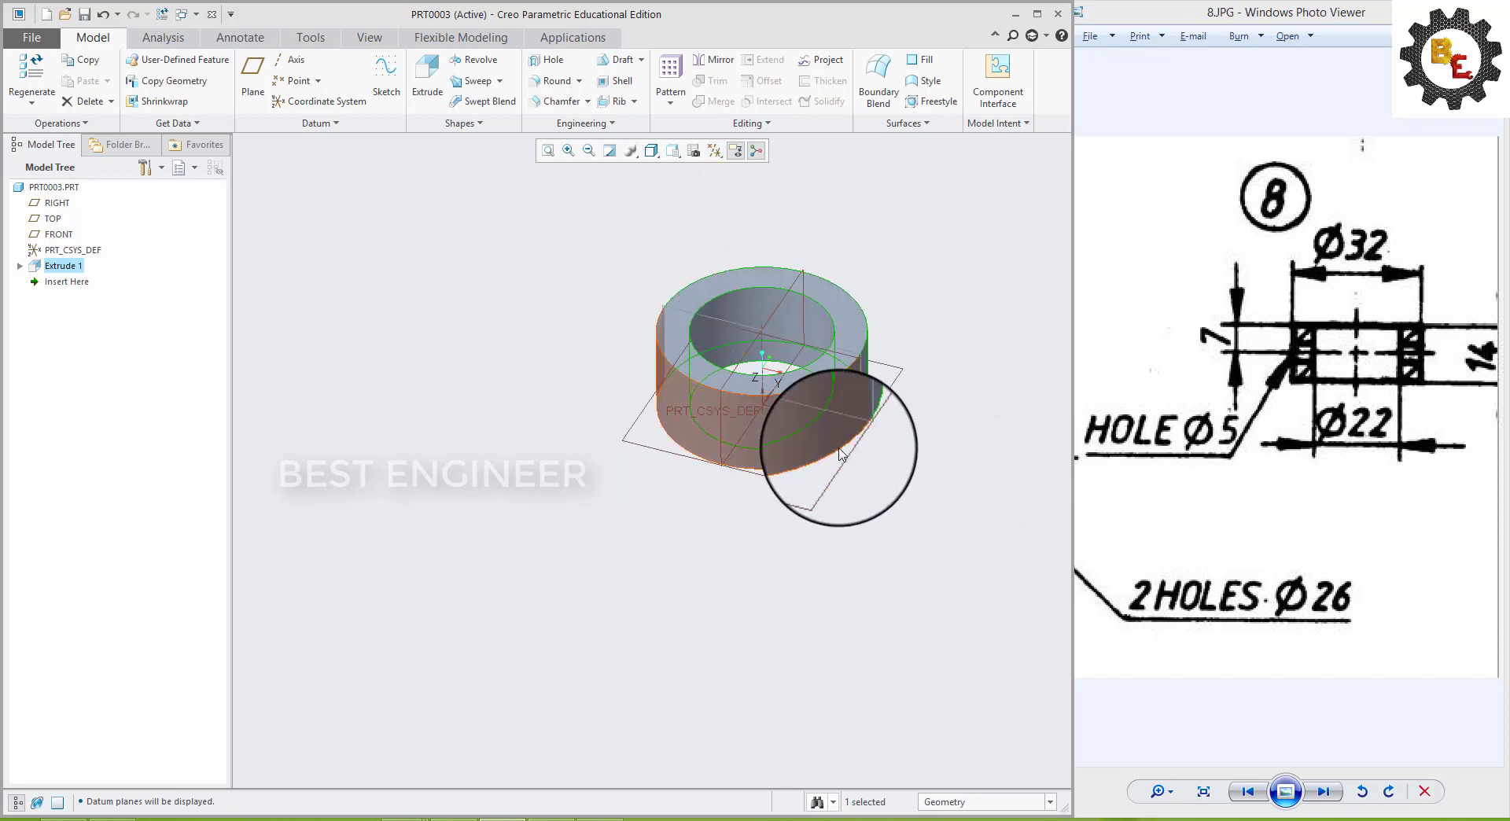
{"action": "left_click", "coordinate": [847, 384]}
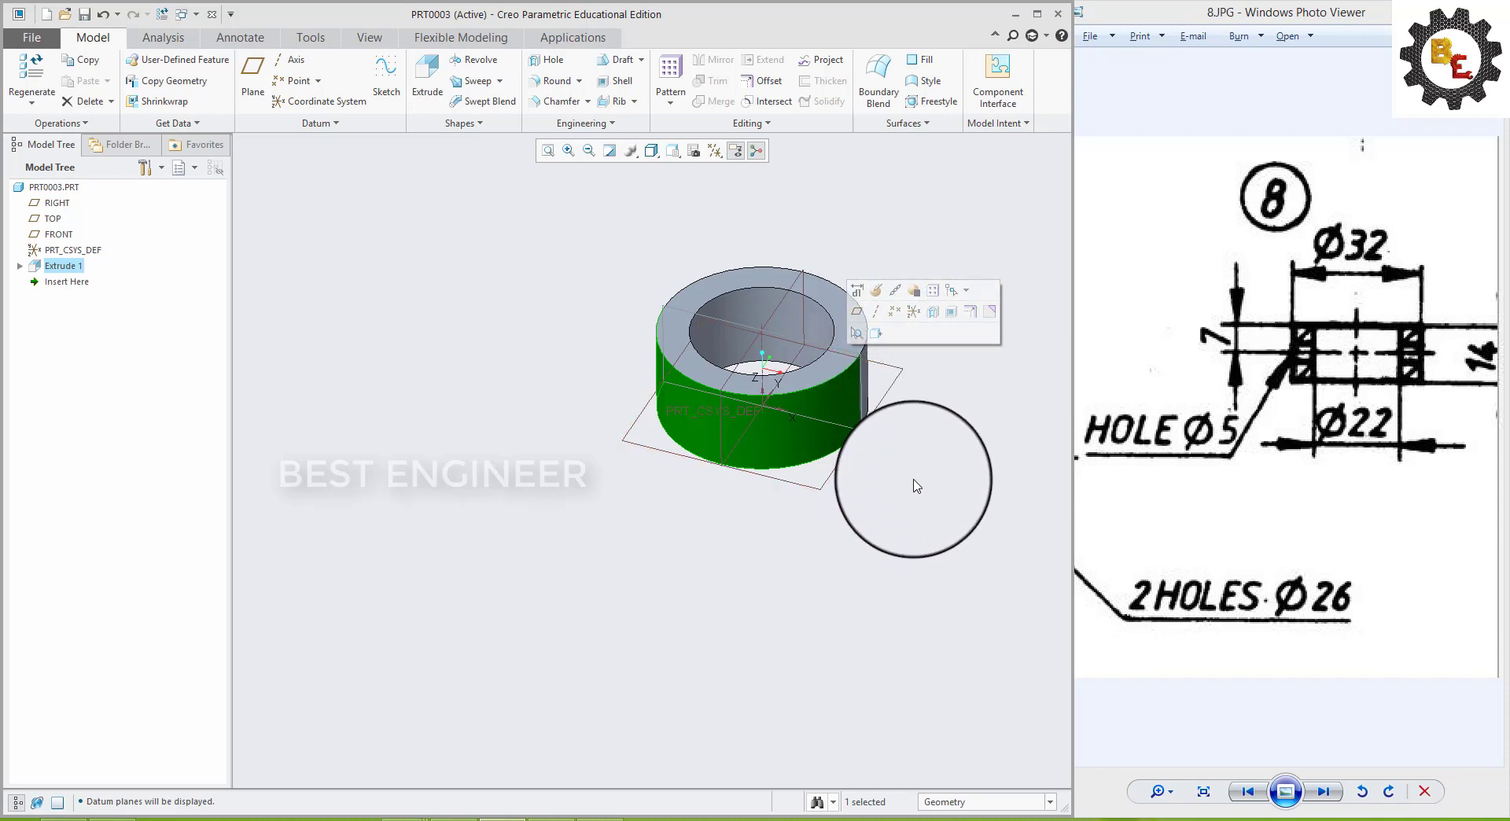
{"action": "left_click", "coordinate": [955, 461]}
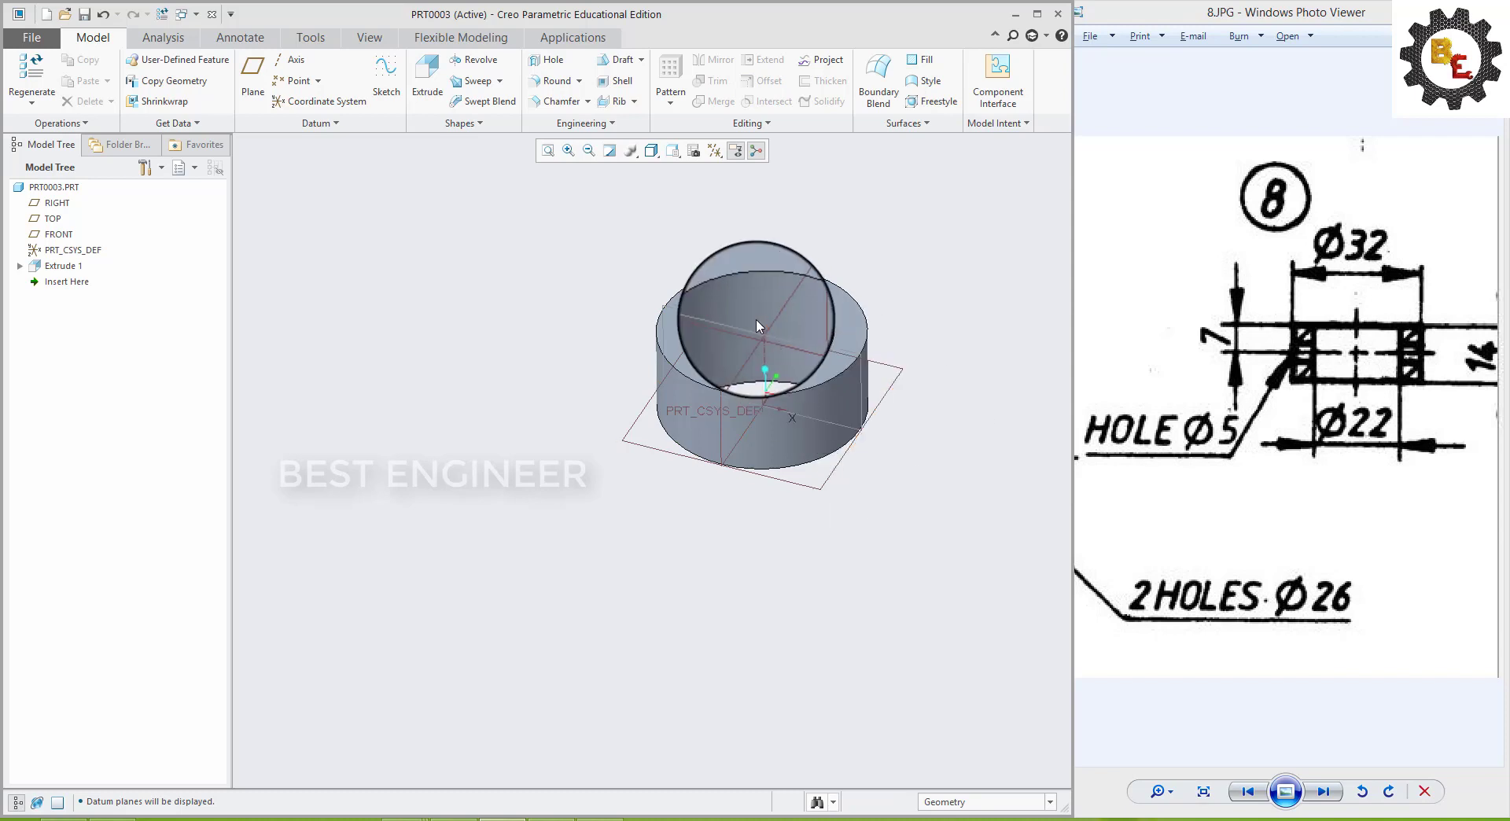
{"action": "left_click", "coordinate": [769, 327]}
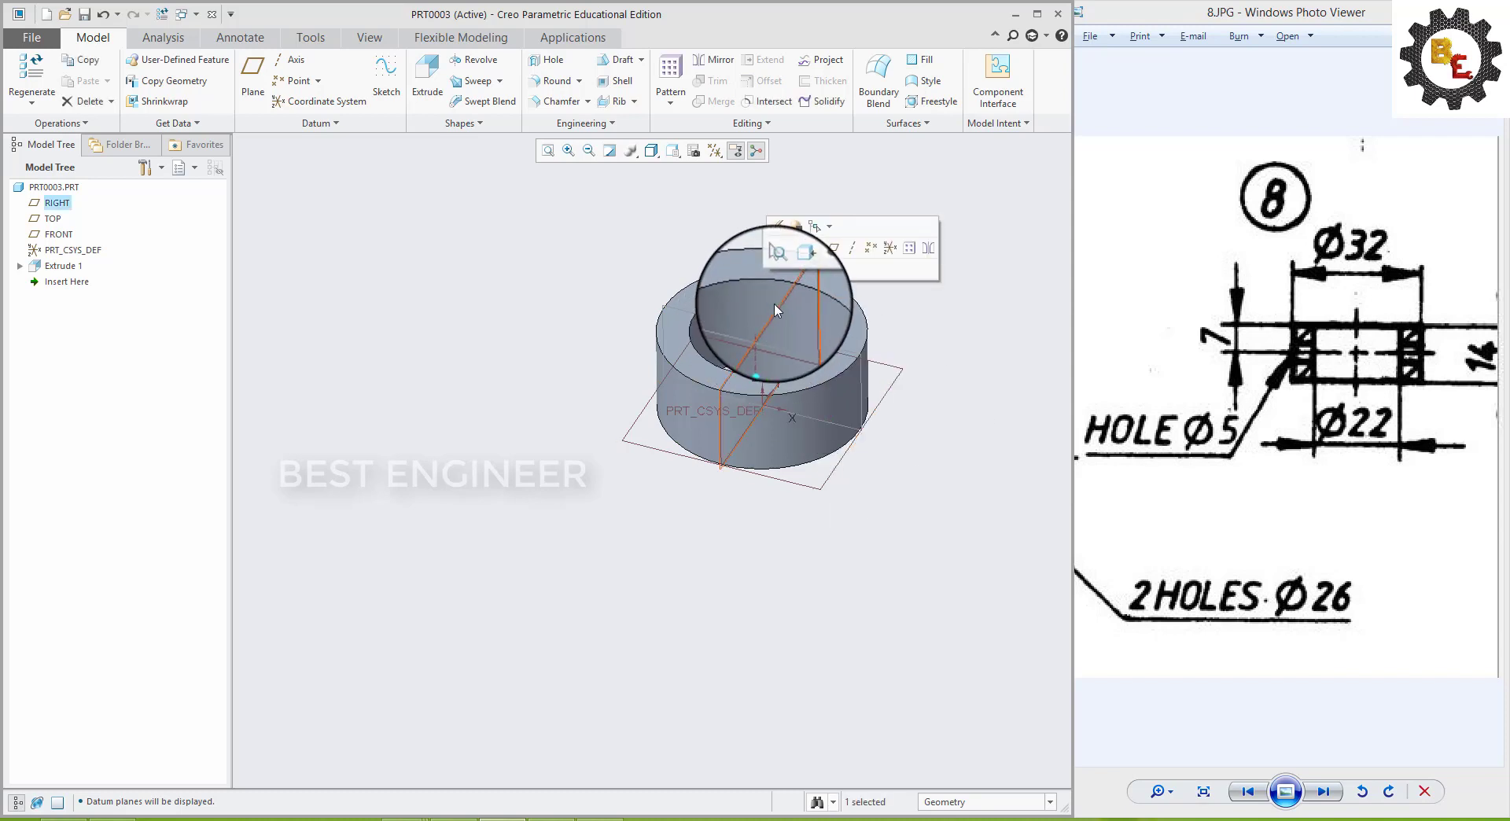
- Create datum plane DTM1 from RIGHT, then view the RIGHT plane straight on
{"action": "left_click", "coordinate": [832, 249]}
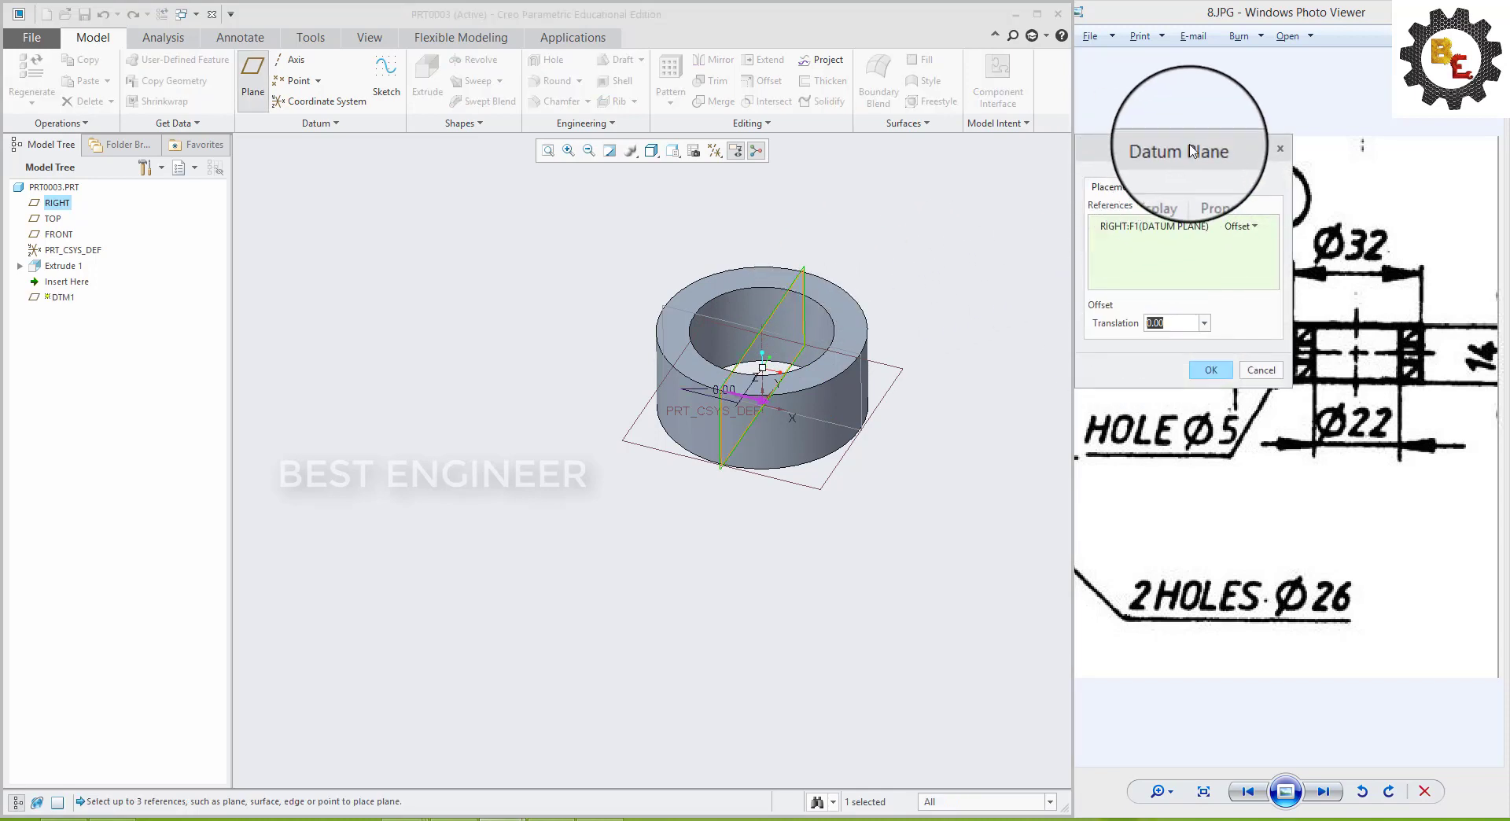
{"action": "mouse_move", "coordinate": [1192, 151]}
{"action": "left_mouse_down"}
{"action": "mouse_move", "coordinate": [1182, 243]}
{"action": "mouse_move", "coordinate": [1243, 362]}
{"action": "left_mouse_up"}
{"action": "middle_click", "coordinate": [674, 341]}
{"action": "mouse_move", "coordinate": [675, 340]}
{"action": "middle_mouse_down"}
{"action": "mouse_move", "coordinate": [658, 477]}
{"action": "mouse_move", "coordinate": [714, 458]}
{"action": "middle_mouse_up"}
{"action": "left_click", "coordinate": [714, 458]}
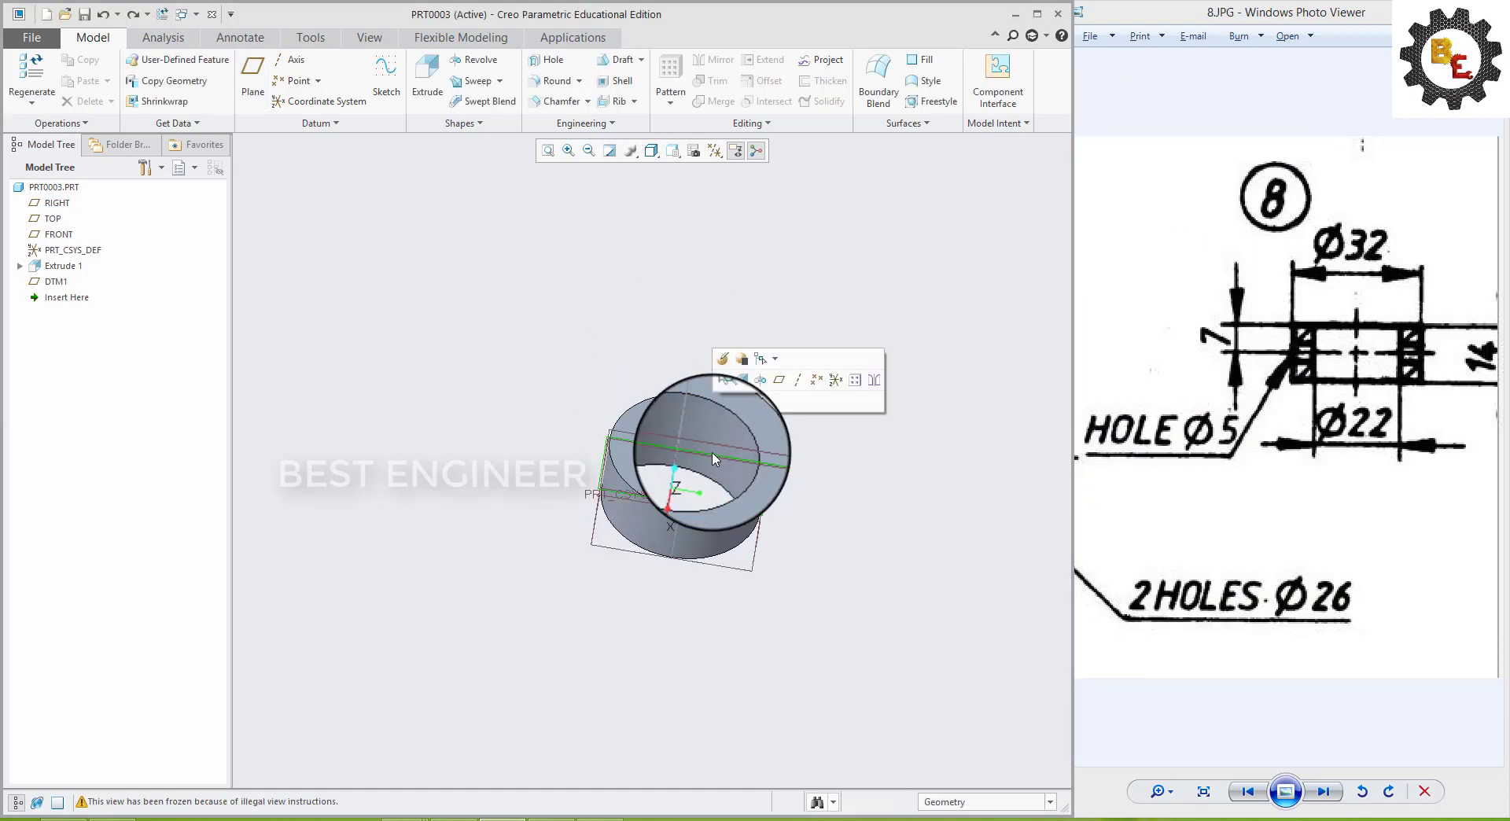
{"action": "left_click", "coordinate": [742, 360]}
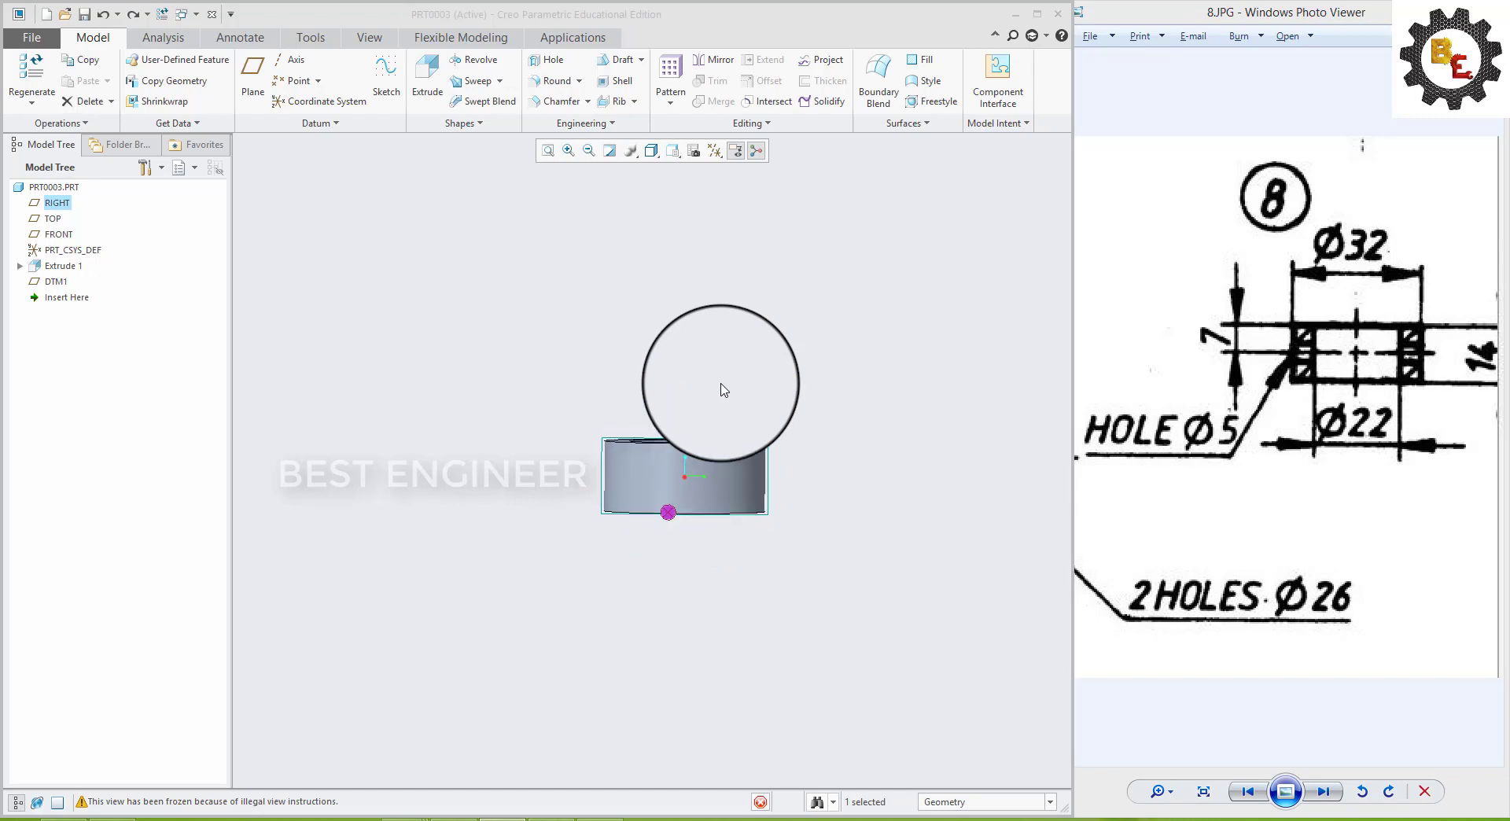
- Sketch the Ø5 hole circle on the RIGHT plane, 7.00 from the origin
{"action": "left_click", "coordinate": [386, 83]}
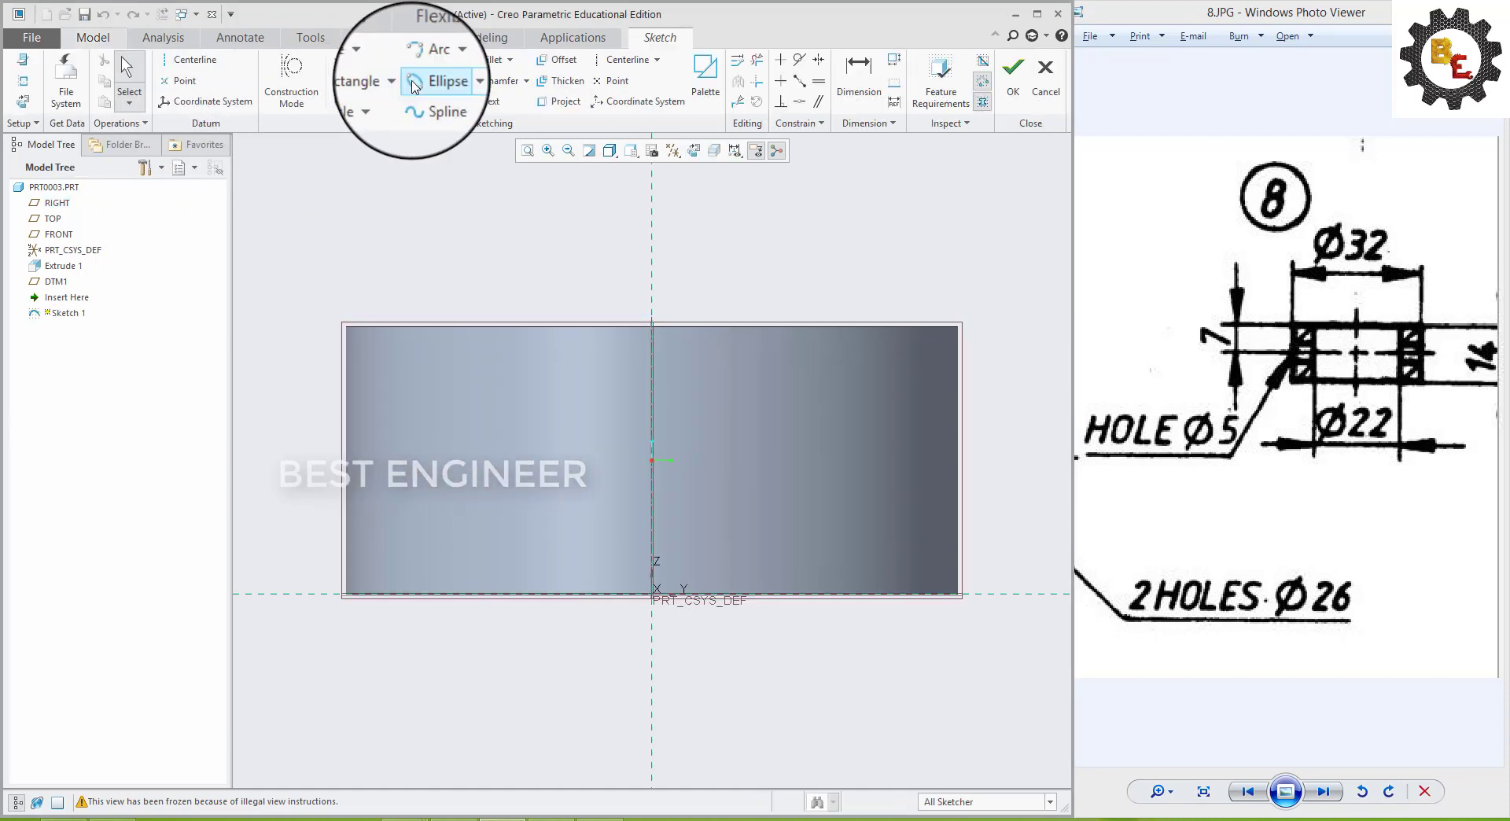
{"action": "left_click", "coordinate": [358, 105]}
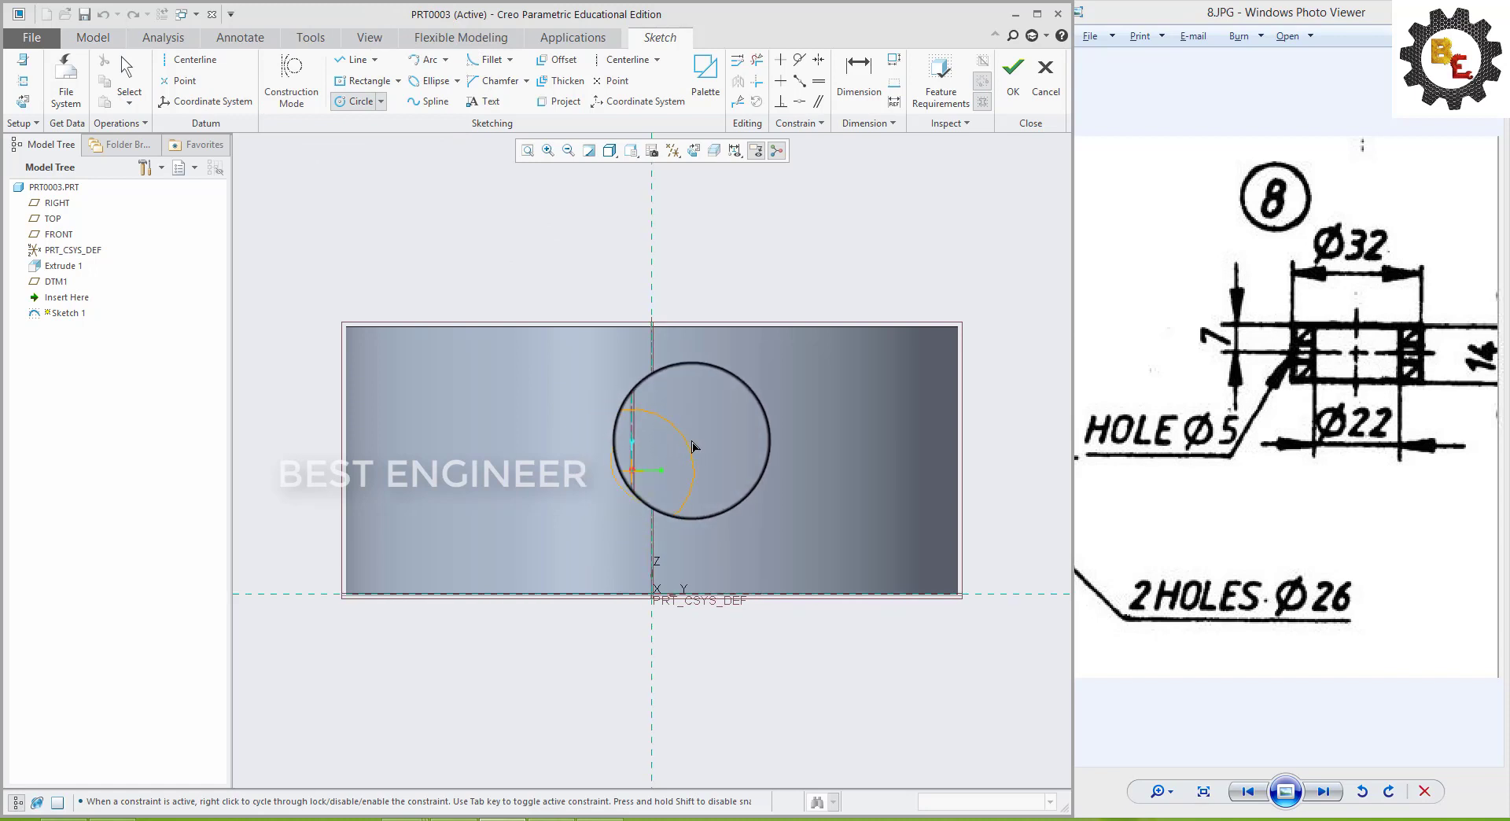
{"action": "left_click", "coordinate": [692, 446]}
{"action": "middle_click", "coordinate": [692, 446]}
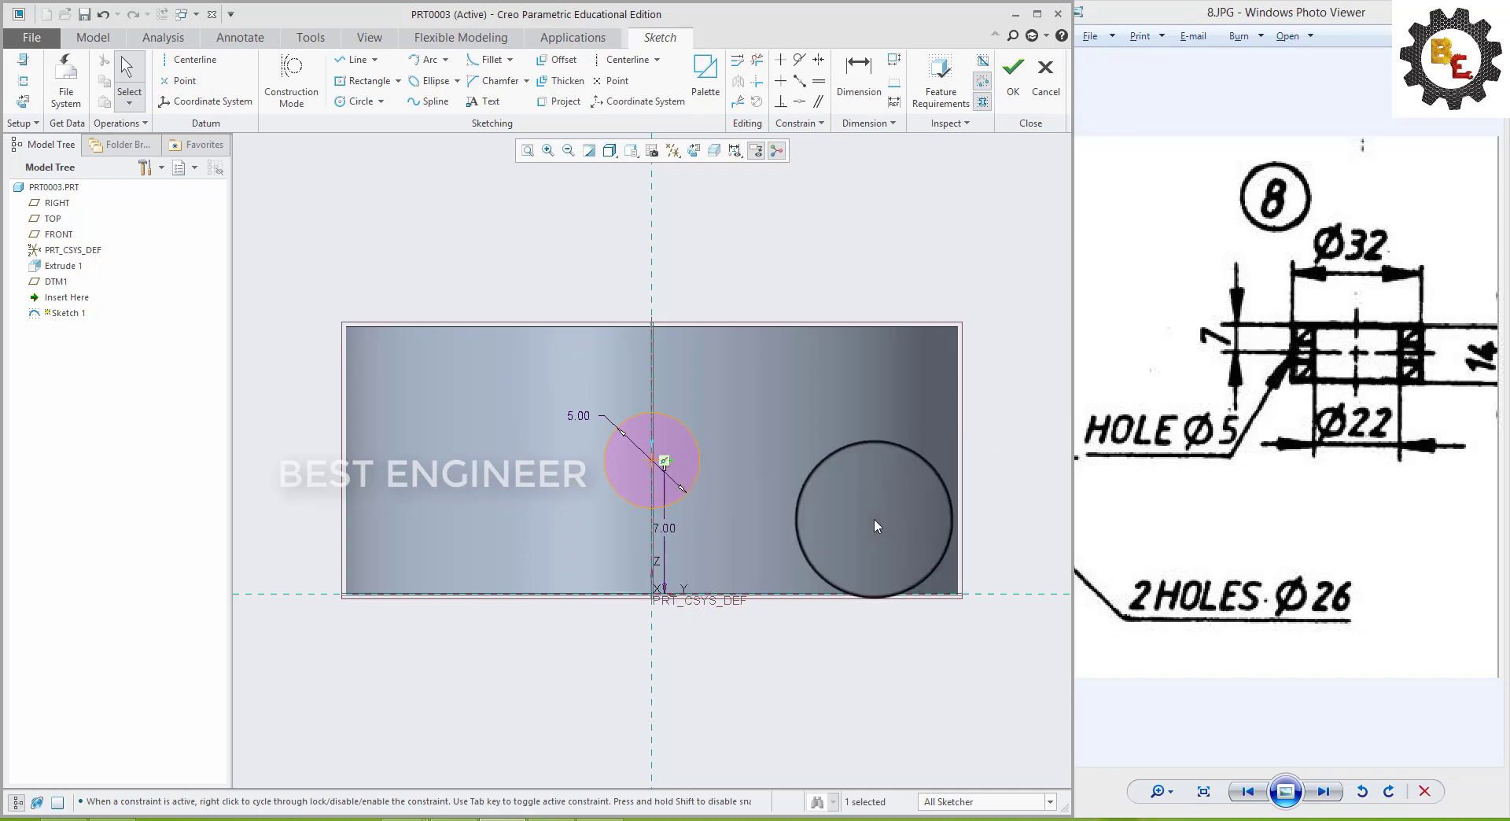
{"action": "mouse_move", "coordinate": [724, 558]}
{"action": "middle_mouse_down"}
{"action": "mouse_move", "coordinate": [717, 708]}
{"action": "mouse_move", "coordinate": [728, 599]}
{"action": "mouse_move", "coordinate": [568, 467]}
{"action": "middle_mouse_up"}
- Cut the Ø5 circle symmetrically through both ring walls as Extrude 2
{"action": "left_click", "coordinate": [1013, 75]}
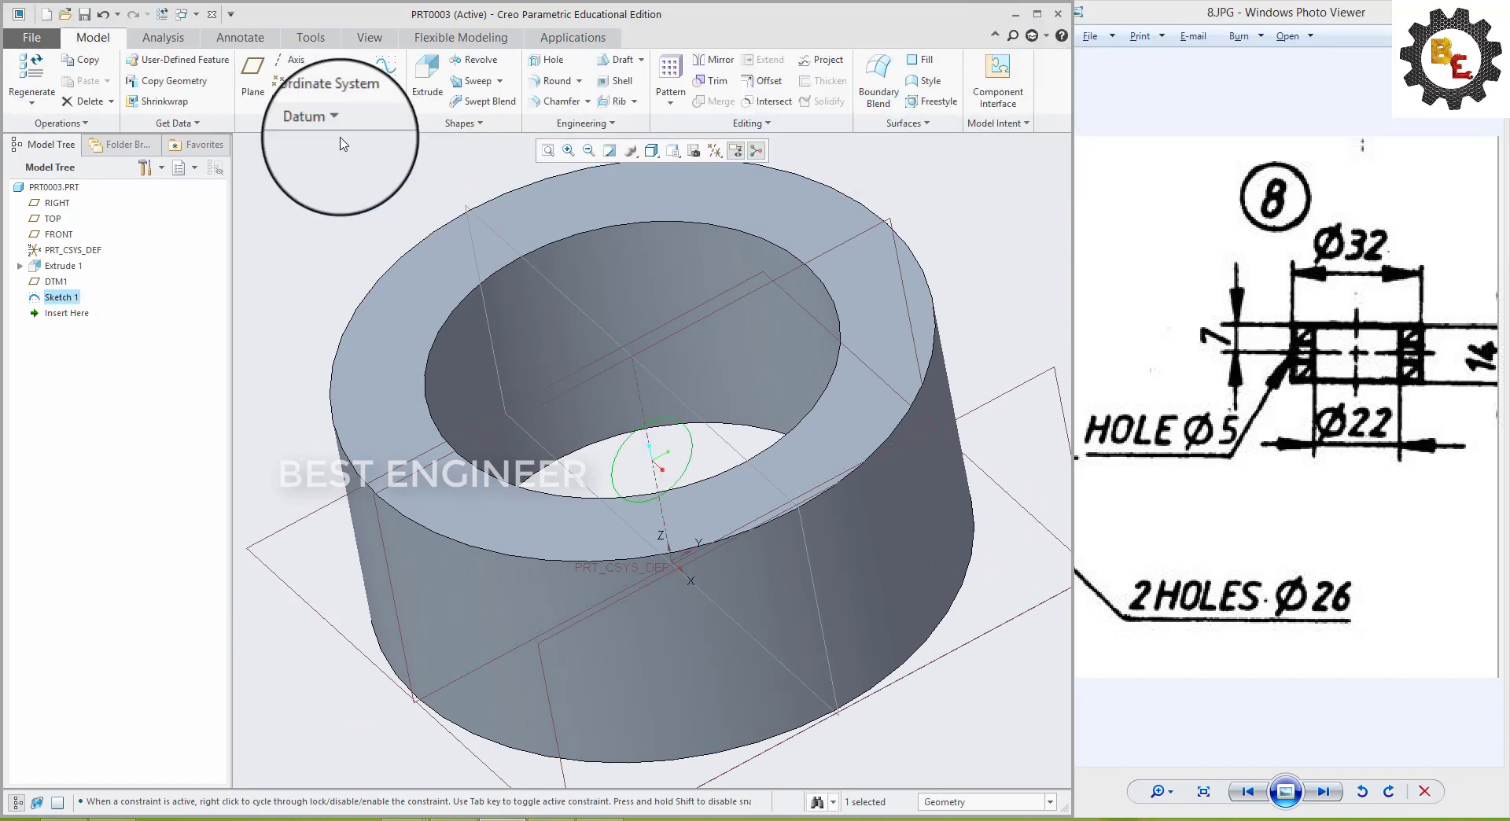
{"action": "left_click", "coordinate": [427, 79]}
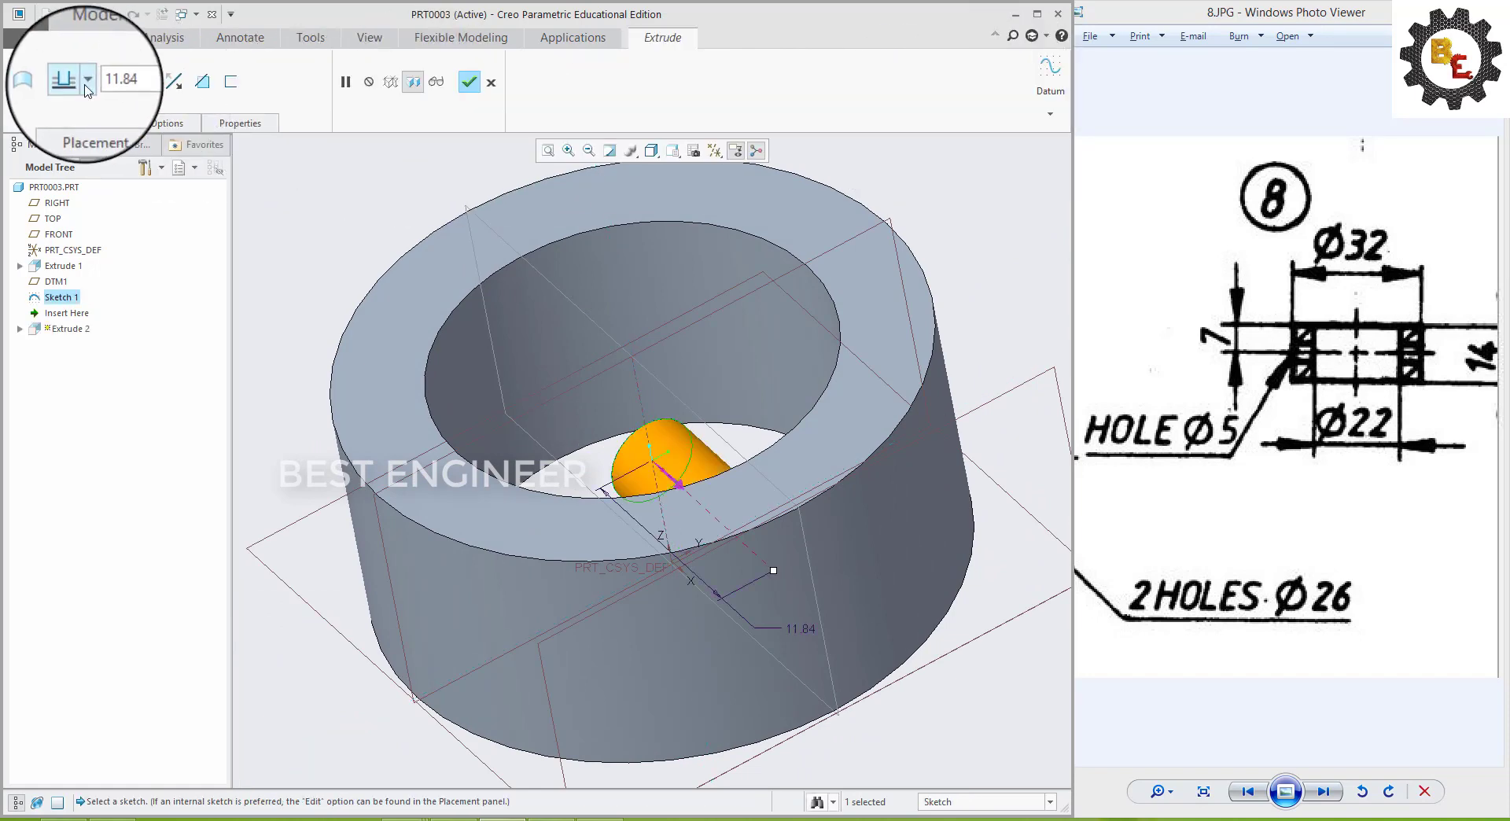
{"action": "left_click", "coordinate": [93, 61]}
{"action": "left_click", "coordinate": [71, 129]}
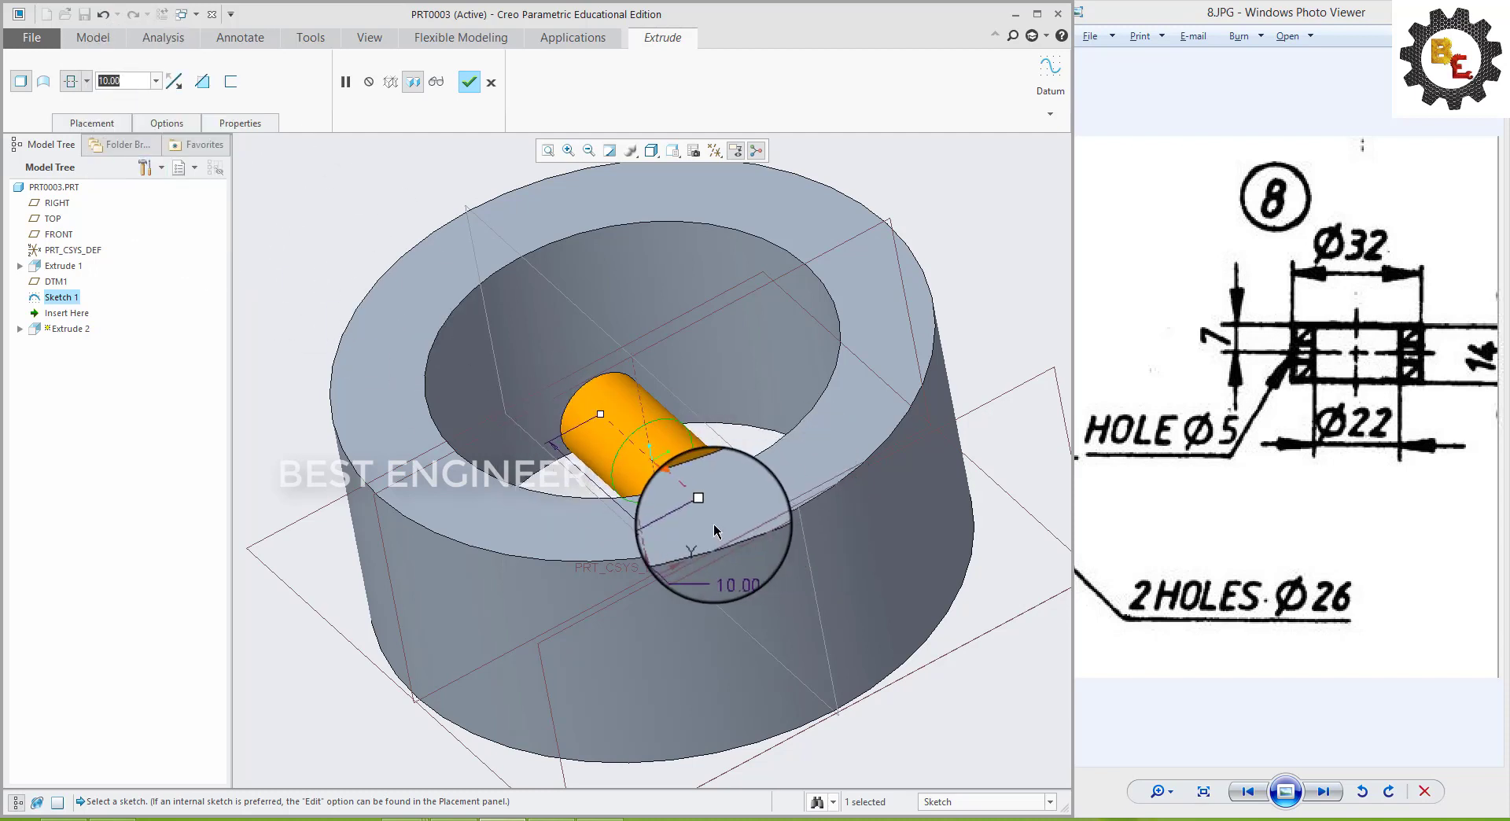
{"action": "left_click_drag", "start_coordinate": [703, 507], "coordinate": [830, 667]}
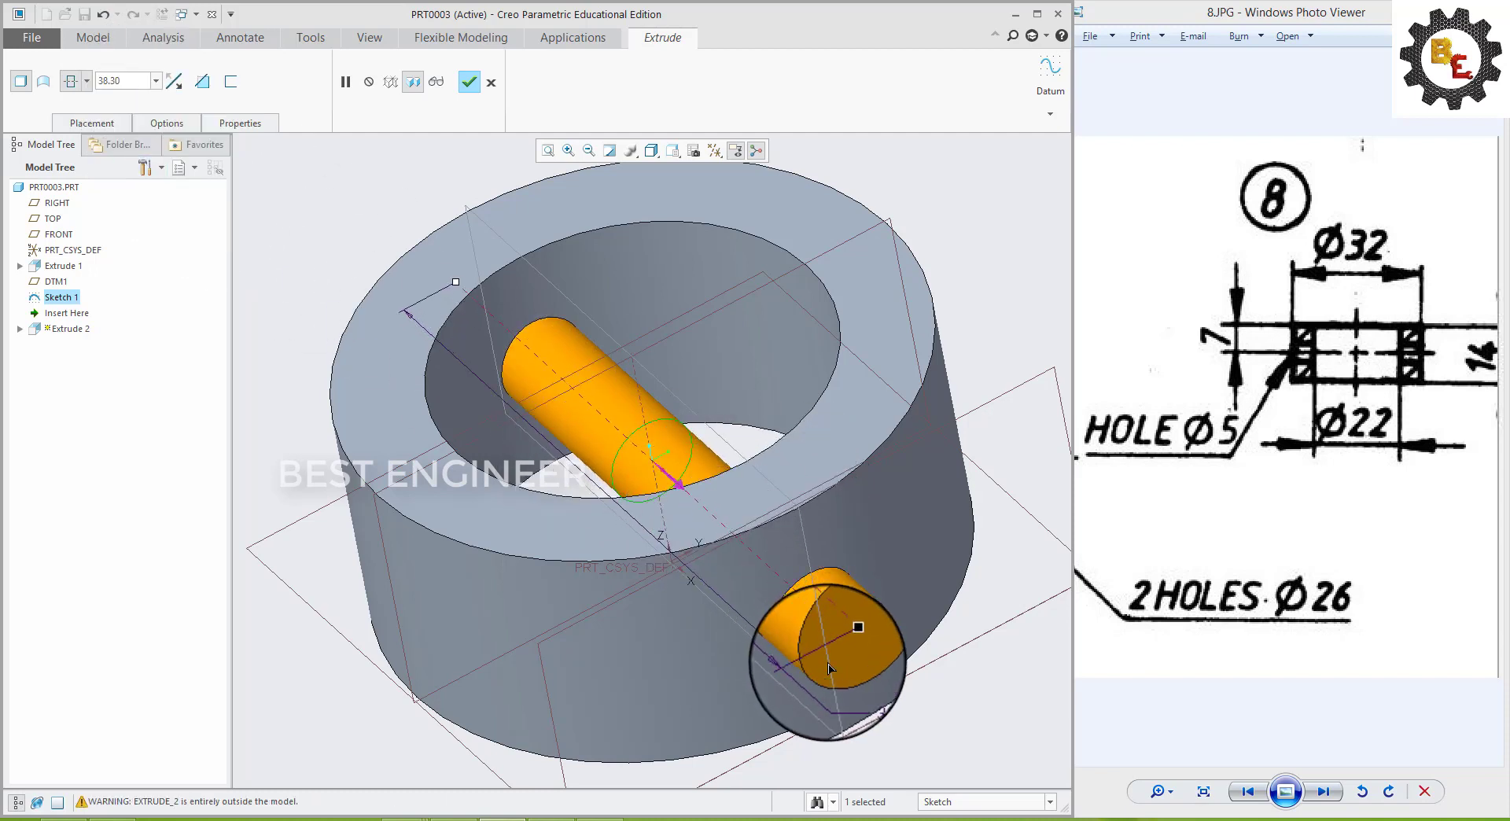
{"action": "left_click", "coordinate": [202, 82]}
{"action": "left_click", "coordinate": [469, 82]}
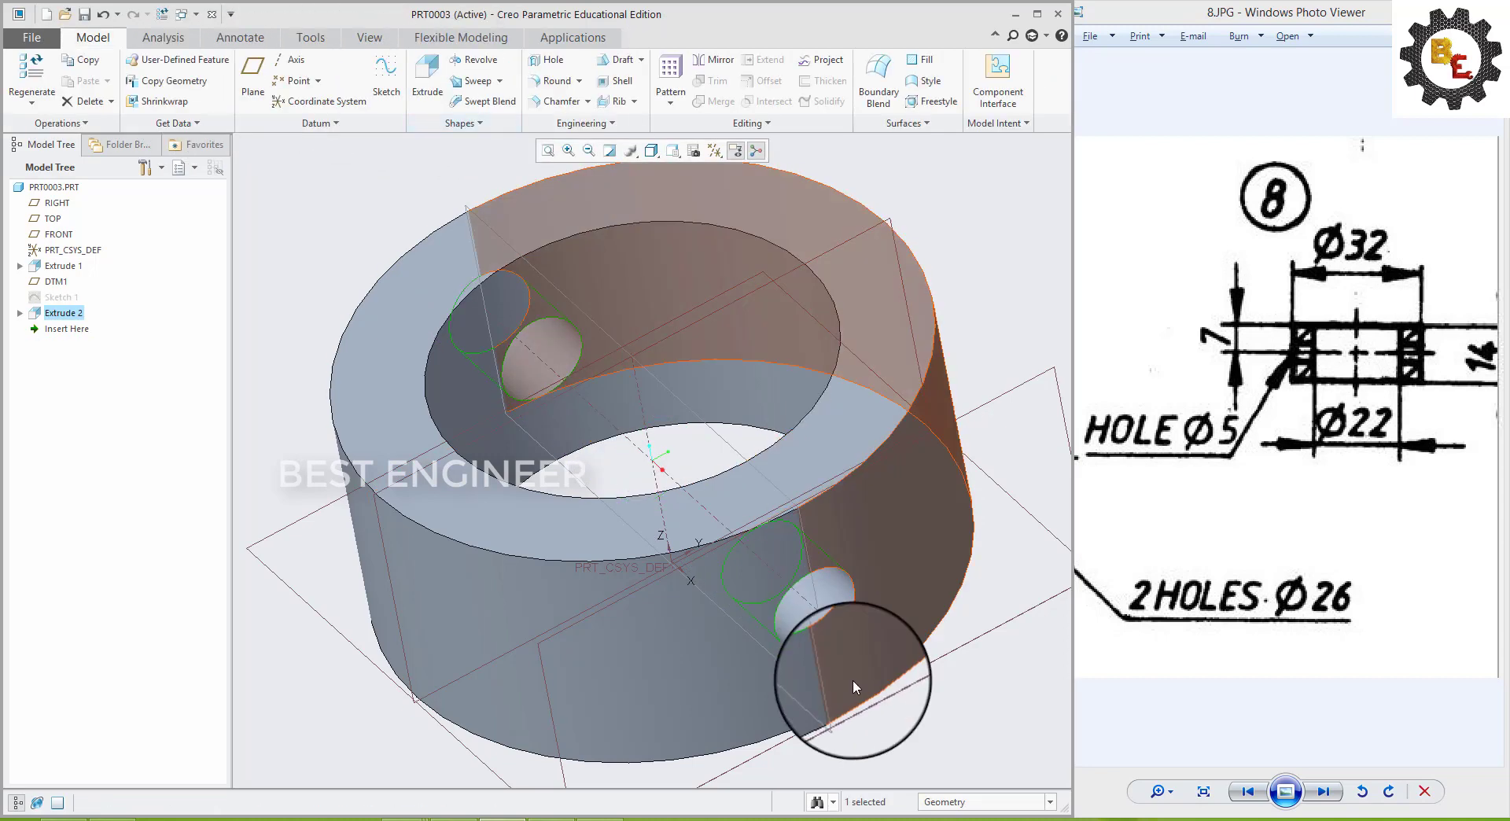
{"action": "scroll", "coordinate": [852, 679], "scroll_direction": "down", "scroll_amount": 3}
{"action": "middle_click_drag", "start_coordinate": [680, 655], "coordinate": [779, 747]}
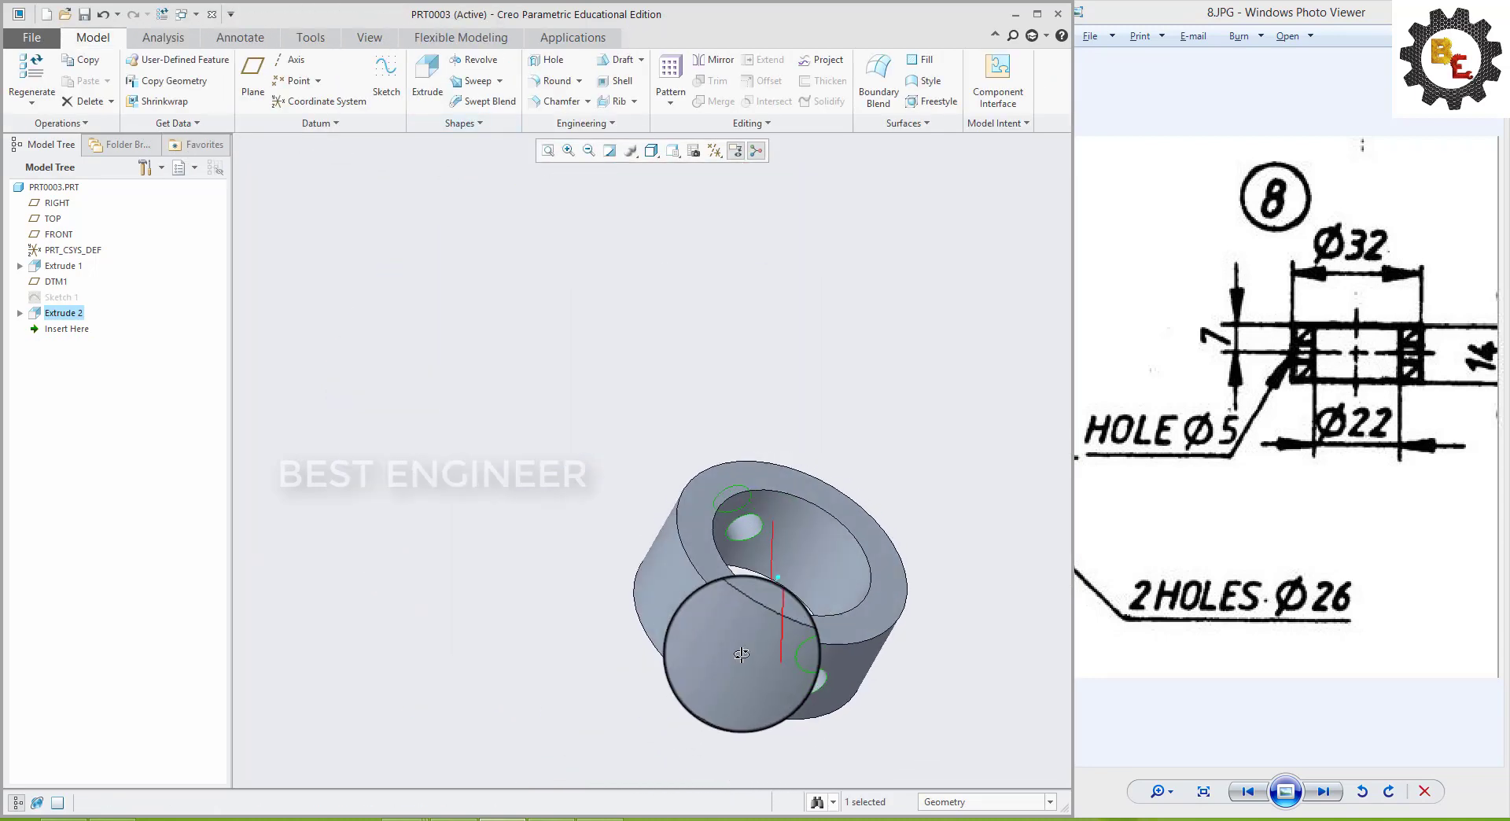
- Show the shaft reference drawing, enlarge the PRT0004 window and select the TOP plane
{"action": "left_click", "coordinate": [1323, 793]}
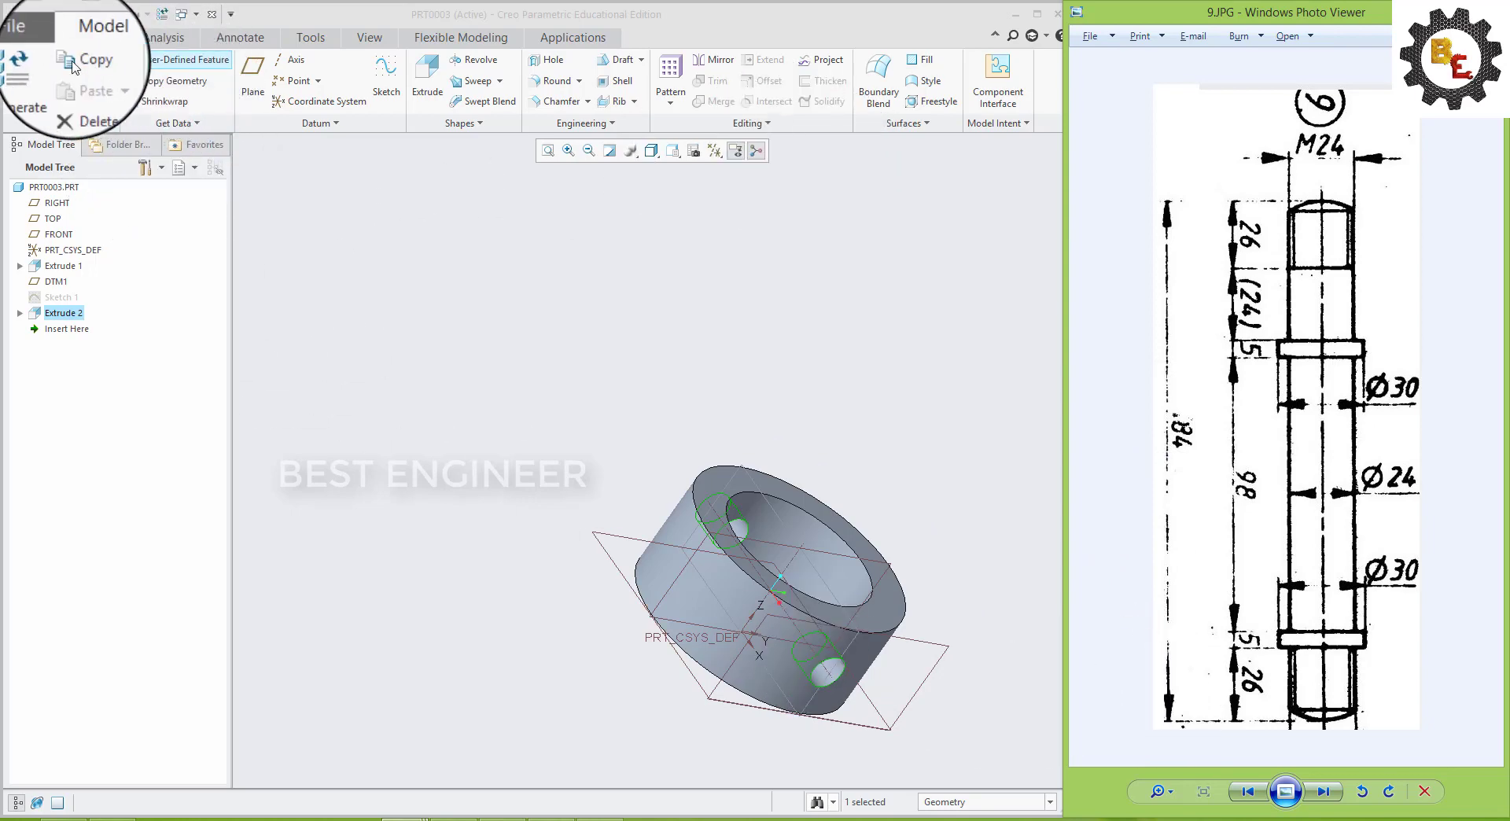
{"action": "left_click_drag", "start_coordinate": [1163, 431], "coordinate": [1155, 413]}
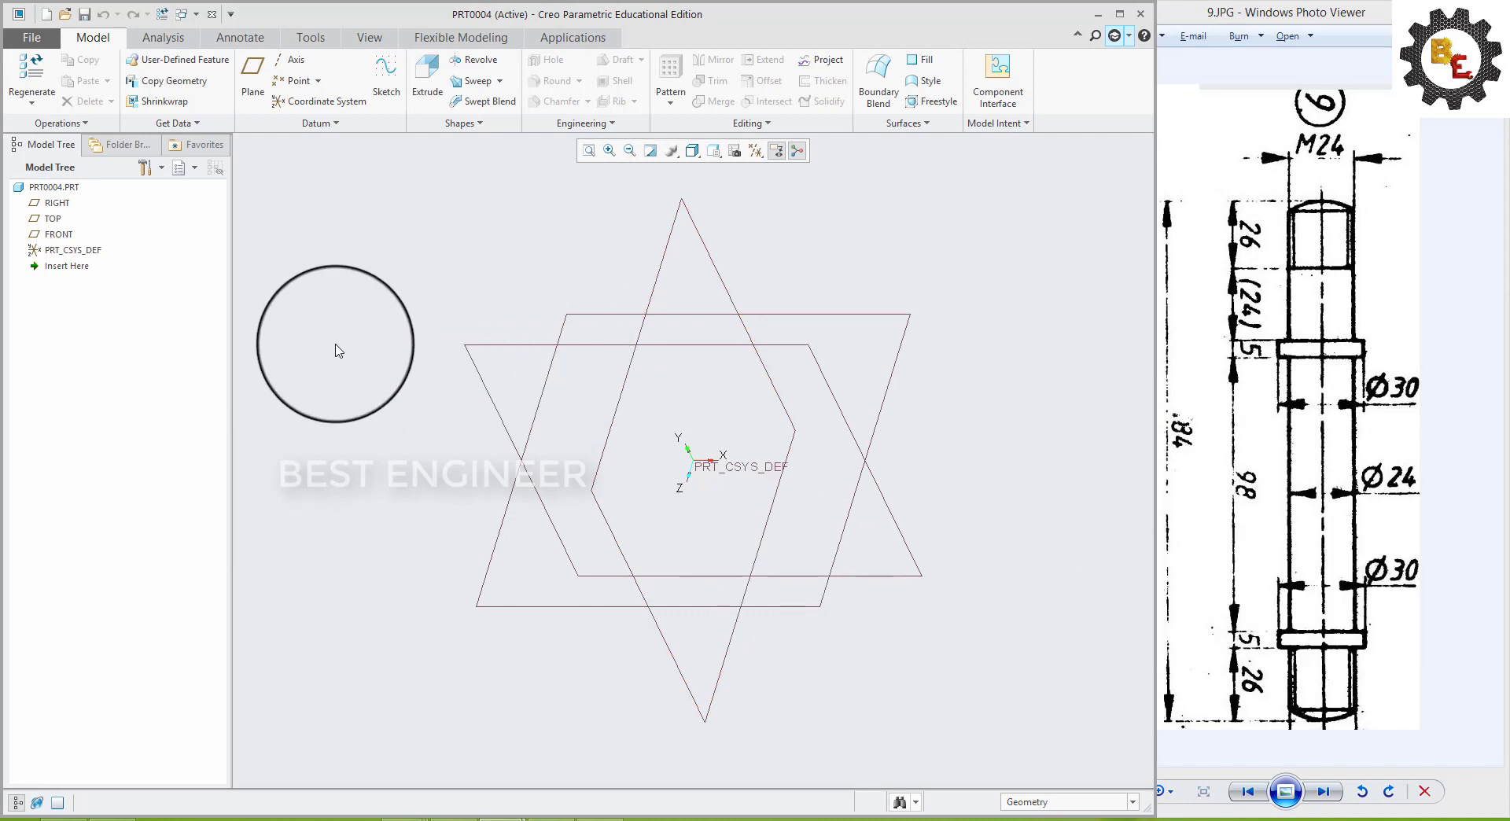
{"action": "left_click", "coordinate": [53, 218]}
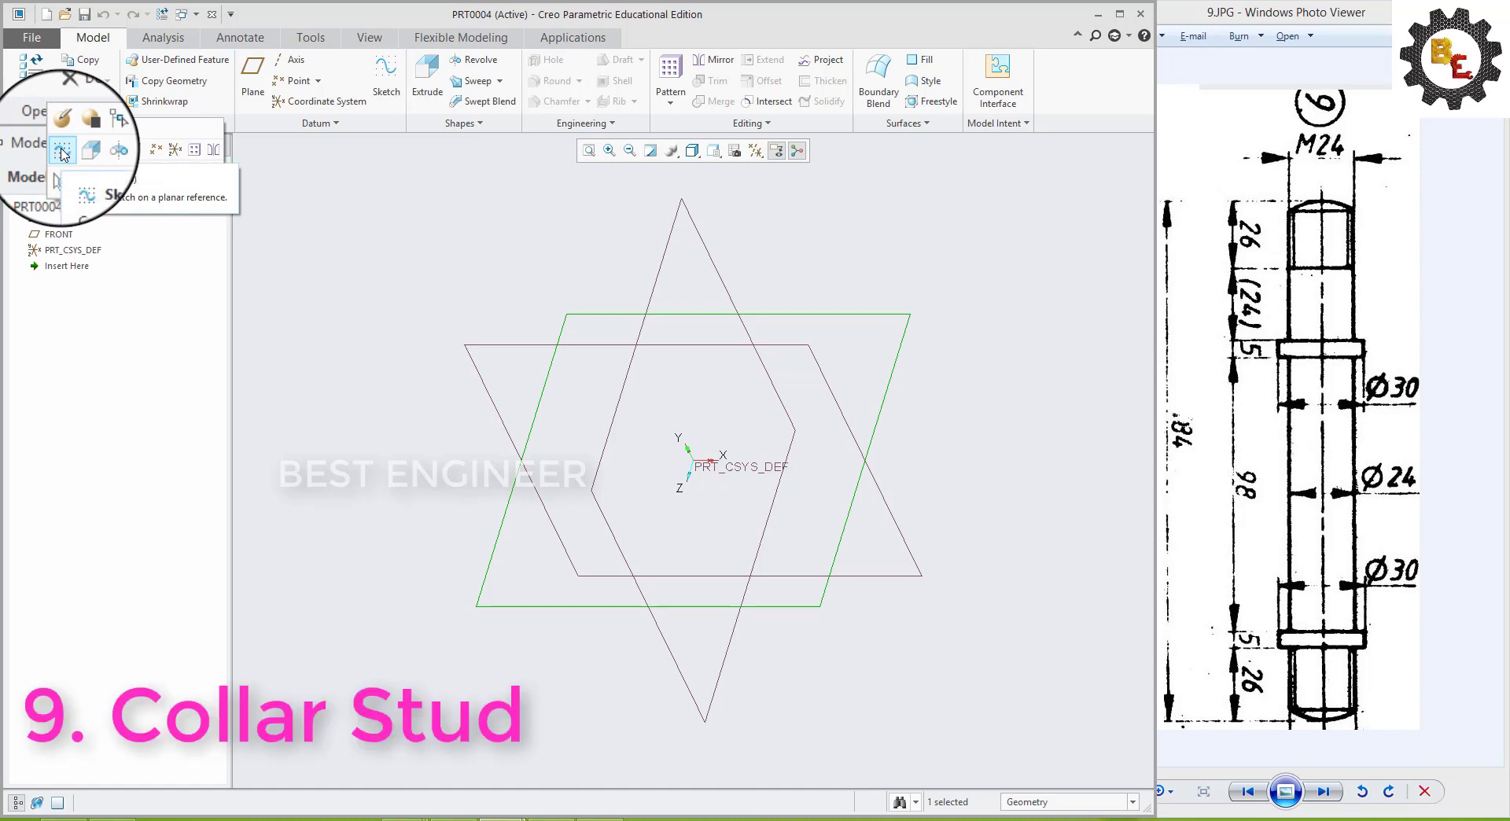
- Sketch a Ø24 circle centred on the origin of the TOP plane
{"action": "left_click", "coordinate": [62, 154]}
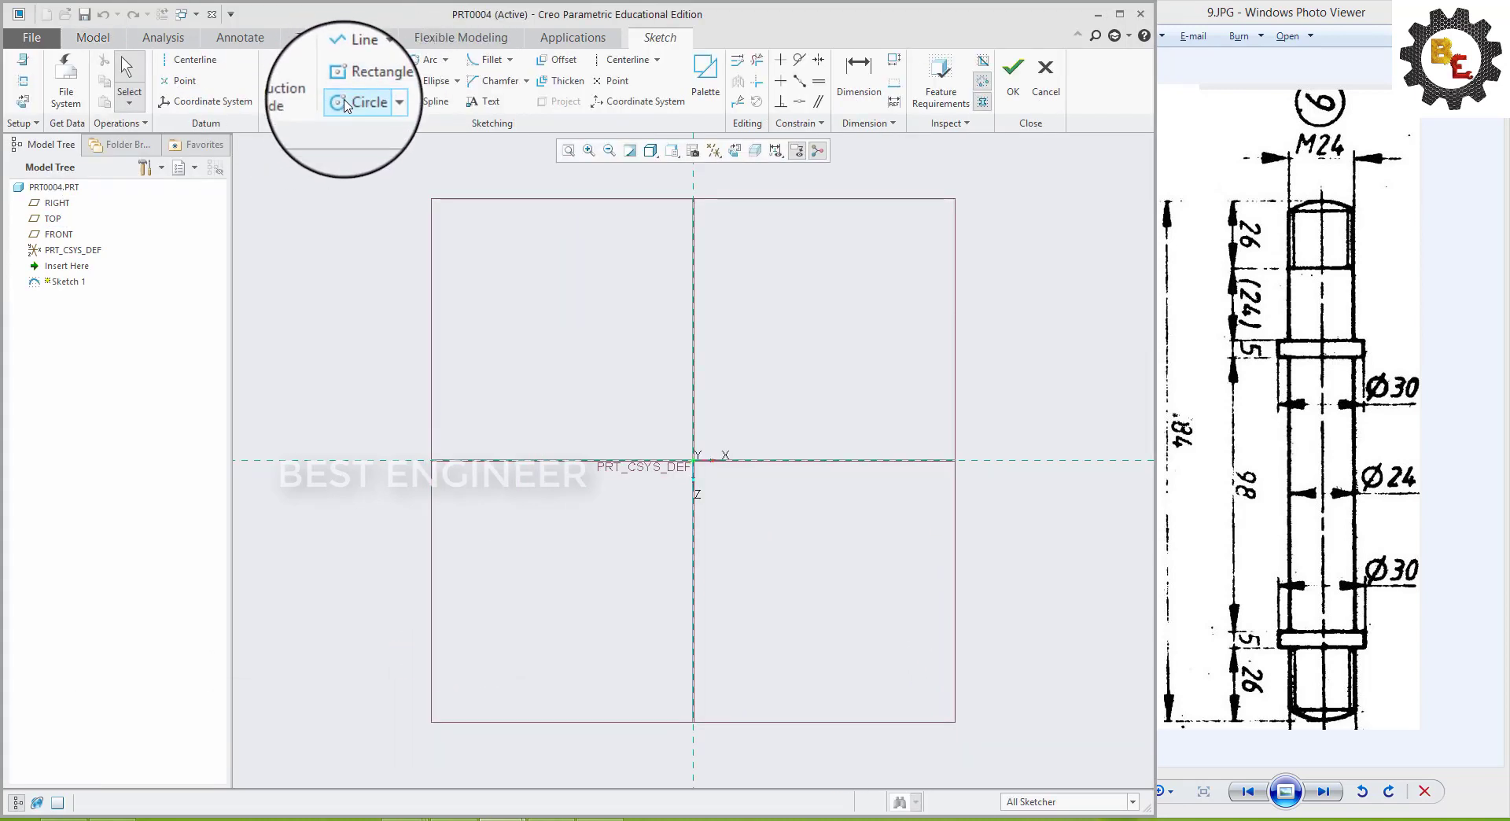
{"action": "left_click", "coordinate": [356, 101]}
{"action": "left_click", "coordinate": [693, 460]}
{"action": "left_click", "coordinate": [725, 442]}
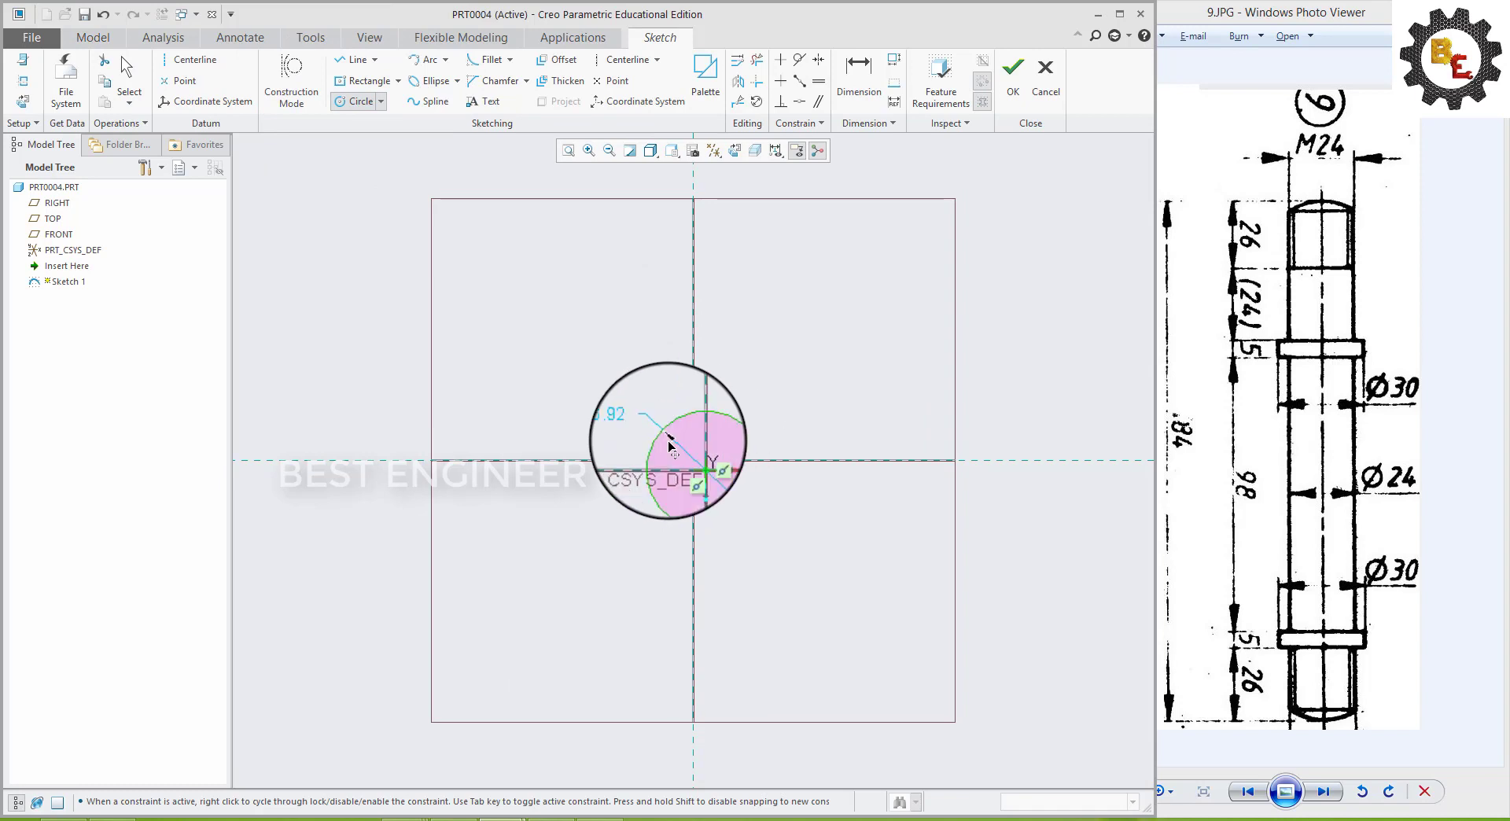
{"action": "middle_click", "coordinate": [725, 442]}
{"action": "type", "text": "24"}
{"action": "key", "text": "Return"}
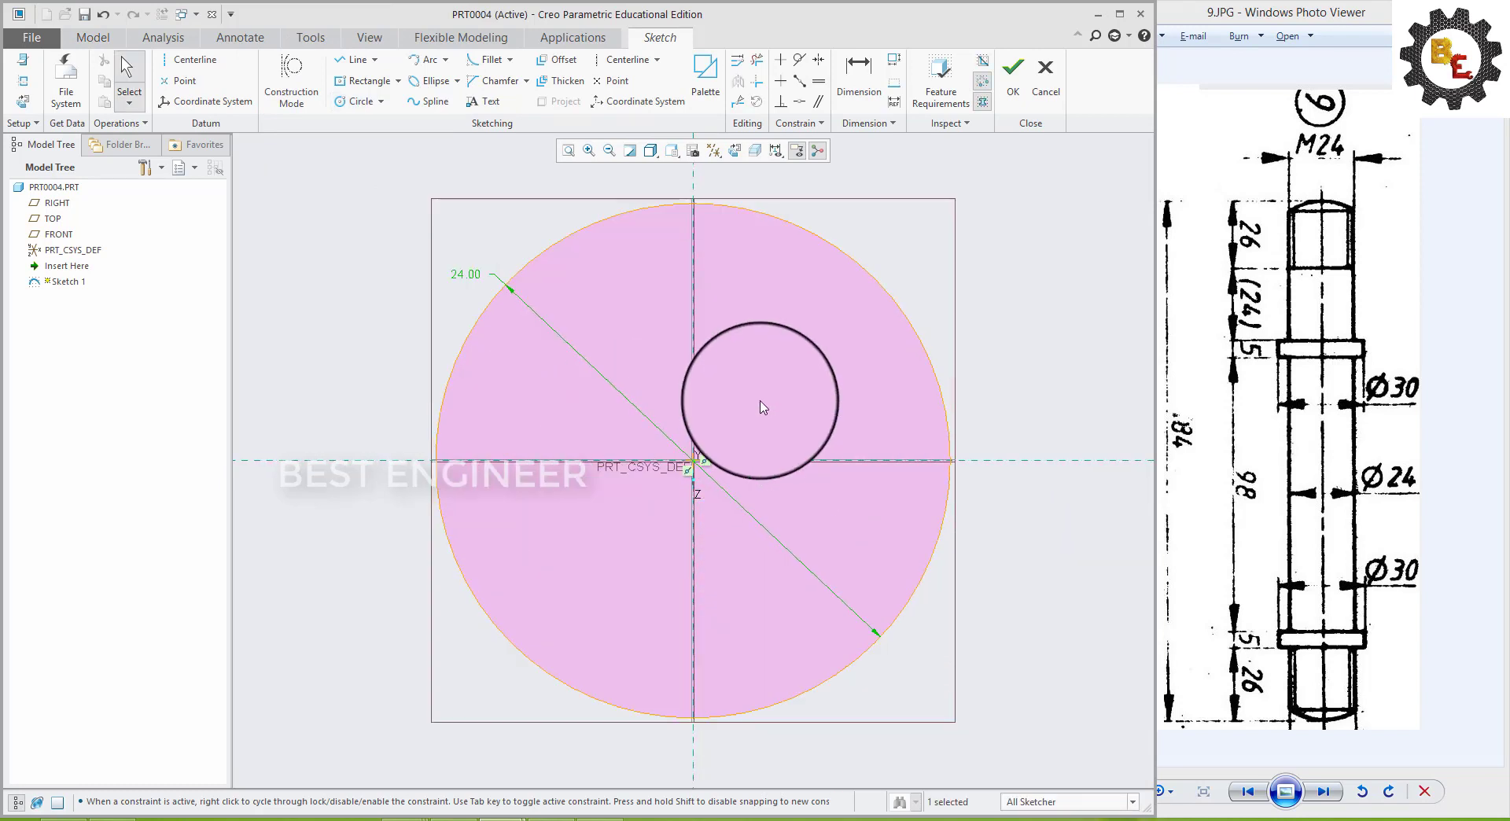
{"action": "left_click", "coordinate": [1014, 85]}
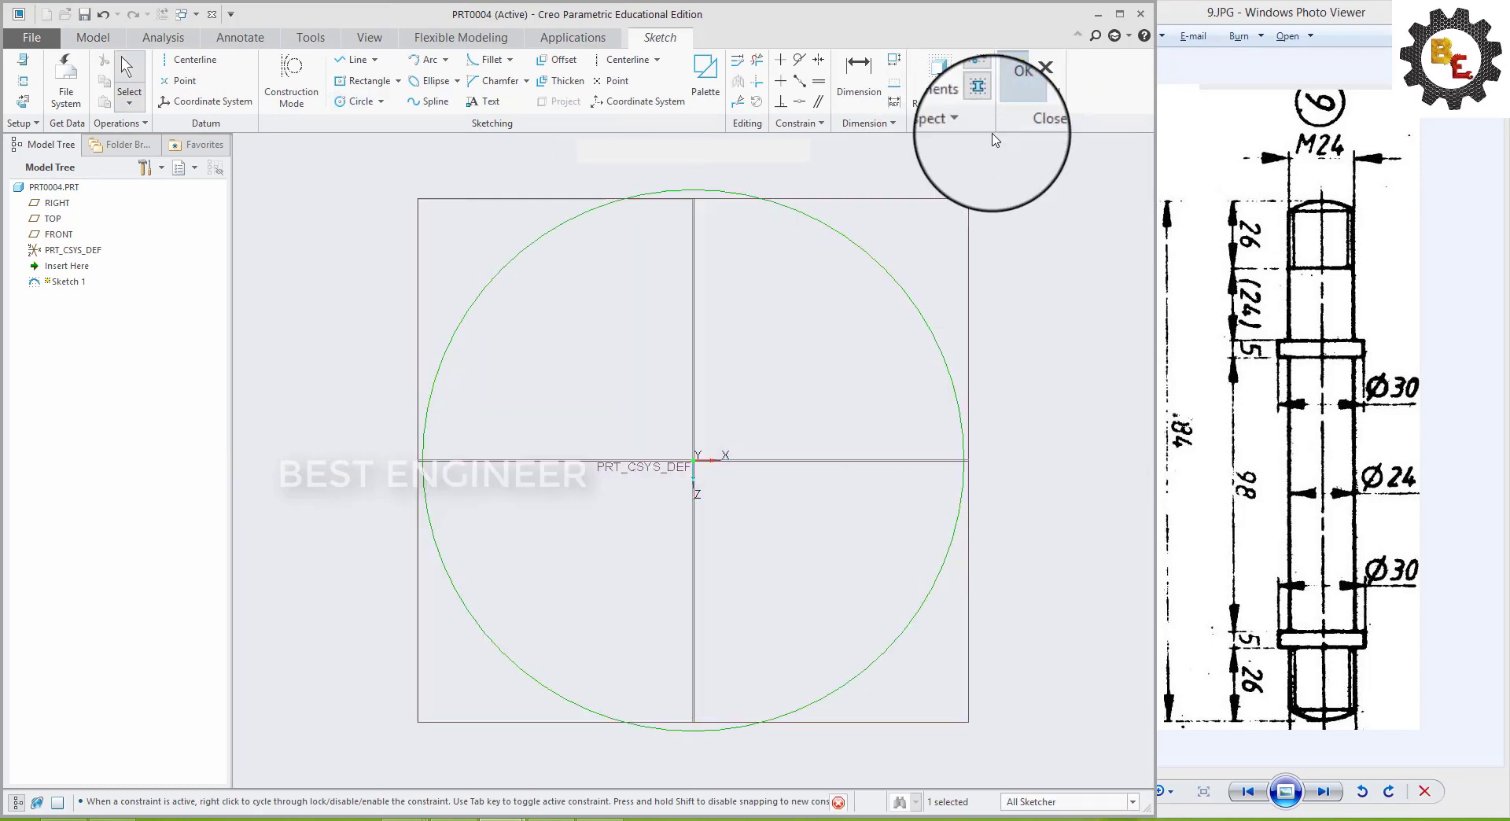
- Extrude the circle 84 mm into a solid cylinder and fit it in view
{"action": "left_click", "coordinate": [430, 65]}
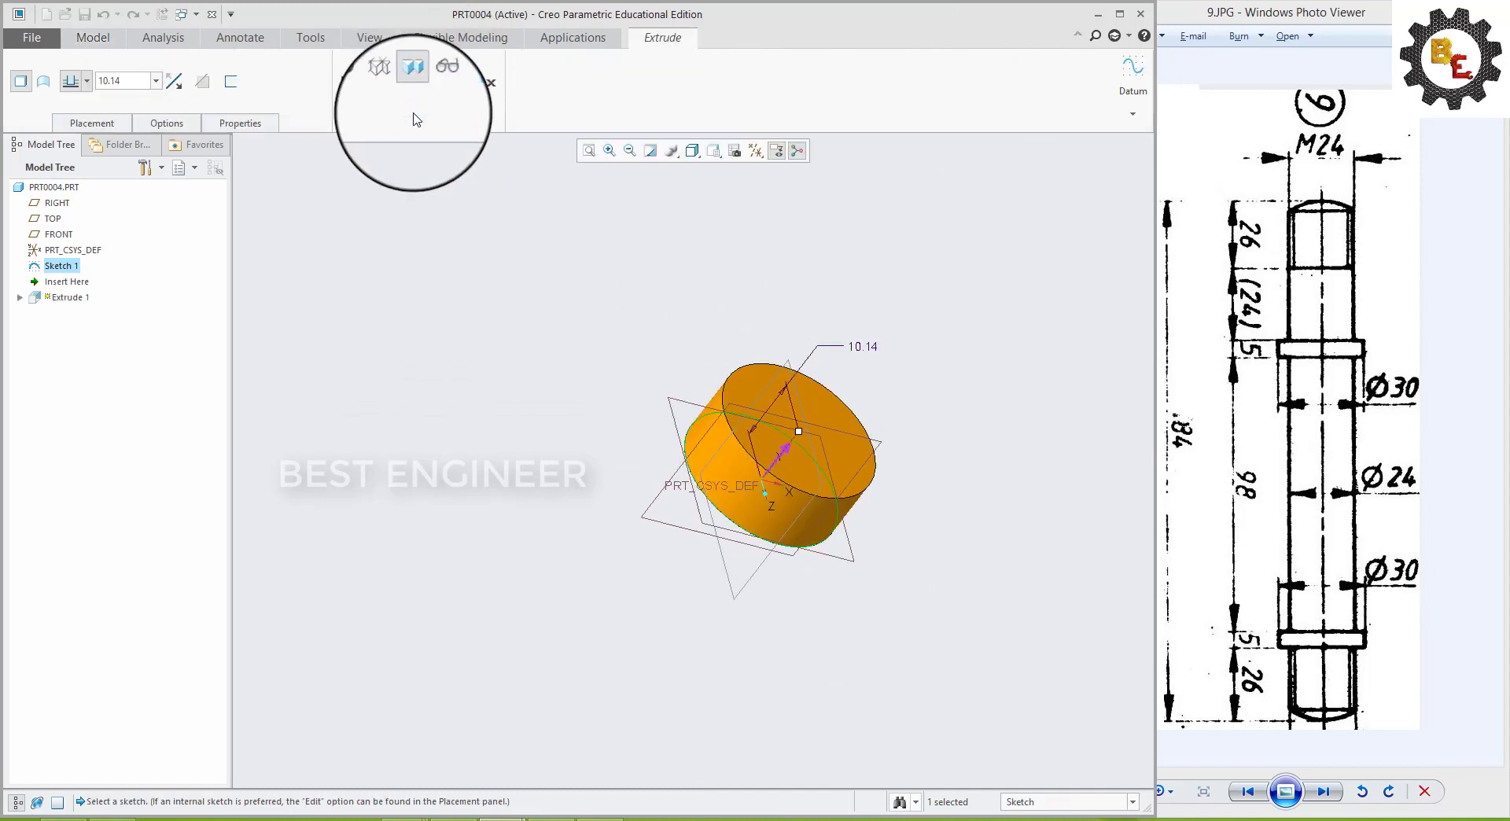
{"action": "left_click", "coordinate": [130, 80]}
{"action": "type", "text": "84"}
{"action": "key", "text": "Return"}
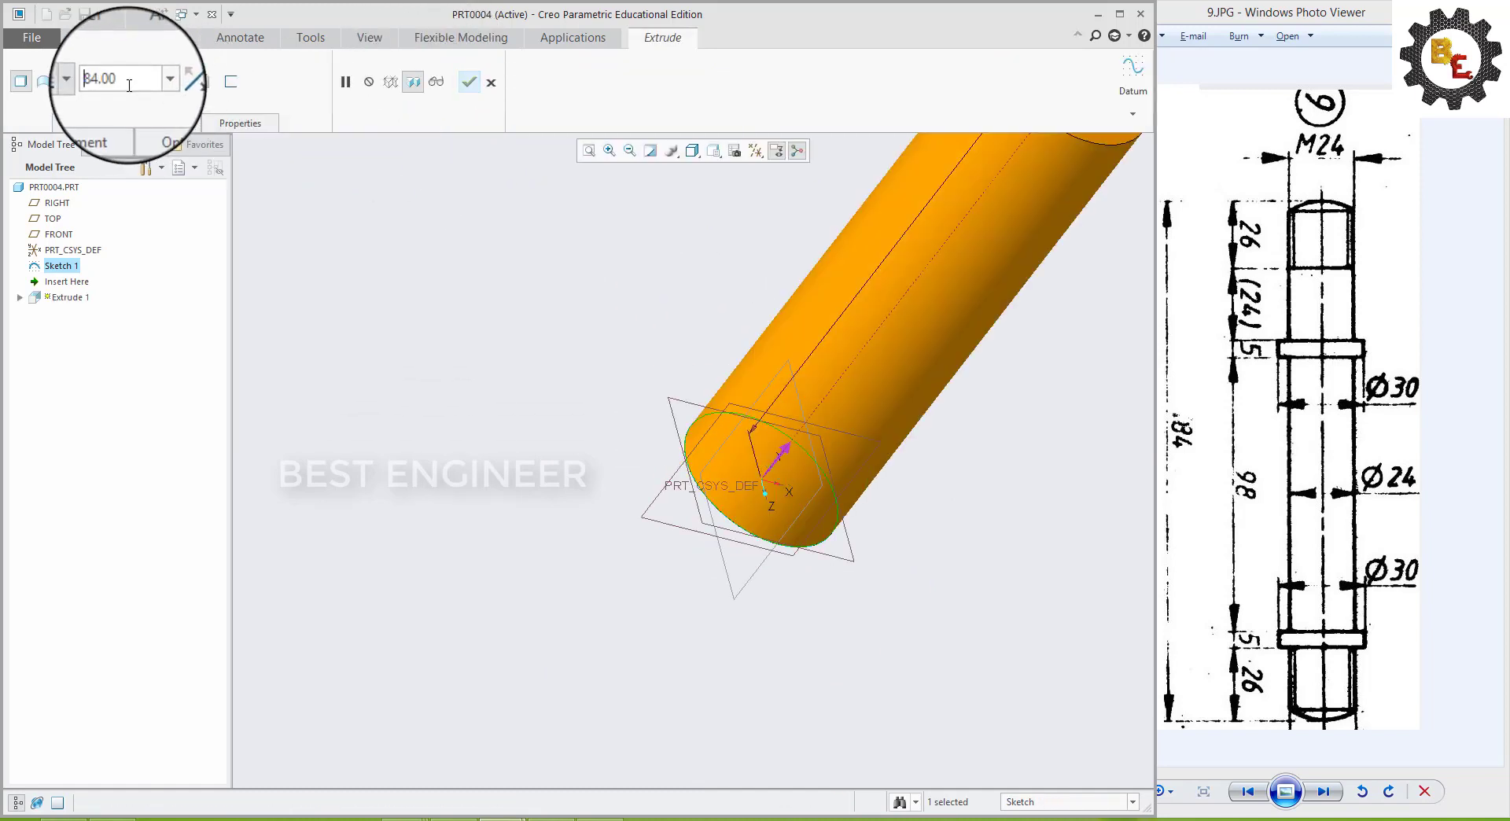
{"action": "left_click", "coordinate": [469, 82]}
{"action": "left_click", "coordinate": [588, 149]}
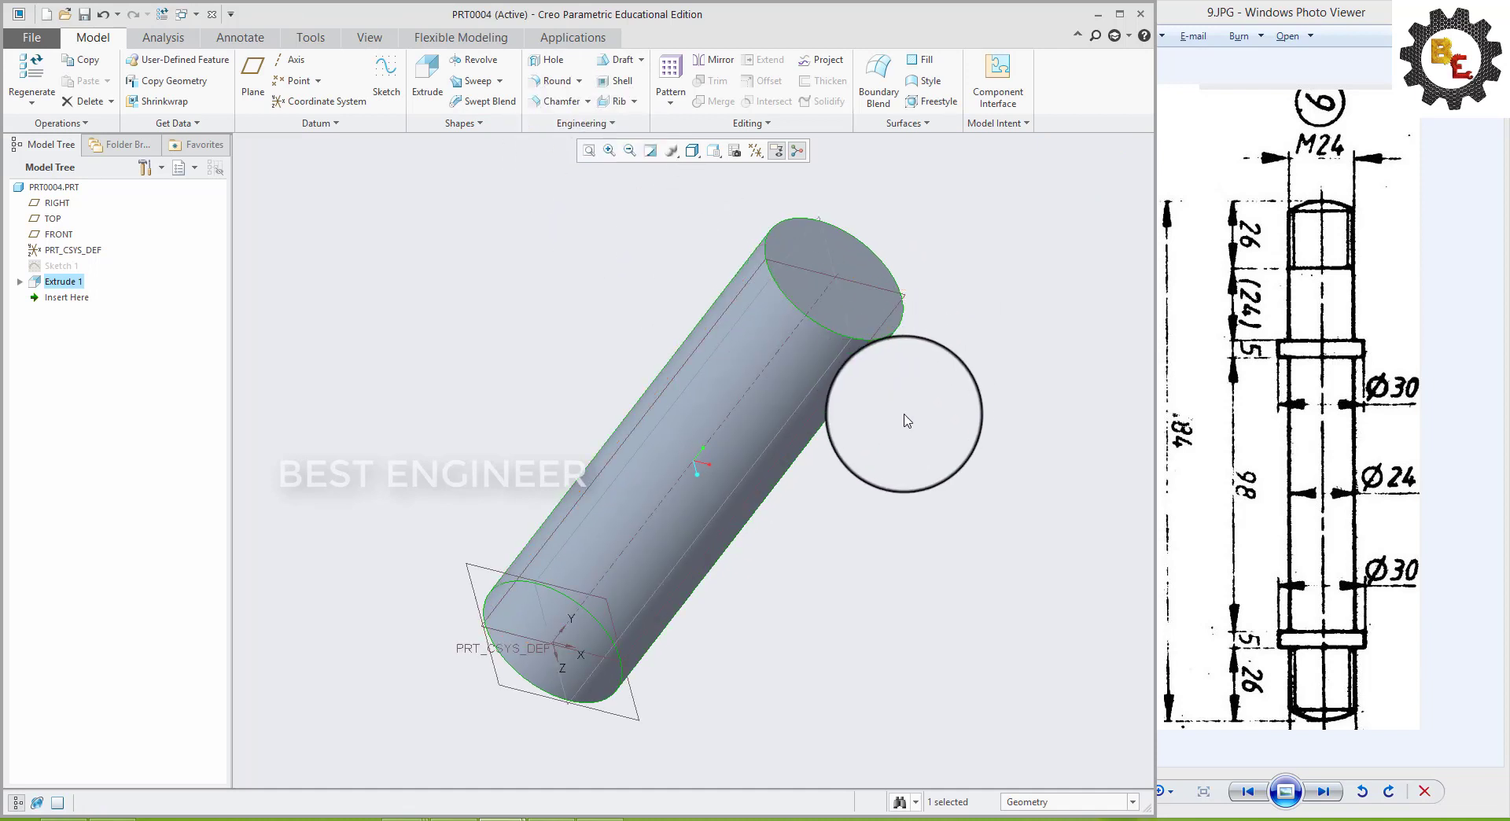
- On the FRONT plane, sketch a corner rectangle starting at the shaft centreline
{"action": "mouse_move", "coordinate": [892, 447]}
{"action": "middle_mouse_down"}
{"action": "mouse_move", "coordinate": [873, 431]}
{"action": "mouse_move", "coordinate": [887, 415]}
{"action": "middle_mouse_up"}
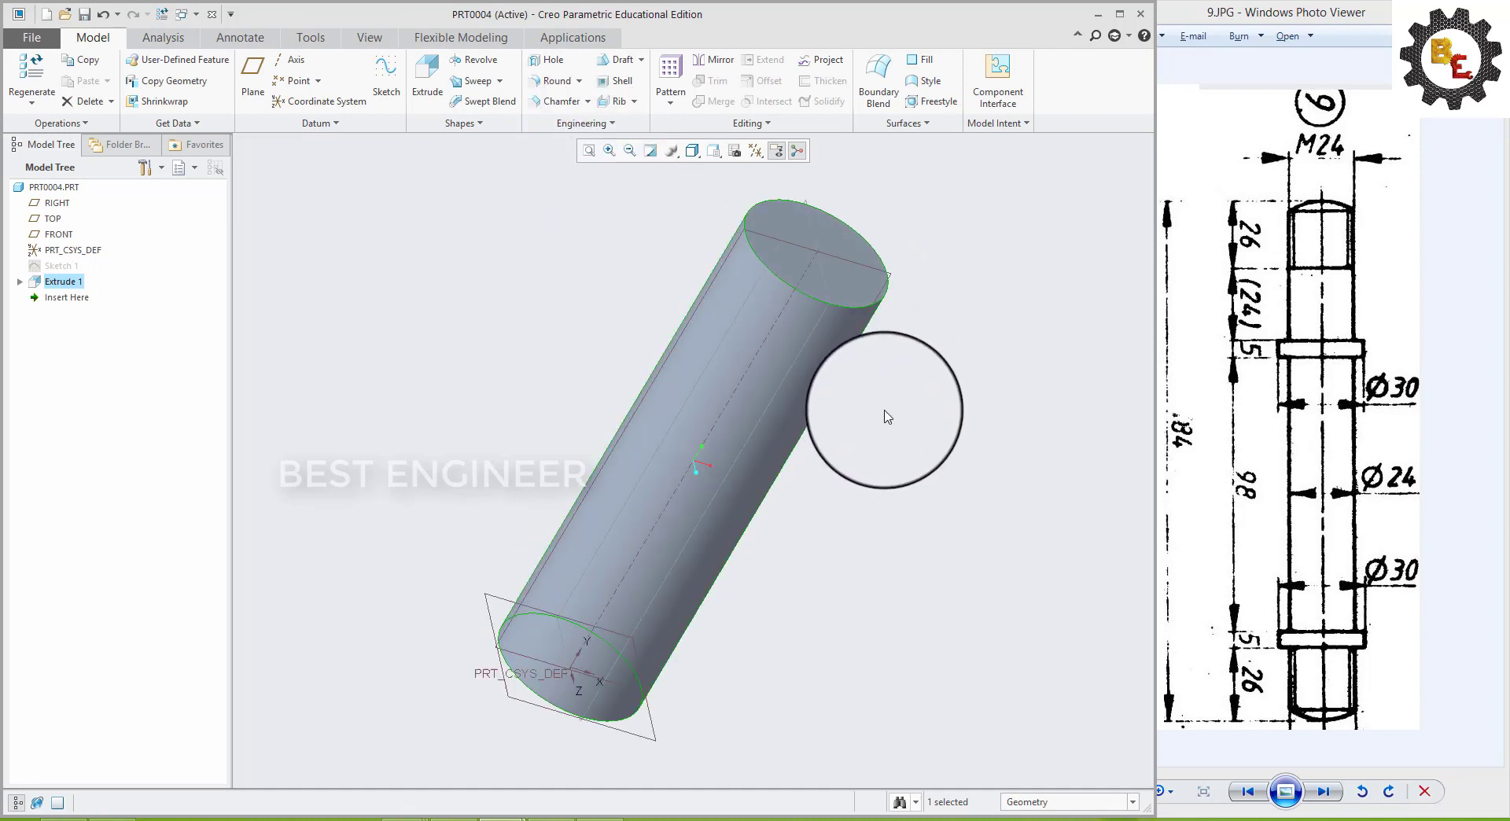
{"action": "left_click", "coordinate": [863, 260]}
{"action": "left_click", "coordinate": [875, 217]}
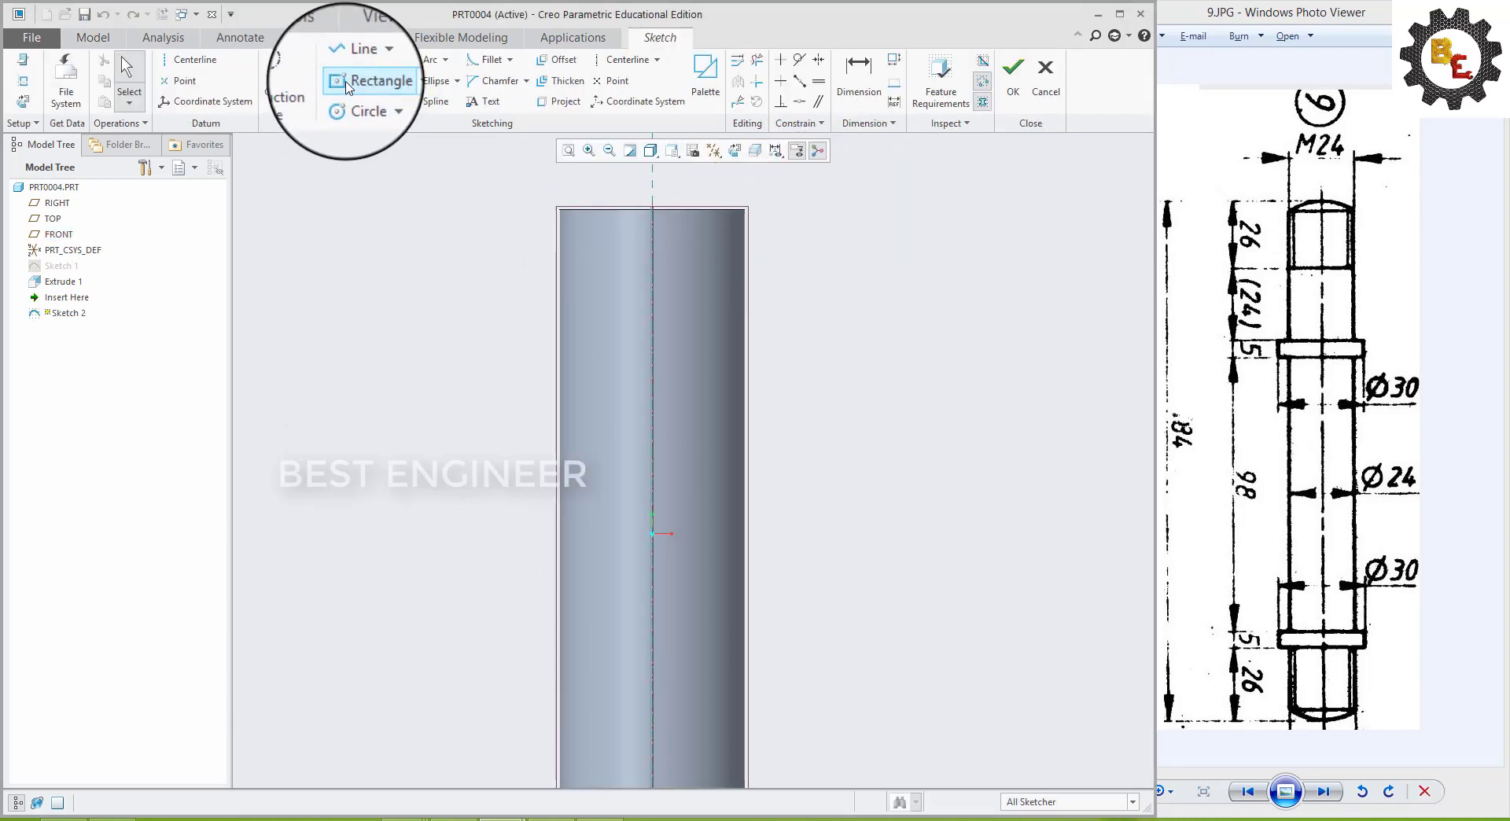
{"action": "left_click", "coordinate": [398, 80]}
{"action": "left_click", "coordinate": [374, 98]}
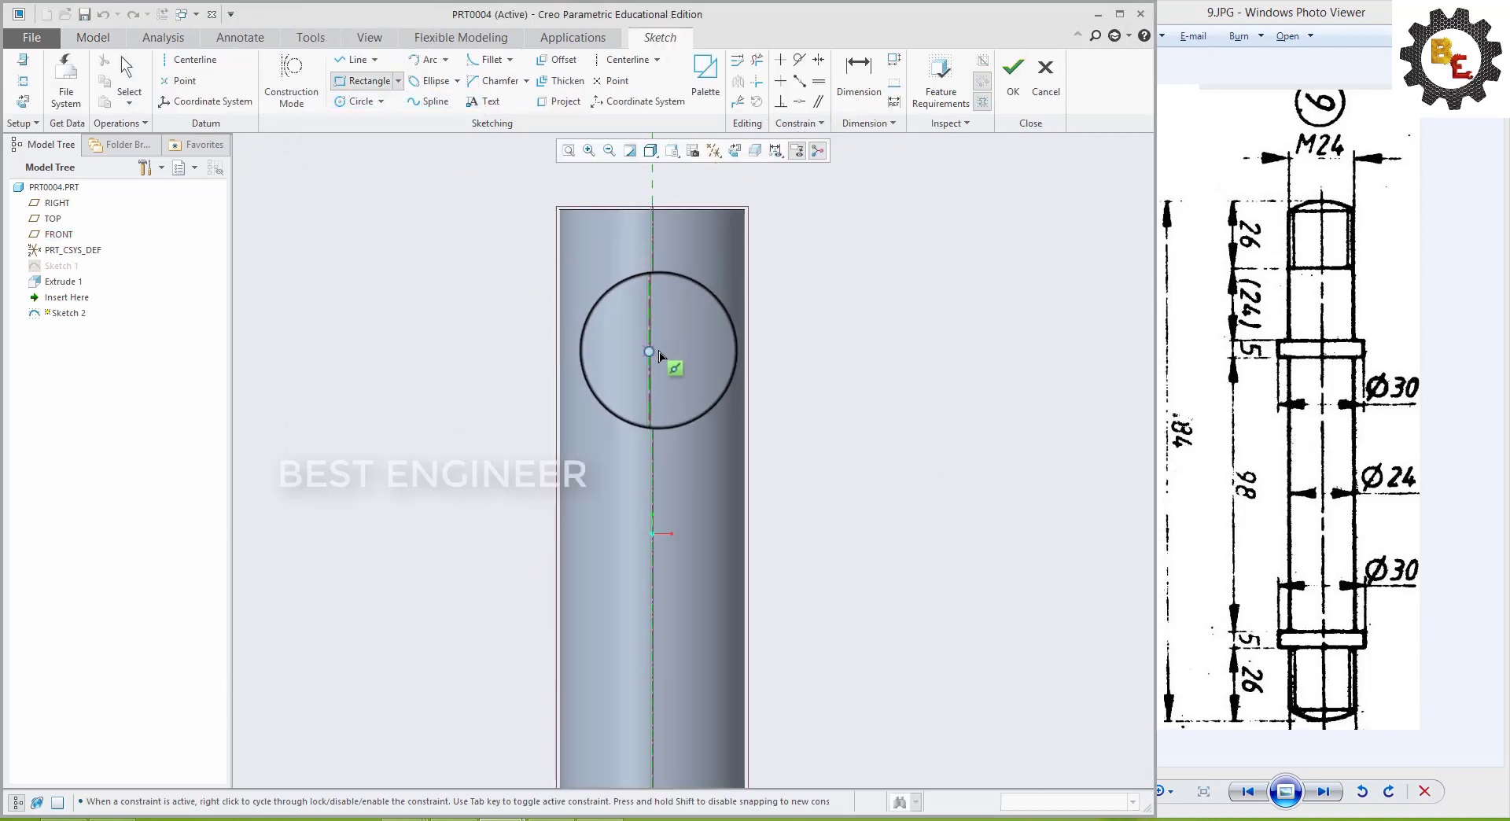
{"action": "left_click", "coordinate": [653, 346]}
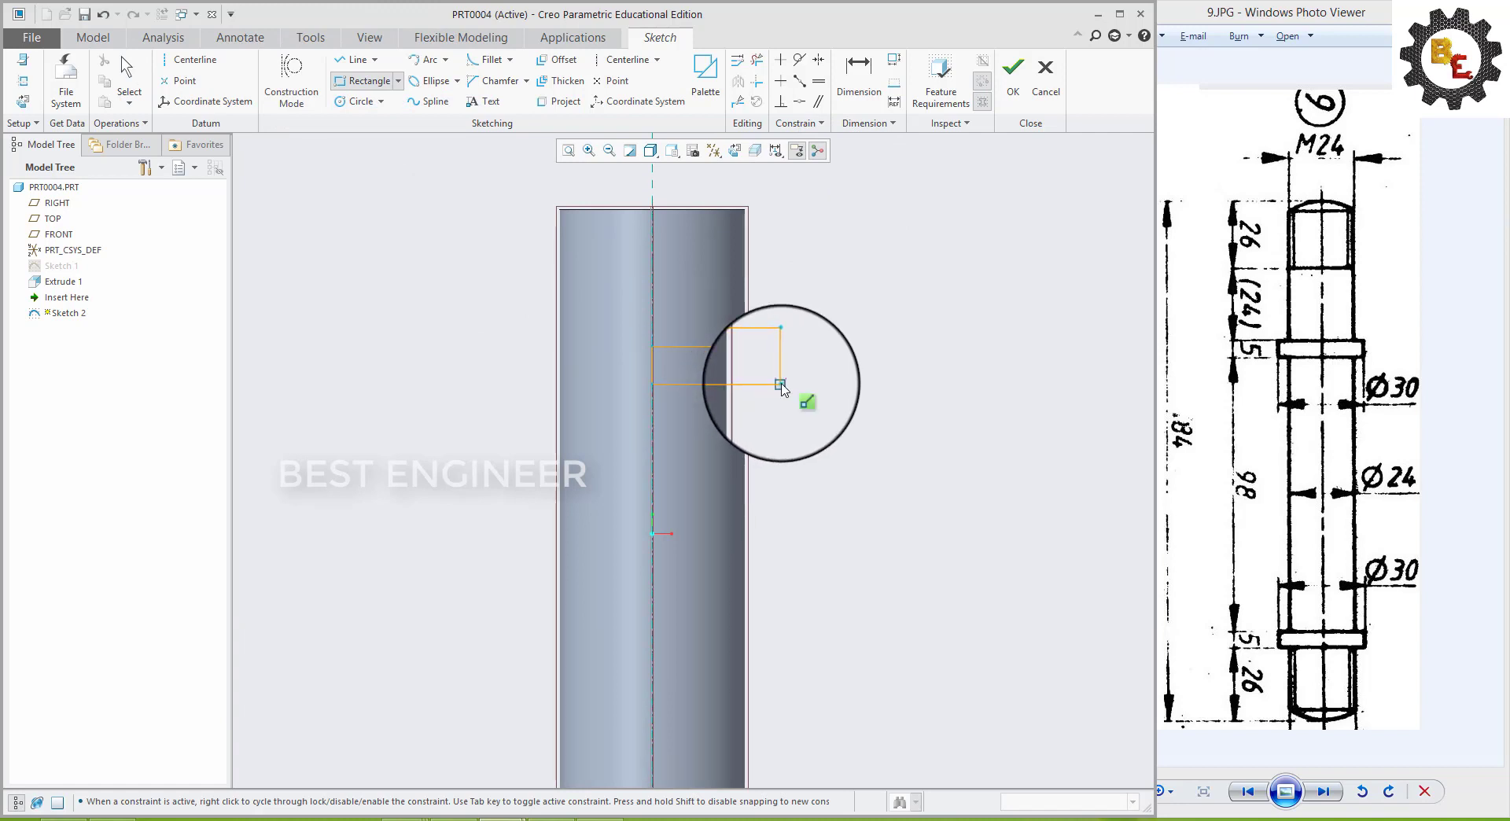
{"action": "left_click", "coordinate": [782, 384]}
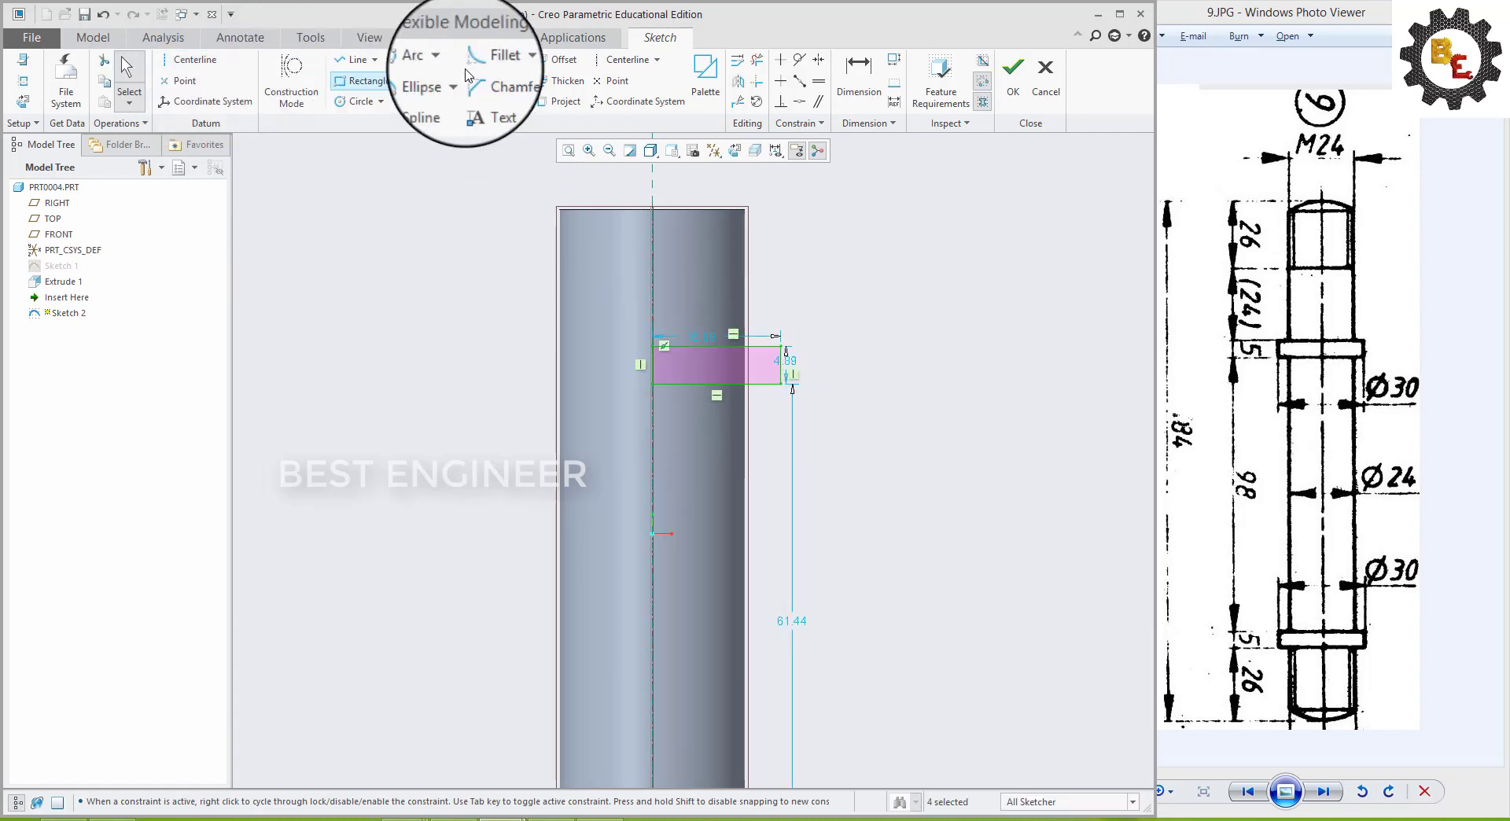
- Dimension the collar profile 50 below the shaft top, then revolve it about the centreline
{"action": "left_click", "coordinate": [859, 79]}
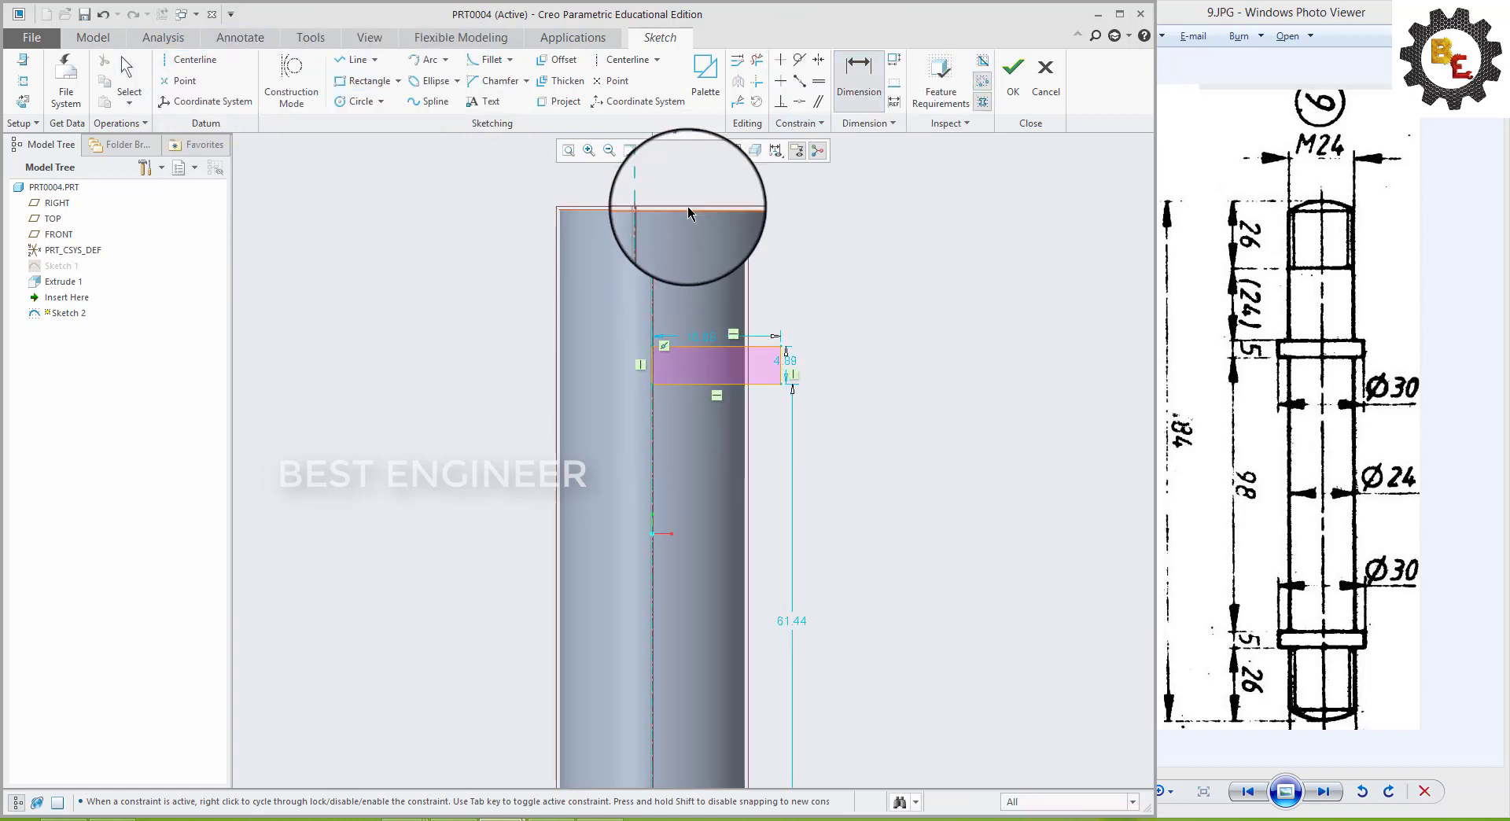
{"action": "left_click", "coordinate": [700, 351]}
{"action": "middle_click", "coordinate": [790, 299]}
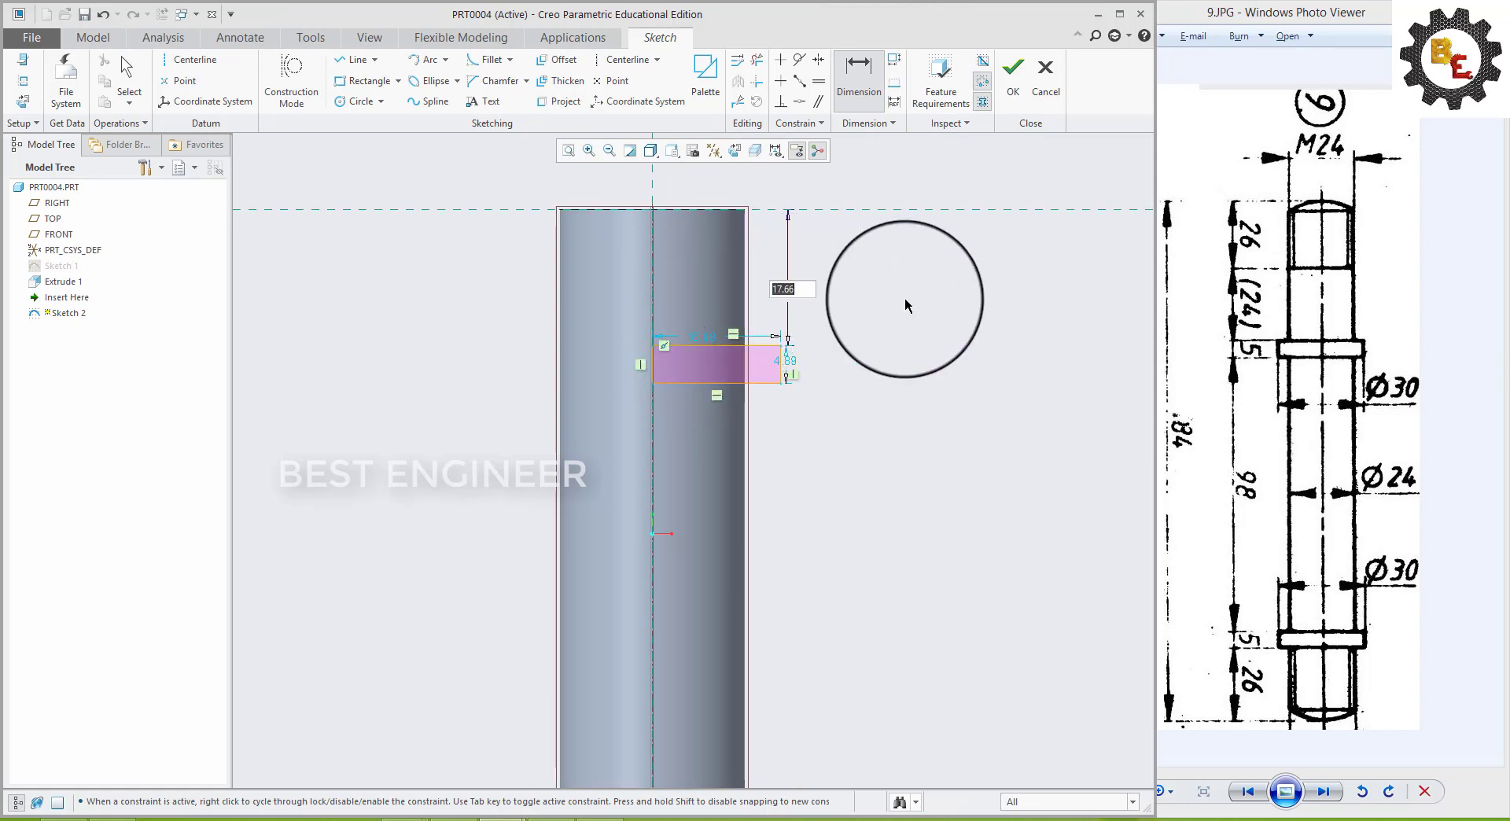
{"action": "type", "text": "50"}
{"action": "key", "text": "Return"}
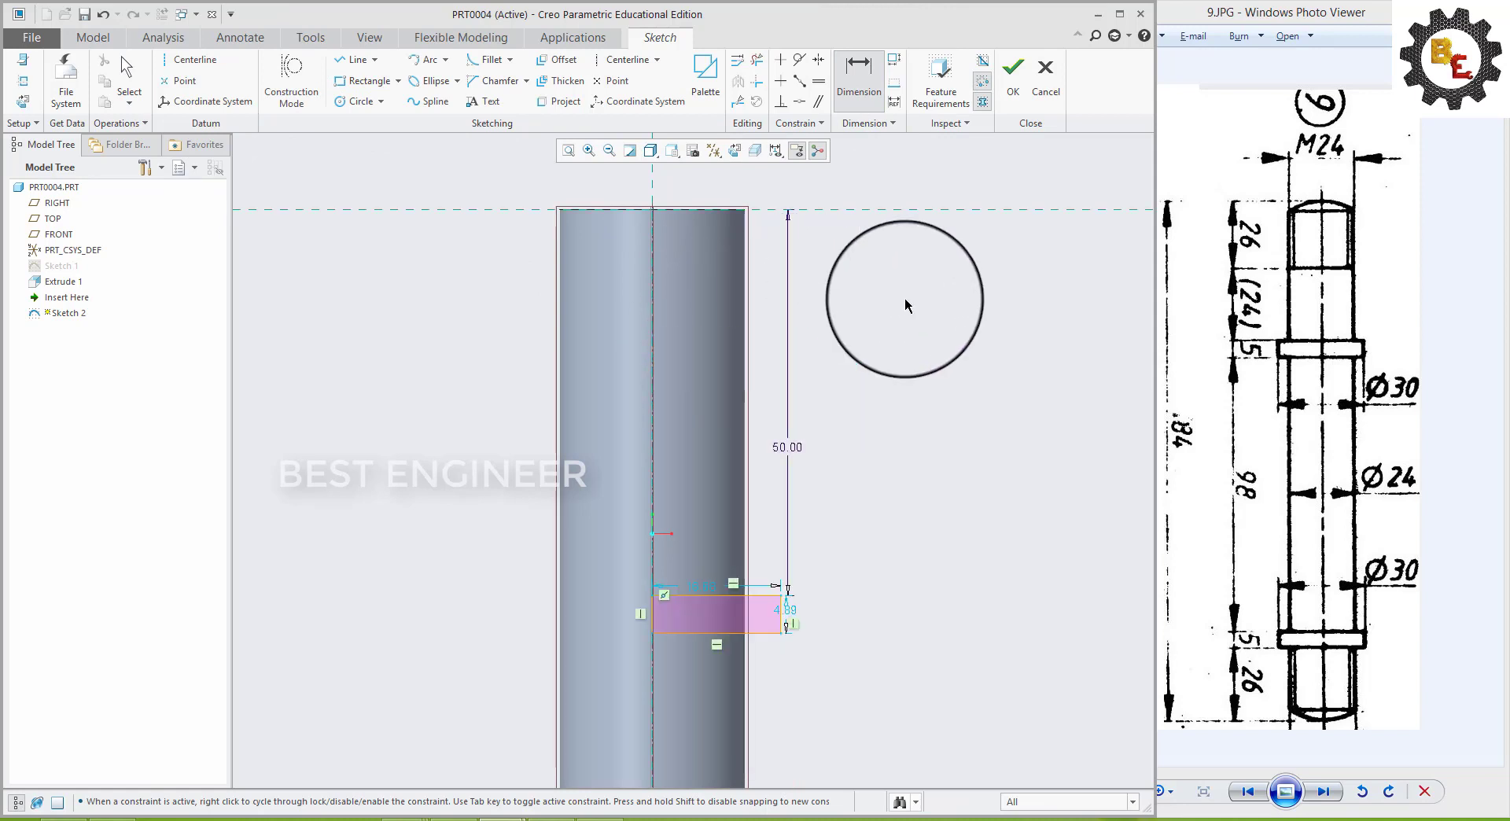
{"action": "scroll", "coordinate": [888, 472], "scroll_direction": "down", "scroll_amount": 3}
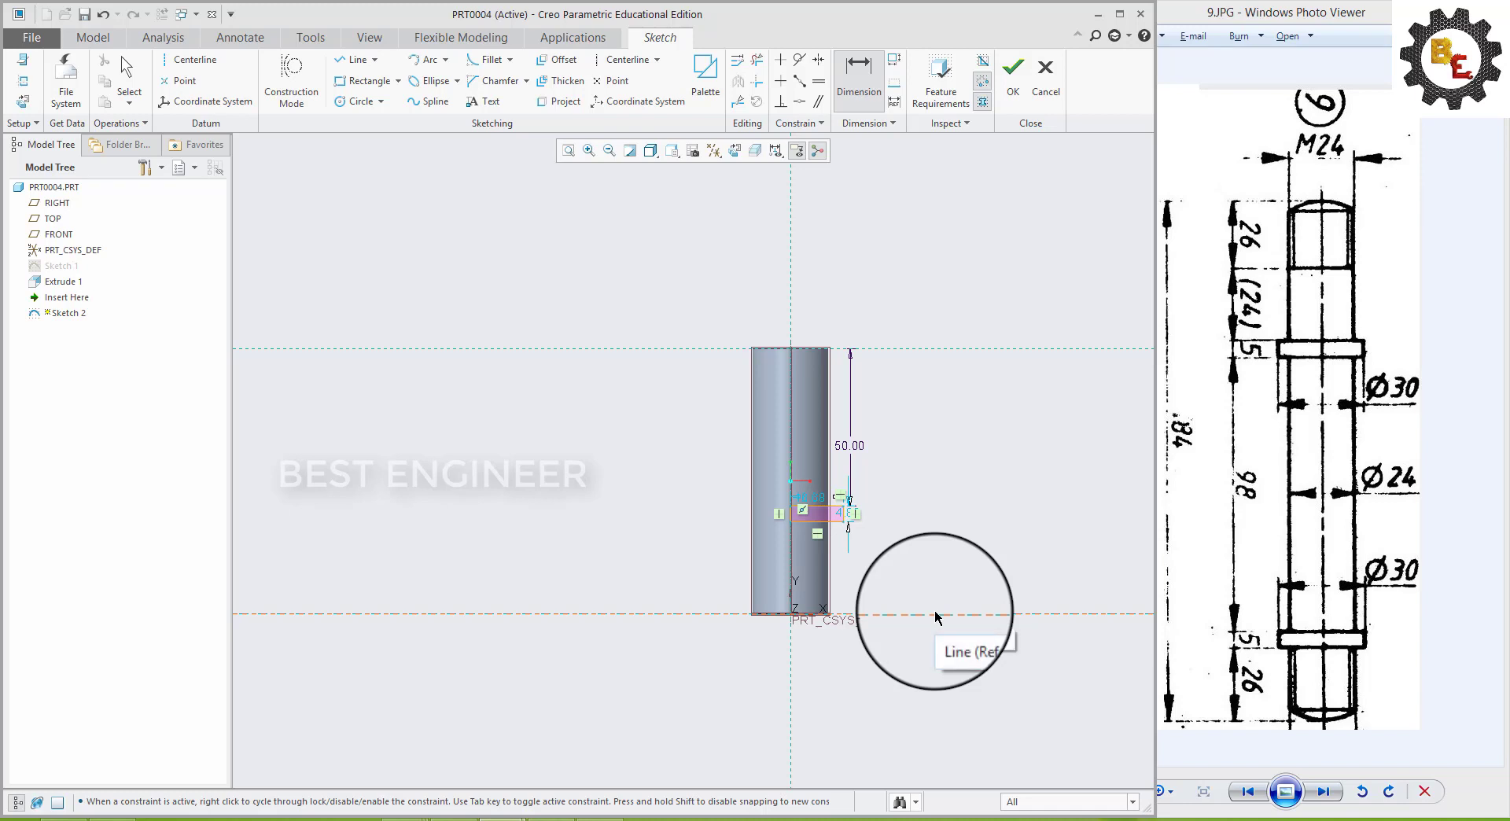
{"action": "scroll", "coordinate": [912, 614], "scroll_direction": "up", "scroll_amount": 2}
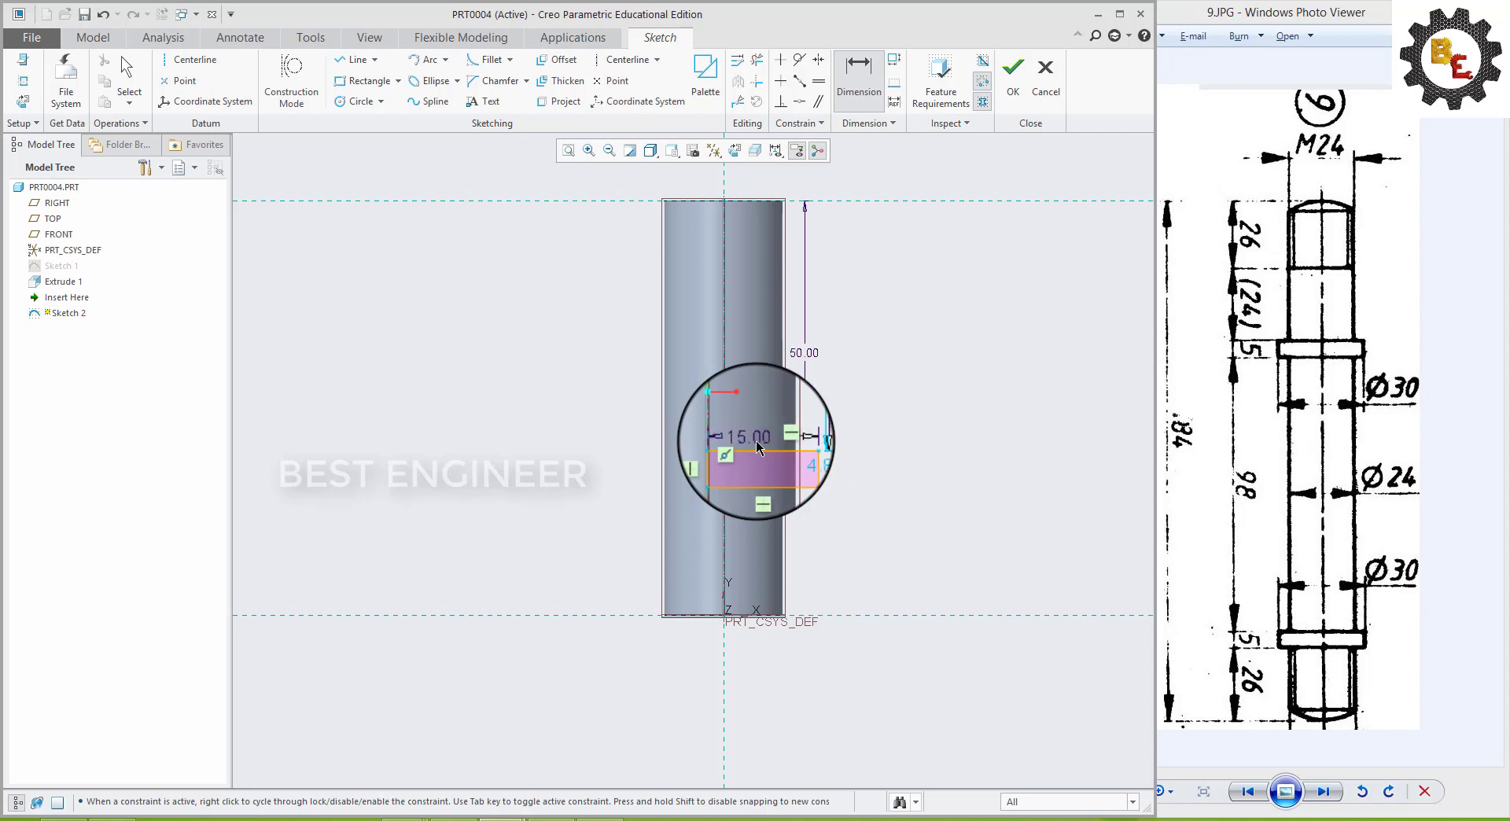
{"action": "double_click", "coordinate": [805, 463]}
{"action": "type", "text": "5"}
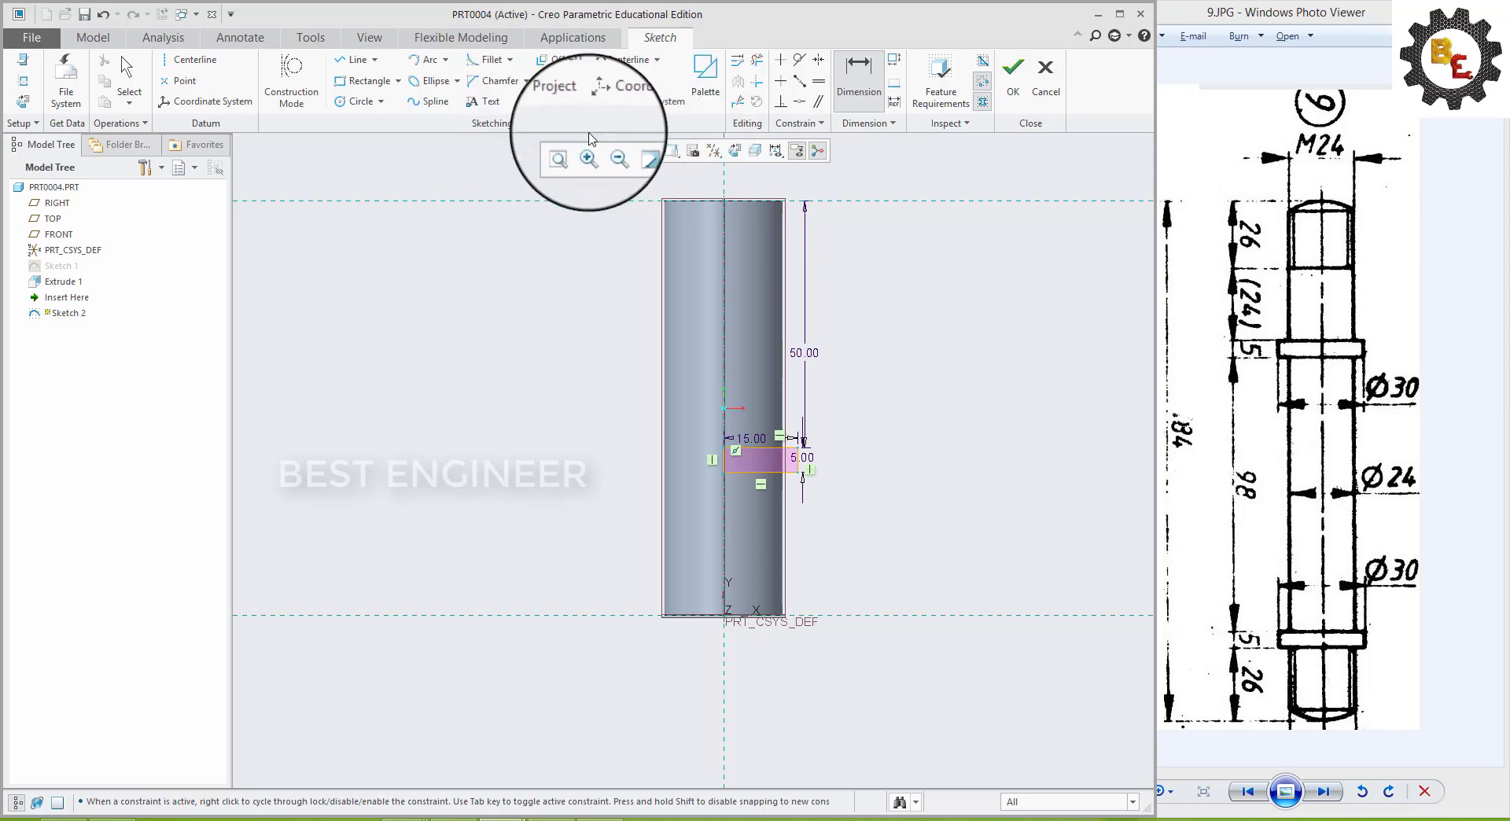
{"action": "left_click", "coordinate": [1013, 74]}
{"action": "left_click", "coordinate": [486, 63]}
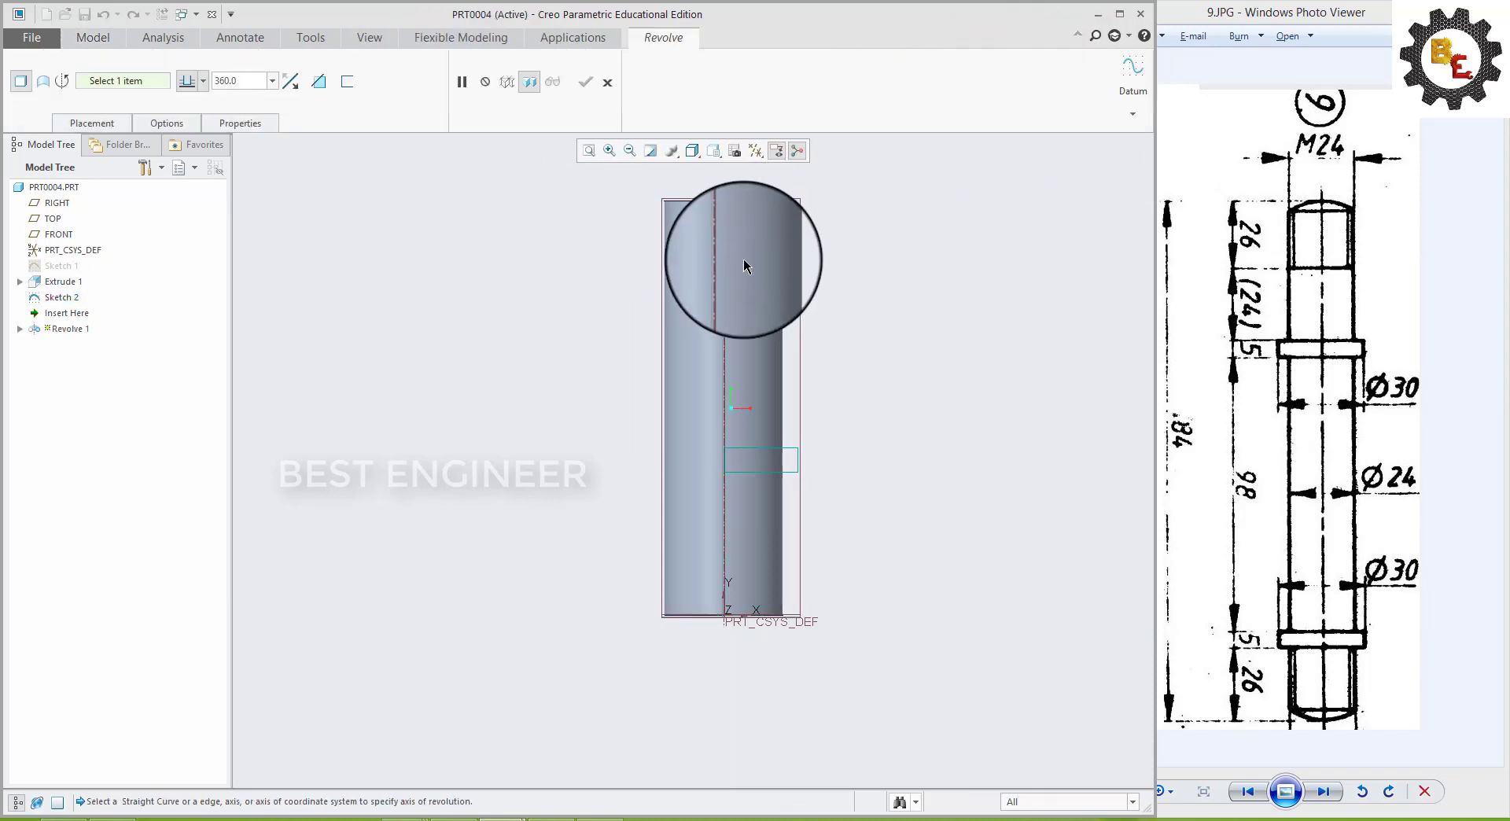
{"action": "left_click", "coordinate": [725, 263]}
- Confirm the collar, then redefine Extrude 1 to a 184 mm shaft length
{"action": "left_click", "coordinate": [583, 86]}
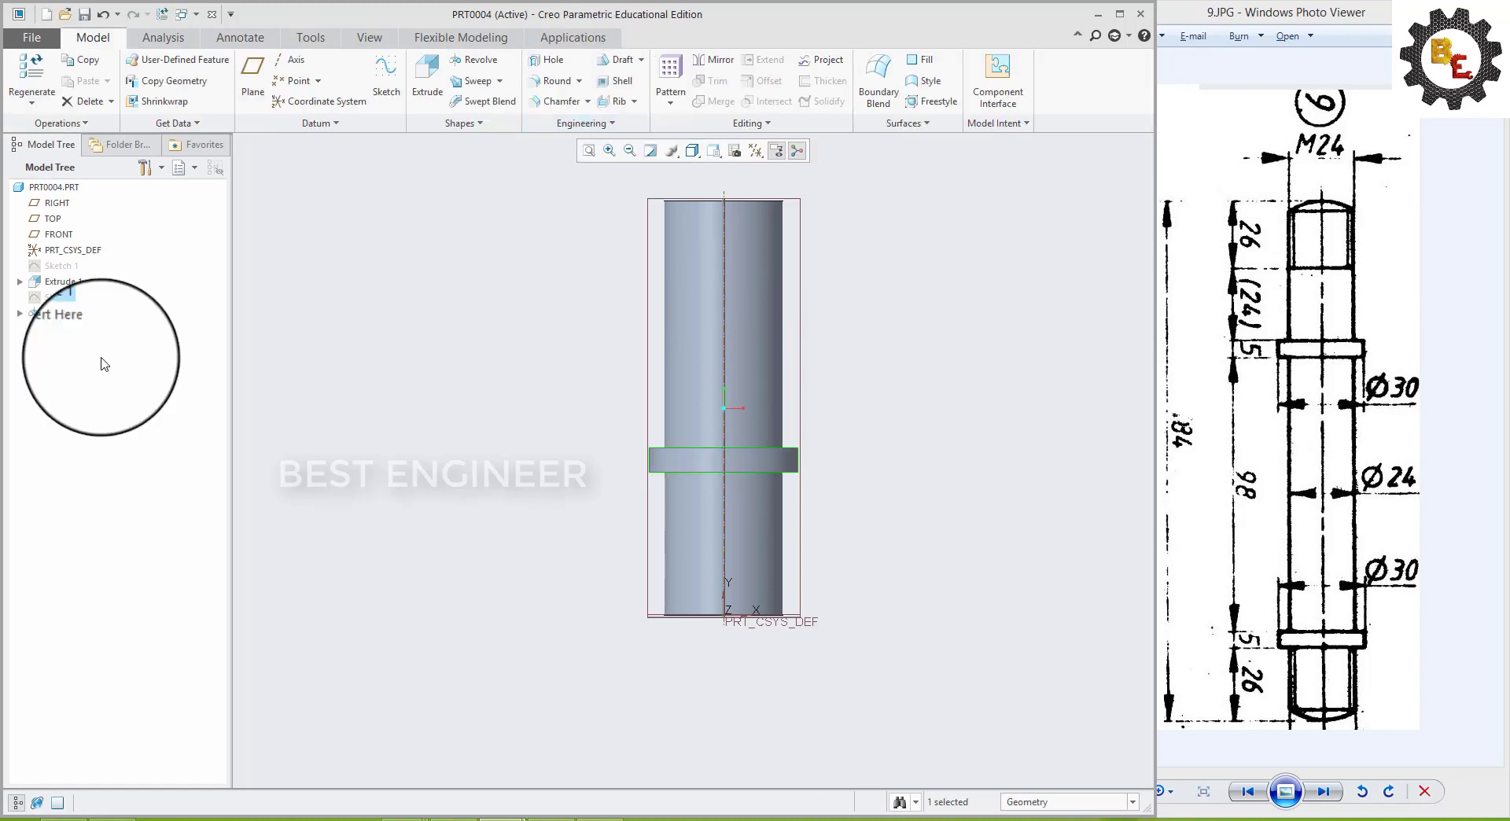
{"action": "left_click", "coordinate": [63, 281]}
{"action": "left_click", "coordinate": [80, 188]}
{"action": "type", "text": "184"}
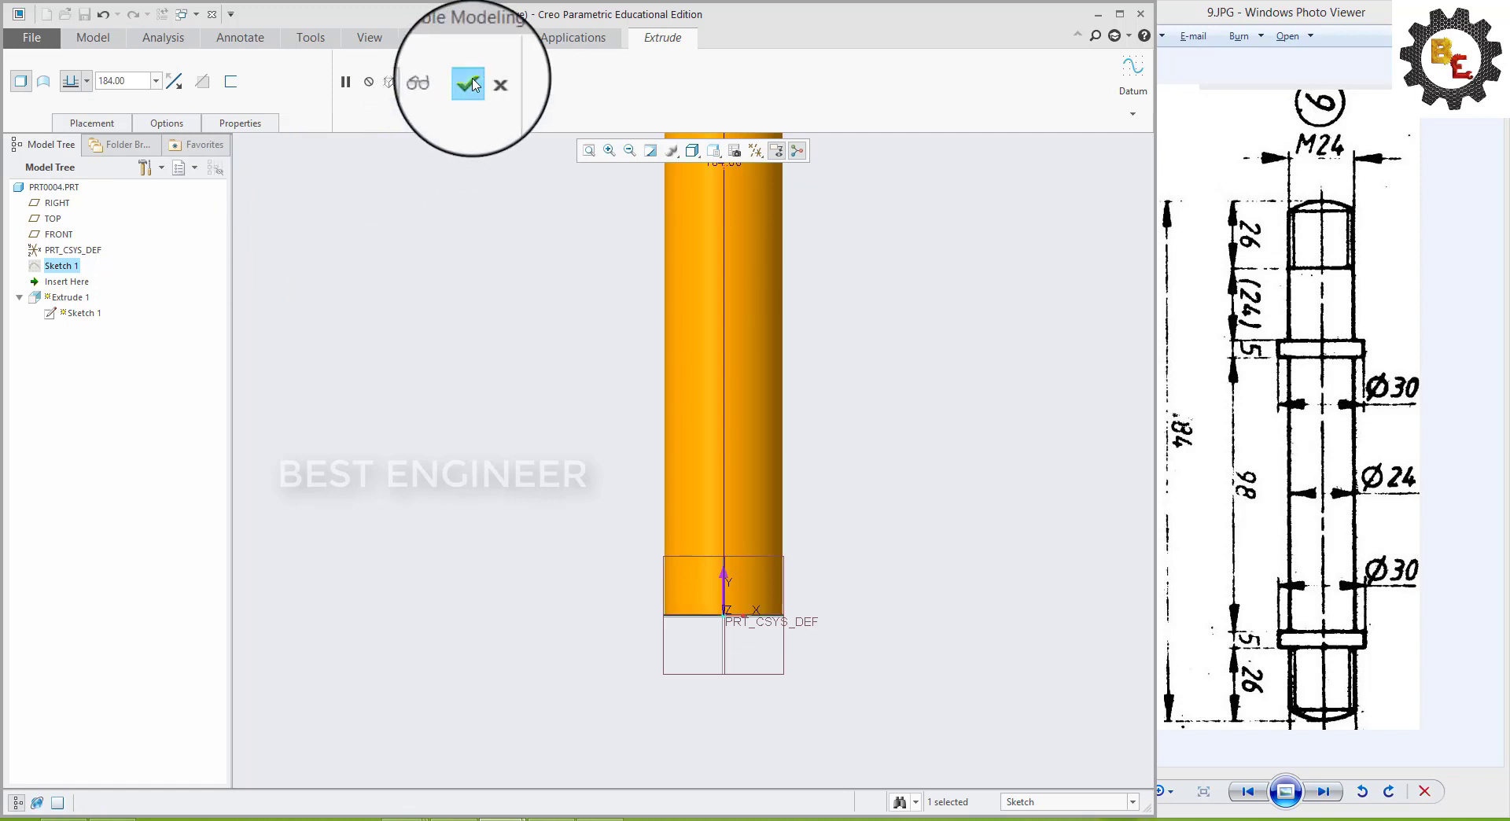
{"action": "left_click", "coordinate": [469, 82]}
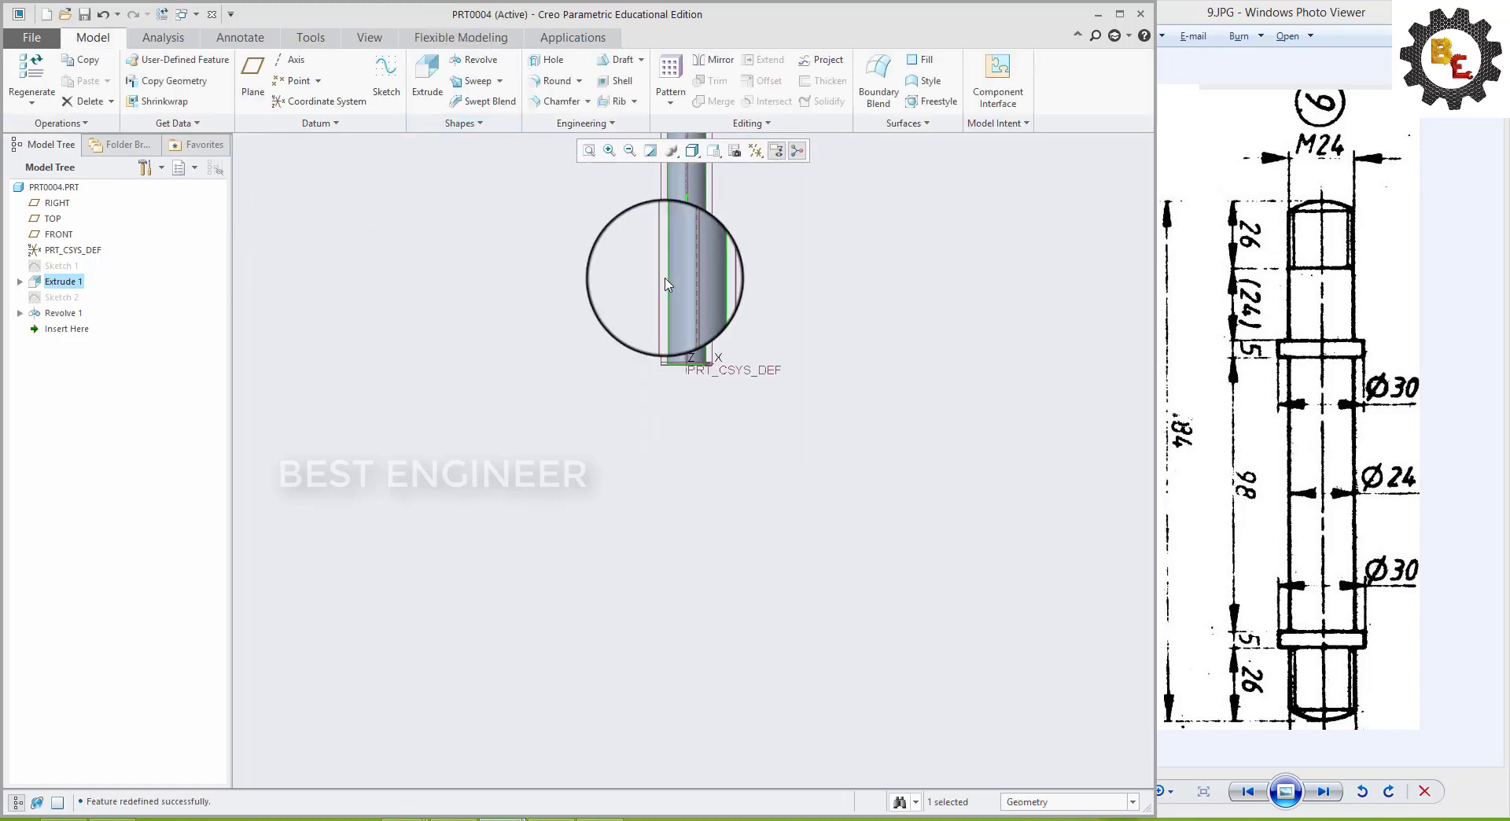
{"action": "left_click", "coordinate": [590, 151]}
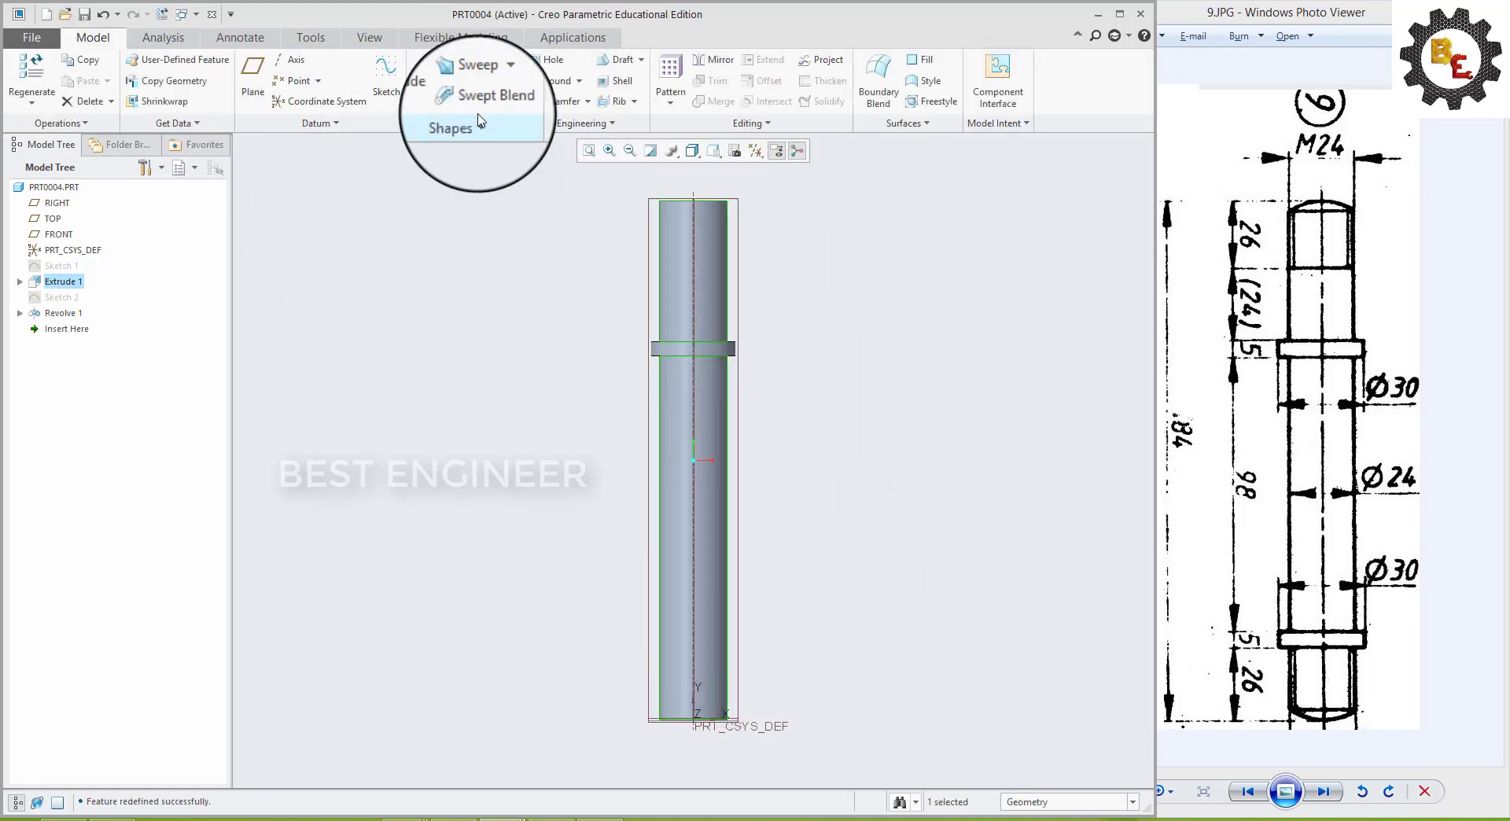
- Cancel the revolve and start a new sketch on the FRONT plane
{"action": "left_click", "coordinate": [476, 49]}
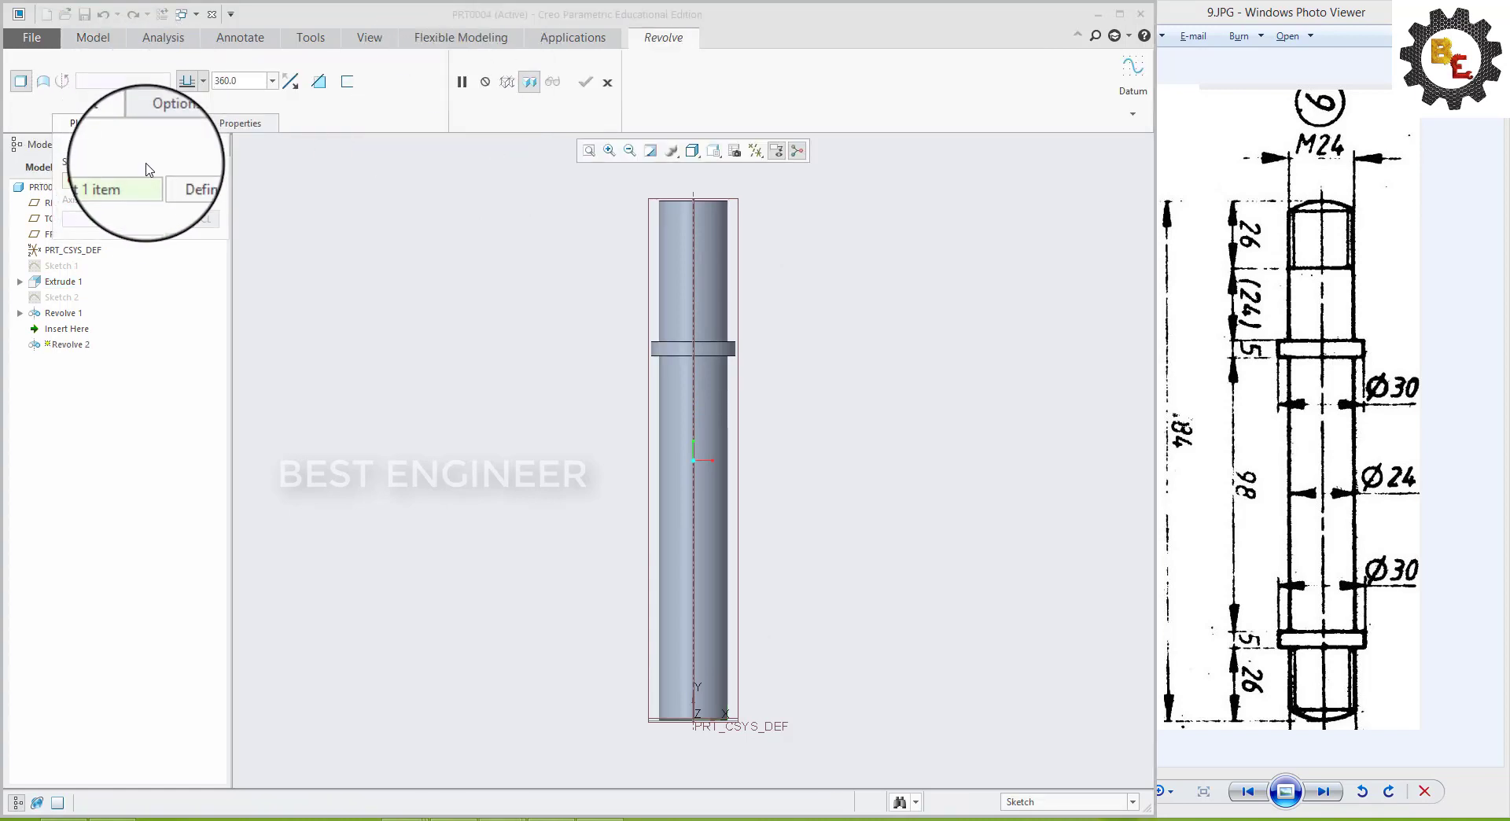
{"action": "left_click", "coordinate": [161, 124]}
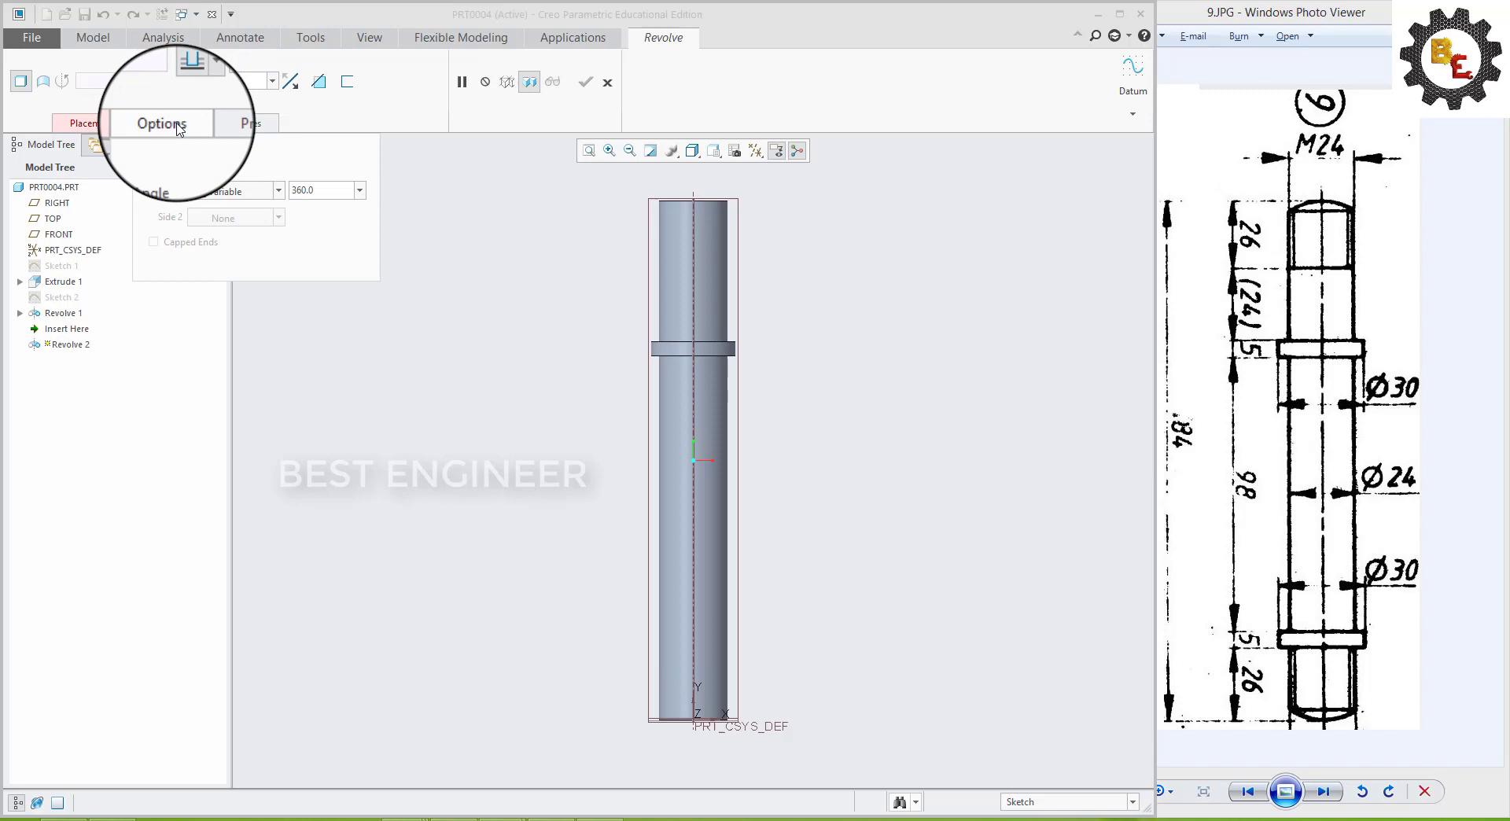
{"action": "left_click", "coordinate": [607, 81]}
{"action": "left_click", "coordinate": [391, 81]}
{"action": "left_click", "coordinate": [741, 408]}
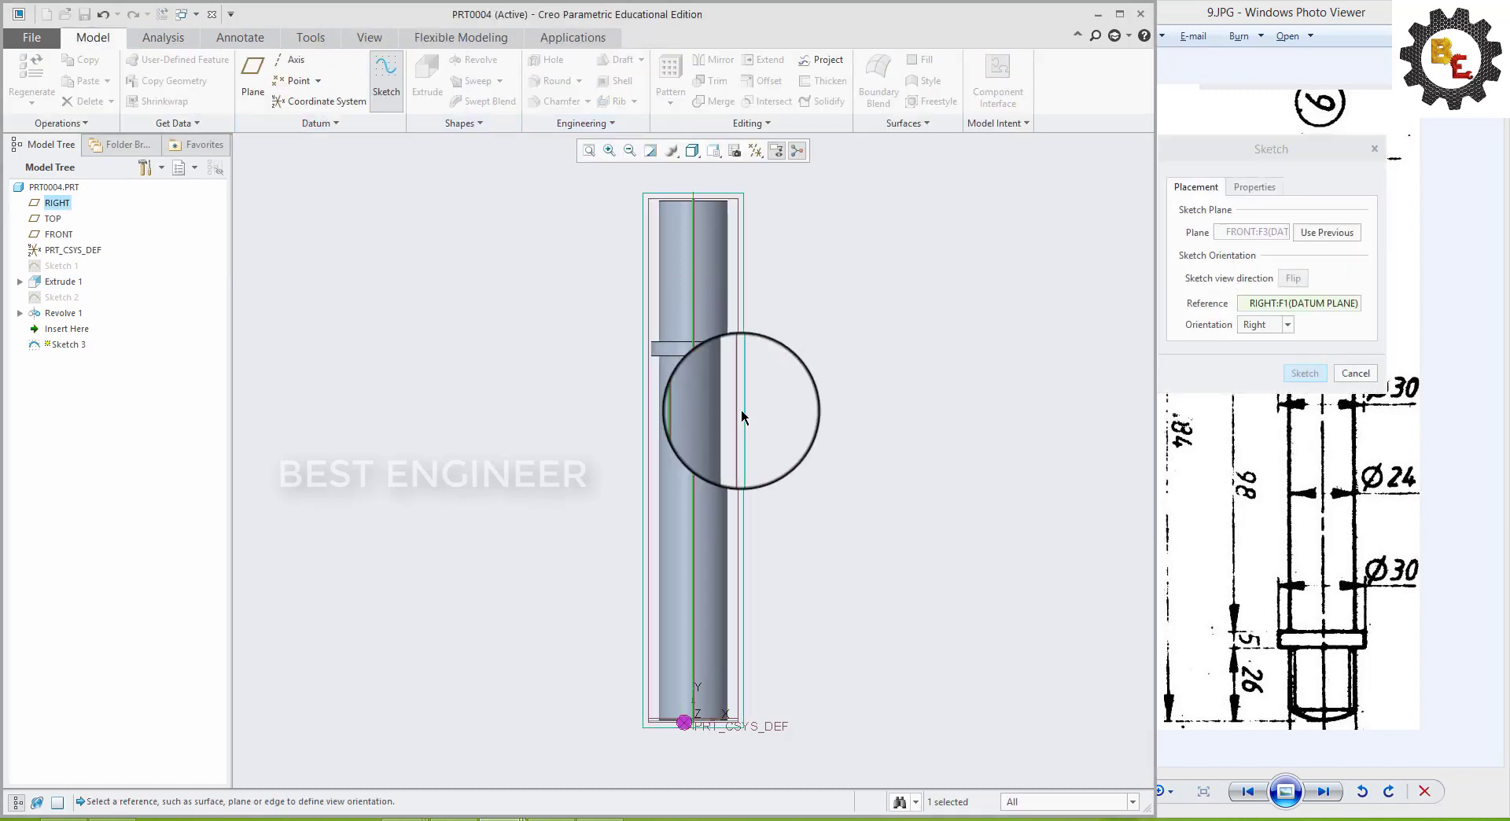
{"action": "left_click", "coordinate": [1305, 371]}
- Draw the second collar rectangle, 5 wide and 26 from the bottom end
{"action": "left_click", "coordinate": [355, 81]}
{"action": "left_click", "coordinate": [693, 590]}
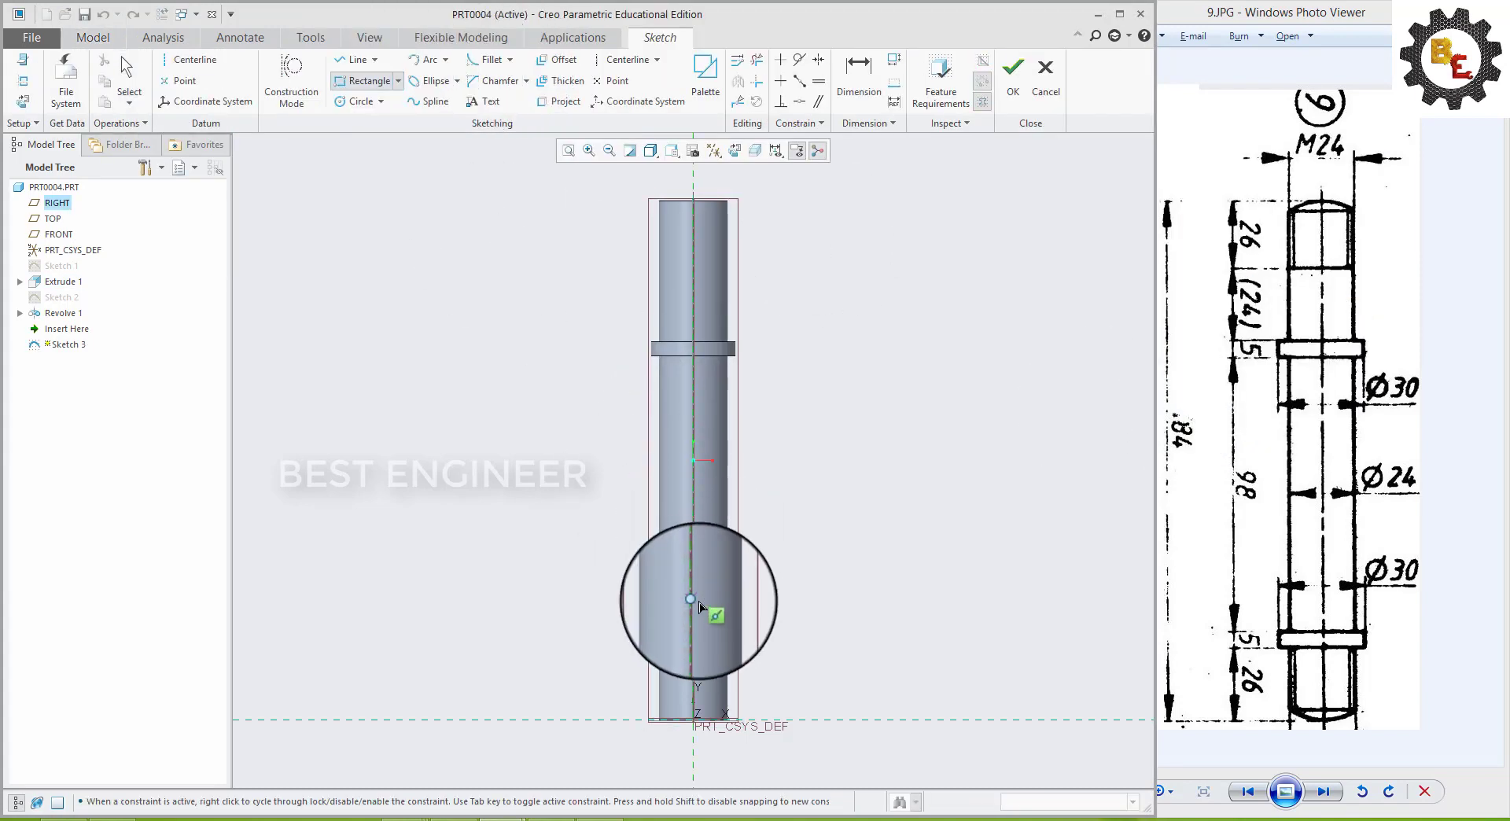
{"action": "left_click", "coordinate": [753, 616]}
{"action": "left_click", "coordinate": [771, 623]}
{"action": "middle_click", "coordinate": [771, 623]}
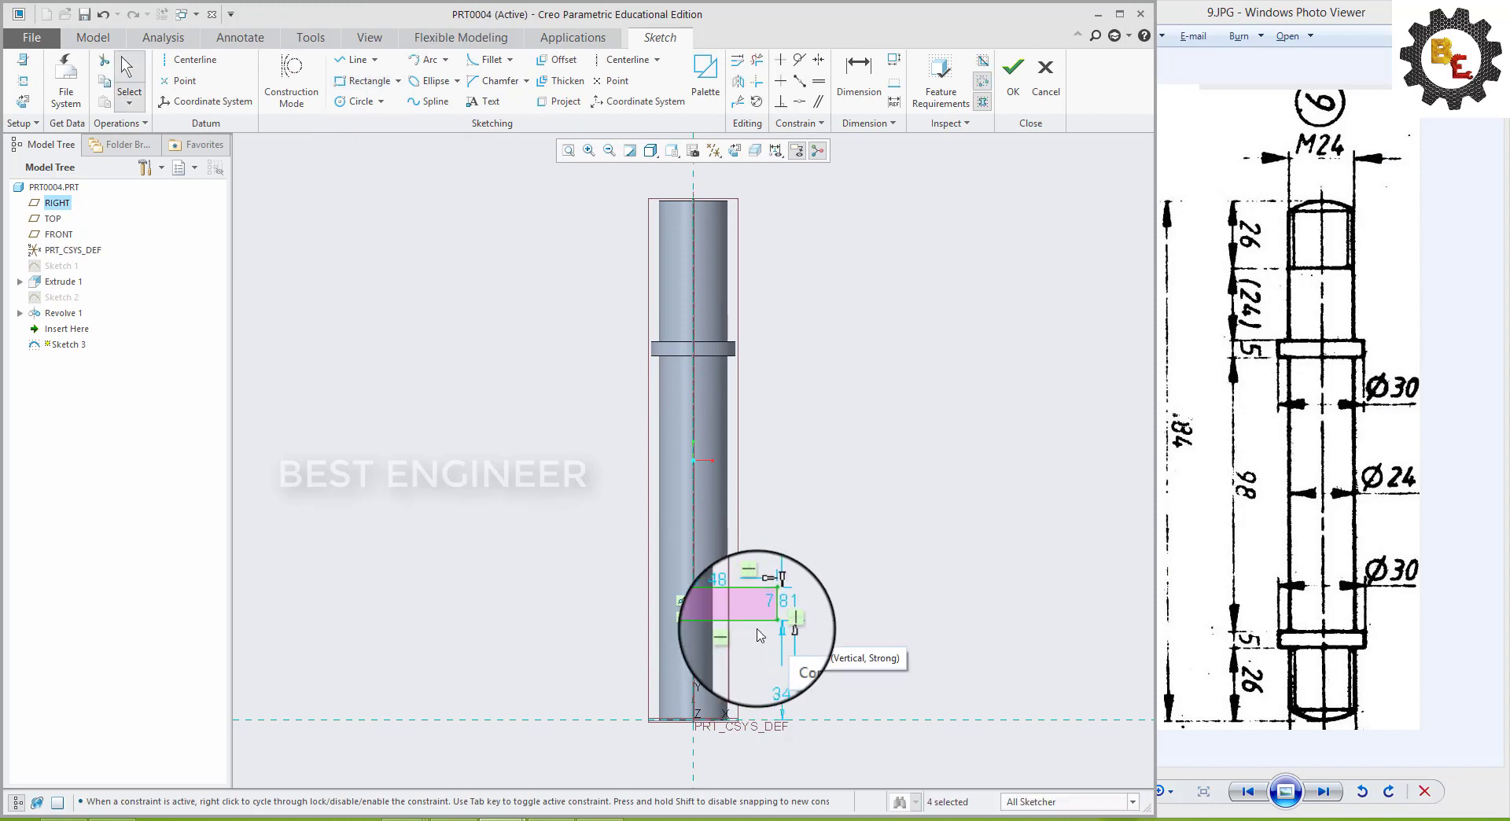
{"action": "type", "text": "5"}
{"action": "key", "text": "Return"}
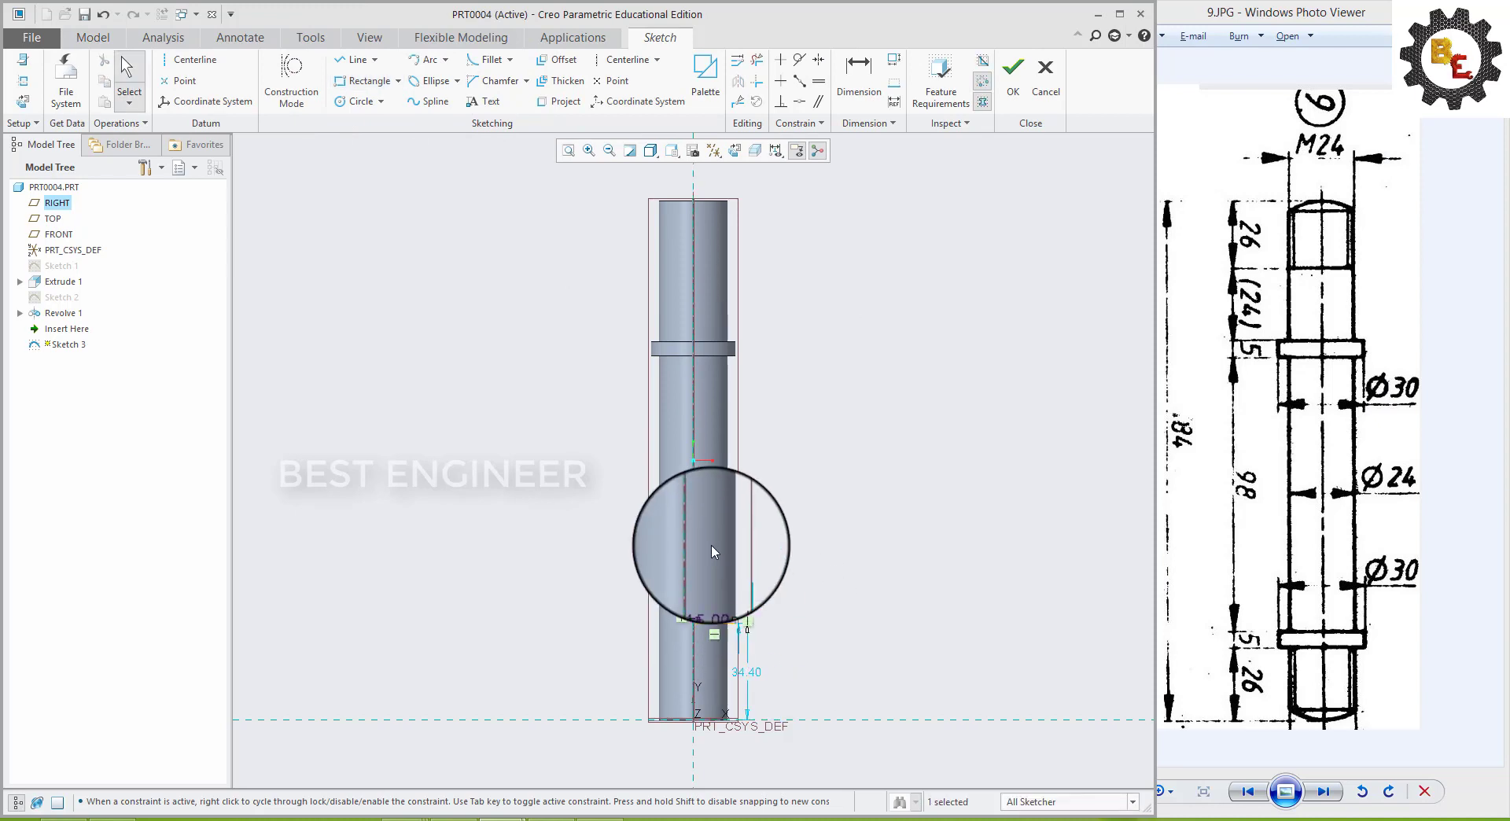
{"action": "double_click", "coordinate": [748, 674]}
{"action": "type", "text": "26"}
{"action": "key", "text": "Return"}
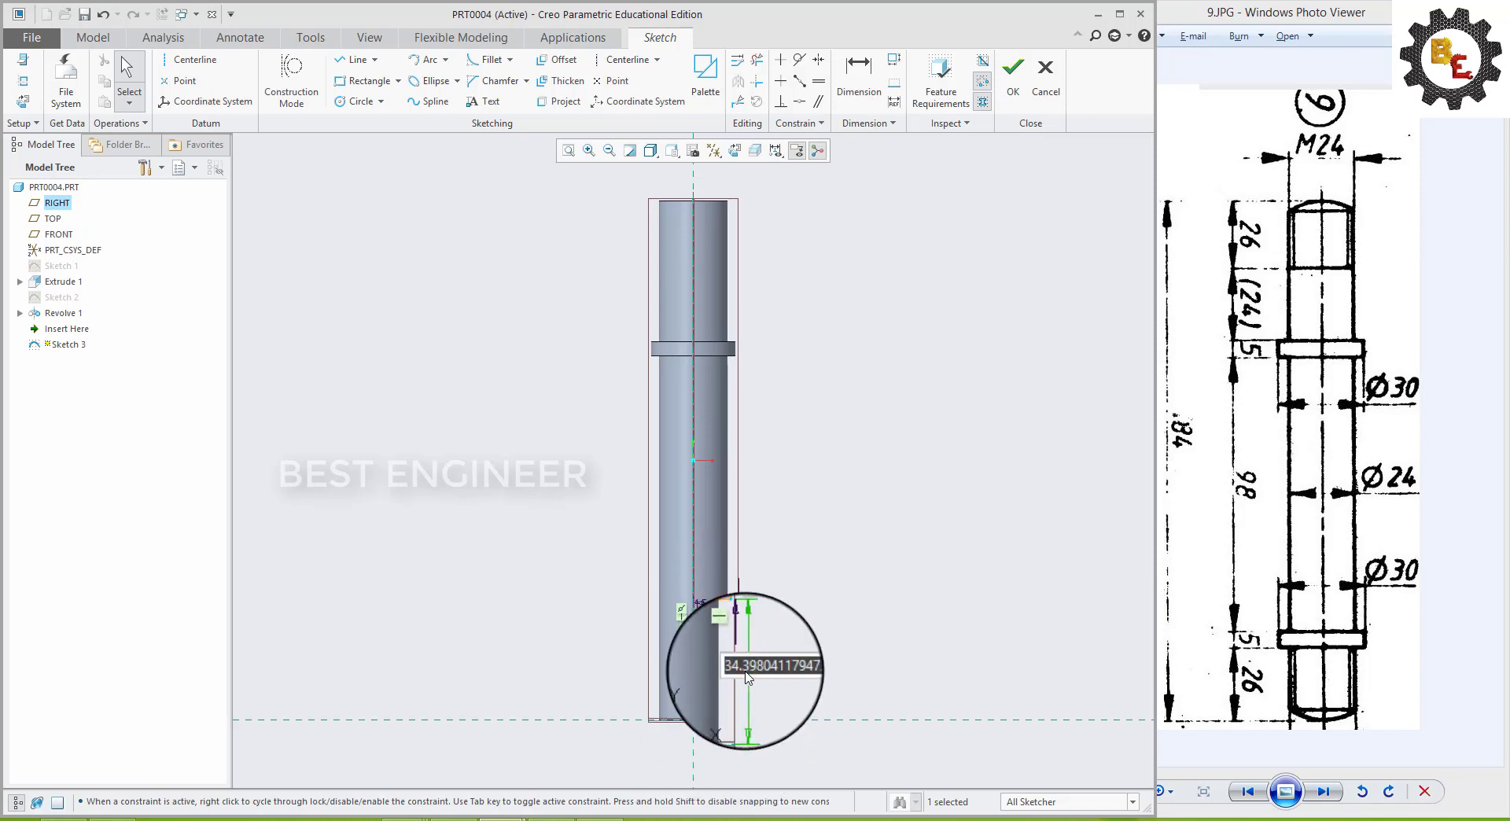
- Revolve the second collar sketch about the shaft axis
{"action": "left_click", "coordinate": [1013, 75]}
{"action": "left_click", "coordinate": [476, 73]}
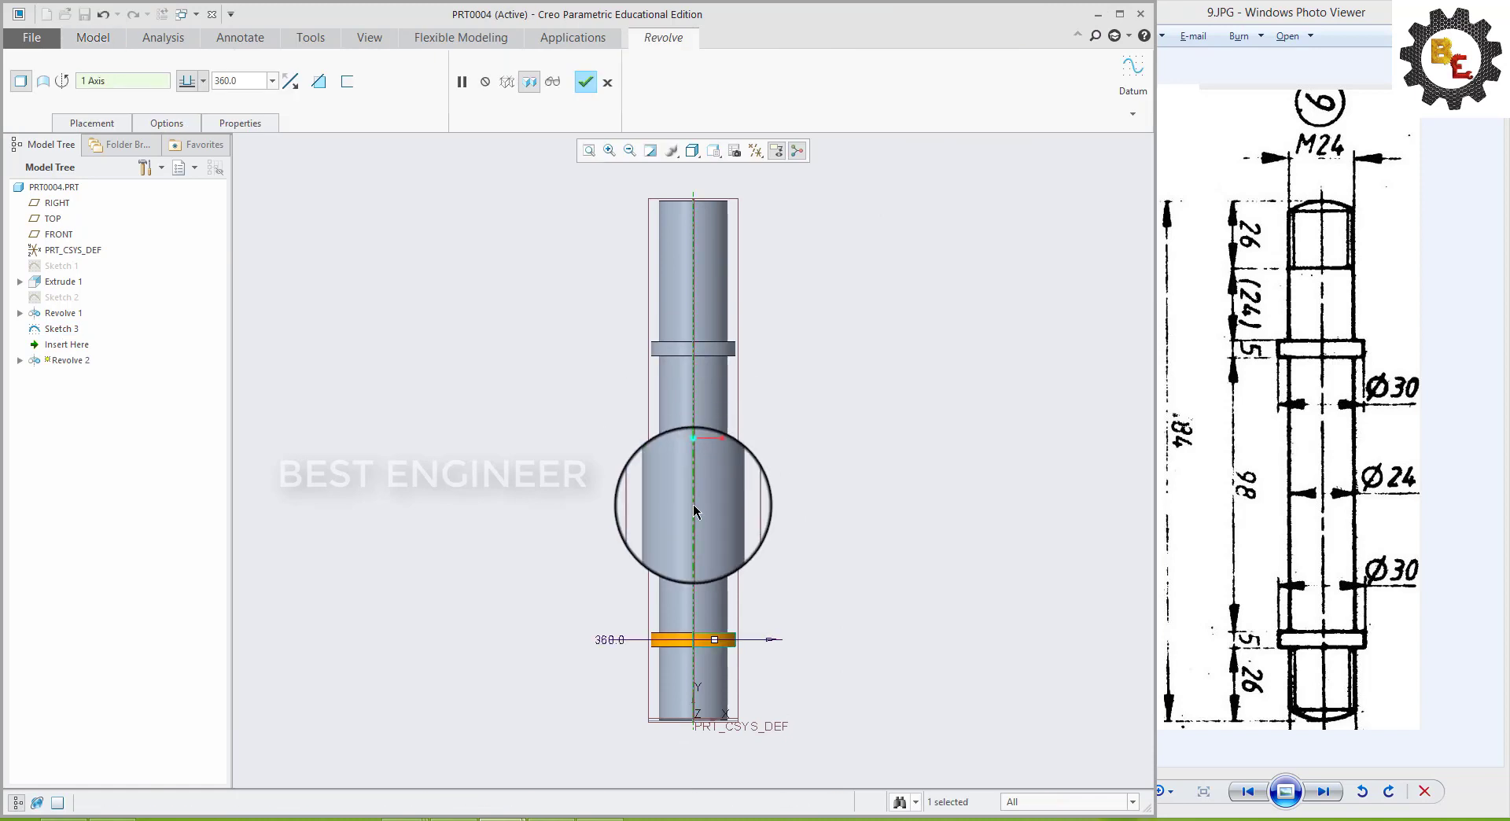
{"action": "left_click", "coordinate": [586, 82]}
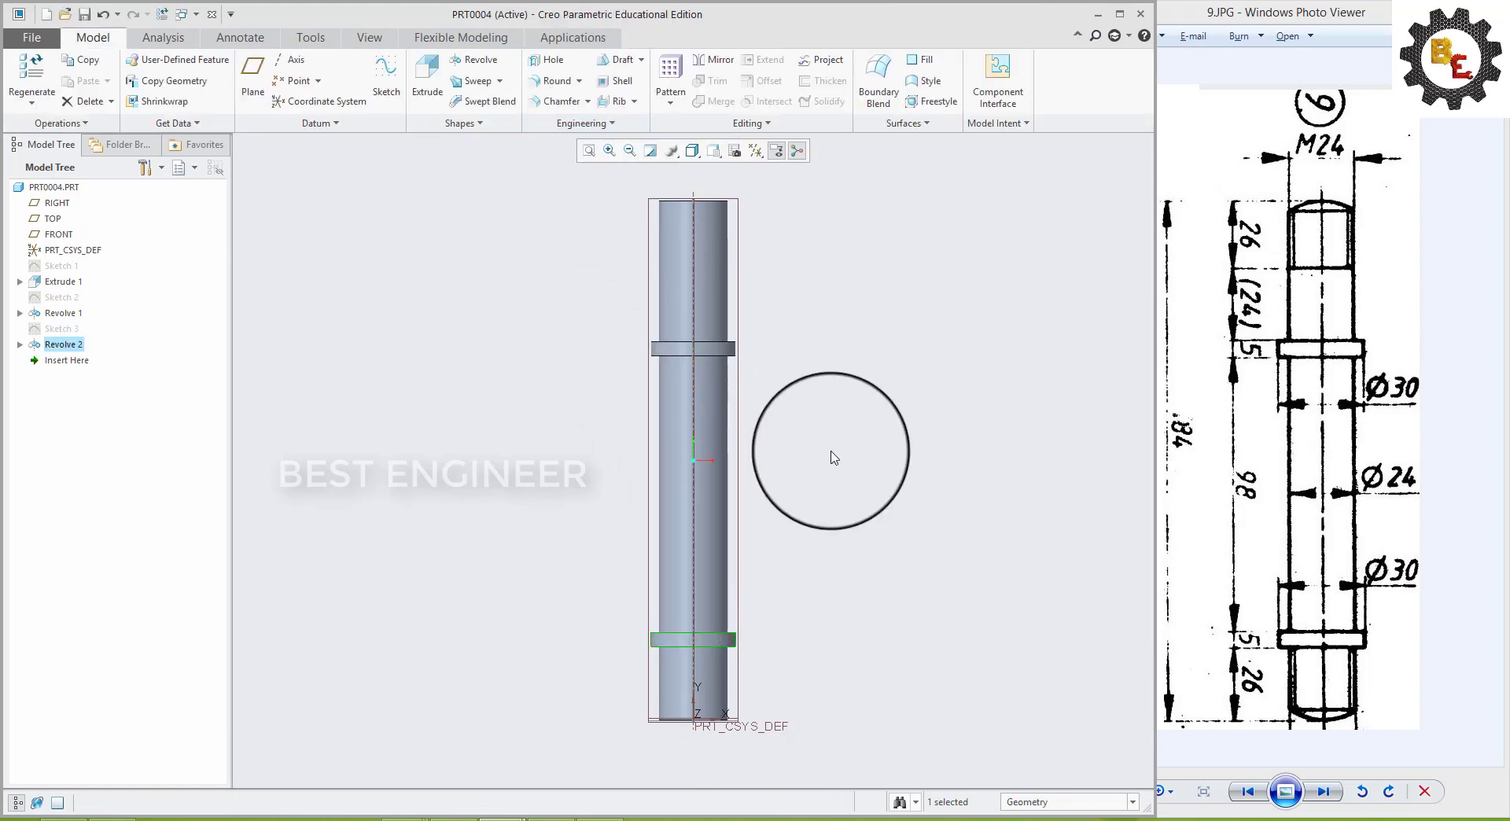
- Round the top and bottom end edges of the shaft with radius 2.25
{"action": "mouse_move", "coordinate": [819, 270]}
{"action": "middle_mouse_down"}
{"action": "mouse_move", "coordinate": [802, 326]}
{"action": "mouse_move", "coordinate": [876, 329]}
{"action": "middle_mouse_up"}
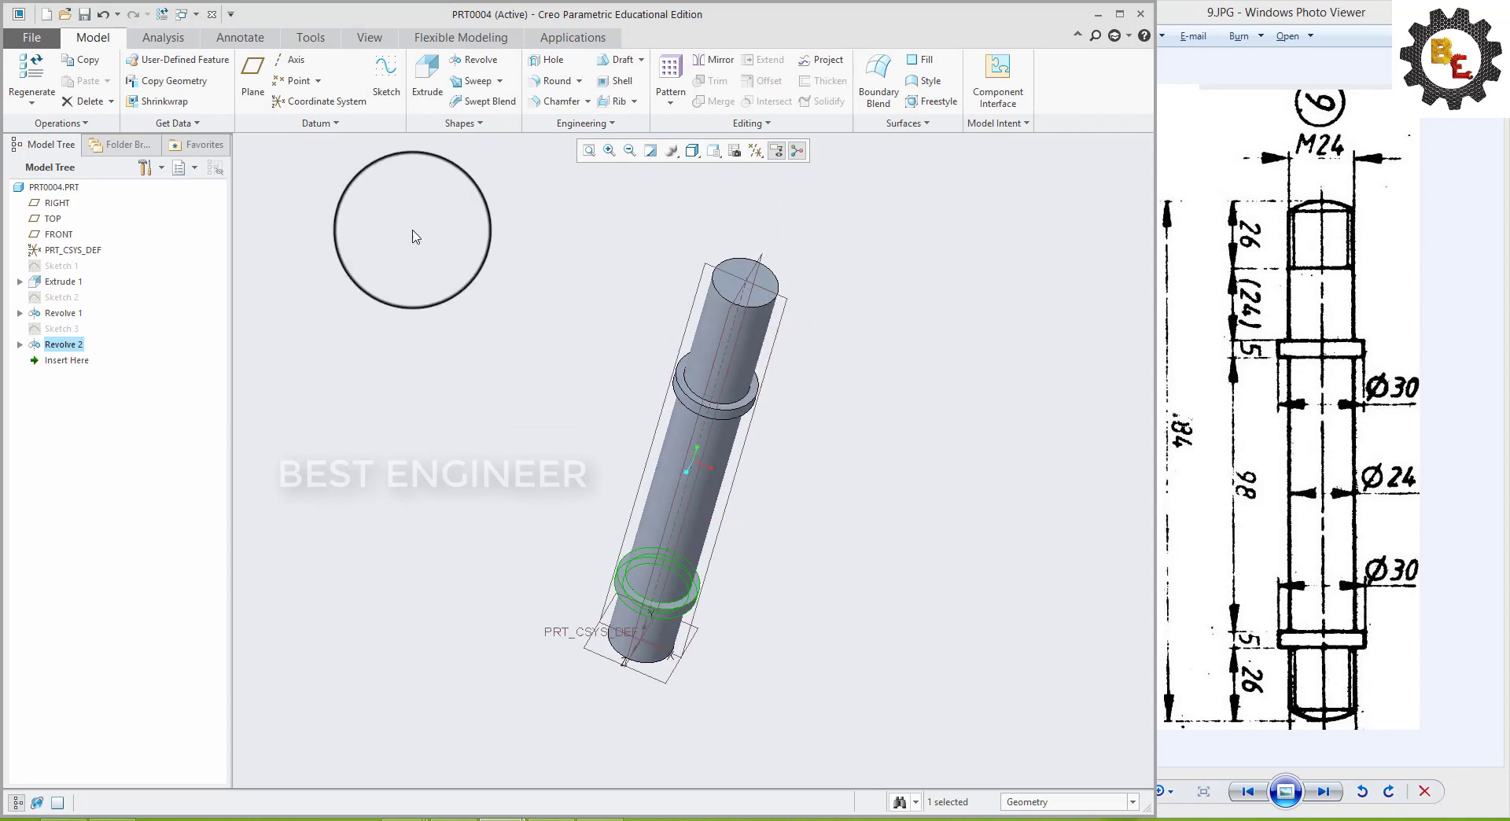
{"action": "left_click", "coordinate": [555, 81]}
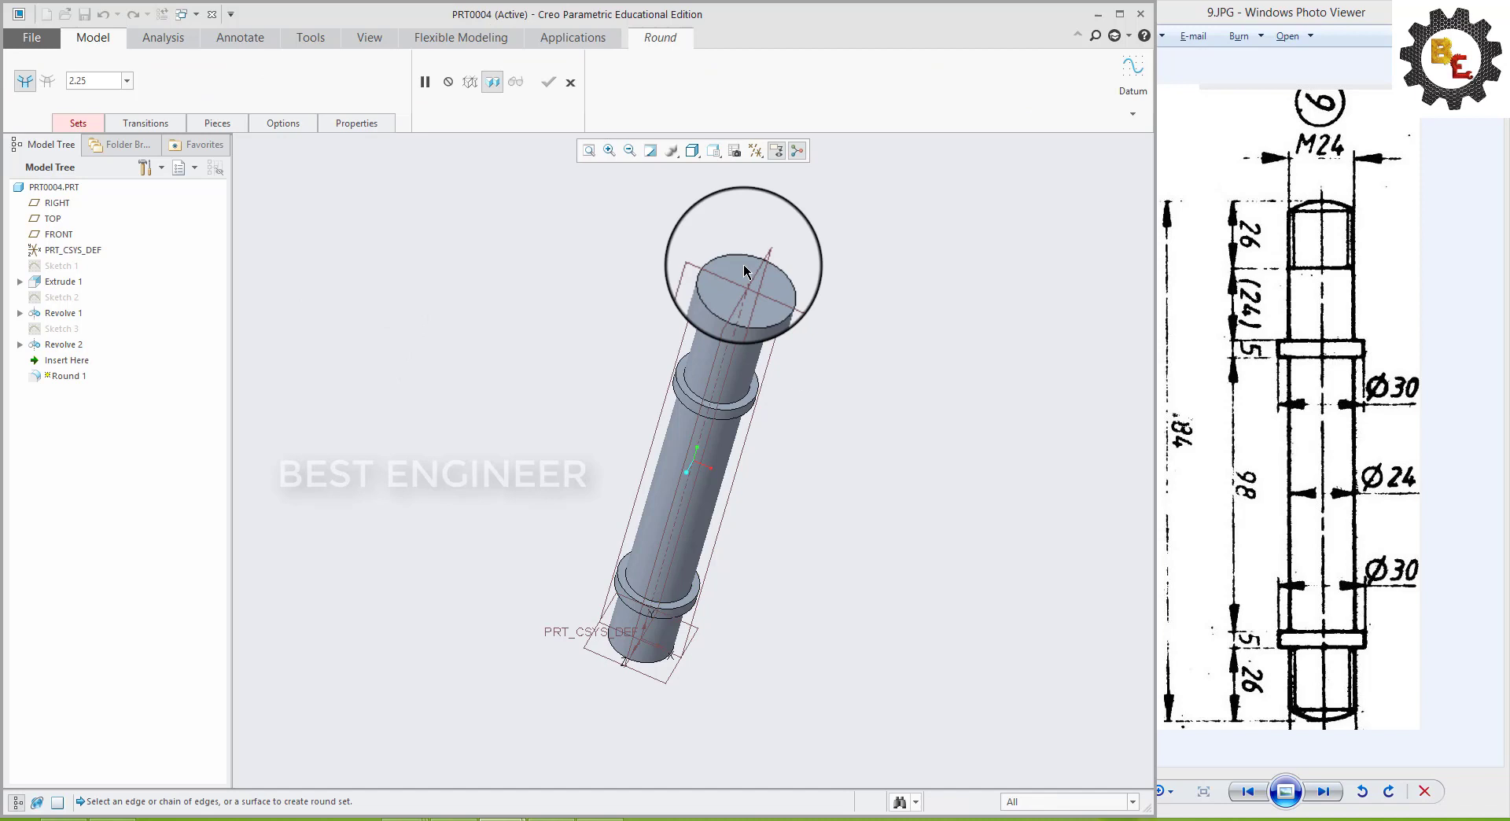
{"action": "left_click", "coordinate": [752, 305]}
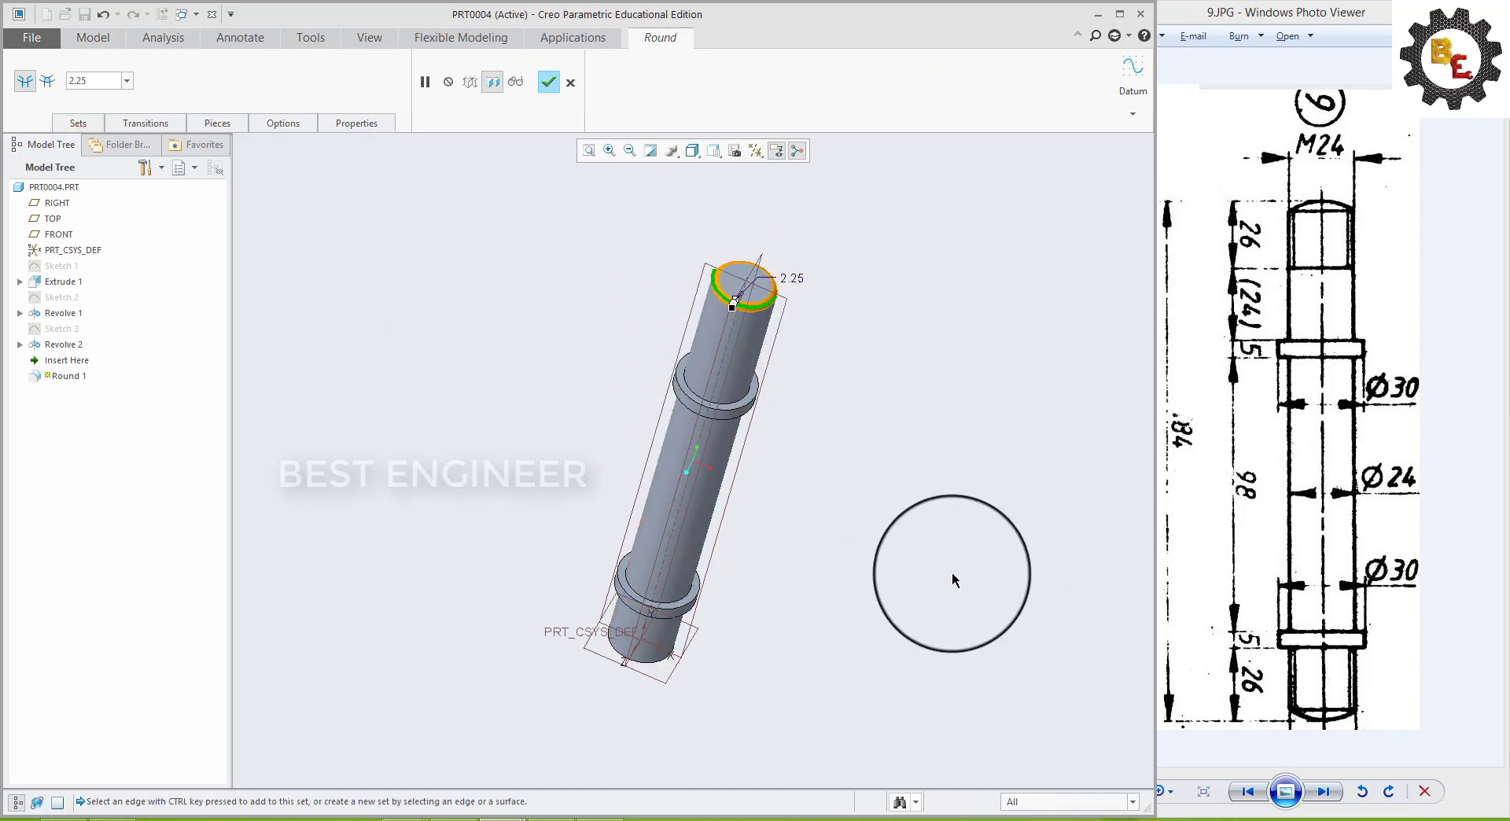
{"action": "mouse_move", "coordinate": [816, 569]}
{"action": "middle_mouse_down"}
{"action": "mouse_move", "coordinate": [829, 411]}
{"action": "mouse_move", "coordinate": [814, 424]}
{"action": "middle_mouse_up"}
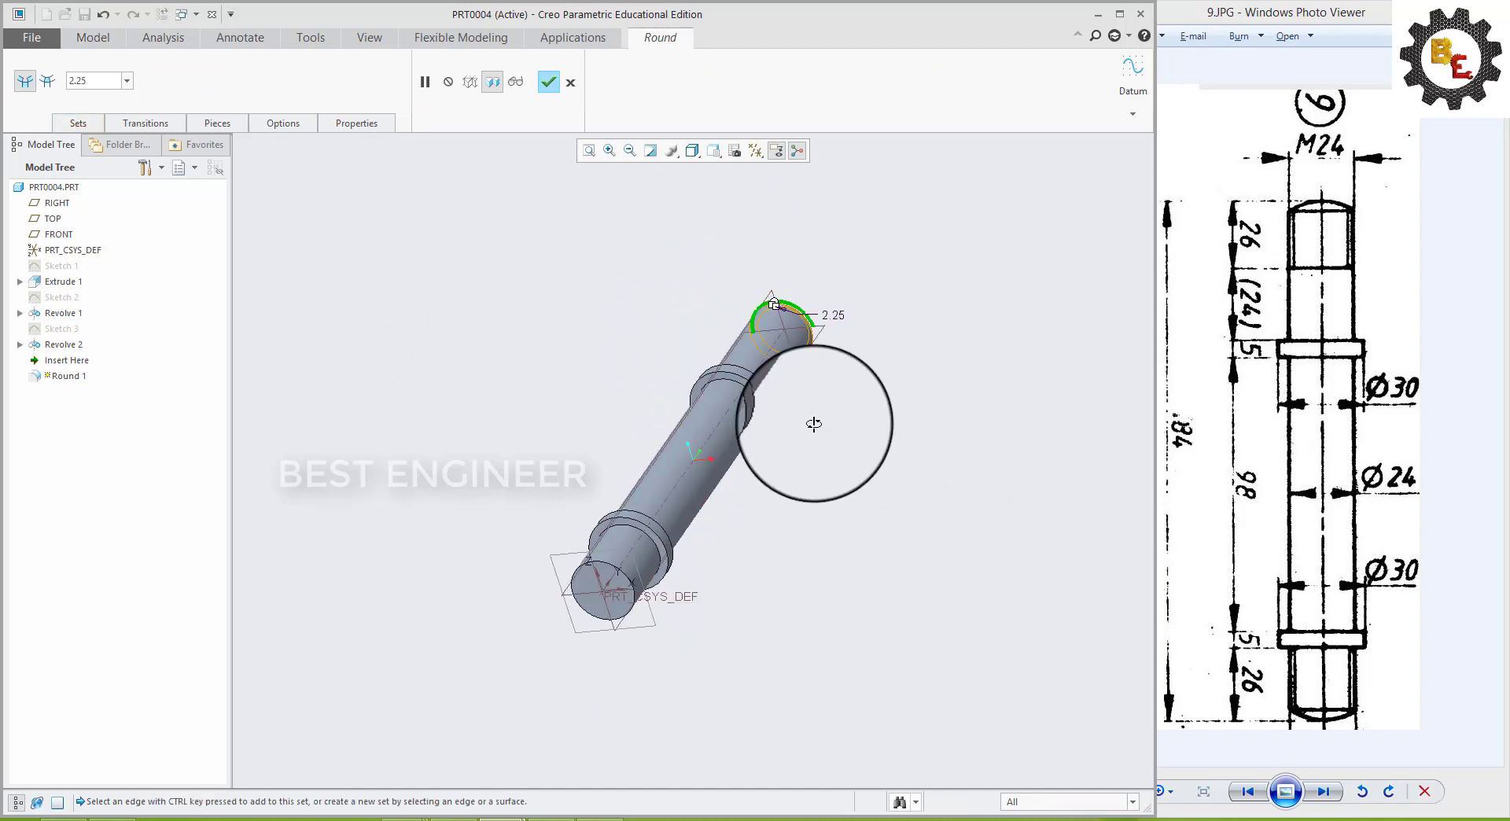
{"action": "left_click", "coordinate": [588, 568]}
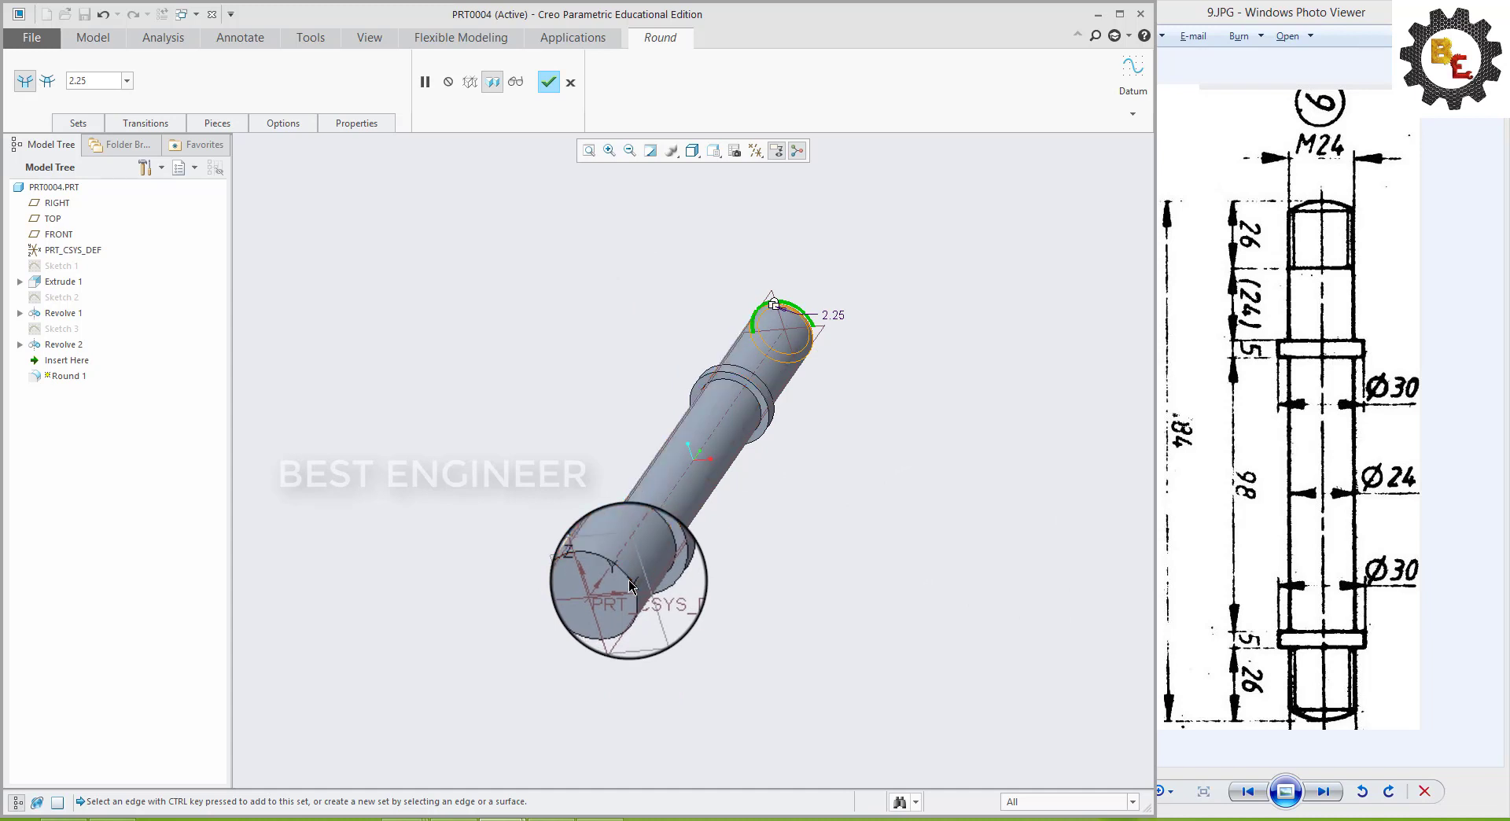
{"action": "left_click", "coordinate": [543, 82]}
- Inspect the rounded shaft and display the M20/M12 stud reference drawing
{"action": "mouse_move", "coordinate": [725, 354]}
{"action": "middle_mouse_down"}
{"action": "mouse_move", "coordinate": [691, 455]}
{"action": "mouse_move", "coordinate": [798, 454]}
{"action": "mouse_move", "coordinate": [745, 448]}
{"action": "mouse_move", "coordinate": [687, 505]}
{"action": "mouse_move", "coordinate": [825, 542]}
{"action": "mouse_move", "coordinate": [934, 483]}
{"action": "mouse_move", "coordinate": [842, 354]}
{"action": "mouse_move", "coordinate": [870, 438]}
{"action": "middle_mouse_up"}
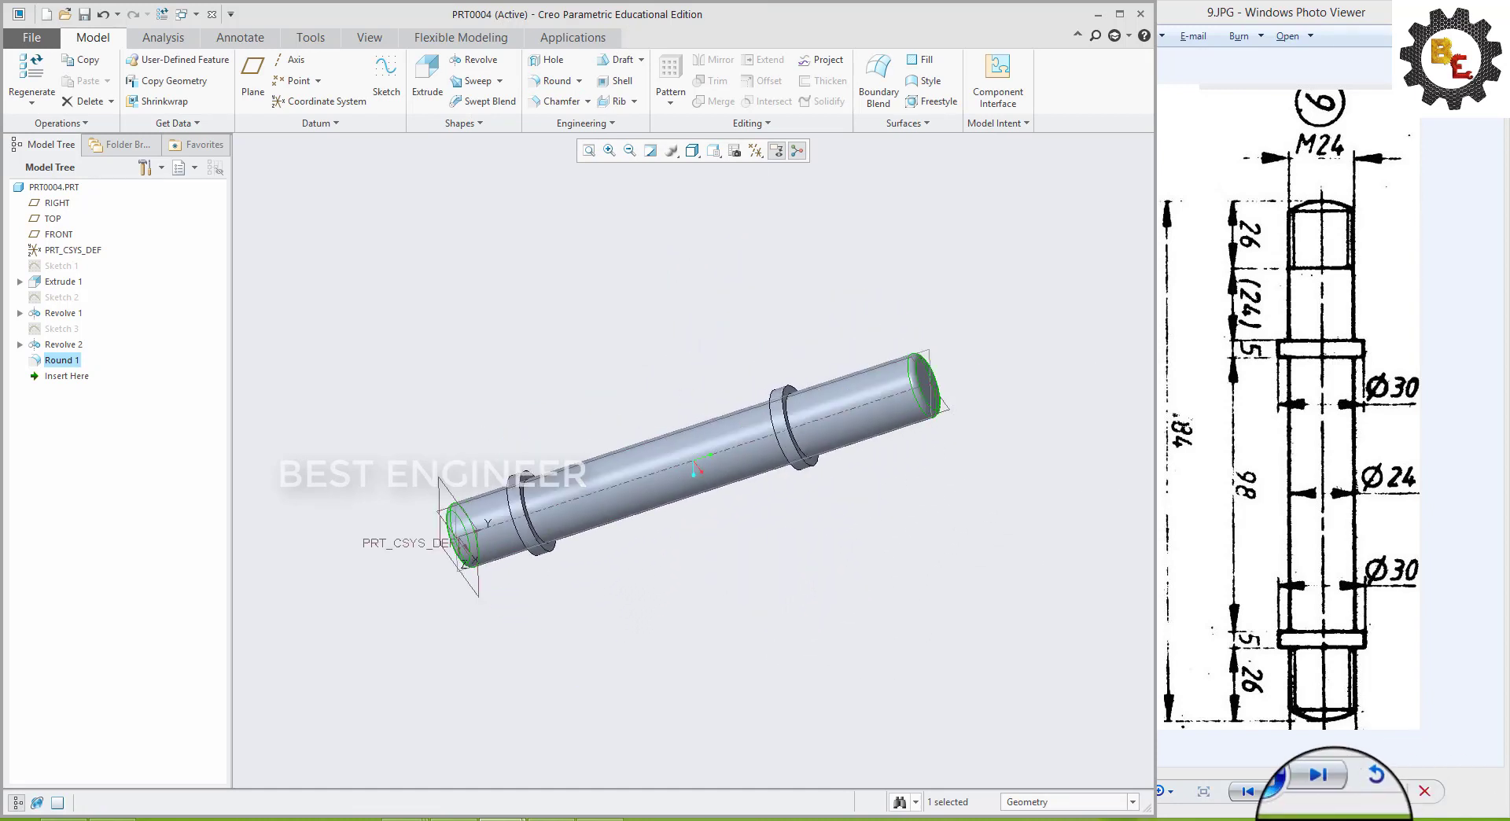
{"action": "left_click", "coordinate": [1324, 791]}
{"action": "scroll", "coordinate": [1312, 582], "scroll_direction": "up", "scroll_amount": 2}
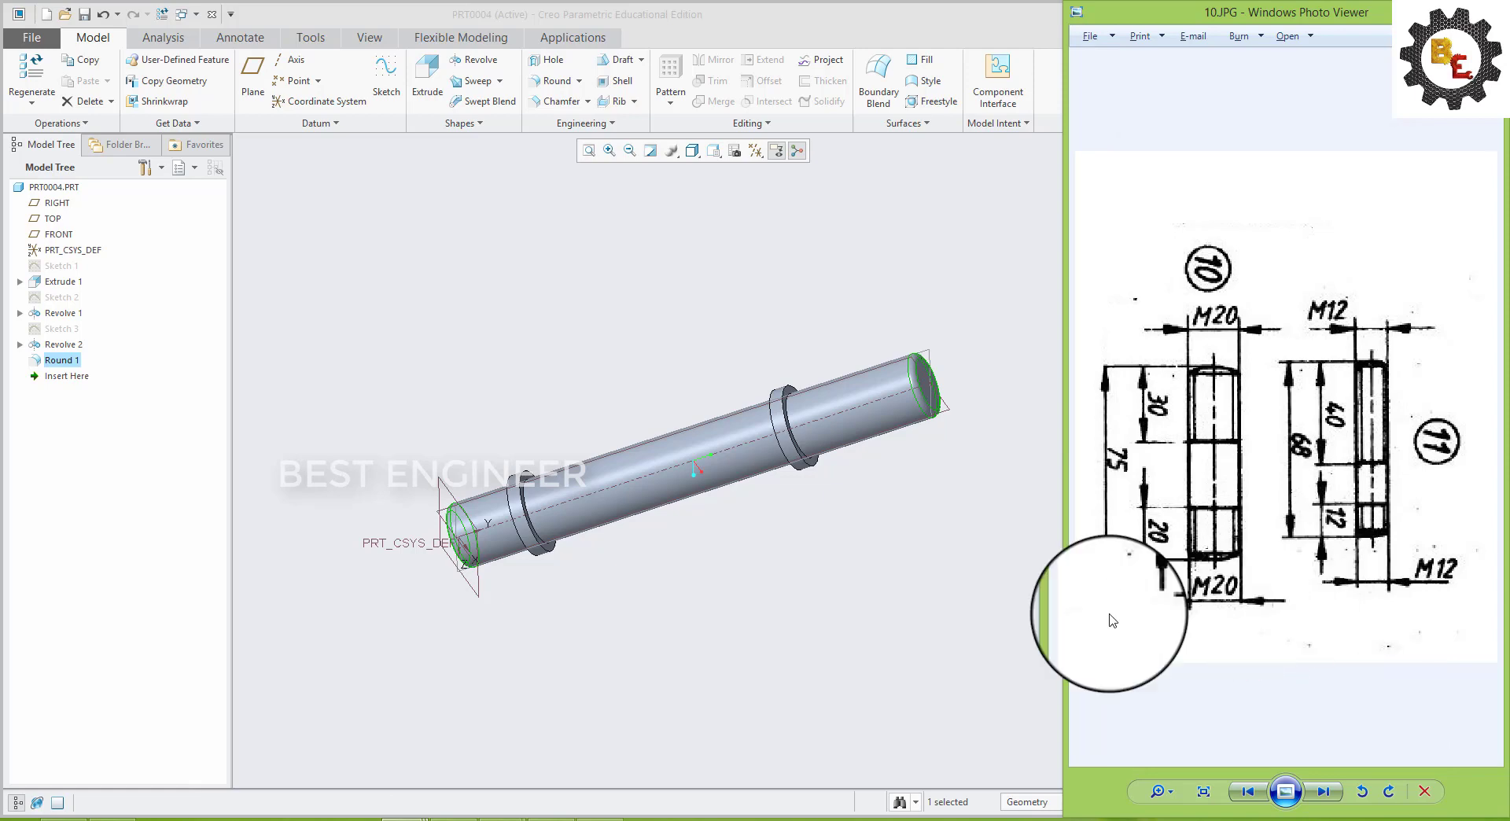
- Create new solid part prt0005 from the mmns_part_solid template
{"action": "left_click", "coordinate": [46, 15]}
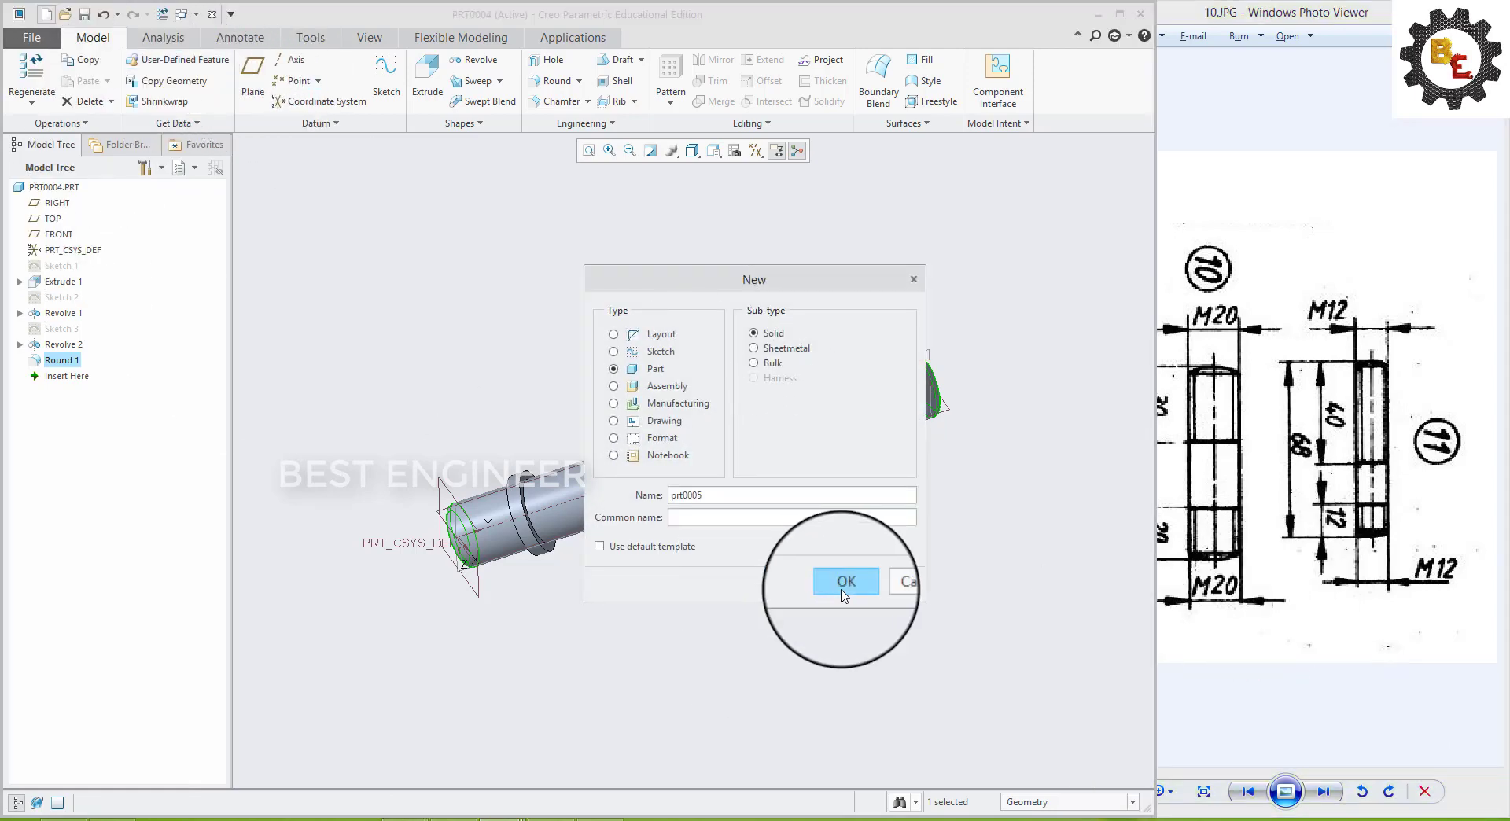
{"action": "left_click", "coordinate": [843, 583]}
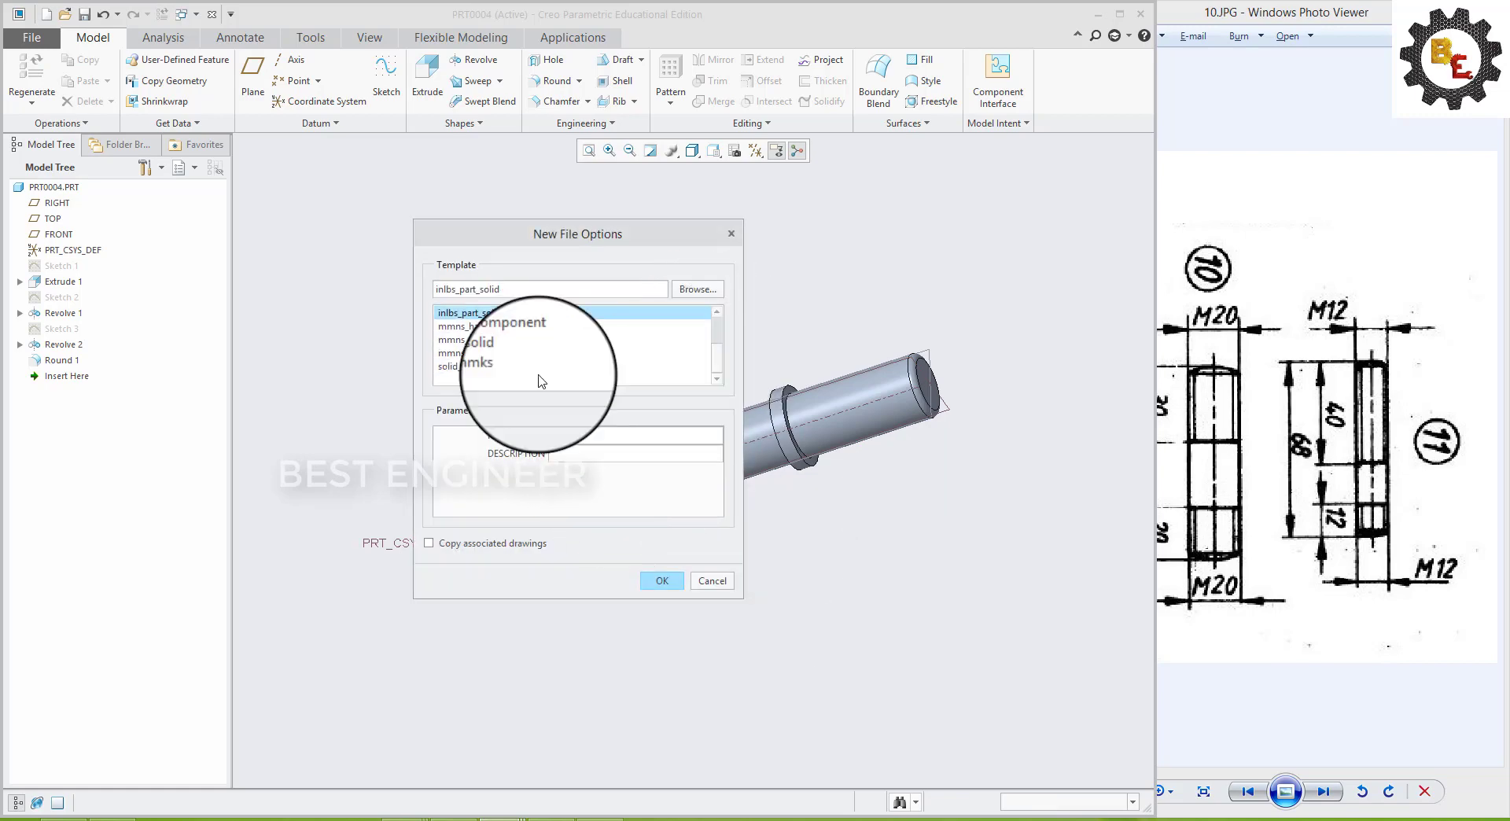
{"action": "double_click", "coordinate": [472, 352]}
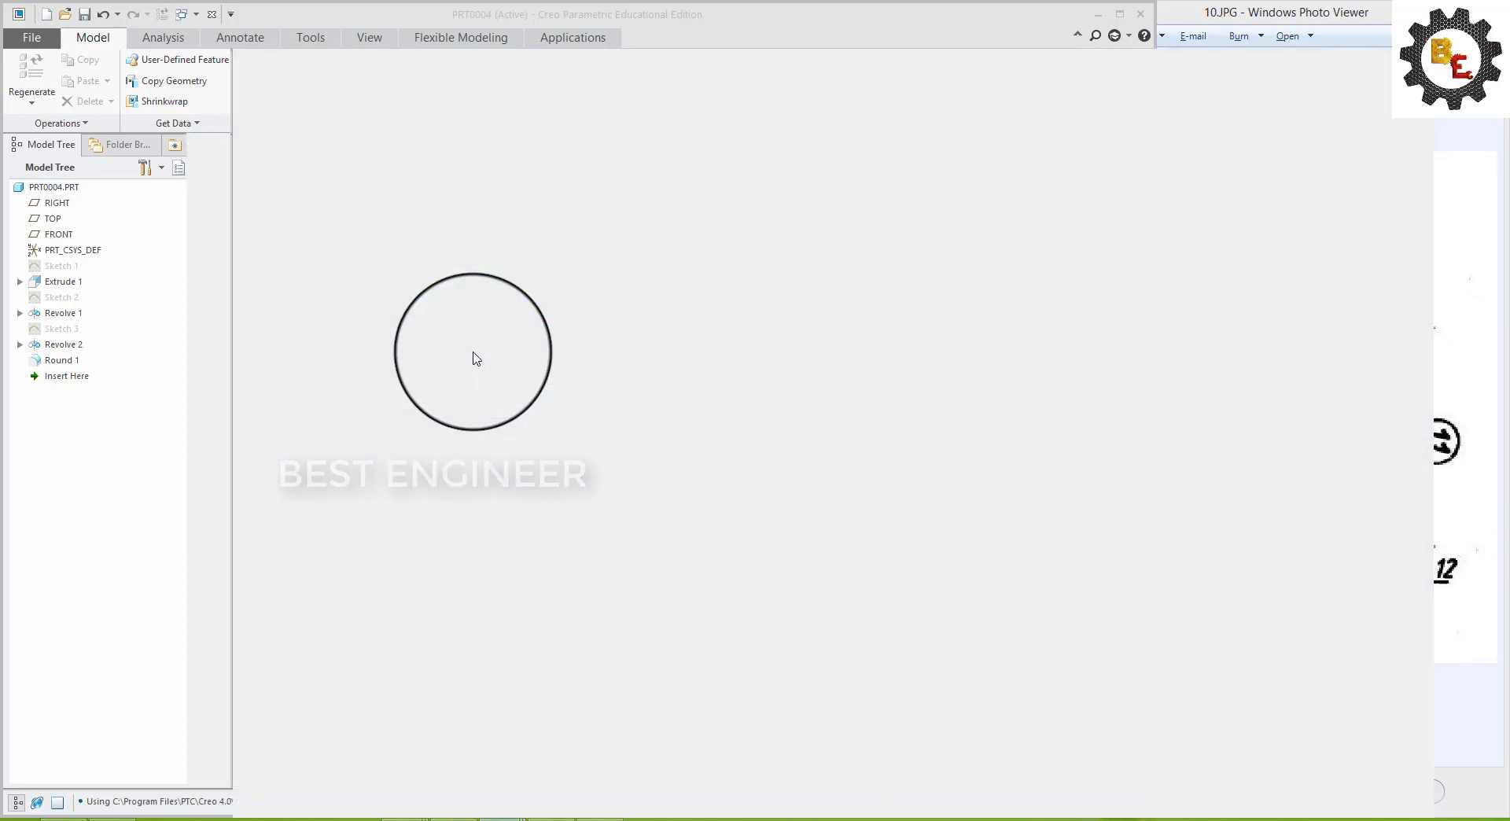
- Narrow the Creo window so the stud drawing shows beside it
{"action": "left_click_drag", "start_coordinate": [1435, 479], "coordinate": [1148, 540]}
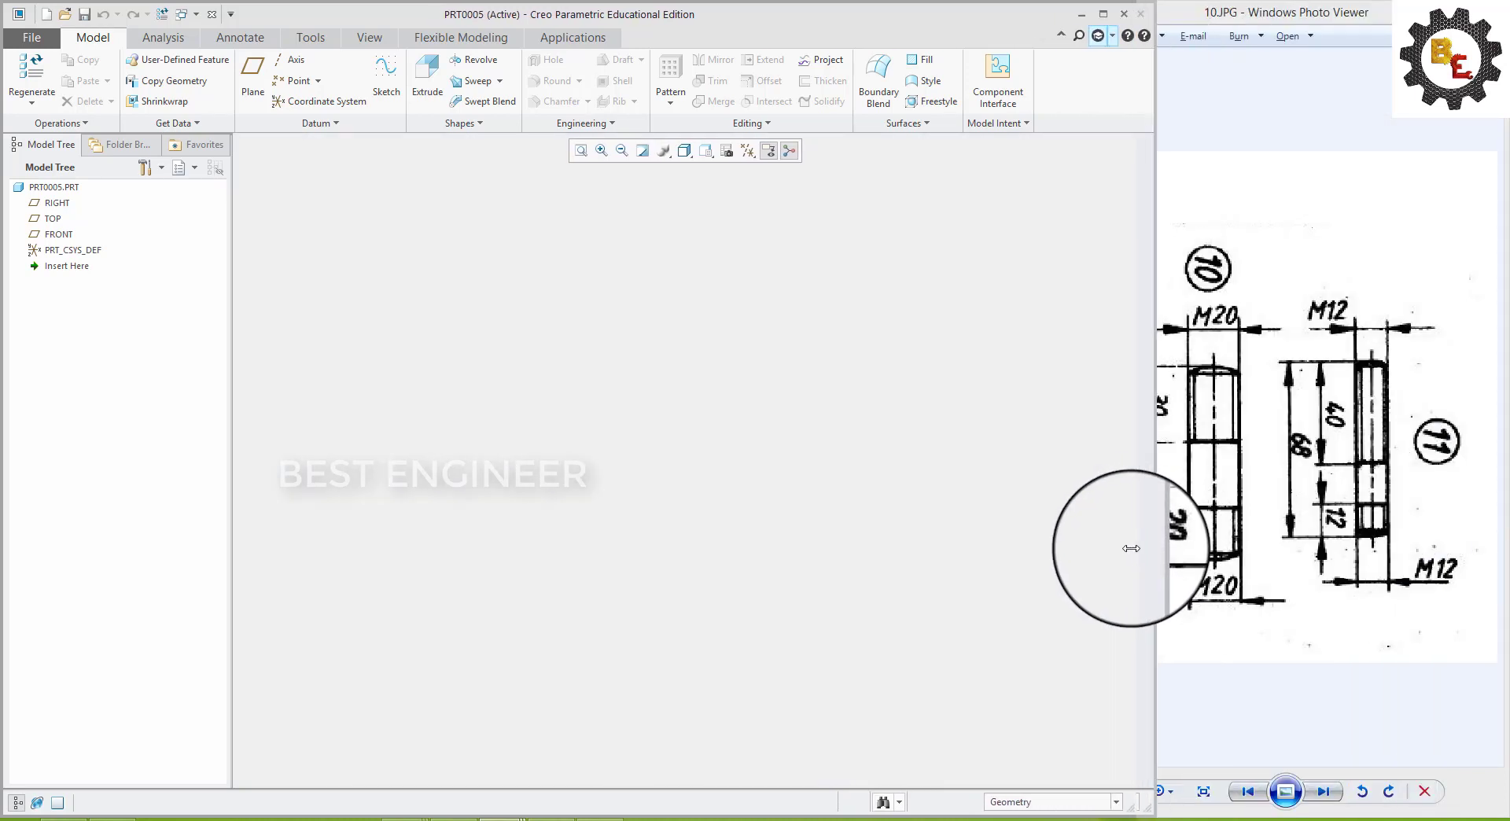
{"action": "left_click_drag", "start_coordinate": [1147, 541], "coordinate": [1063, 543]}
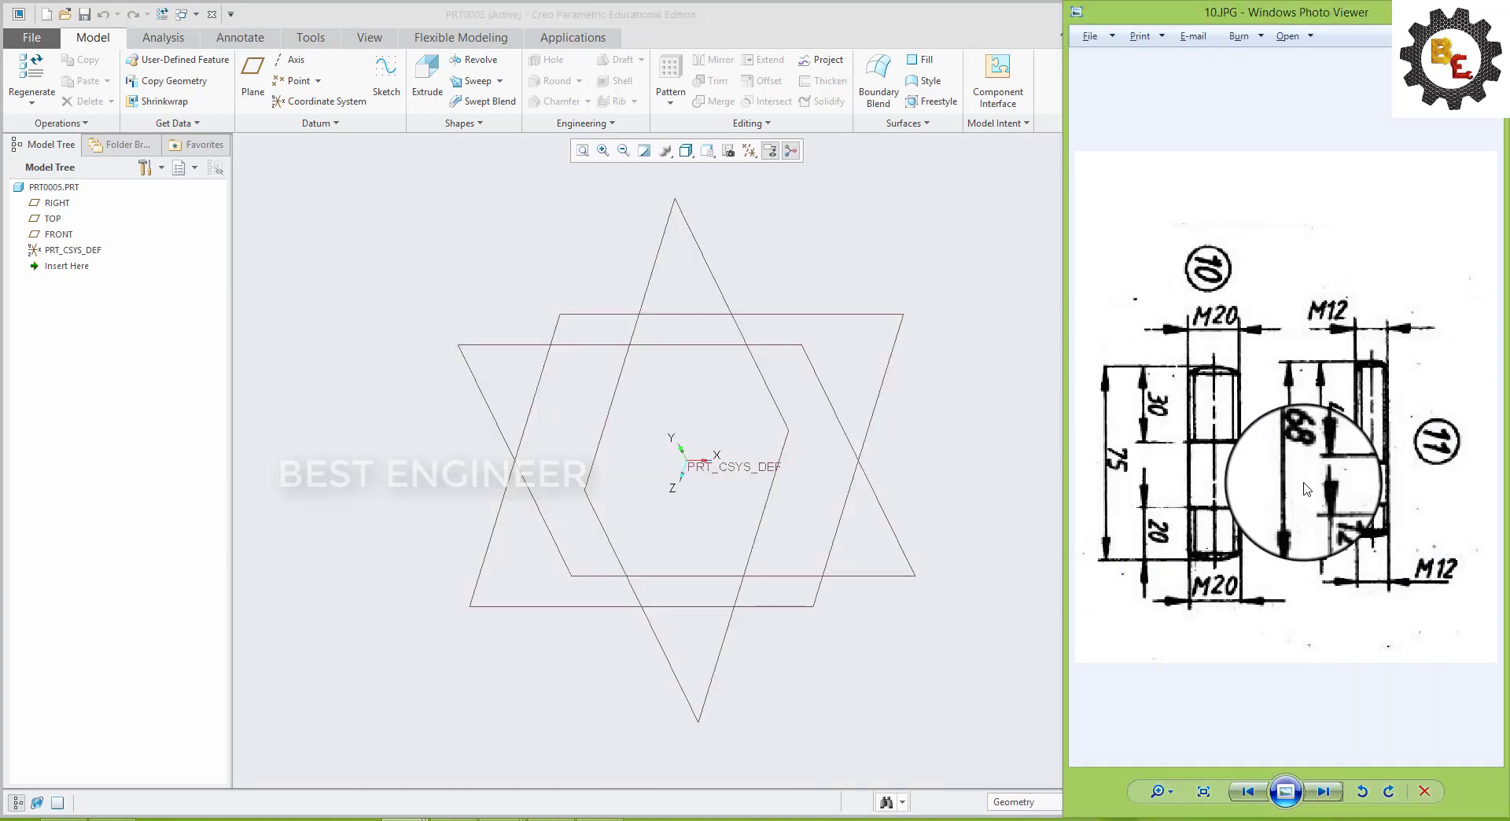
{"action": "left_click", "coordinate": [802, 505]}
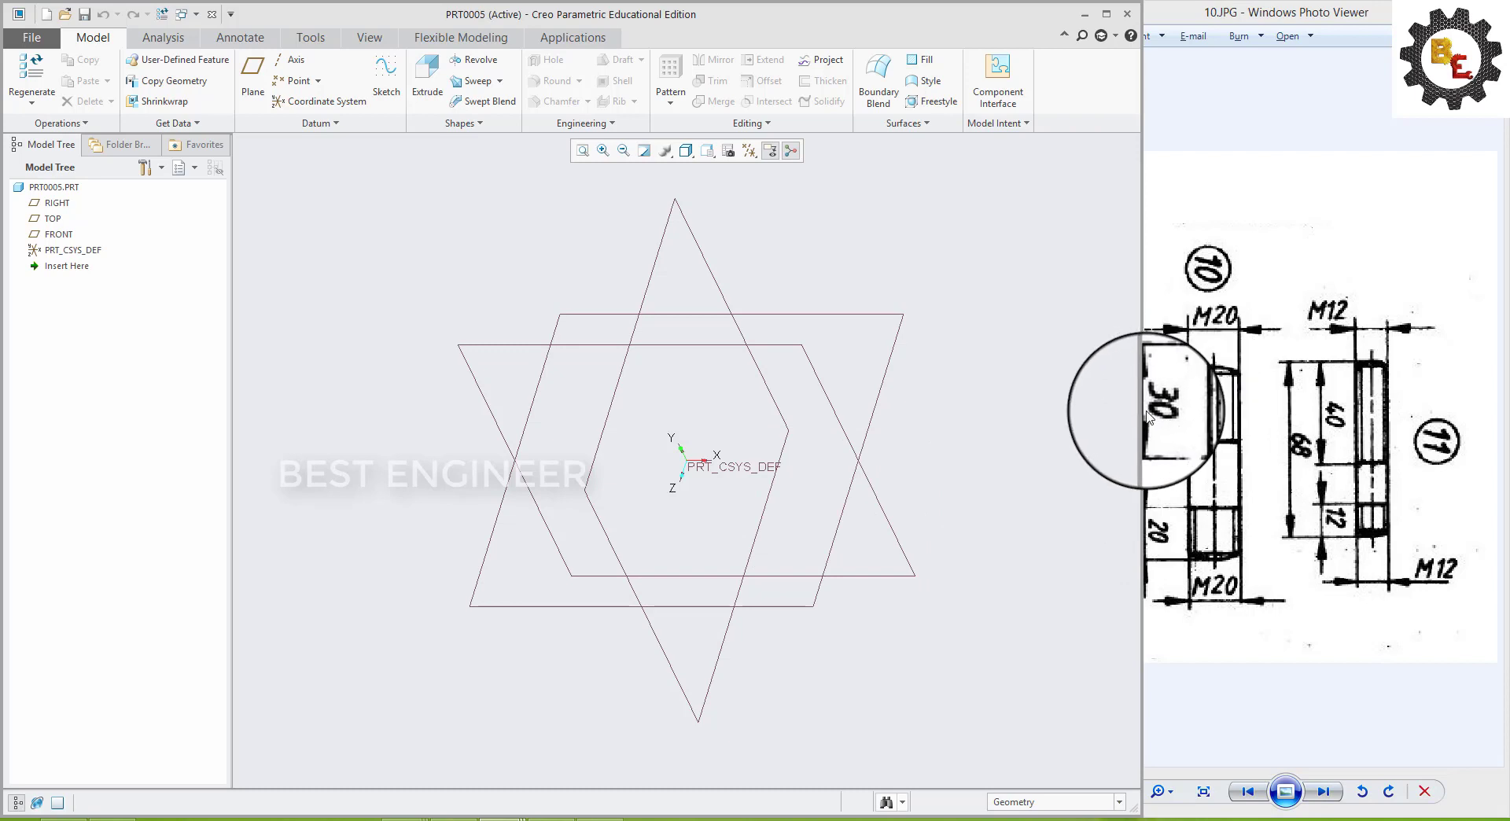
{"action": "left_click_drag", "start_coordinate": [1140, 413], "coordinate": [1092, 429]}
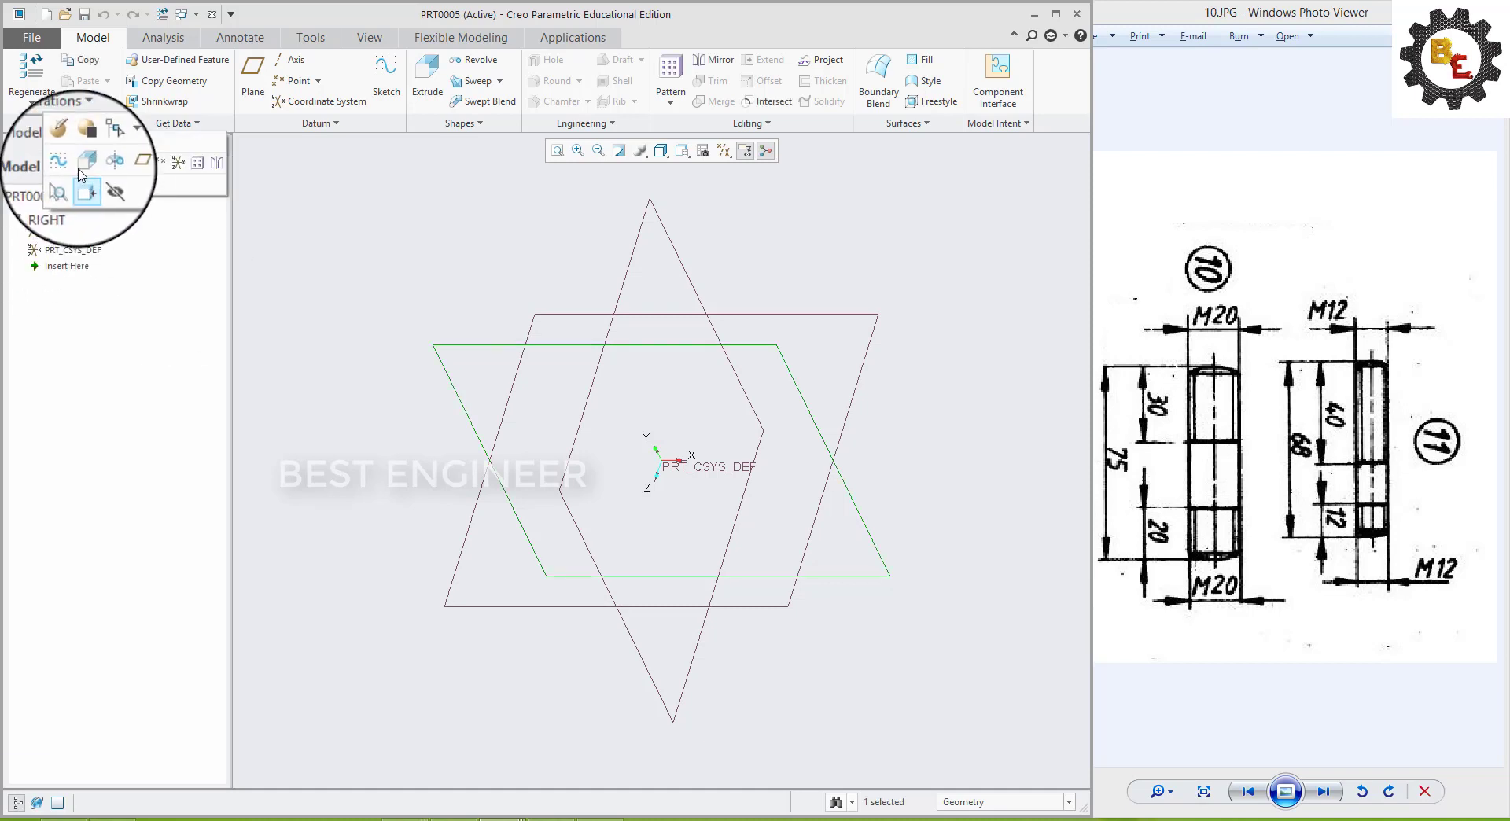
- On the FRONT plane, draw a rectangle starting at the vertical axis
{"action": "left_click", "coordinate": [62, 127]}
{"action": "left_click", "coordinate": [360, 105]}
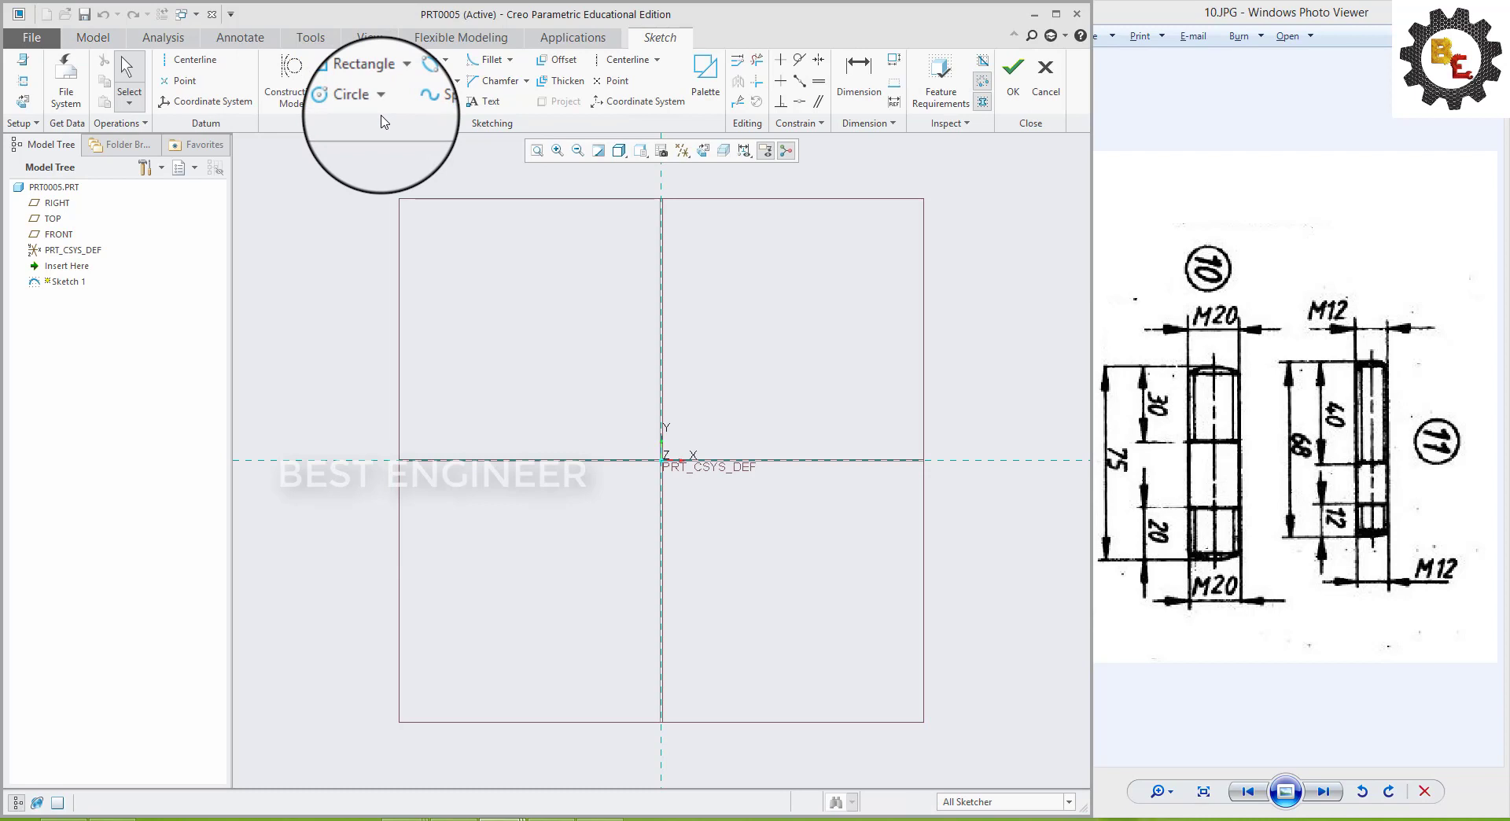
{"action": "left_click", "coordinate": [358, 101]}
{"action": "left_click", "coordinate": [661, 309]}
{"action": "left_click", "coordinate": [738, 309]}
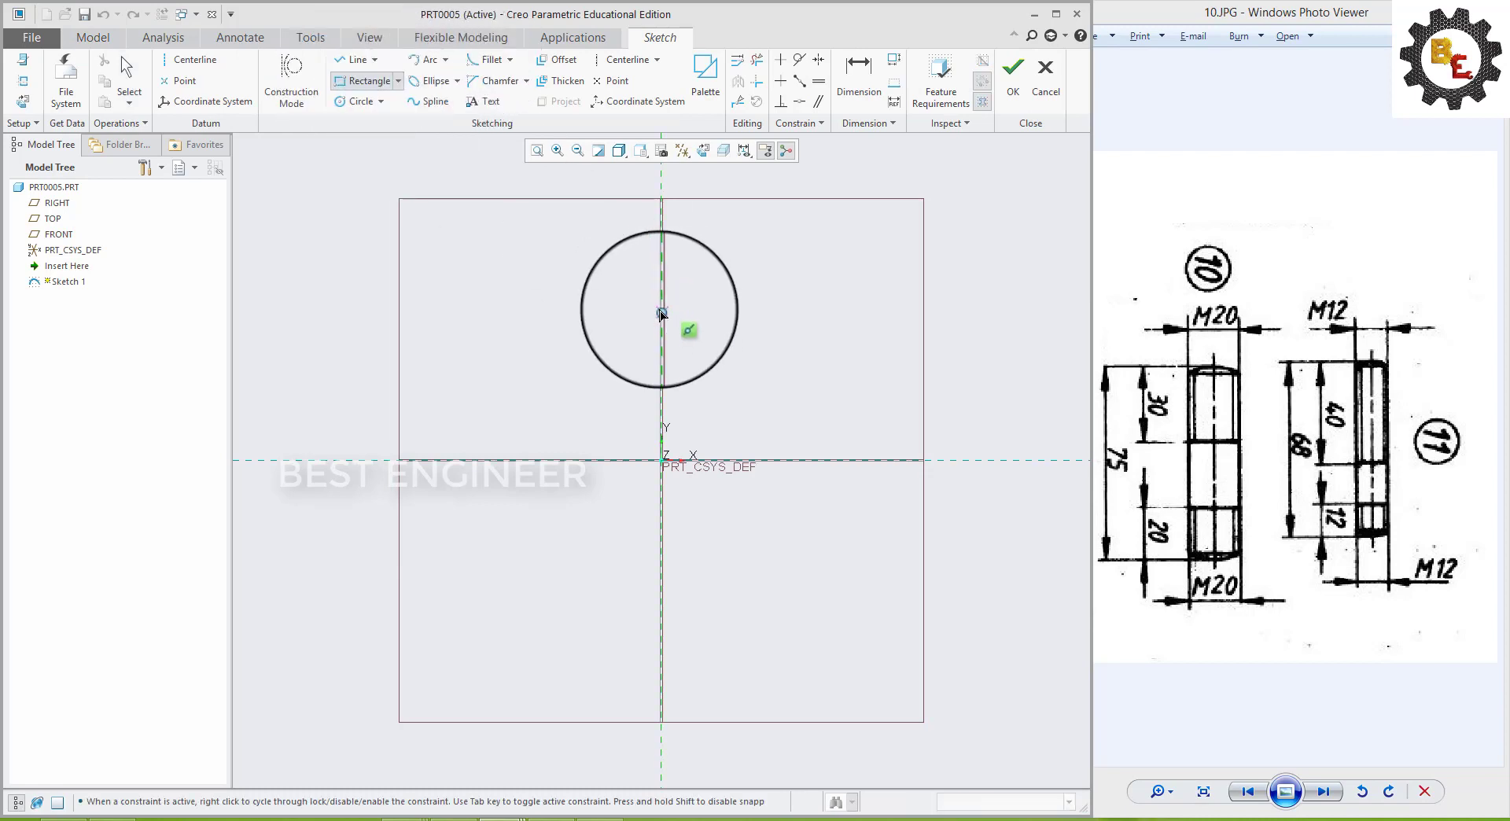
{"action": "left_click", "coordinate": [660, 309]}
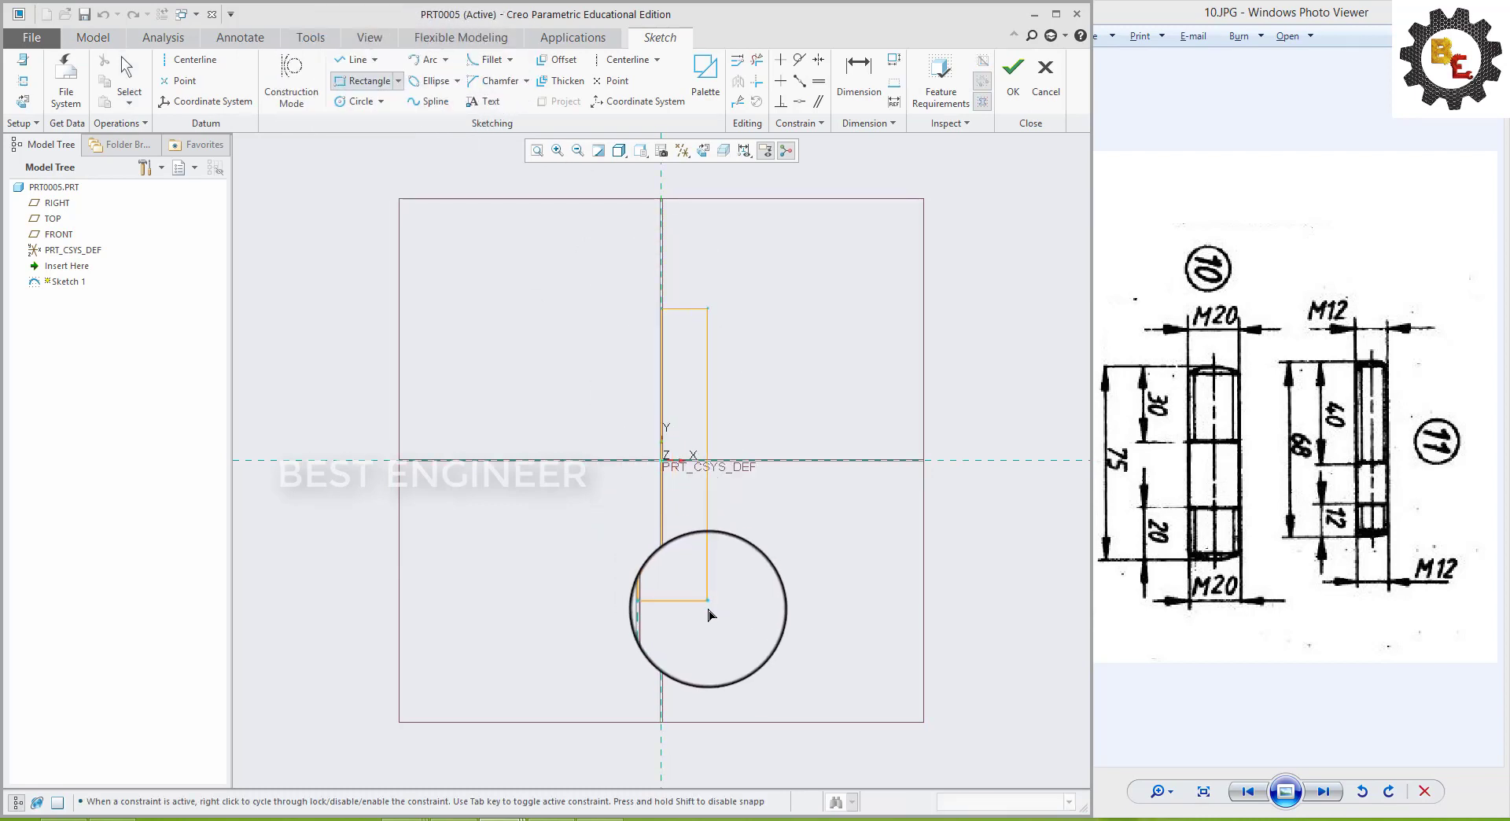
{"action": "left_click", "coordinate": [708, 614]}
{"action": "middle_click", "coordinate": [708, 613]}
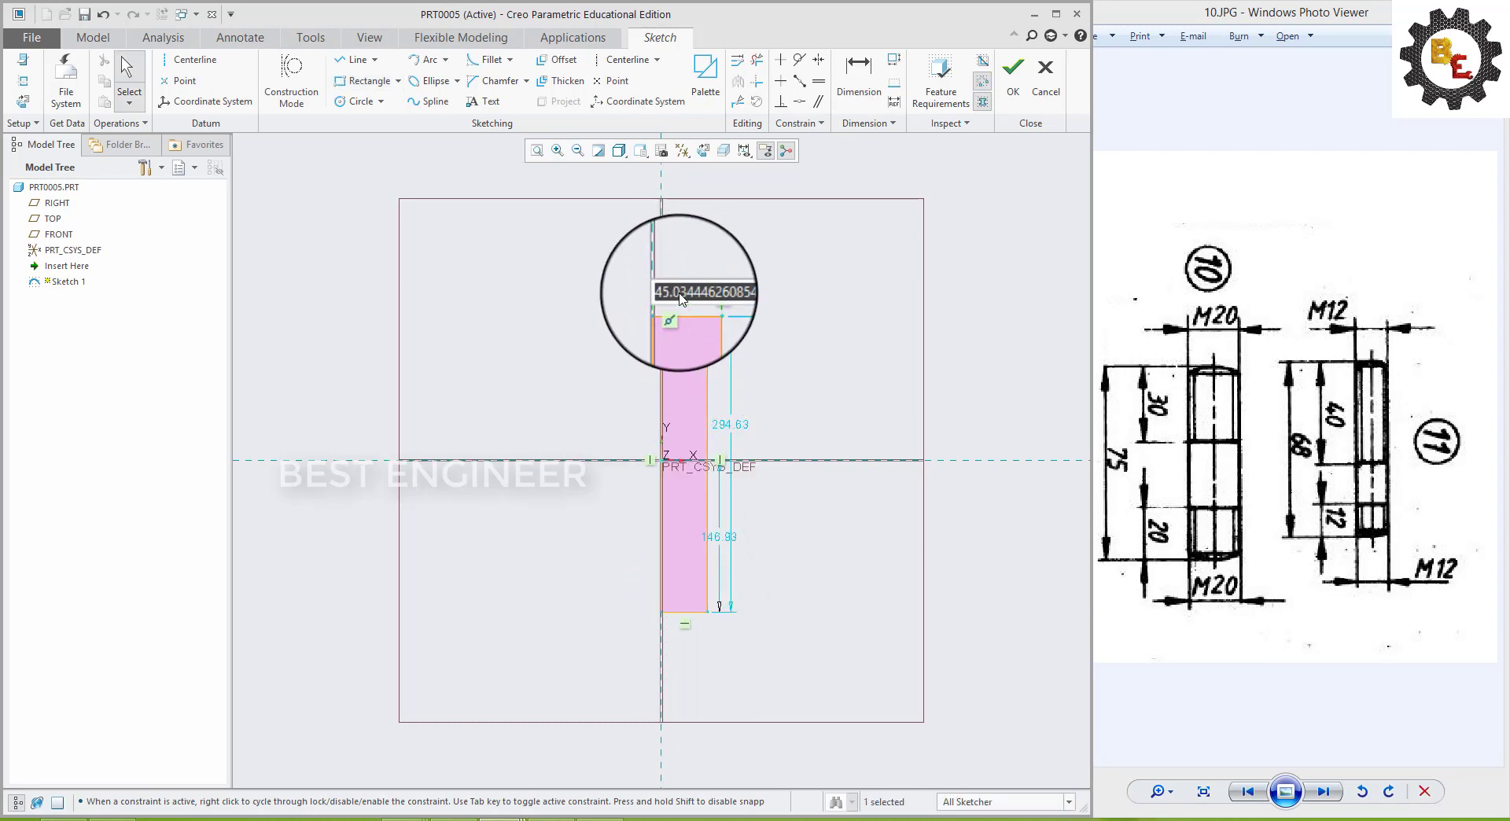
- Set the rectangle to 10 wide and 75 tall and finish the sketch
{"action": "type", "text": "10"}
{"action": "key", "text": "Return"}
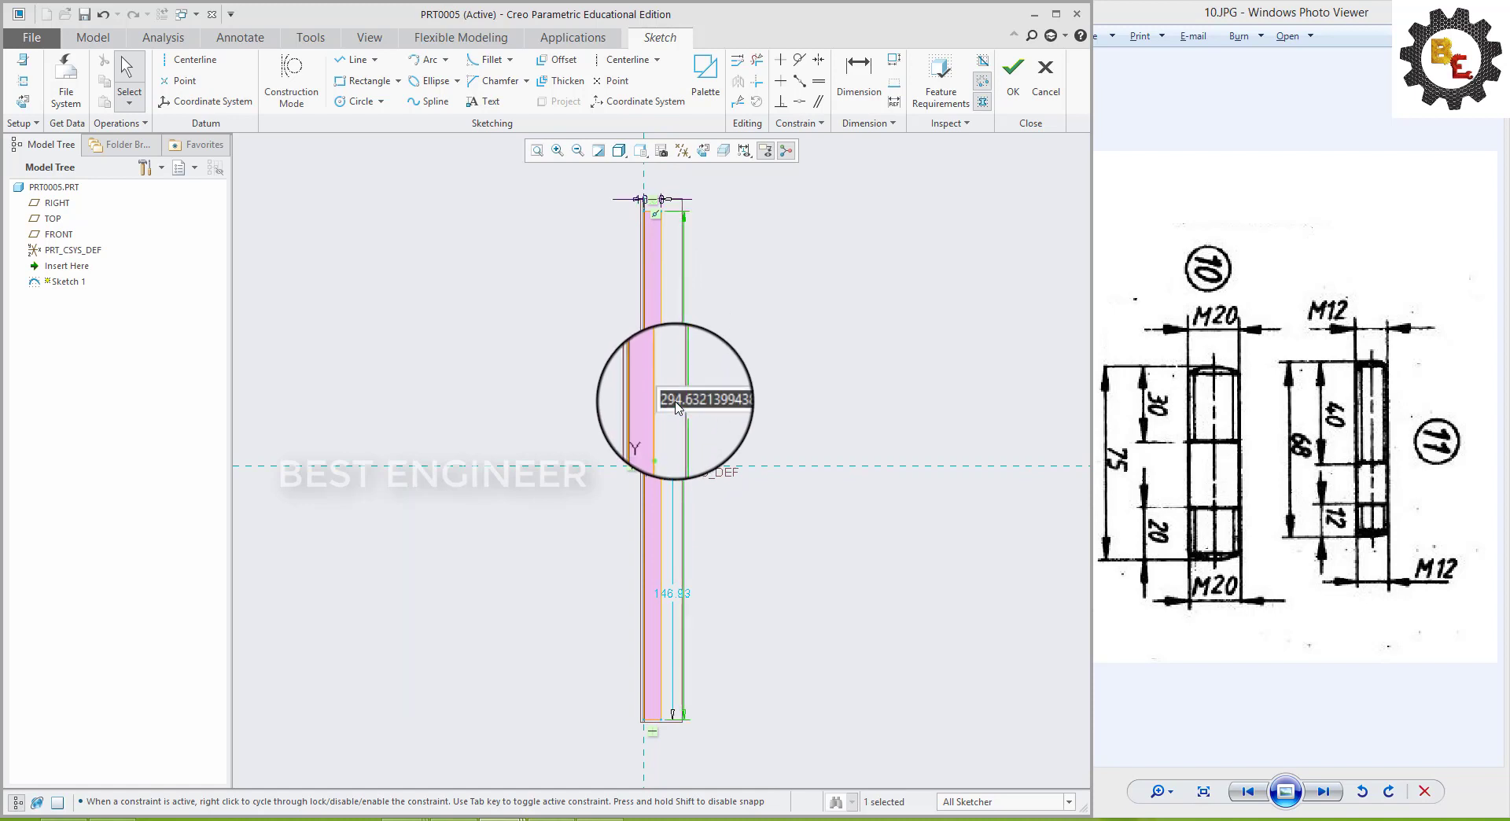
{"action": "type", "text": "75"}
{"action": "key", "text": "Return"}
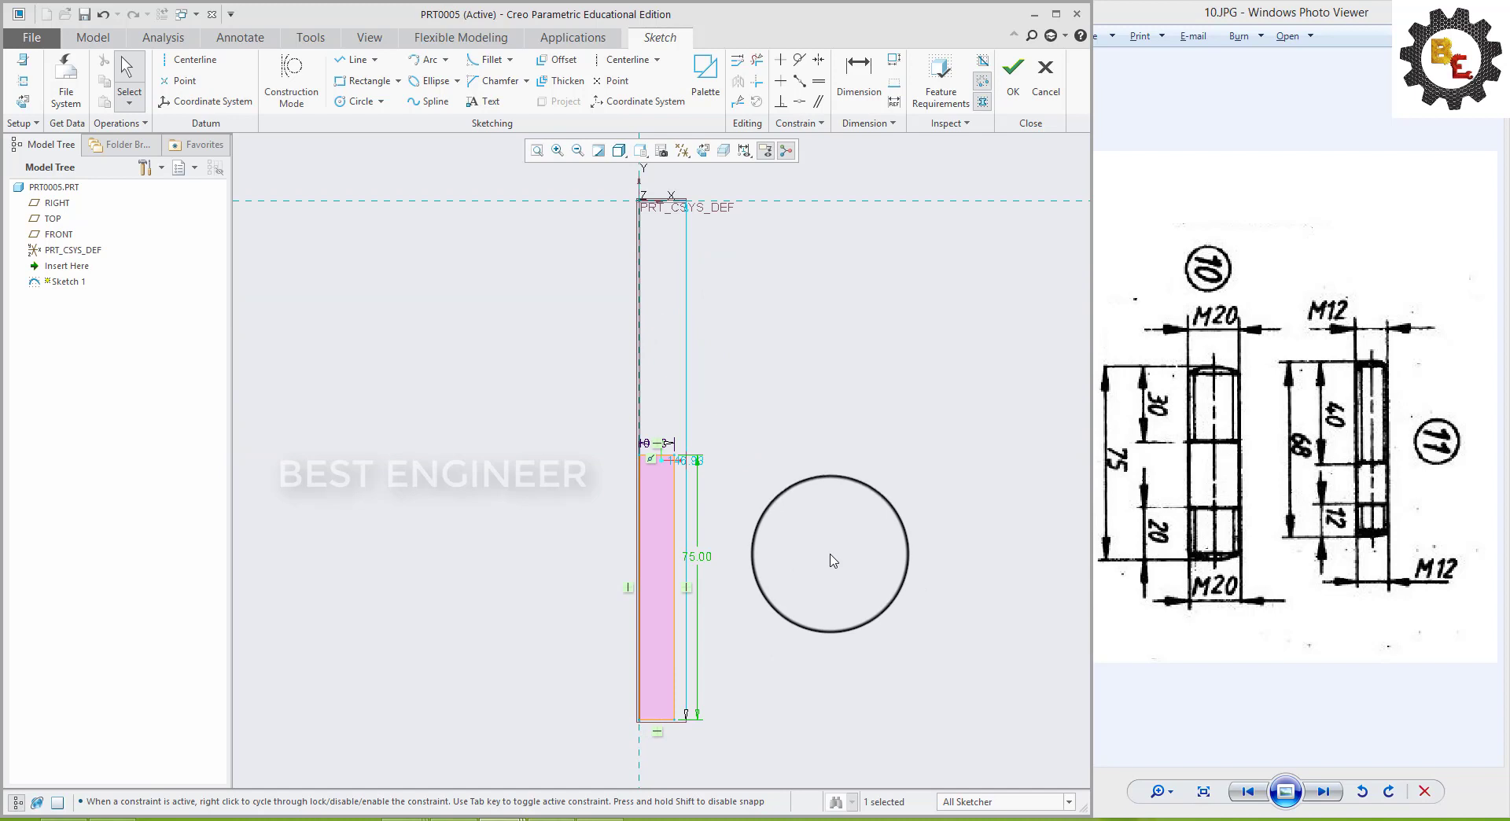
{"action": "left_click", "coordinate": [1013, 75]}
- Revolve the profile about the axis into a Ø20 cylinder
{"action": "left_click", "coordinate": [476, 60]}
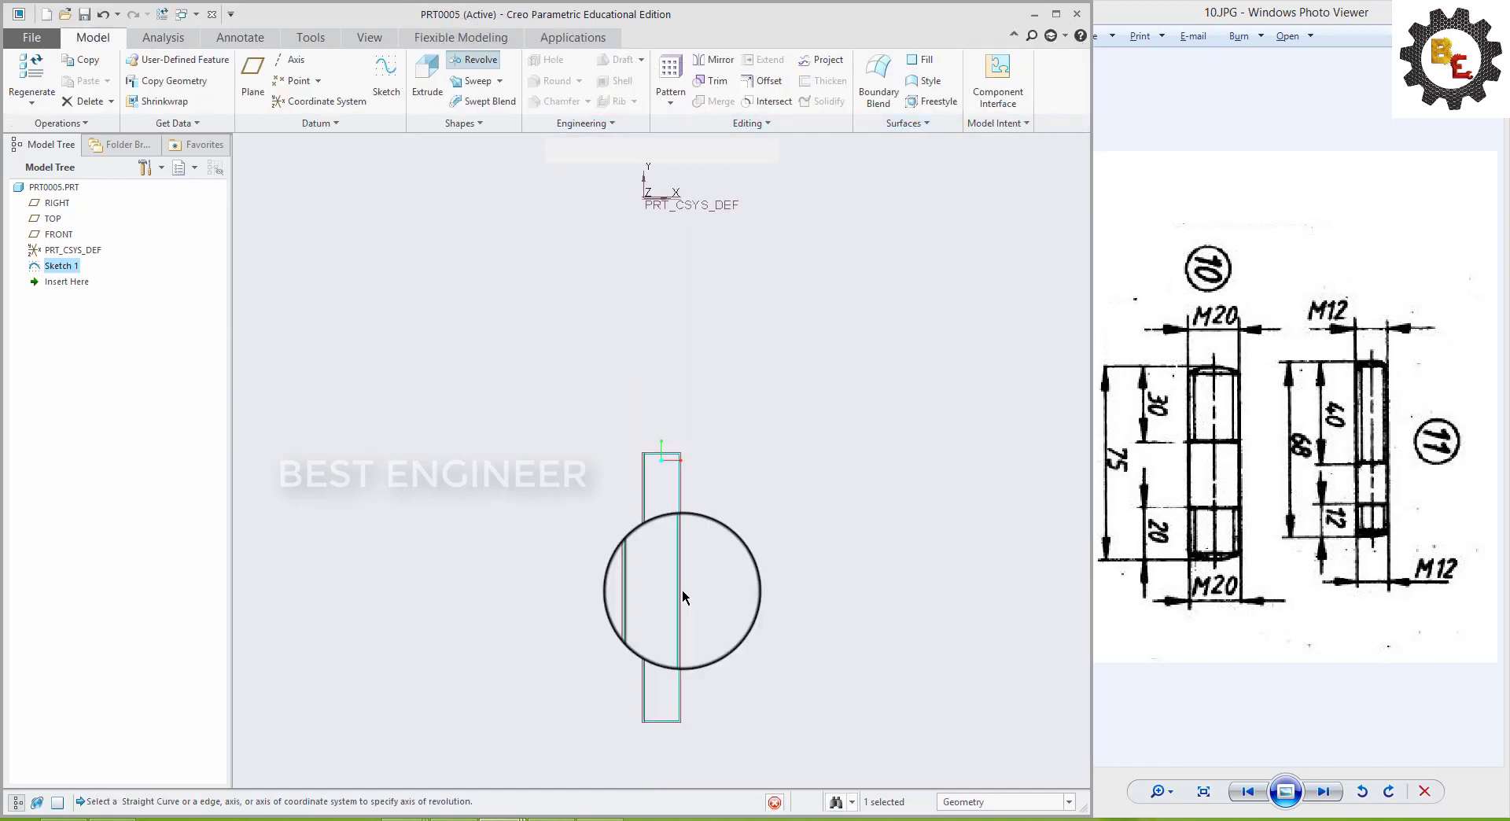
{"action": "left_click", "coordinate": [646, 636]}
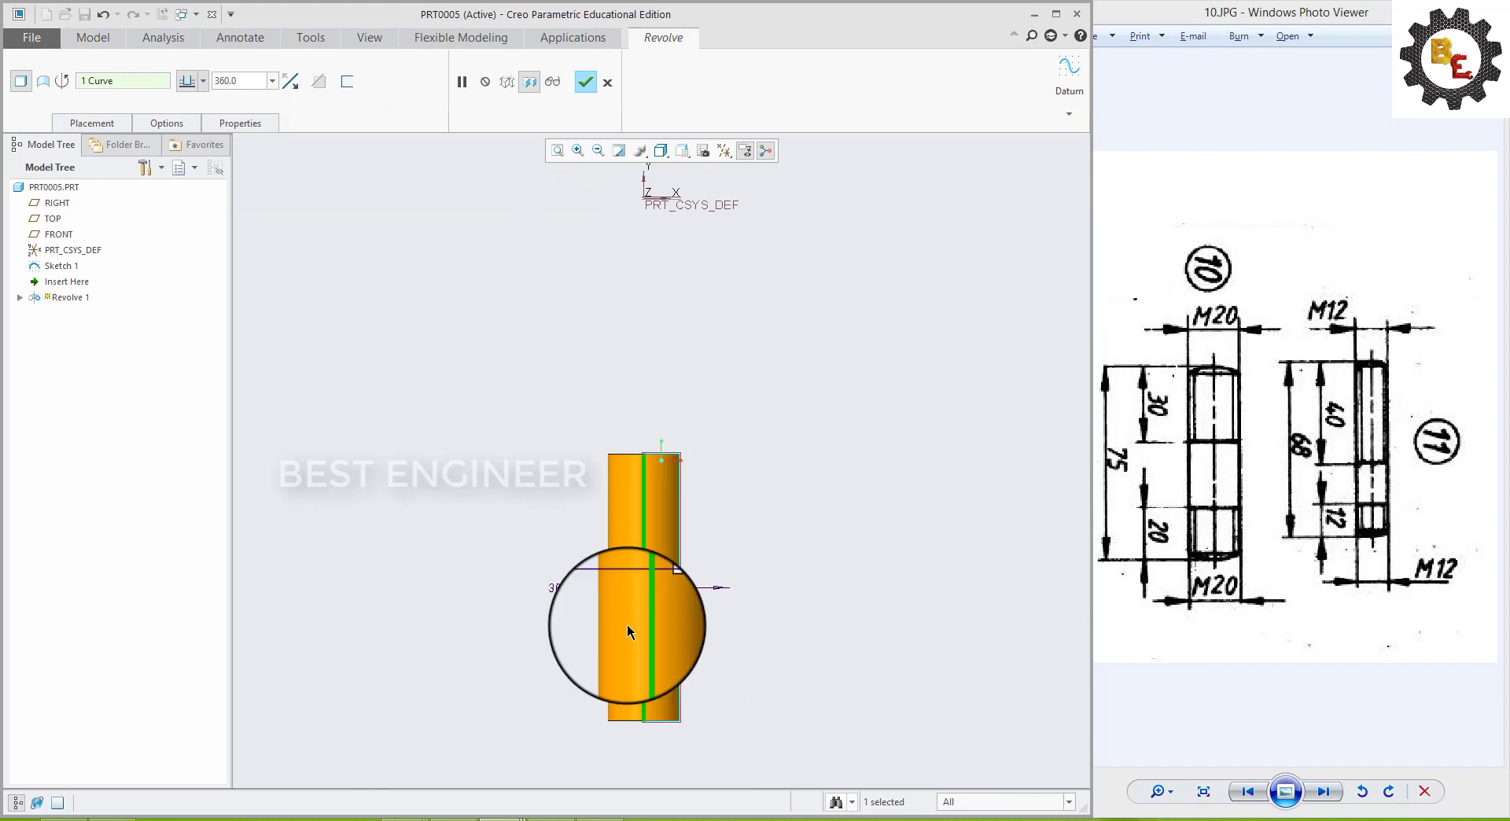
{"action": "left_click", "coordinate": [586, 82]}
{"action": "mouse_move", "coordinate": [728, 506]}
{"action": "middle_mouse_down"}
{"action": "mouse_move", "coordinate": [823, 541]}
{"action": "mouse_move", "coordinate": [785, 533]}
{"action": "middle_mouse_up"}
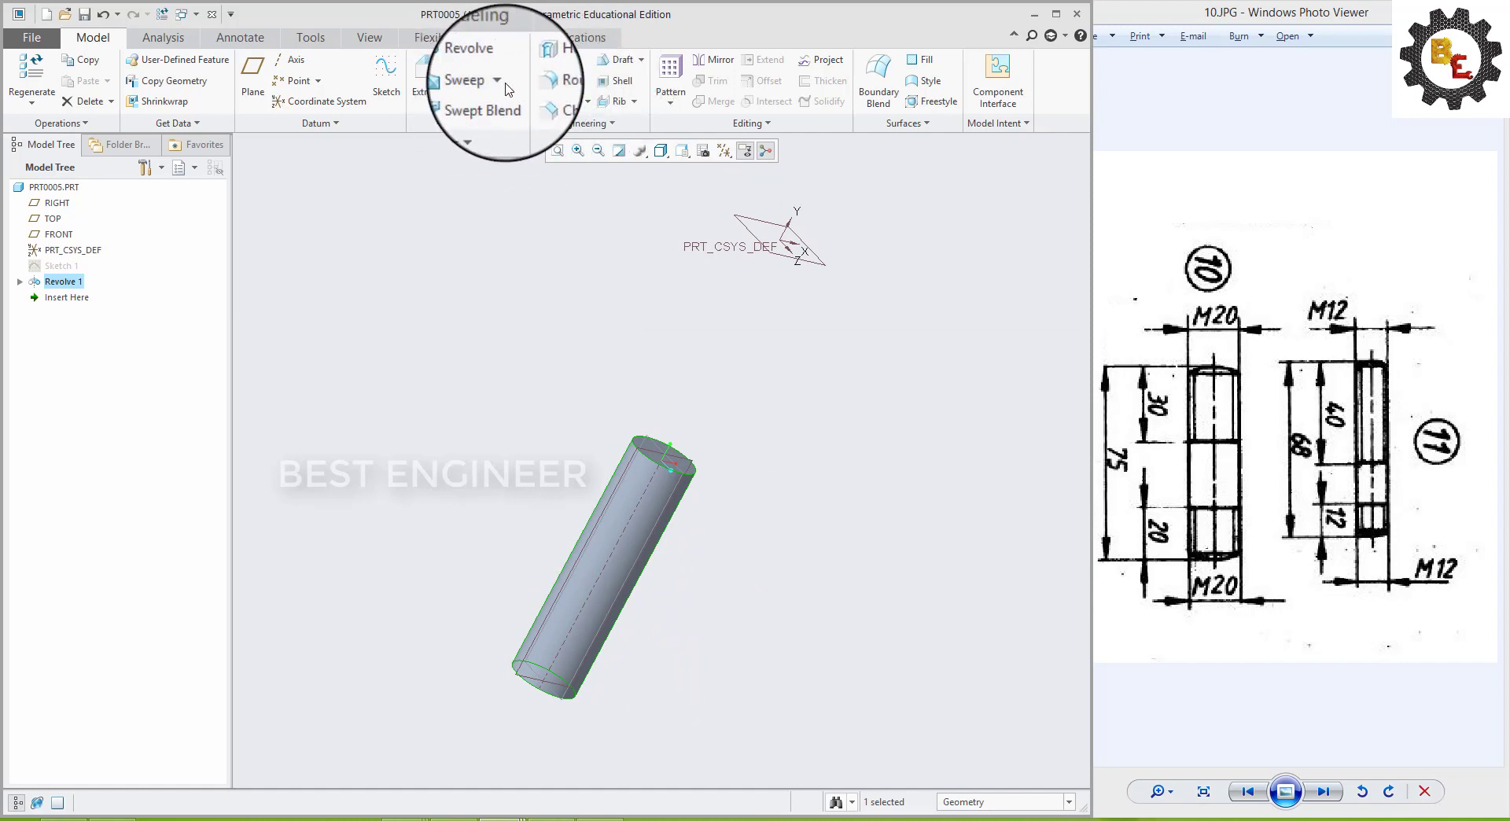
- Round both end edges of the rod with a 3.00 radius
{"action": "left_click", "coordinate": [561, 80]}
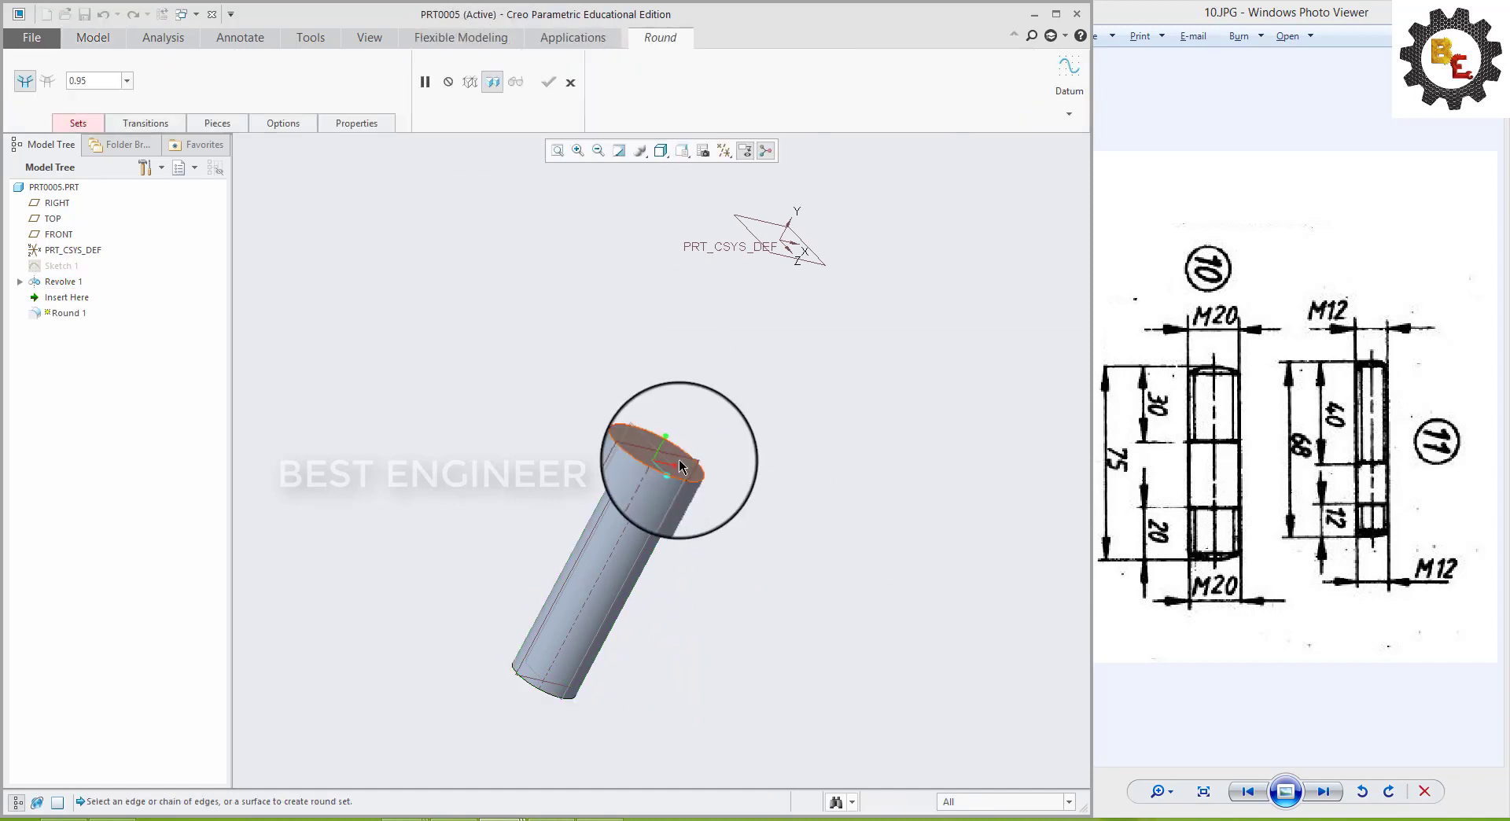
{"action": "left_click", "coordinate": [681, 473]}
{"action": "type", "text": "3"}
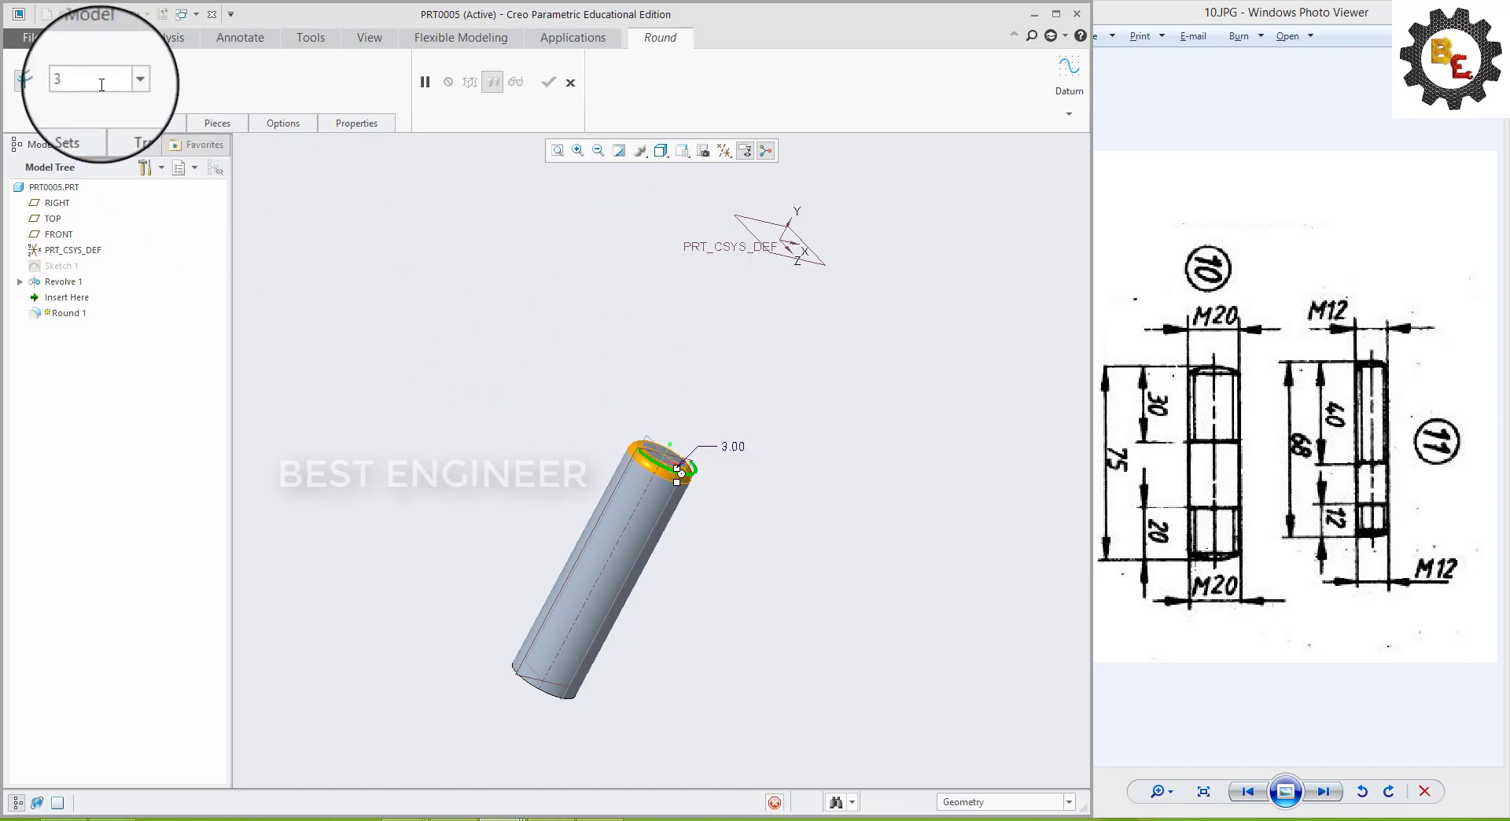
{"action": "key", "text": "Return"}
{"action": "mouse_move", "coordinate": [684, 650]}
{"action": "middle_mouse_down"}
{"action": "mouse_move", "coordinate": [731, 570]}
{"action": "mouse_move", "coordinate": [577, 606]}
{"action": "middle_mouse_up"}
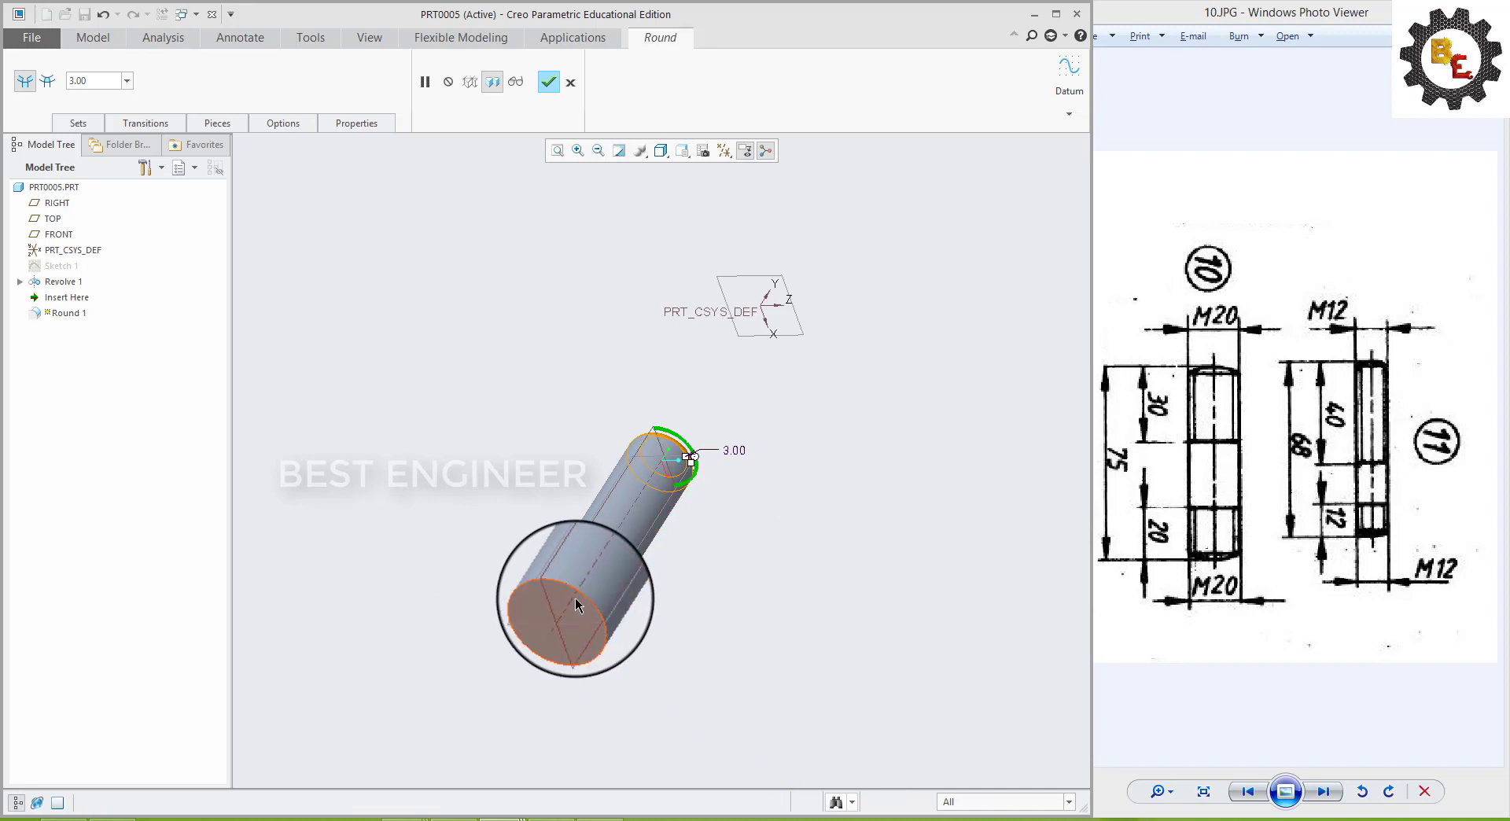
{"action": "left_click", "coordinate": [549, 81]}
{"action": "mouse_move", "coordinate": [745, 606]}
{"action": "middle_mouse_down"}
{"action": "mouse_move", "coordinate": [779, 640]}
{"action": "mouse_move", "coordinate": [849, 627]}
{"action": "middle_mouse_up"}
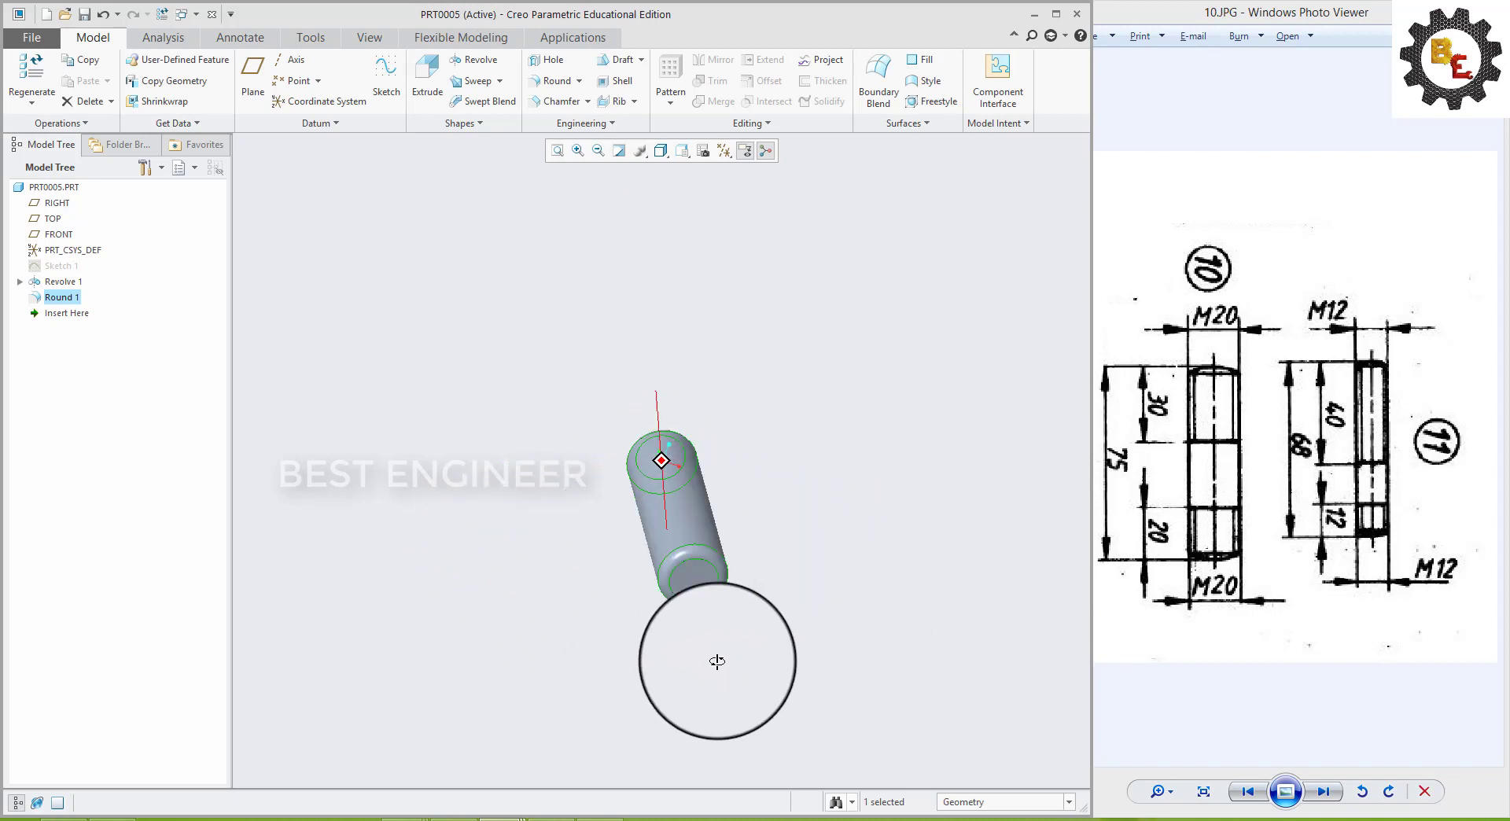
{"action": "middle_click_drag", "start_coordinate": [849, 627], "coordinate": [640, 684]}
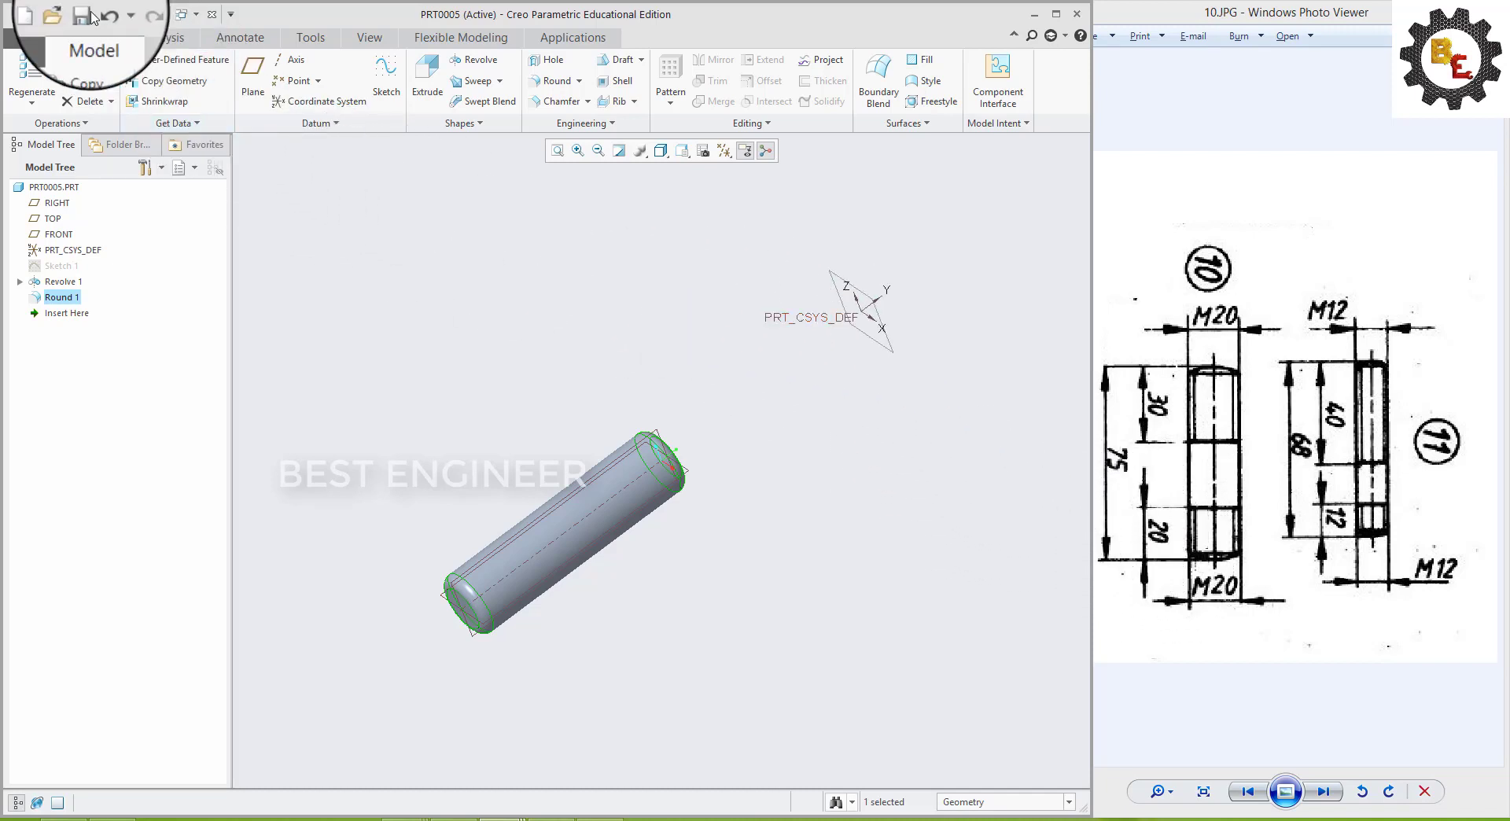
- Create part PRT0006 from mmns_part_solid and narrow Creo to show the drawing
{"action": "left_click", "coordinate": [48, 17]}
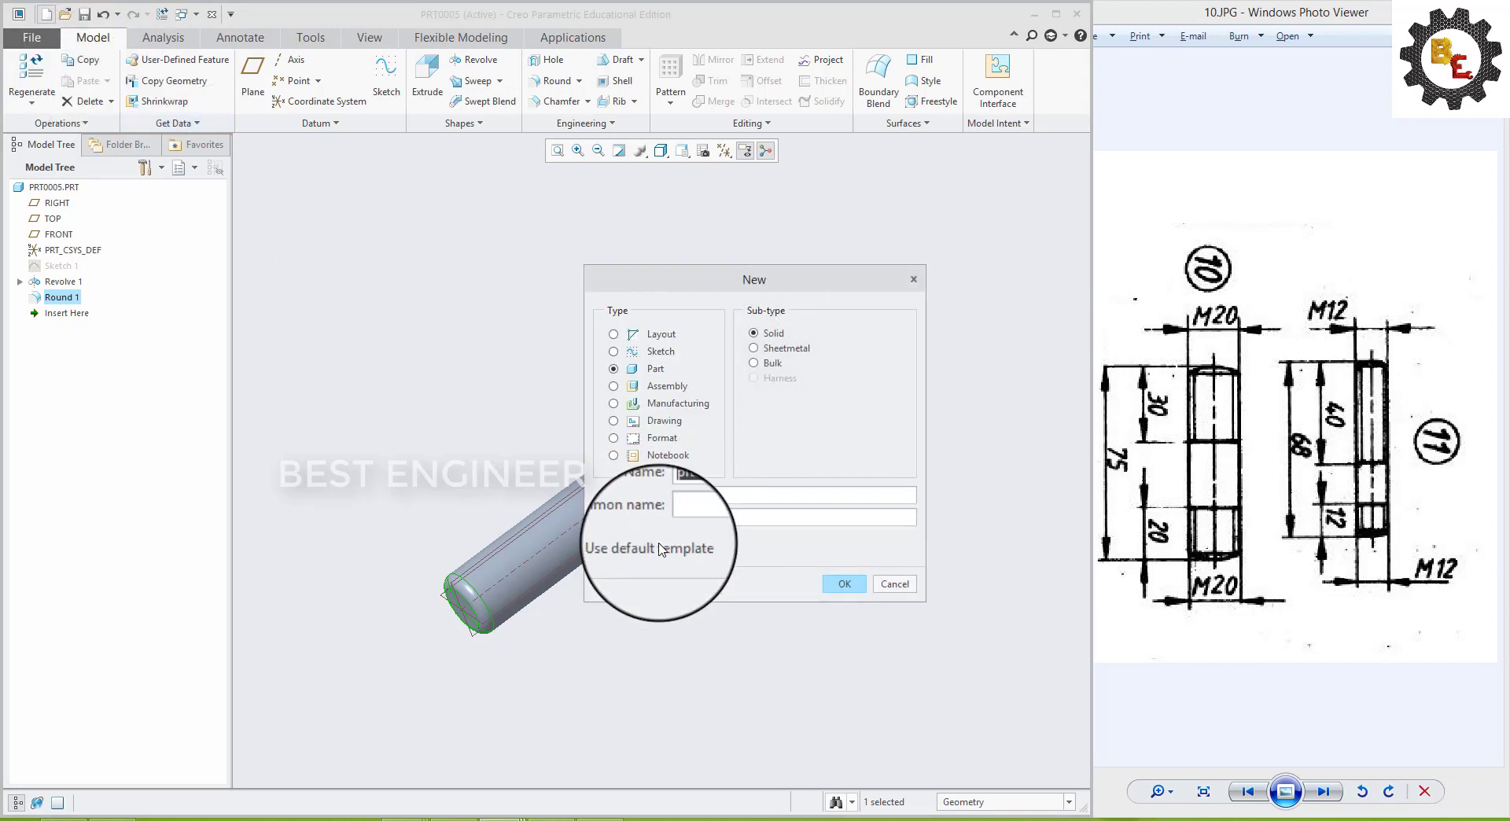
{"action": "left_click", "coordinate": [600, 546]}
{"action": "left_click", "coordinate": [855, 584]}
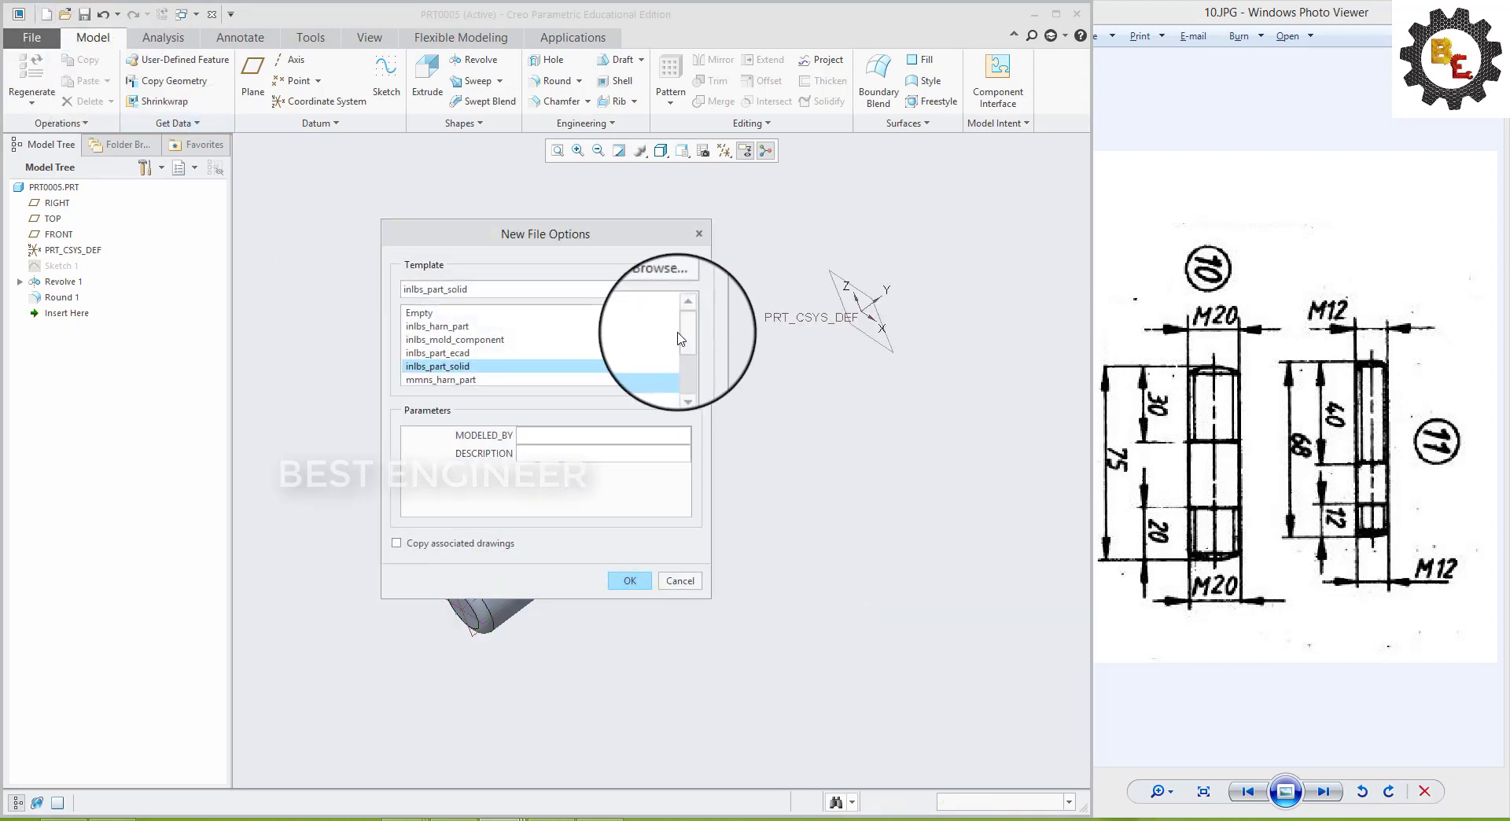
{"action": "scroll", "coordinate": [685, 333], "scroll_direction": "down", "scroll_amount": 2}
{"action": "double_click", "coordinate": [433, 352]}
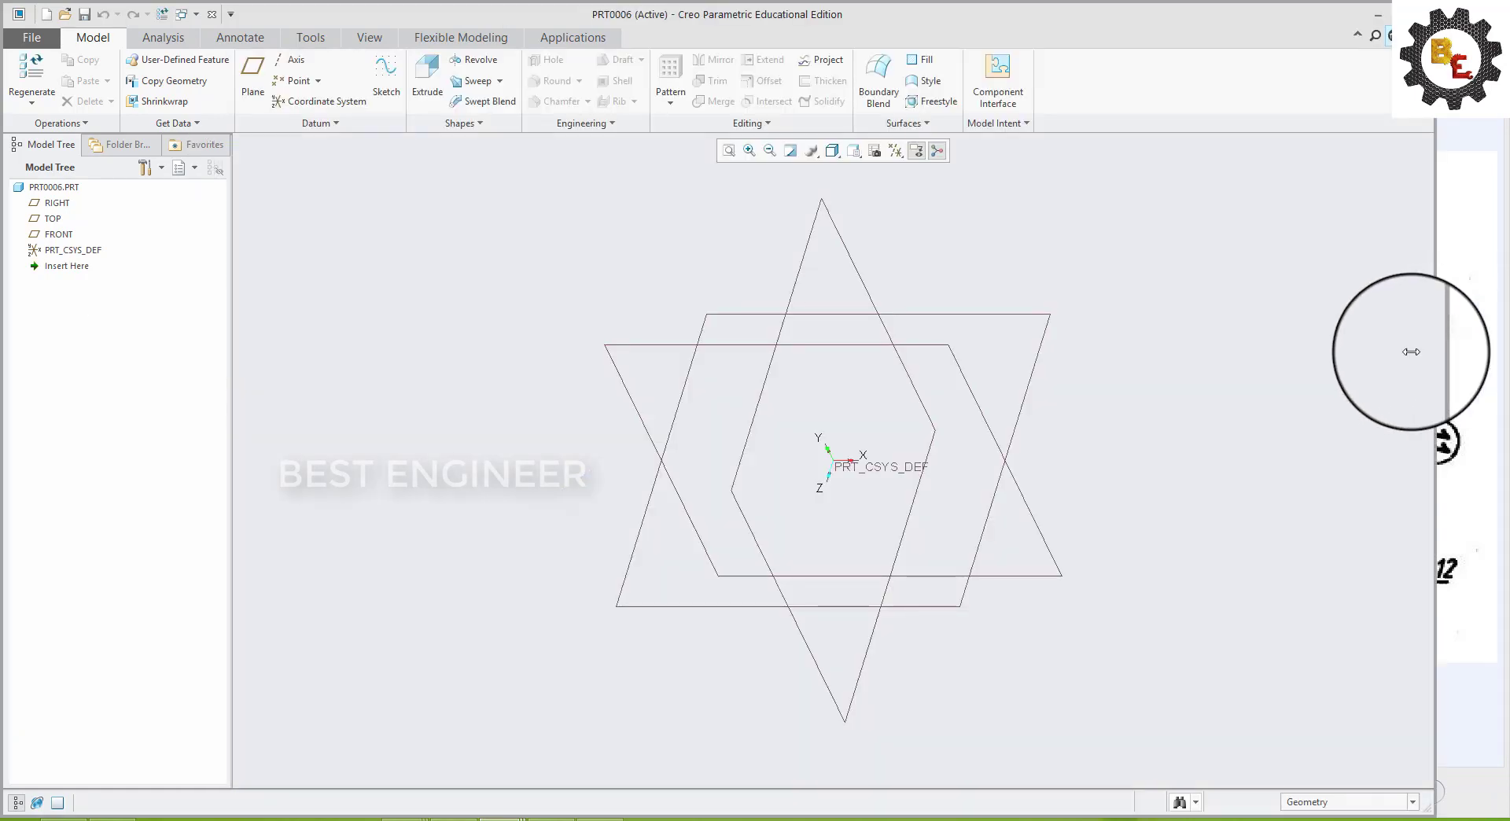
{"action": "left_click_drag", "start_coordinate": [1411, 351], "coordinate": [1117, 440]}
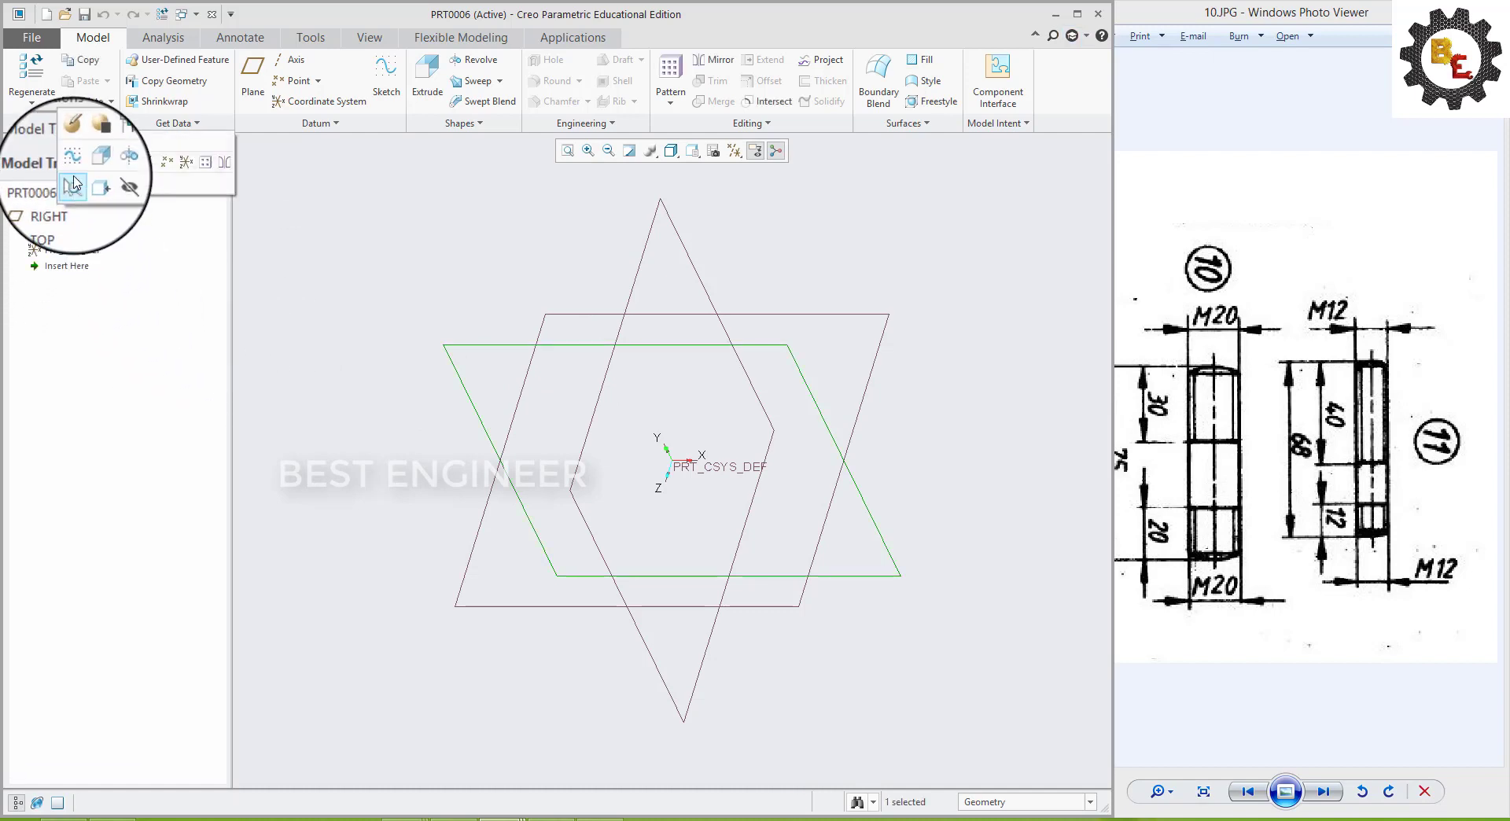
- Sketch a narrow rectangle on the FRONT plane, one side on the vertical axis
{"action": "left_click", "coordinate": [74, 141]}
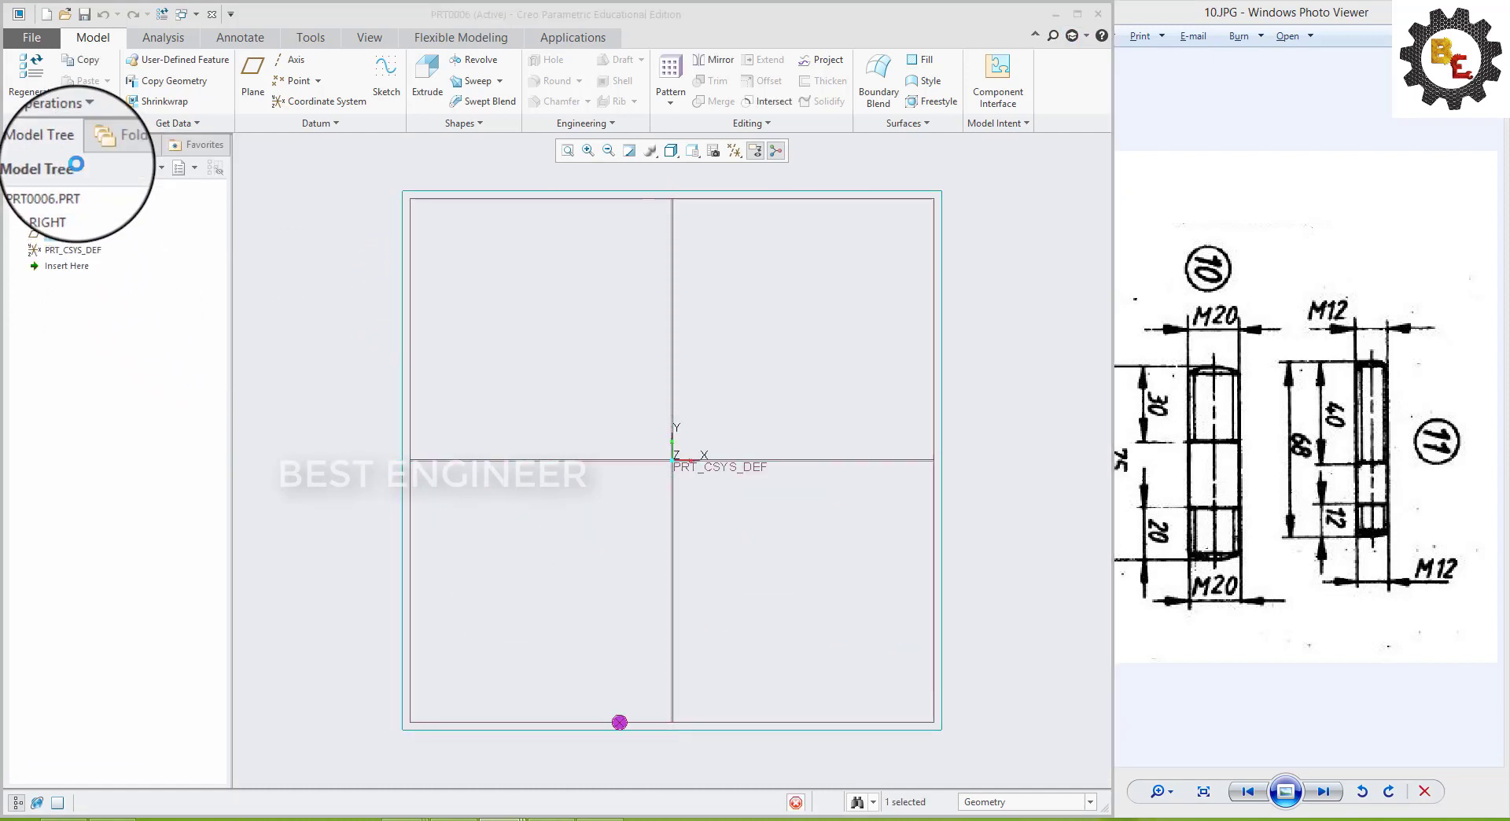
{"action": "left_click", "coordinate": [363, 80]}
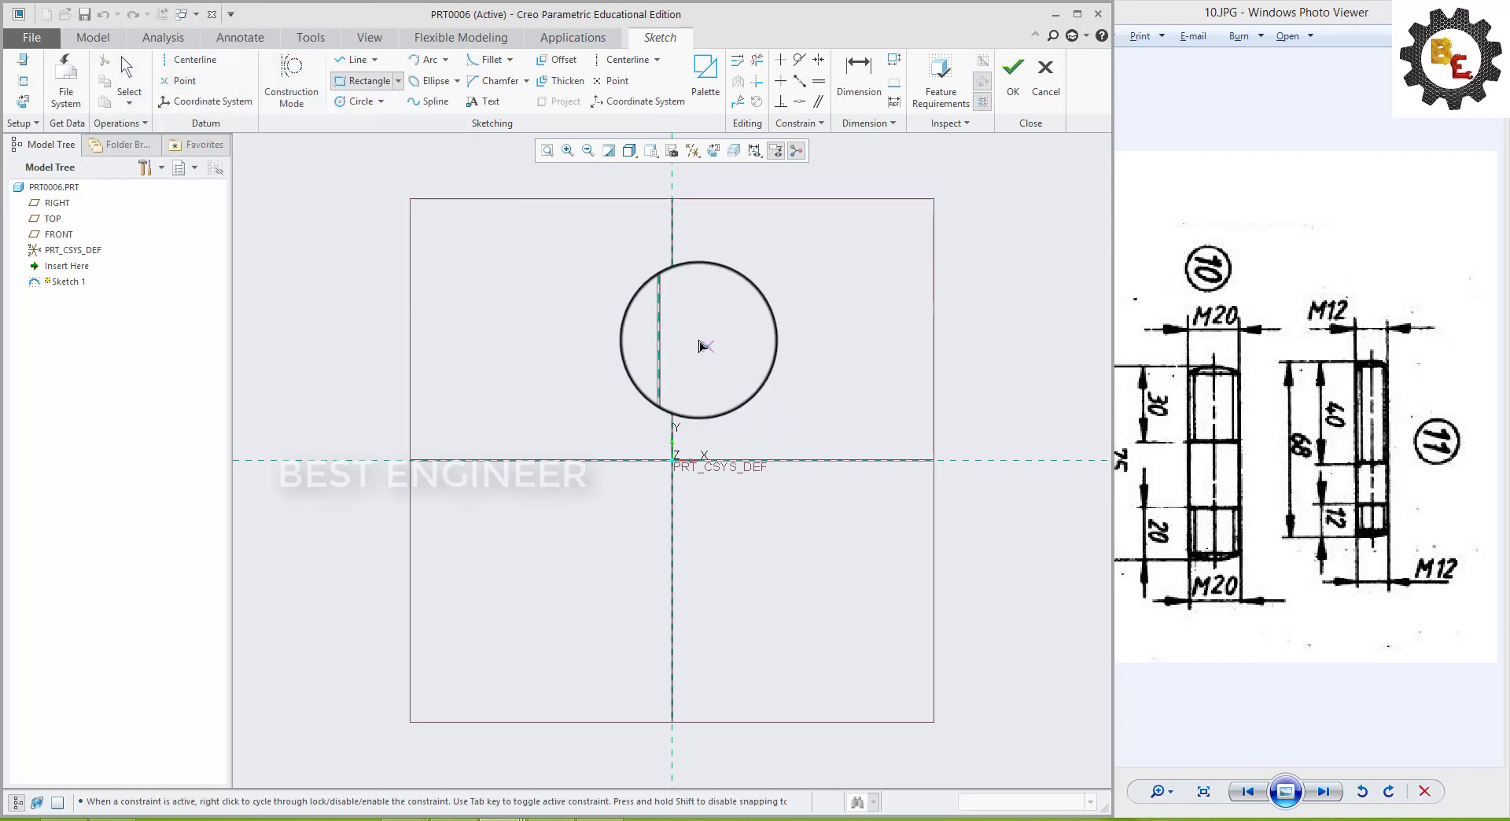
{"action": "left_click", "coordinate": [673, 335]}
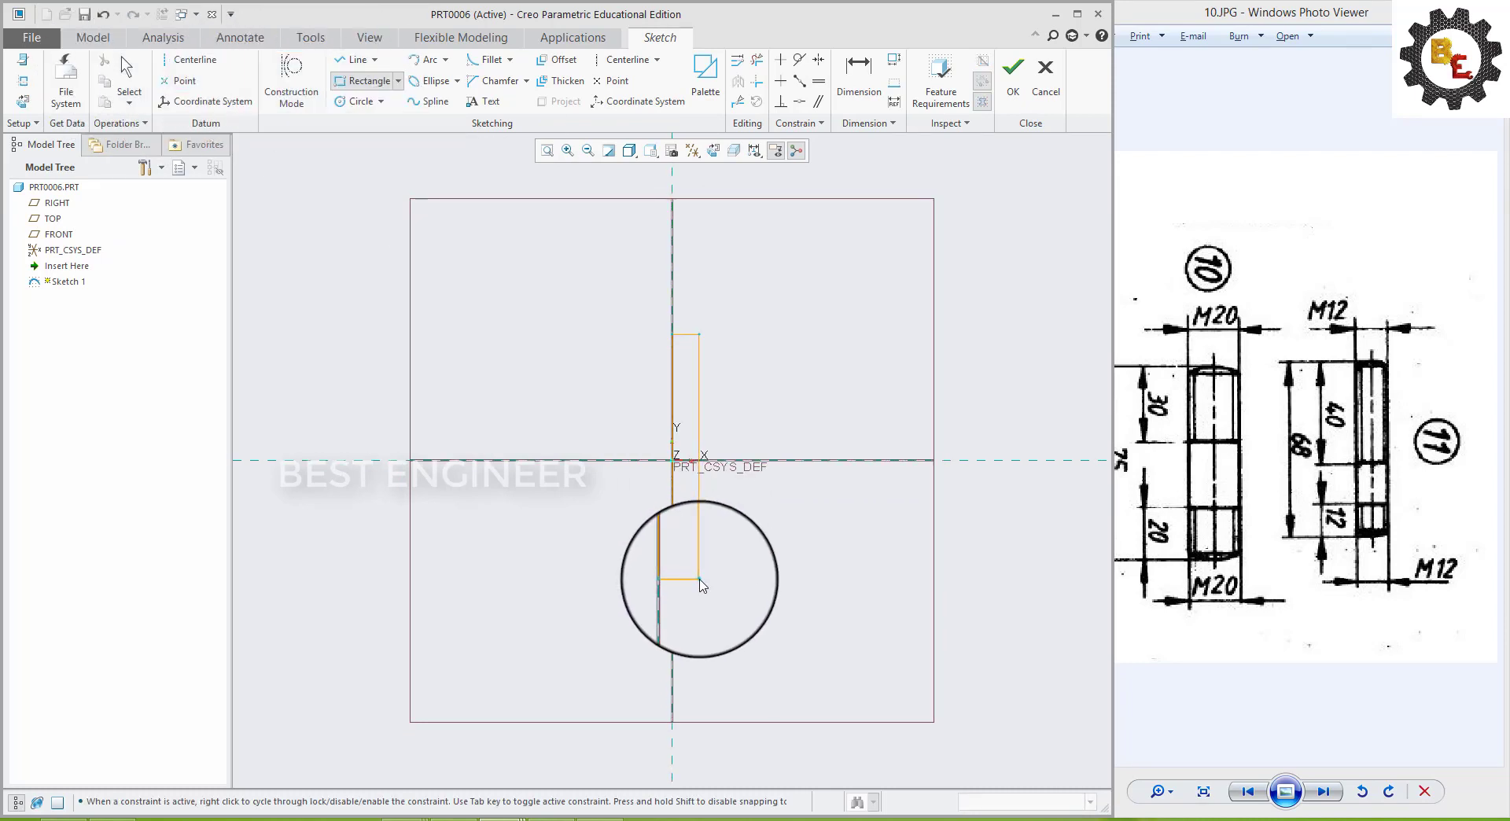
{"action": "left_click", "coordinate": [698, 578]}
{"action": "middle_click", "coordinate": [699, 579]}
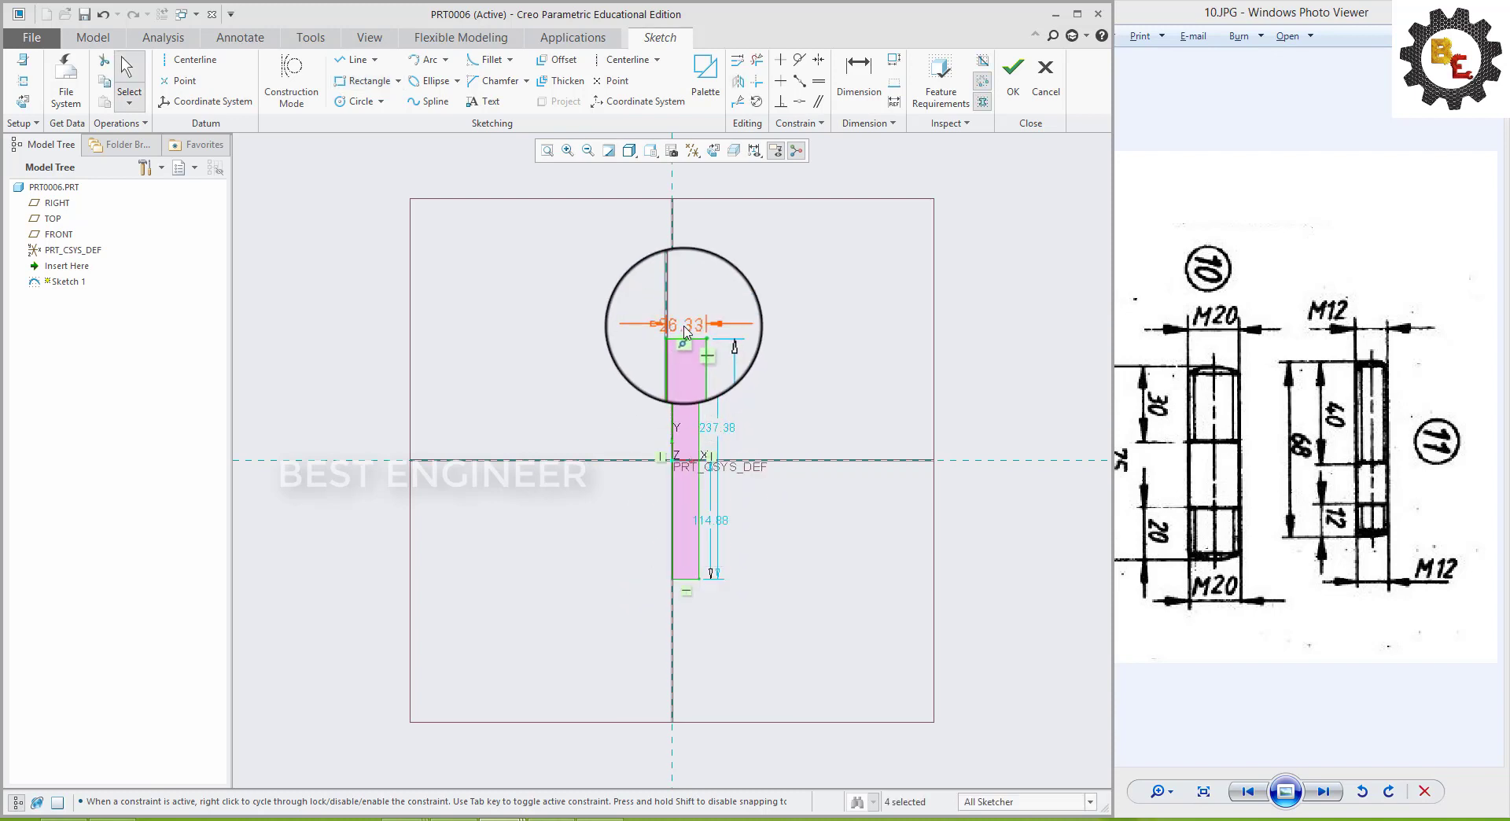
- Set the rectangle's width to 20 and its height to 68
{"action": "type", "text": "20"}
{"action": "key", "text": "Return"}
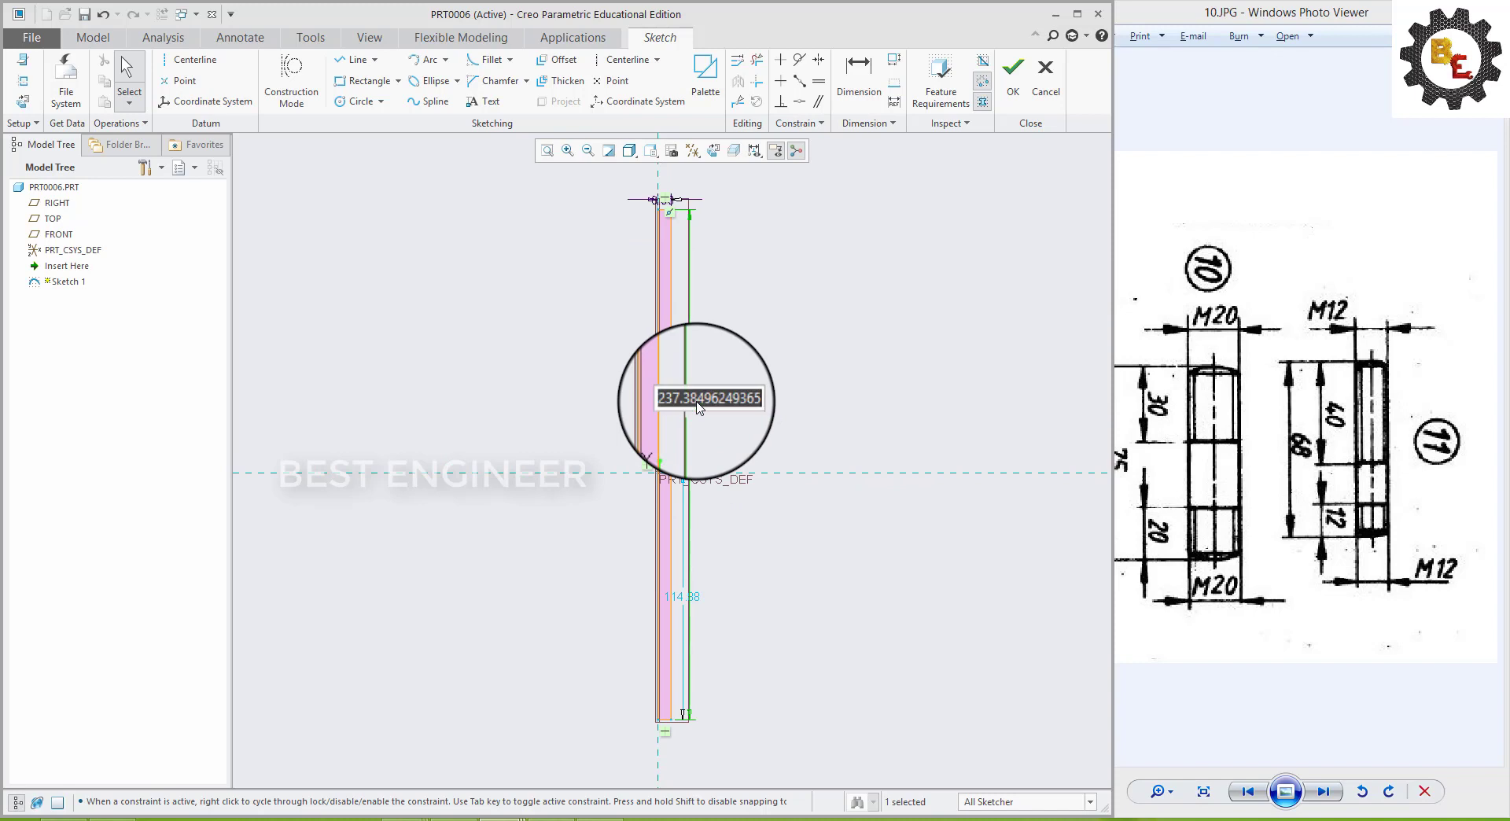
{"action": "type", "text": "68"}
{"action": "key", "text": "Return"}
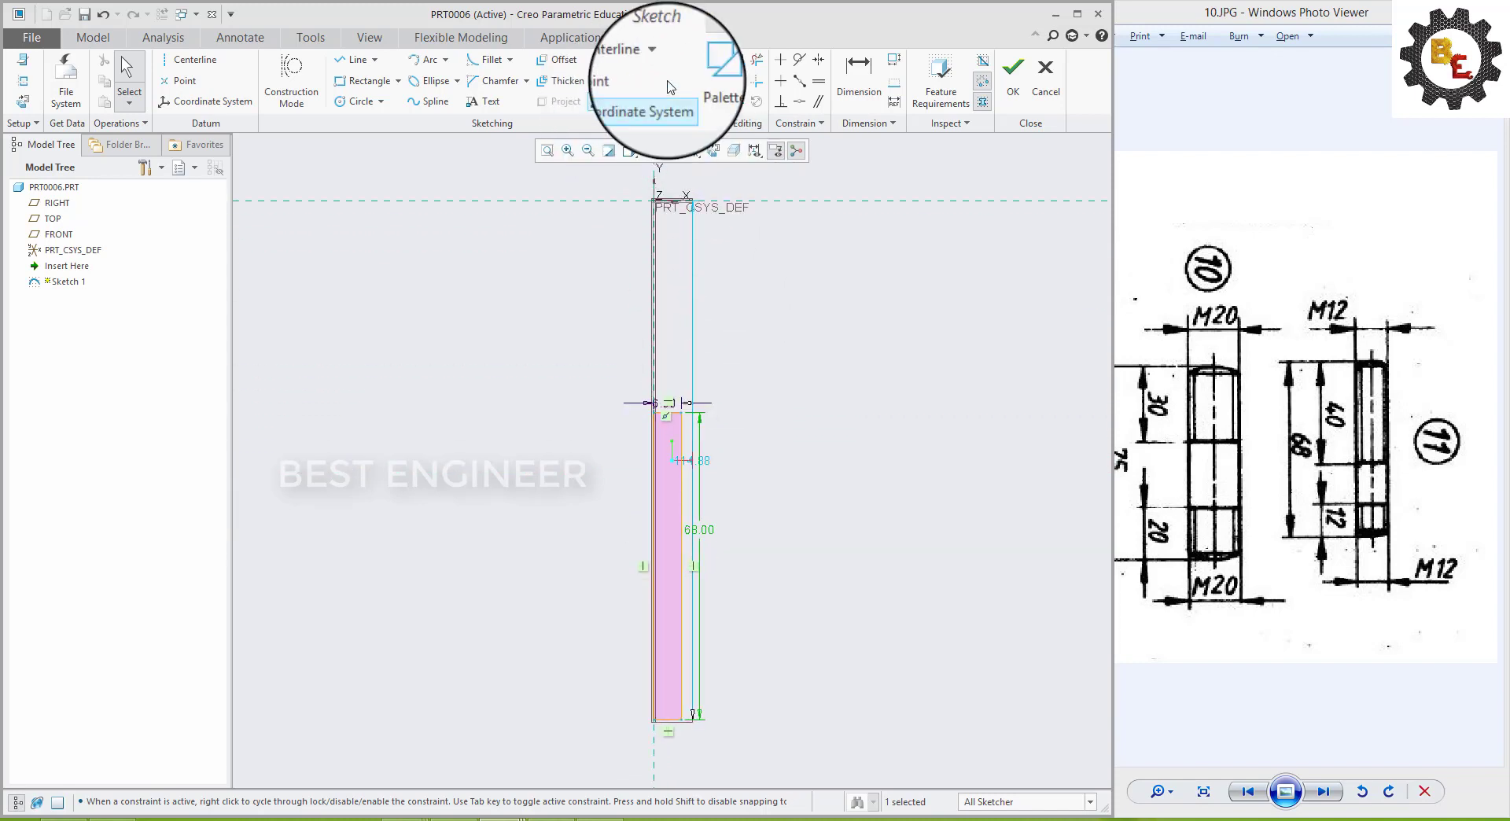
- Revolve Sketch 1 a full 360° about its left edge into a solid rod
{"action": "left_click", "coordinate": [985, 72]}
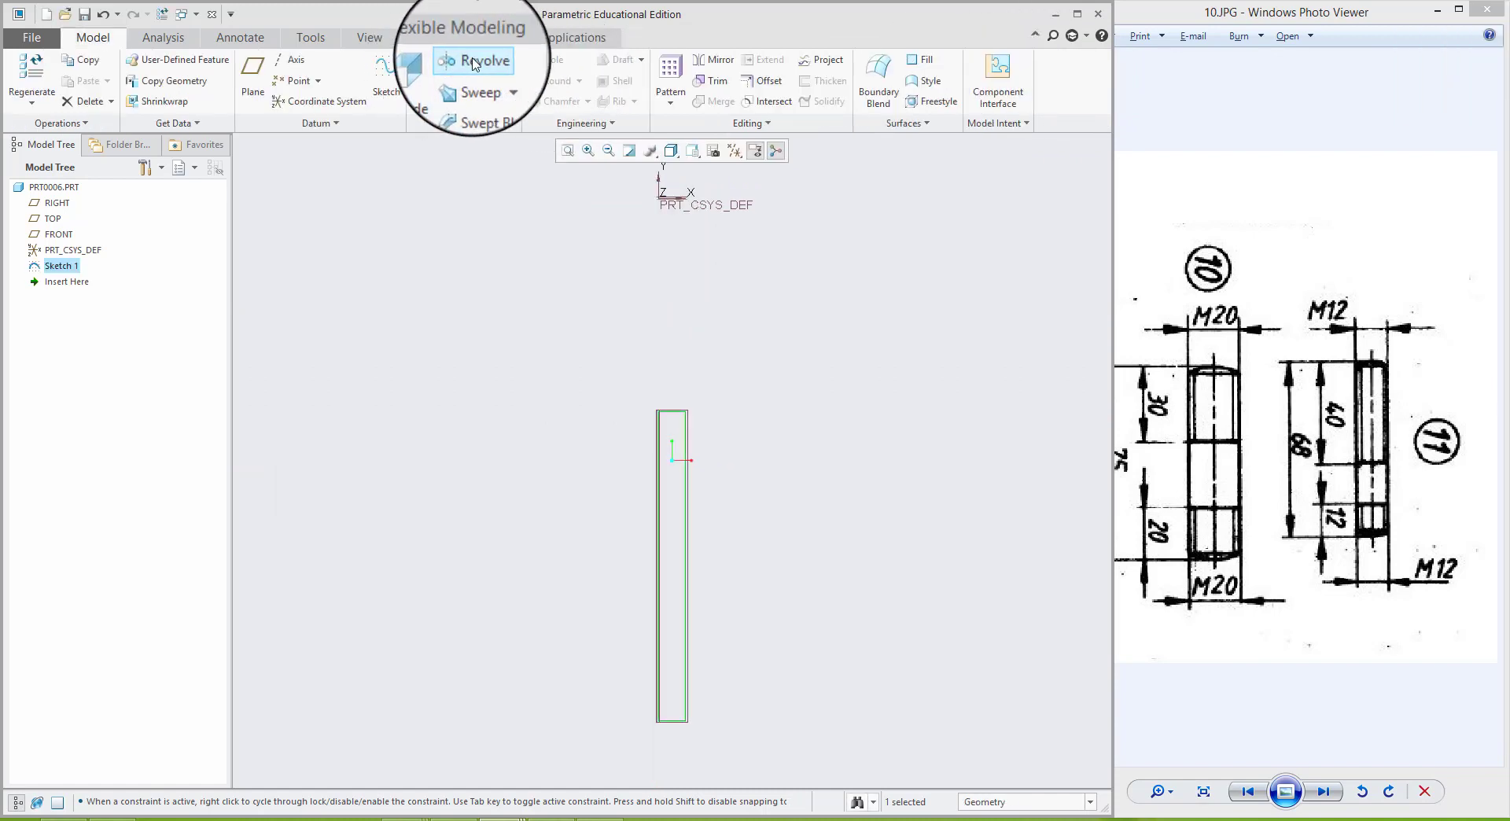
{"action": "left_click", "coordinate": [456, 60]}
{"action": "left_click", "coordinate": [658, 546]}
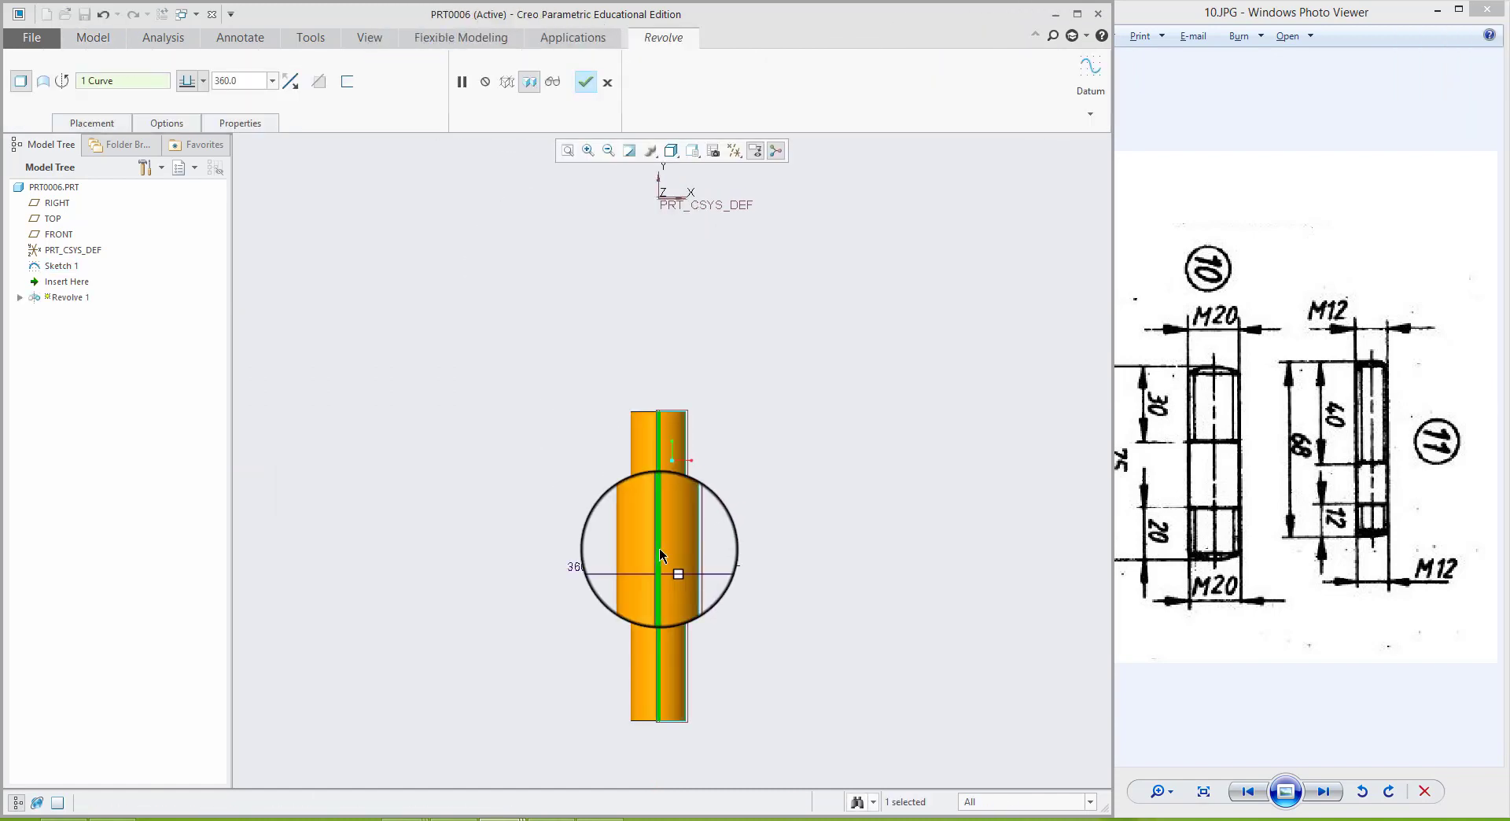
{"action": "left_click", "coordinate": [582, 85]}
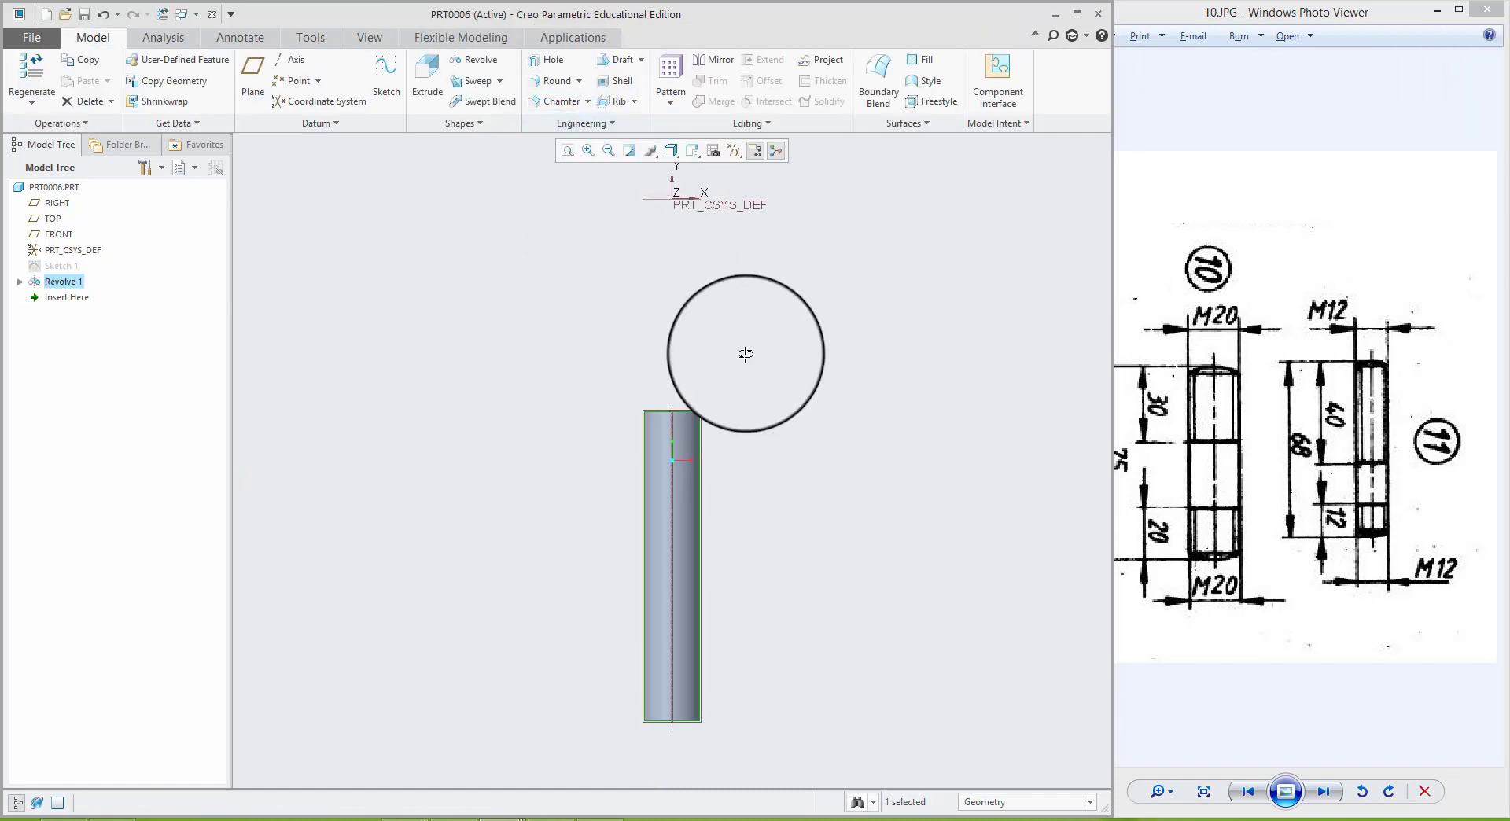
{"action": "middle_click_drag", "start_coordinate": [746, 354], "coordinate": [744, 378]}
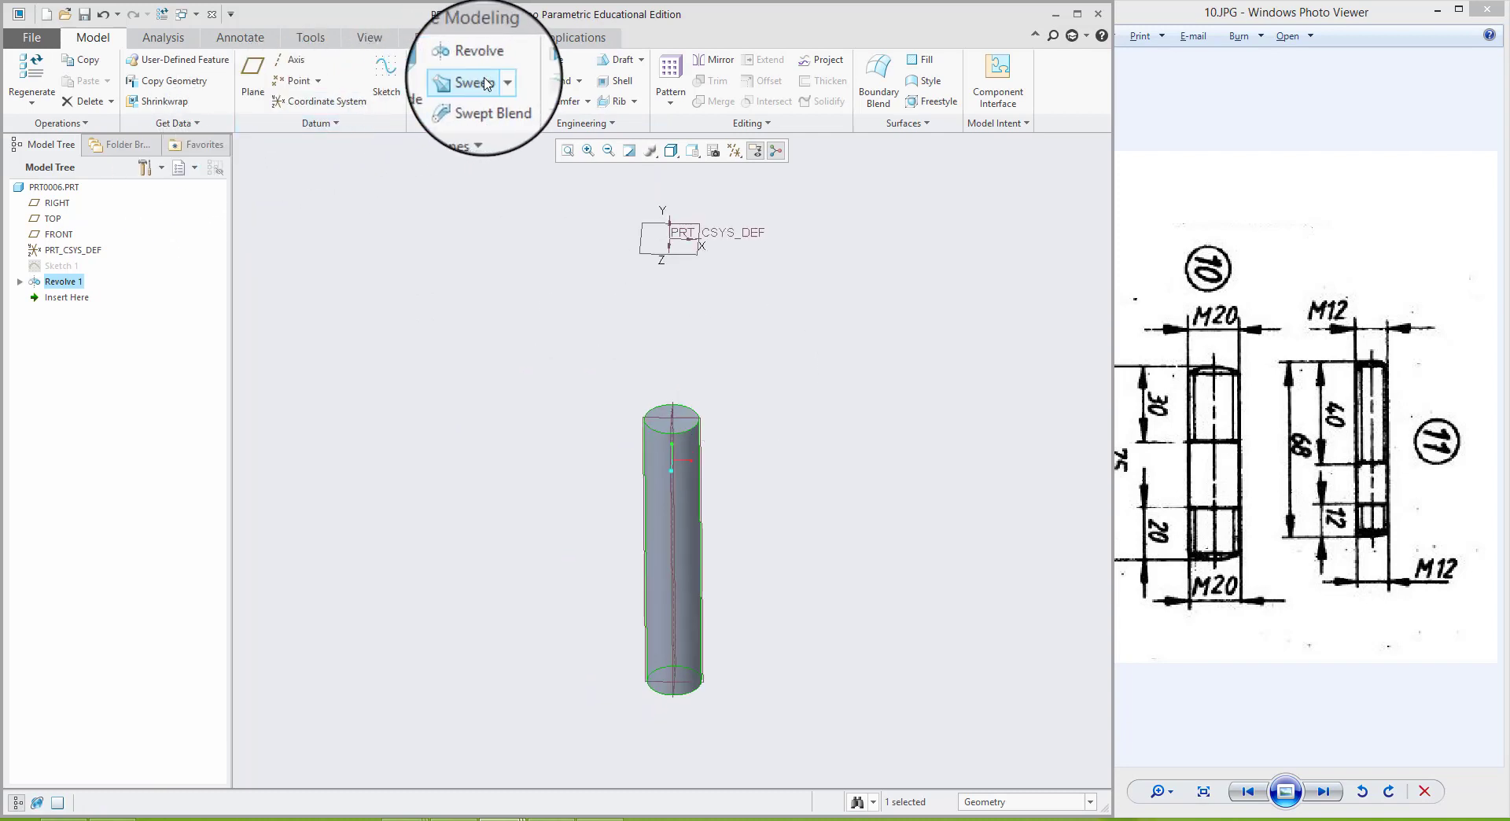
- Round the rod's top and bottom end edges with a 3.00 radius
{"action": "left_click", "coordinate": [553, 80]}
{"action": "left_click", "coordinate": [684, 433]}
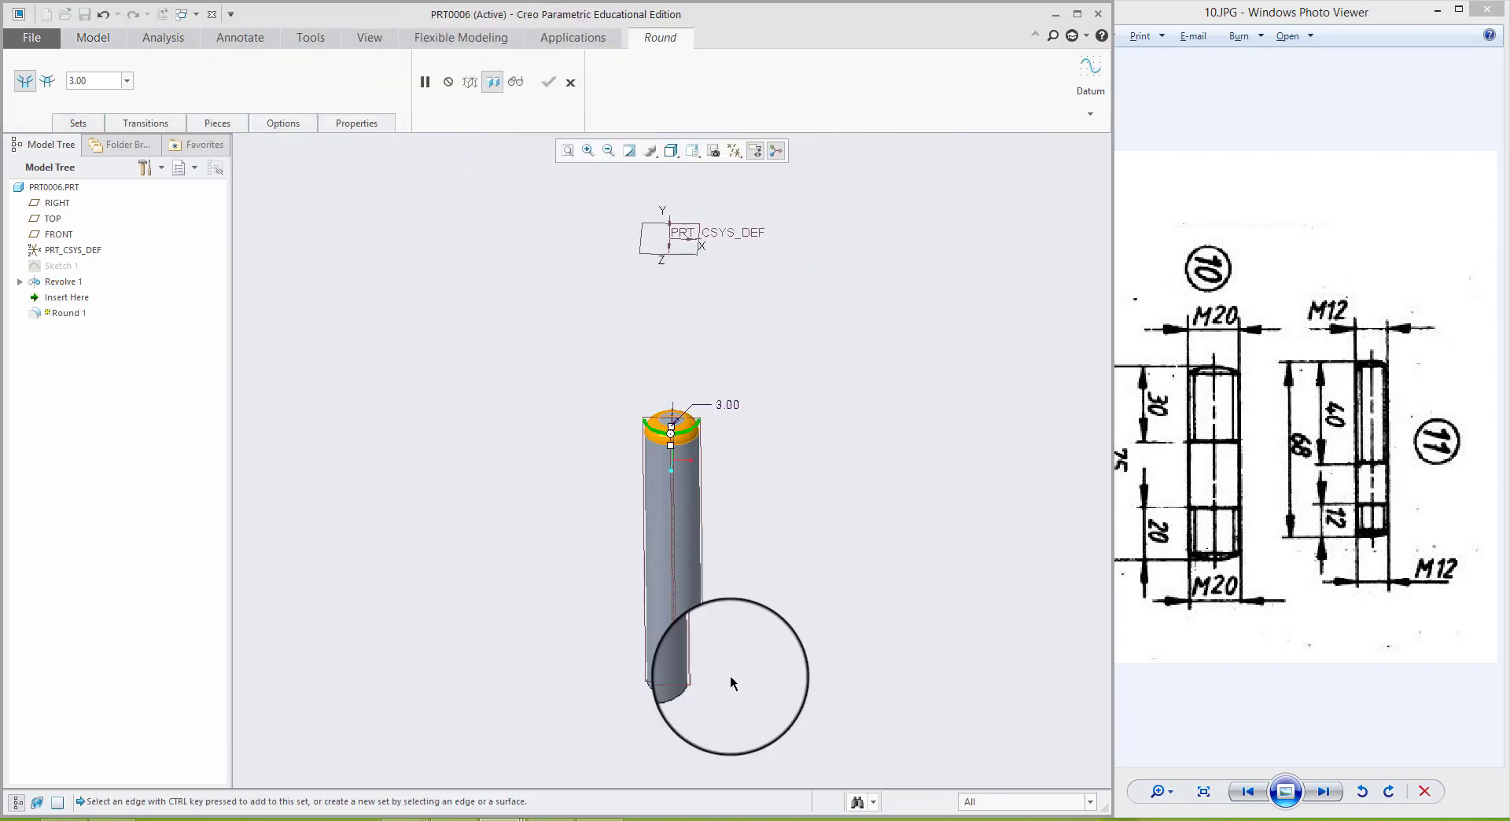
{"action": "mouse_move", "coordinate": [696, 712]}
{"action": "middle_mouse_down"}
{"action": "mouse_move", "coordinate": [723, 623]}
{"action": "mouse_move", "coordinate": [730, 653]}
{"action": "middle_mouse_up"}
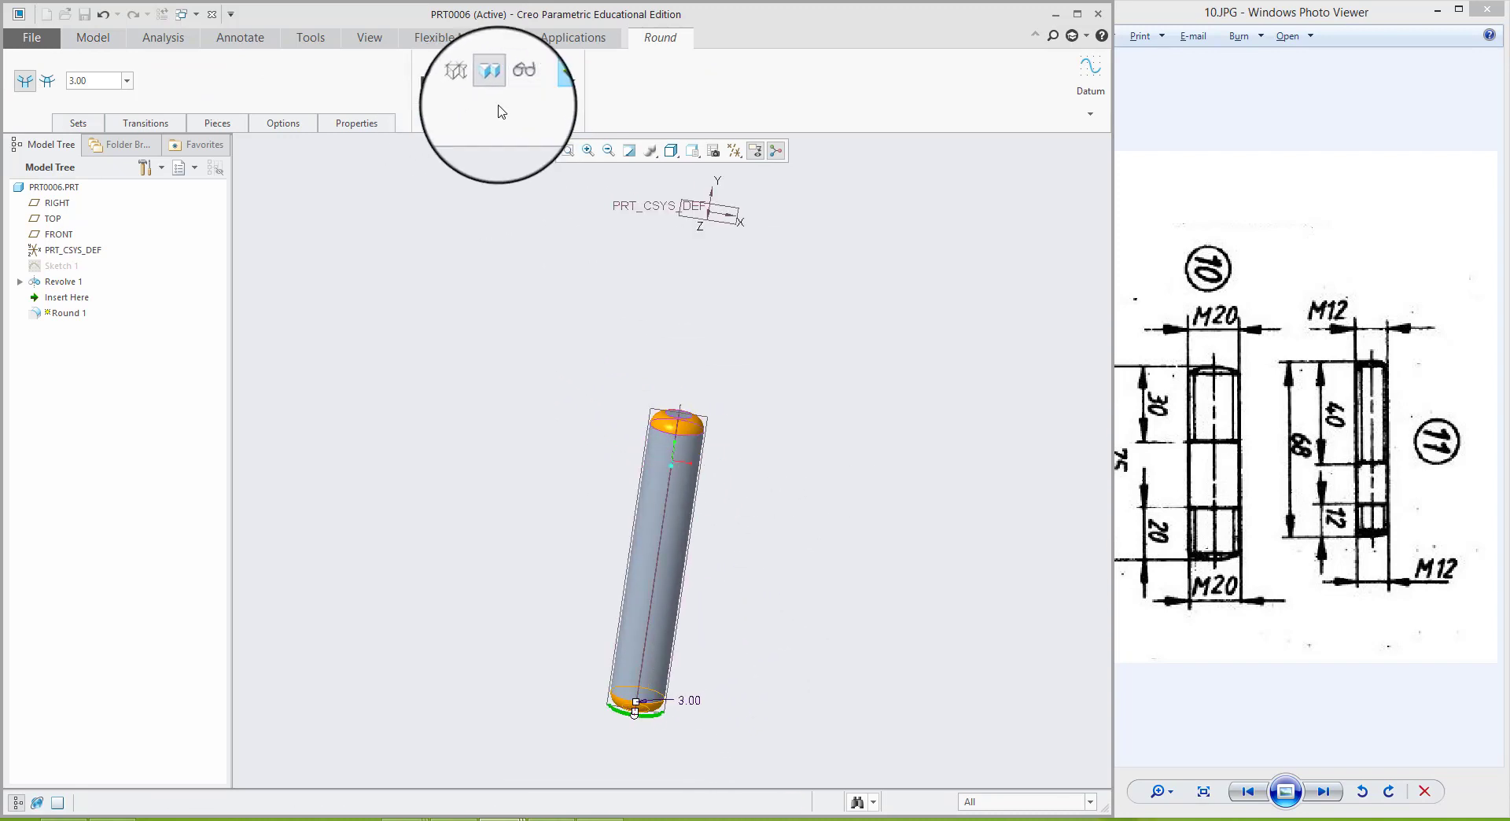
{"action": "left_click", "coordinate": [550, 84]}
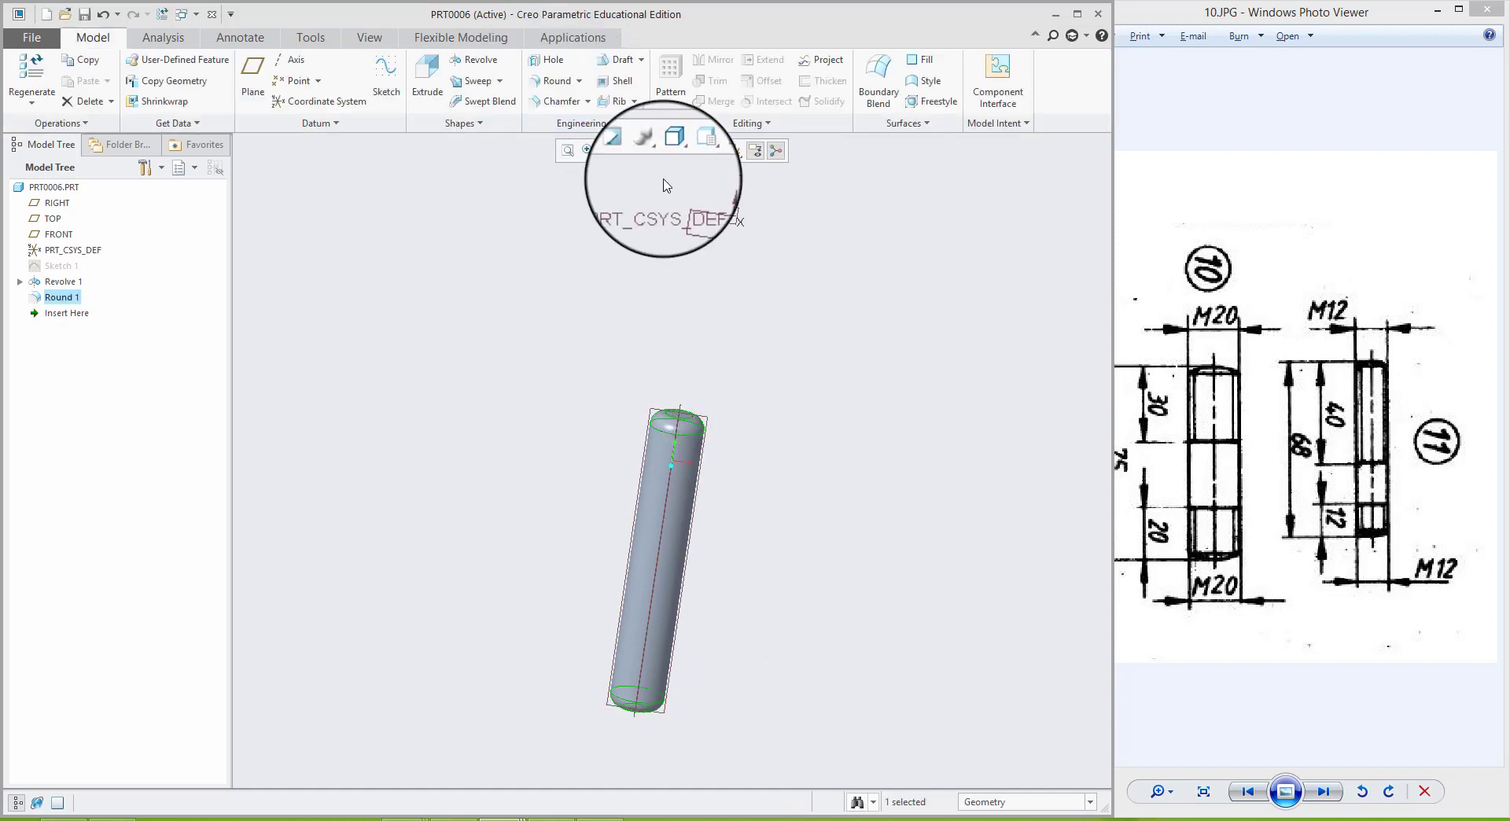
- Hide the datum planes and view the finished rod diagonally
{"action": "left_click", "coordinate": [734, 151]}
{"action": "left_click", "coordinate": [746, 176]}
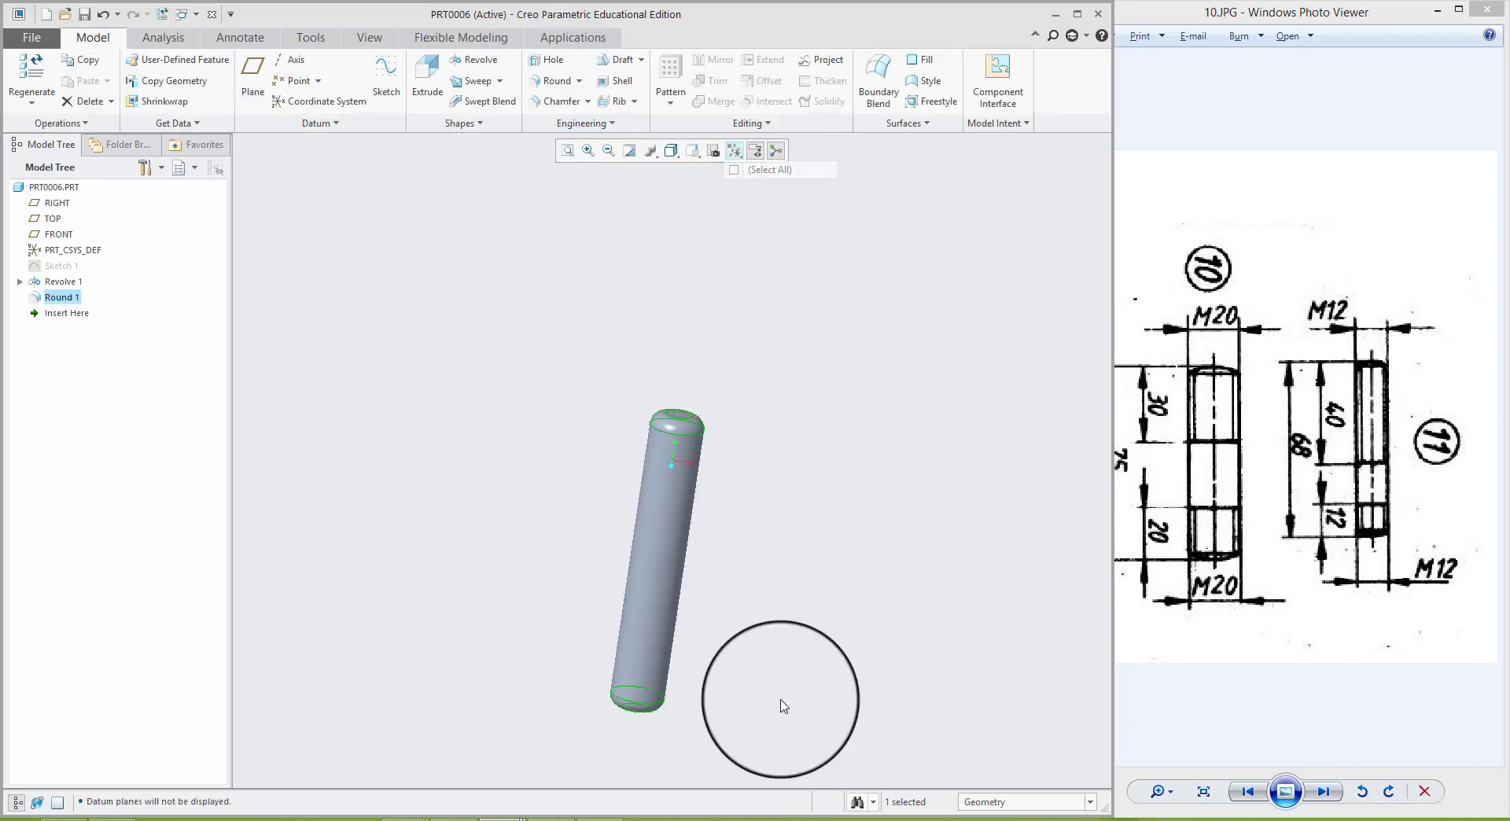
{"action": "scroll", "coordinate": [781, 705], "scroll_direction": "down", "scroll_amount": 3}
{"action": "mouse_move", "coordinate": [608, 683]}
{"action": "middle_mouse_down"}
{"action": "mouse_move", "coordinate": [687, 572]}
{"action": "mouse_move", "coordinate": [617, 643]}
{"action": "middle_mouse_up"}
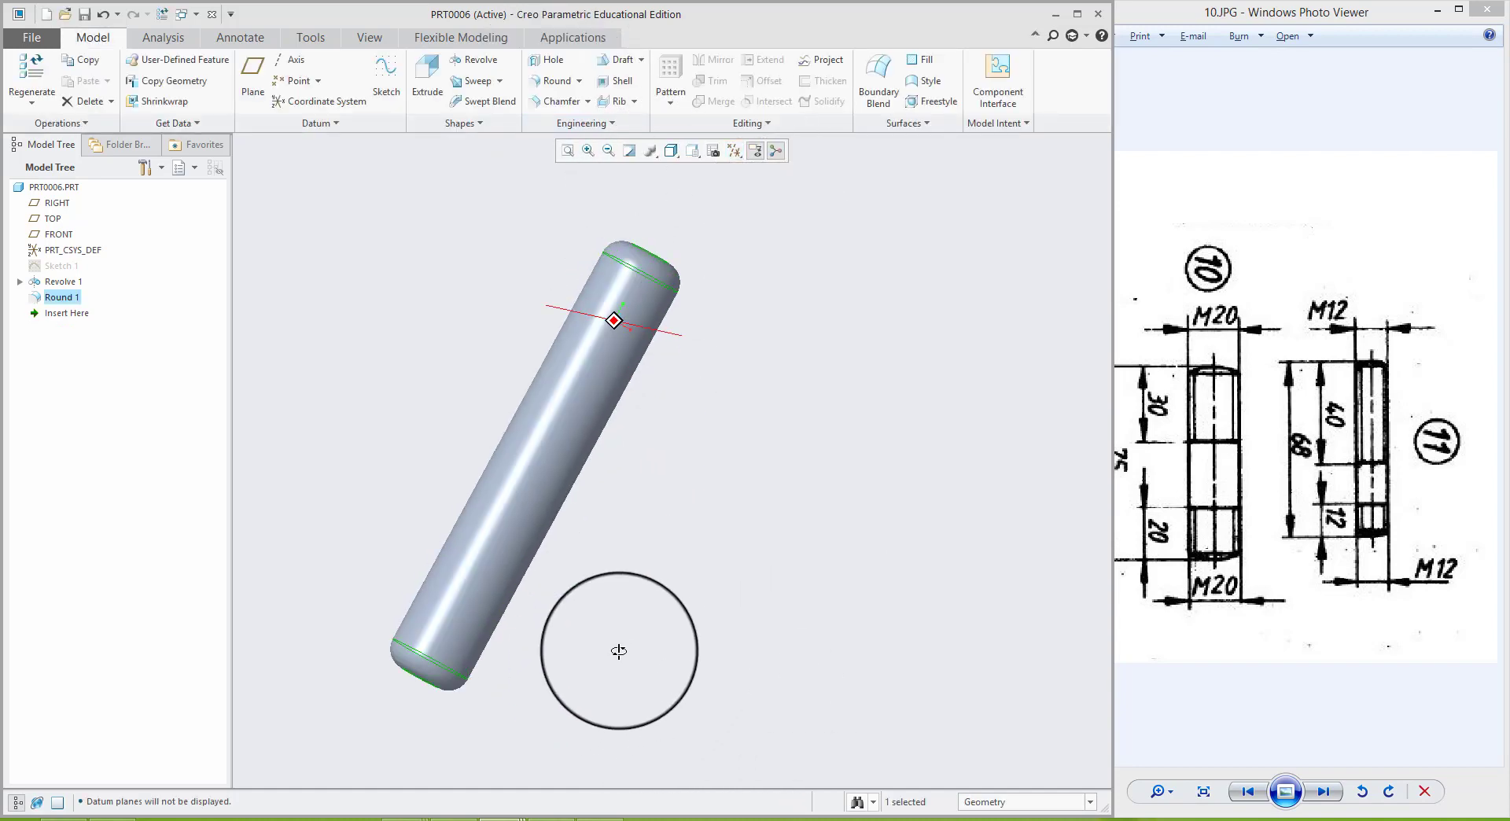
- Bring Windows Photo Viewer forward and show the next drawing, 12.JPG
{"action": "left_click", "coordinate": [1324, 796]}
{"action": "left_click", "coordinate": [1324, 796]}
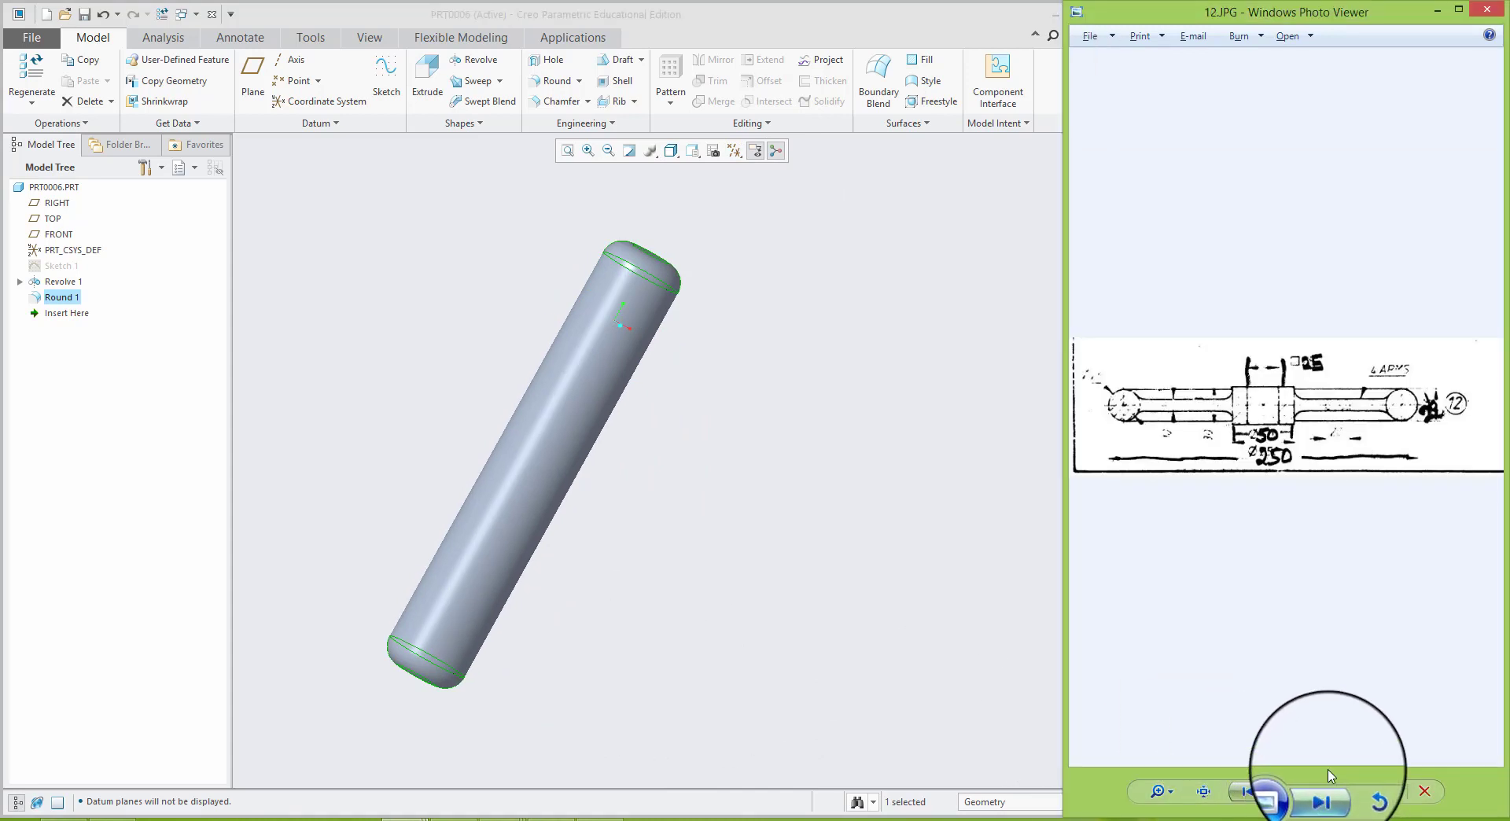